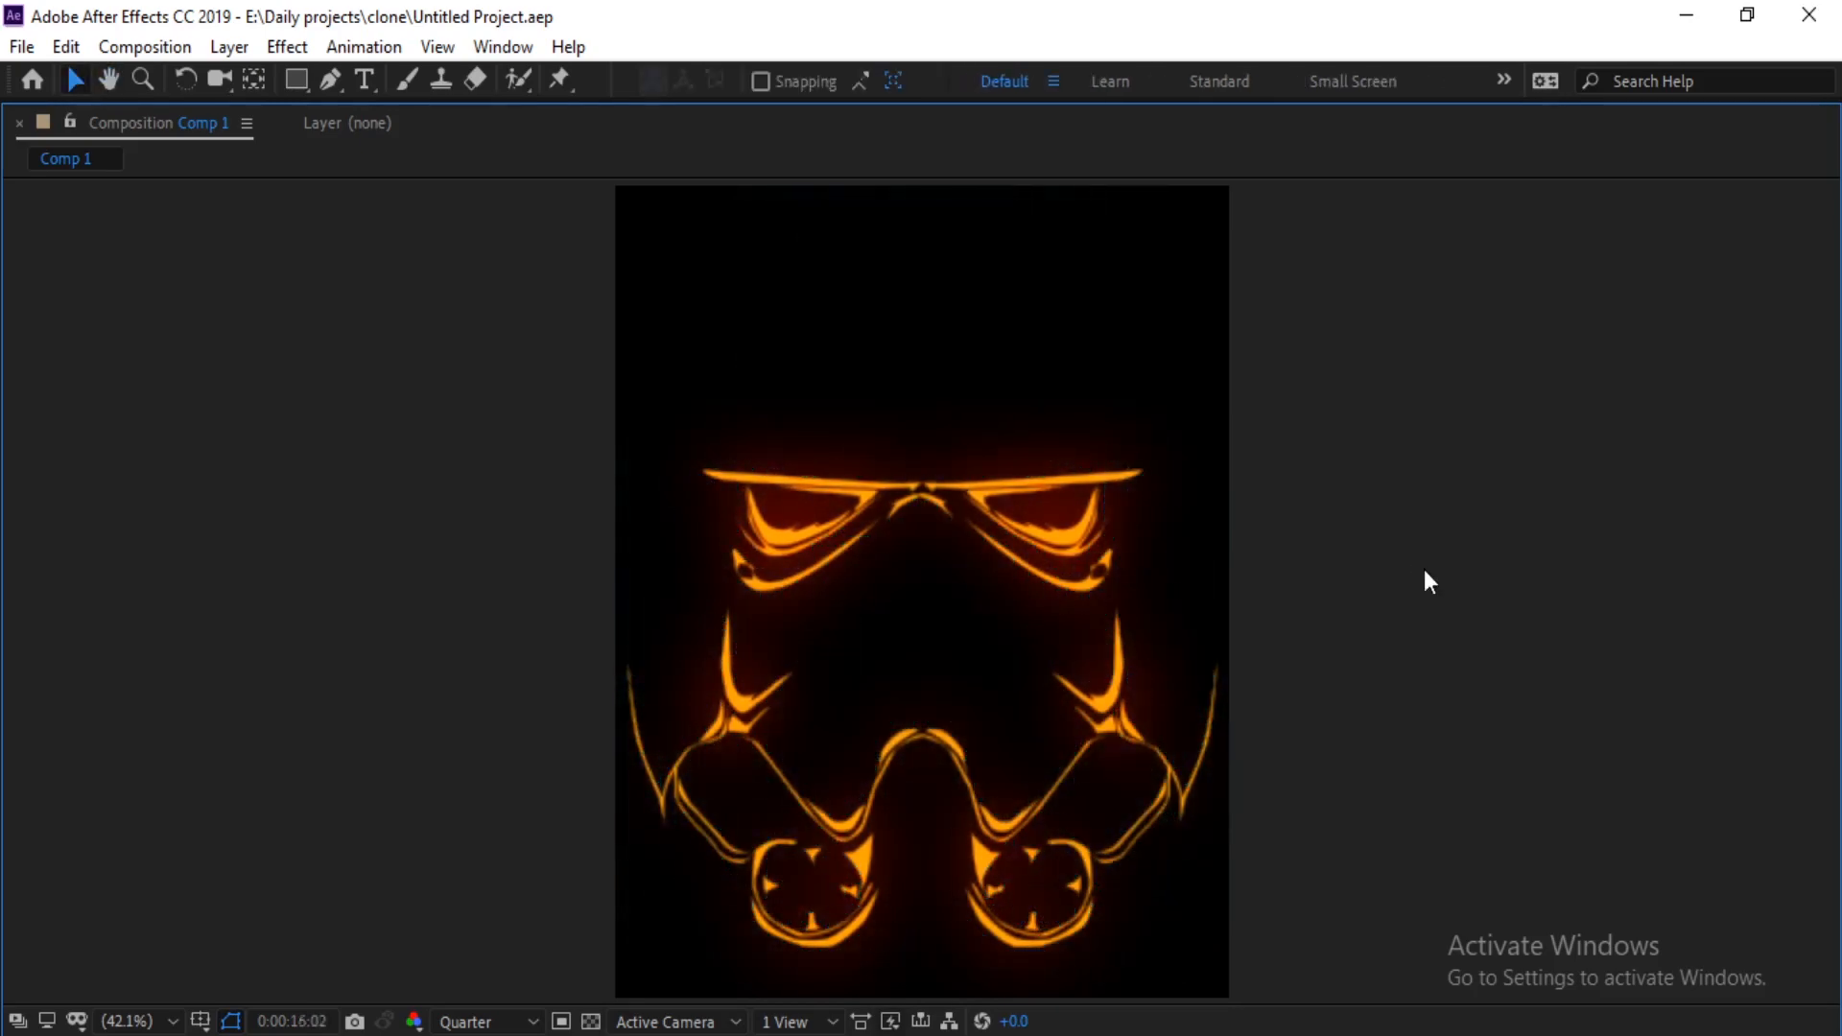
# Step: Restore the full panel layout from the maximized composition view, scrub the opening frames and return the playhead to the start
pyautogui.press('`')
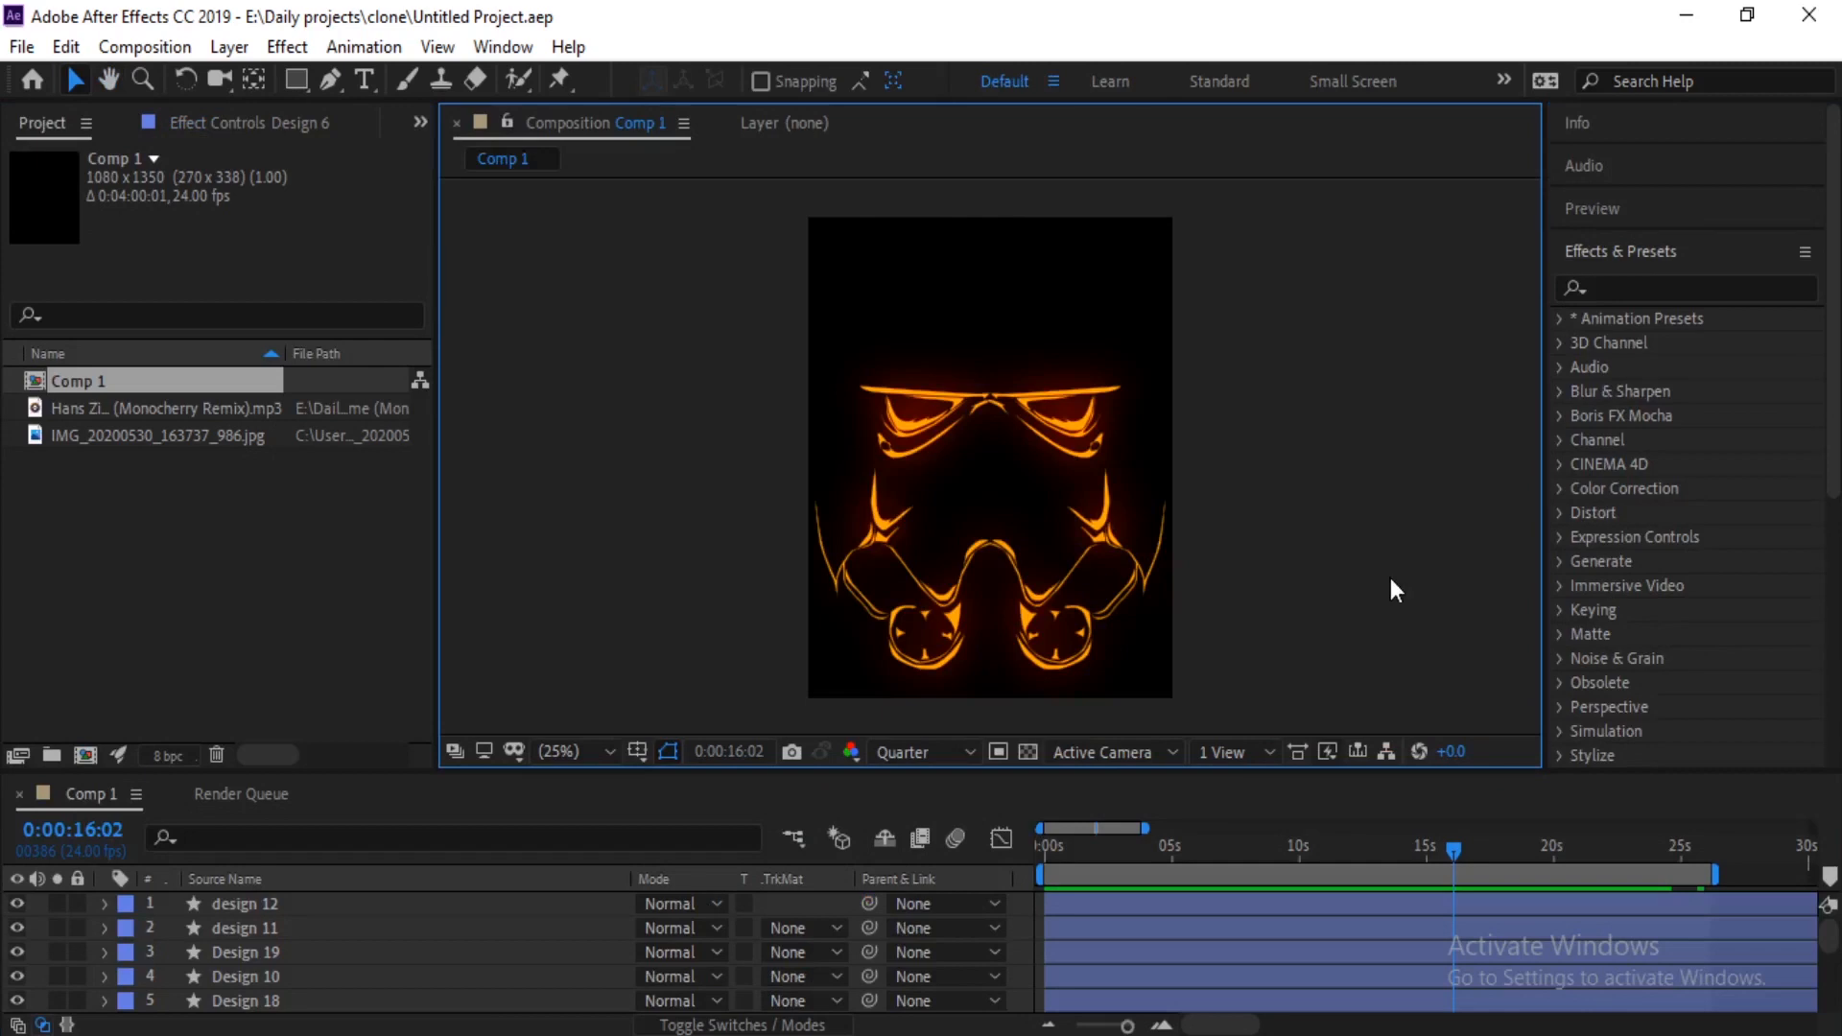
pyautogui.click(1032, 854)
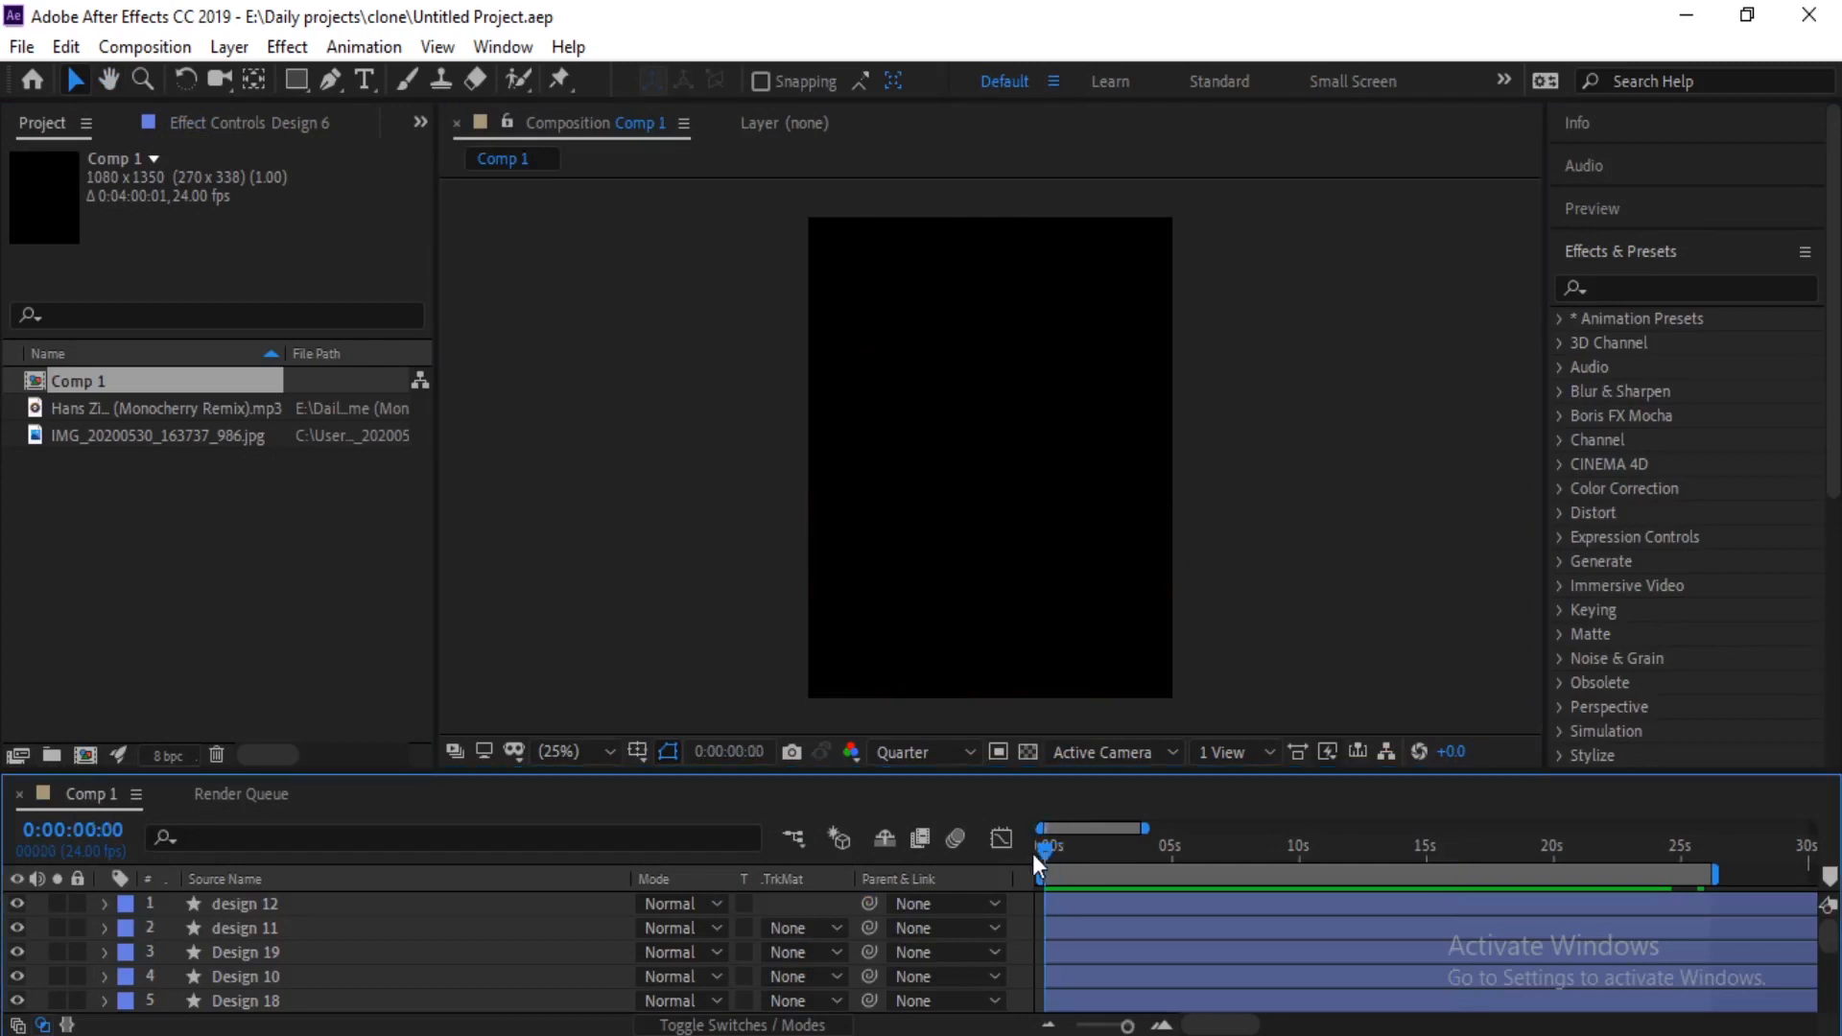
pyautogui.moveTo(1031, 853)
pyautogui.mouseDown()
pyautogui.moveTo(1086, 852)
pyautogui.moveTo(1053, 854)
pyautogui.mouseUp()
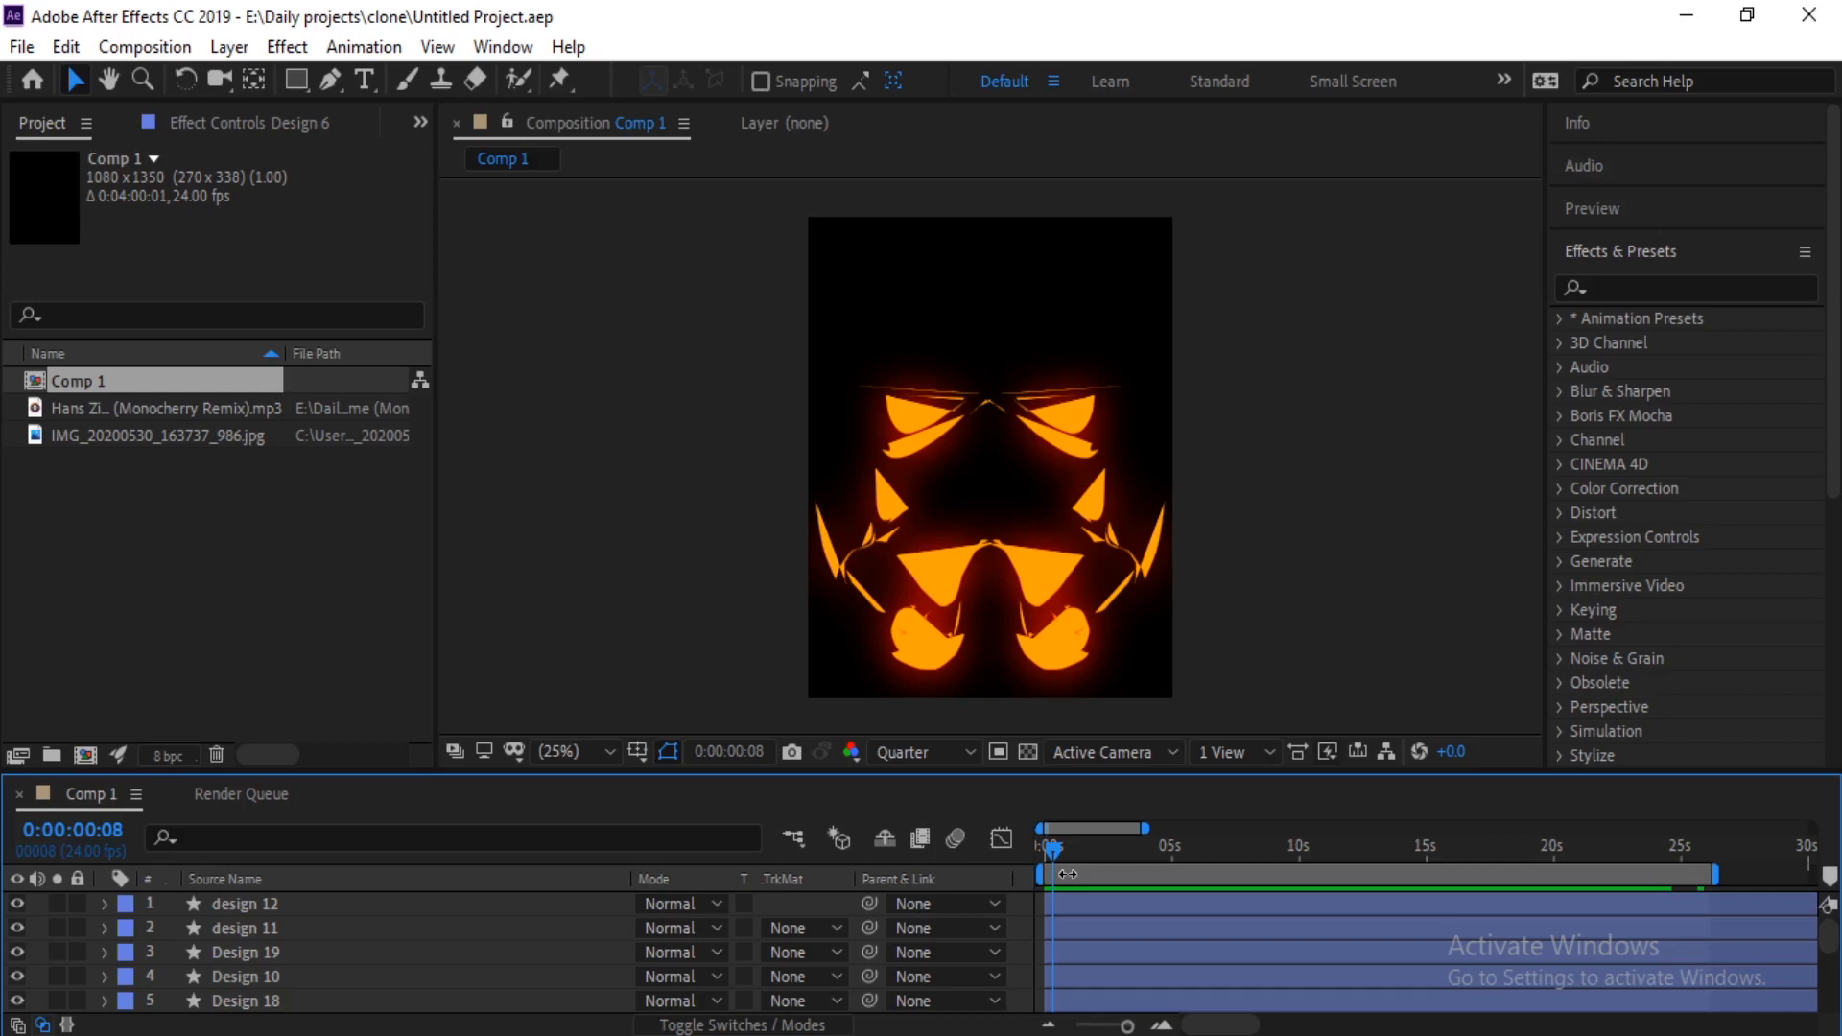
pyautogui.moveTo(1057, 852); pyautogui.dragTo(1017, 855)
# Step: Select the Interstellar Main Theme audio layer, preview the animation from the start twice and return the playhead to 0:00:00:00
pyautogui.scroll(-6, 1148, 903)
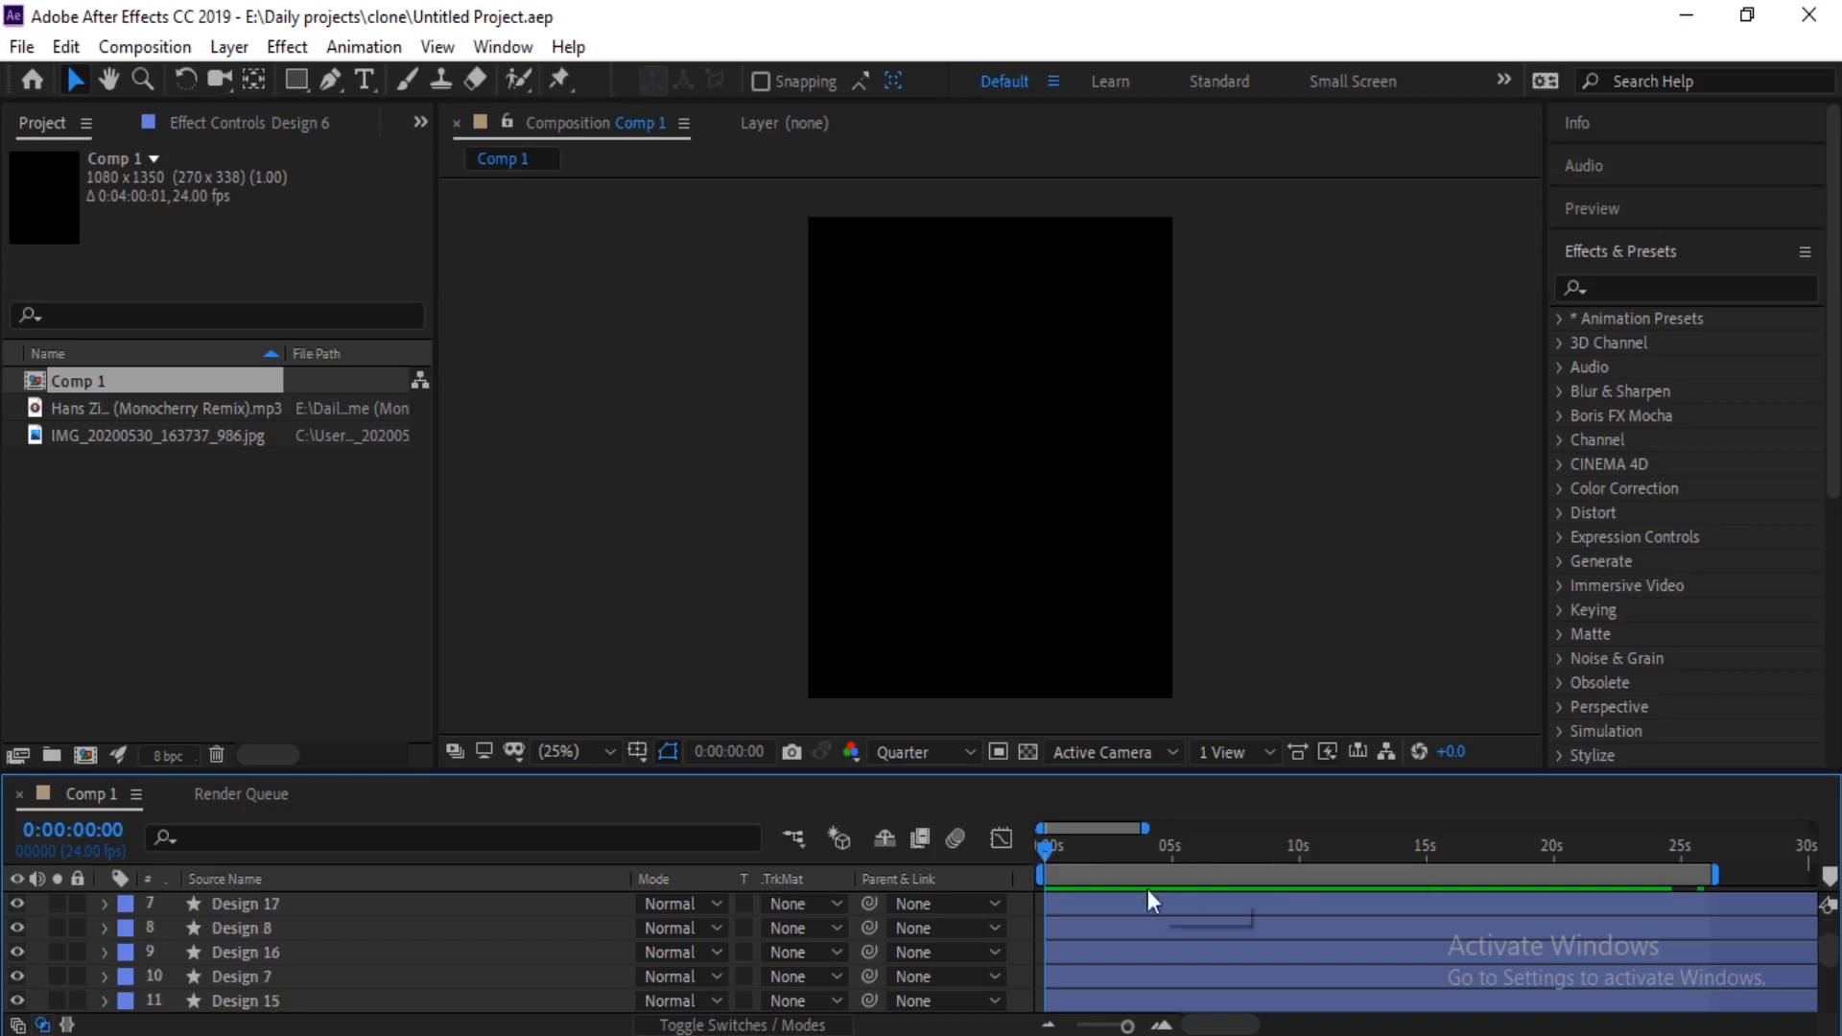
pyautogui.scroll(-2, 1098, 946)
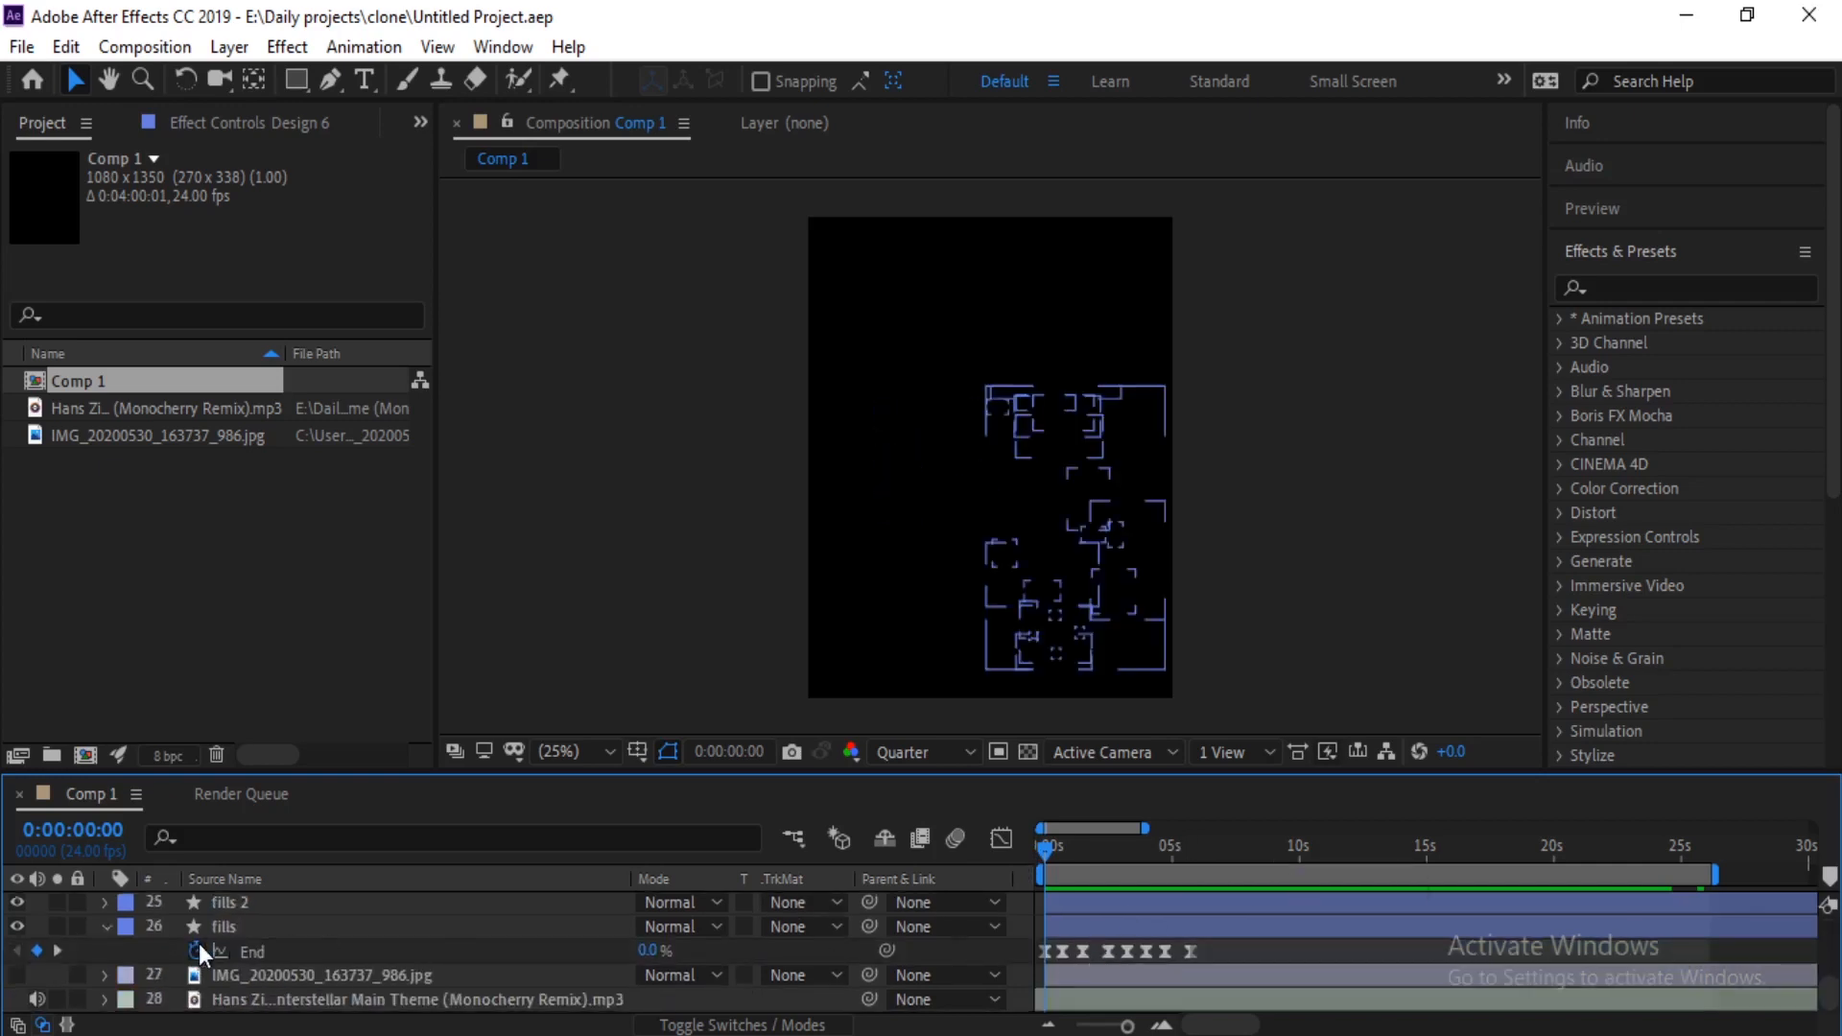
pyautogui.click(281, 997)
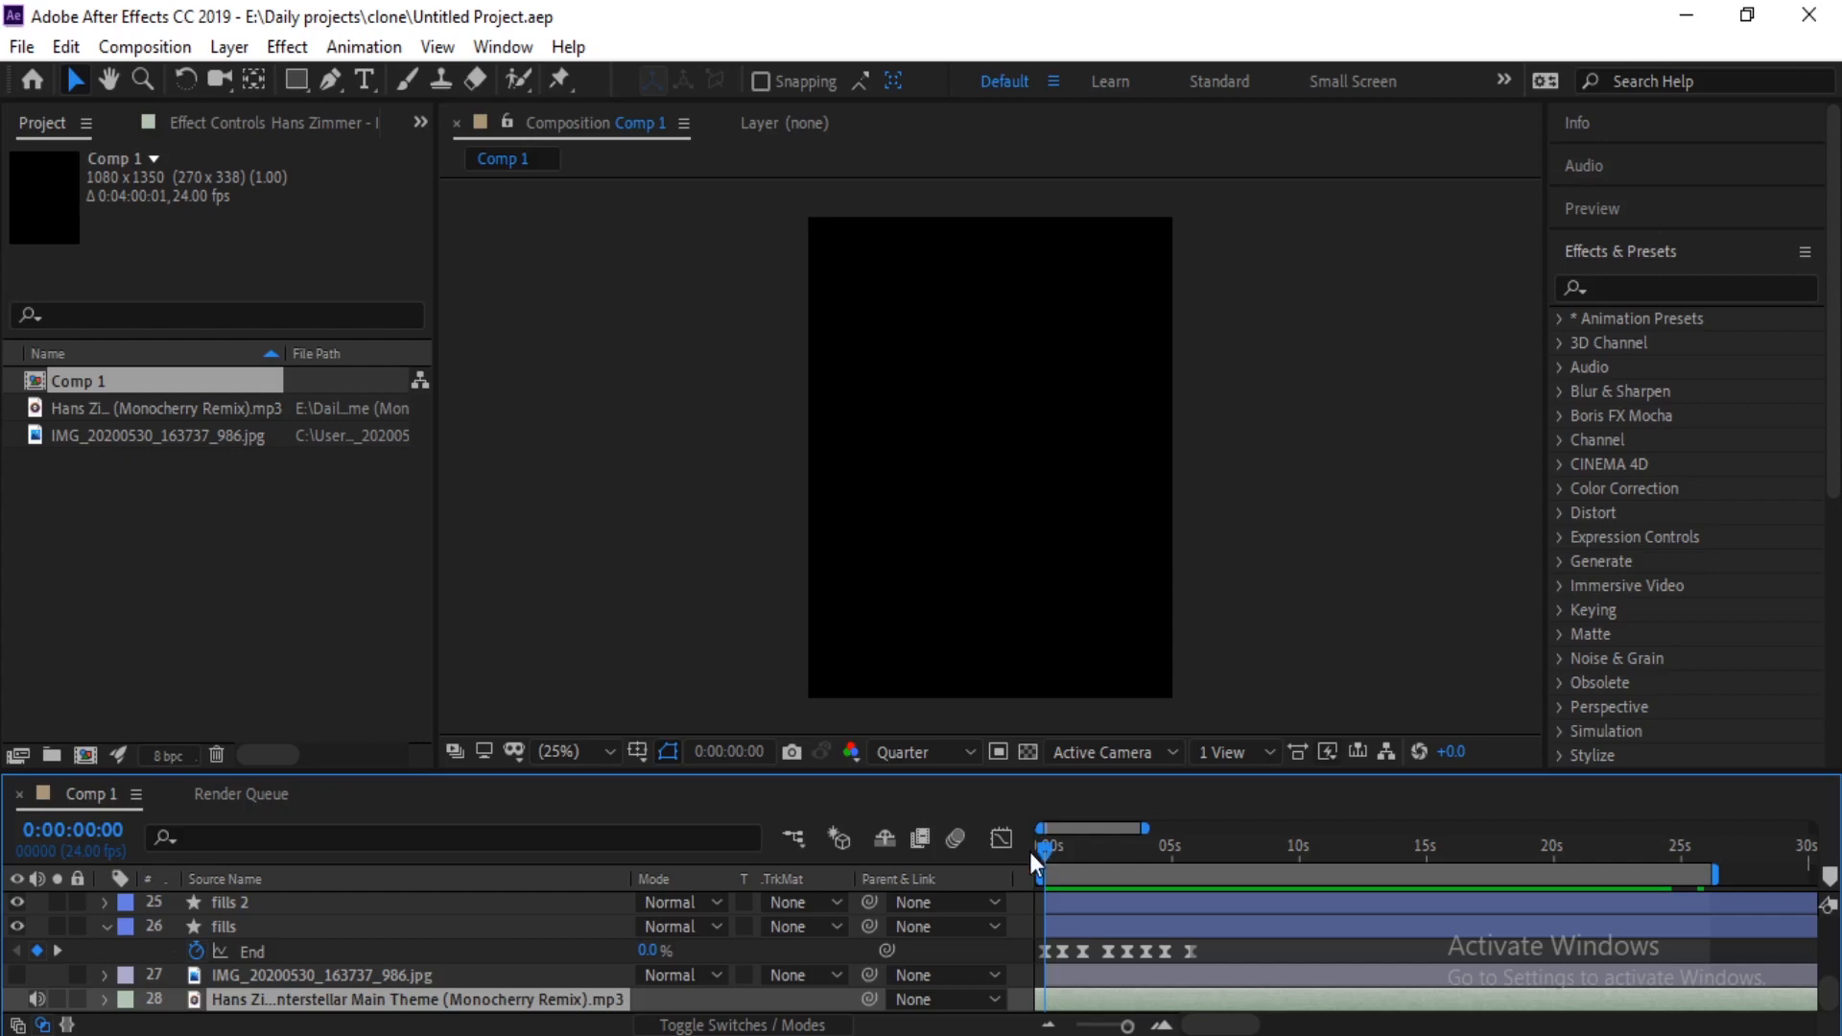
pyautogui.press('space')
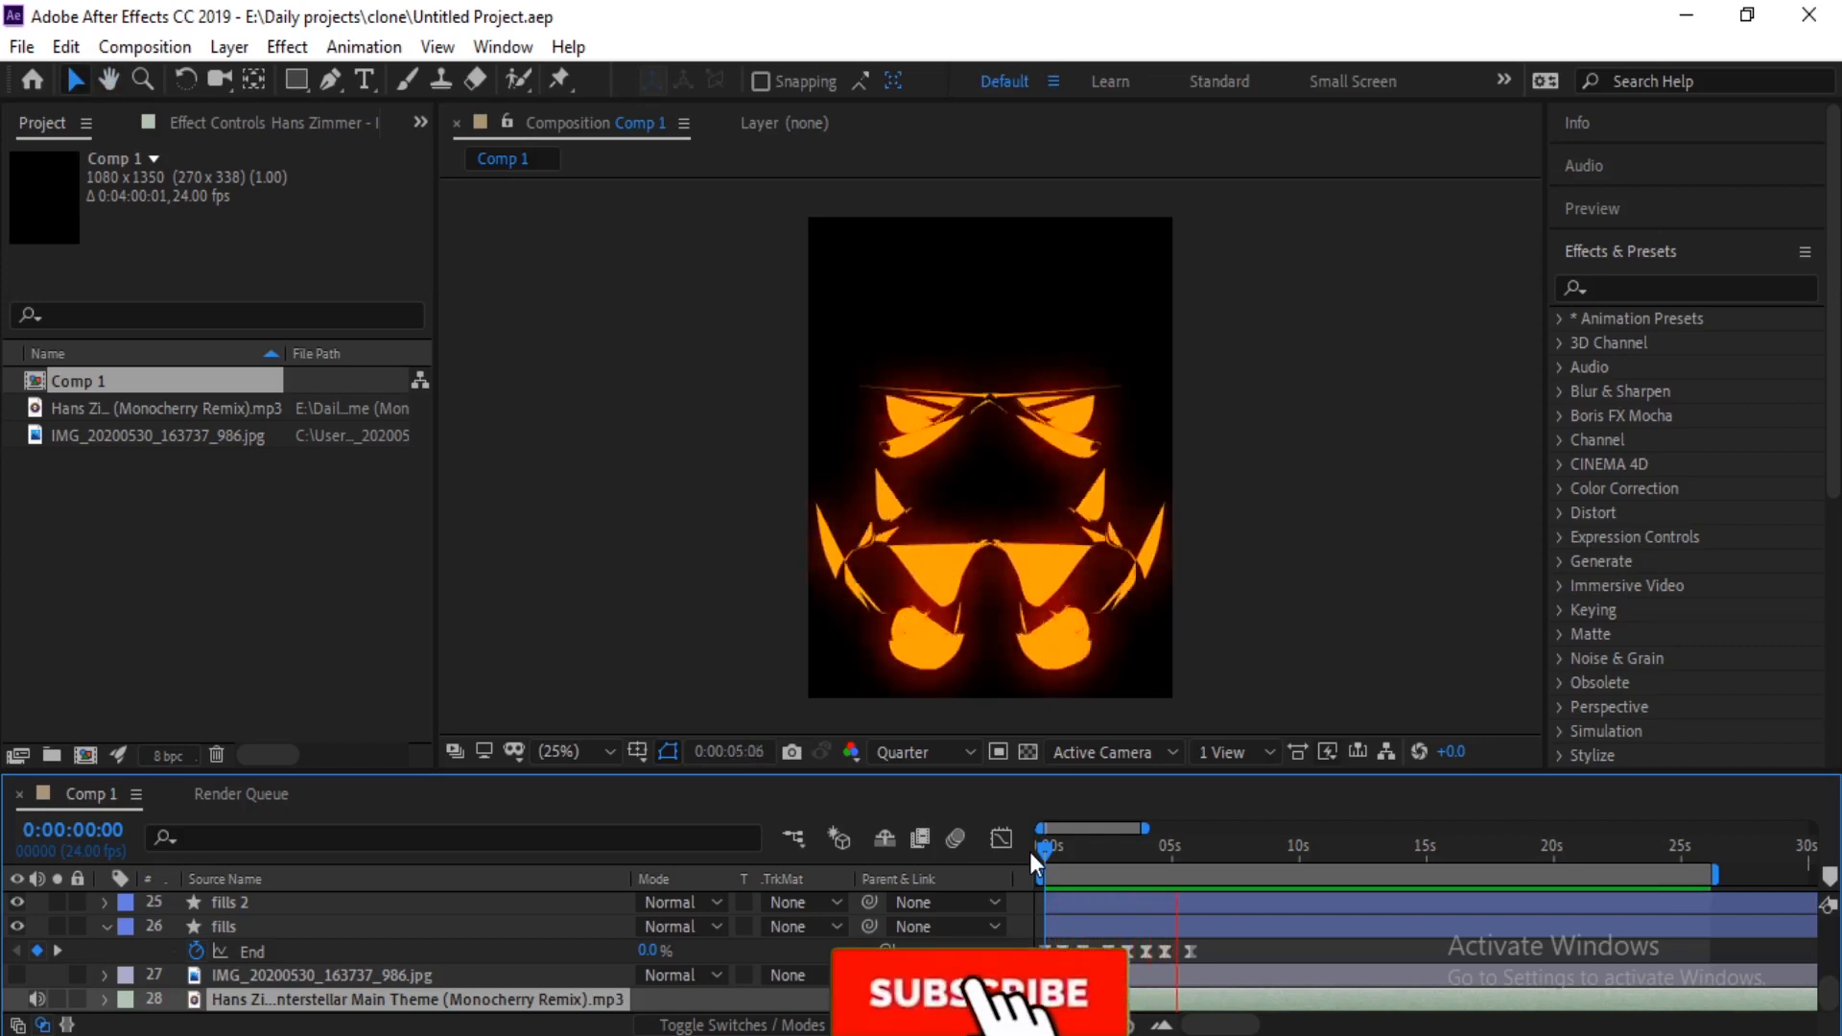
pyautogui.press('space')
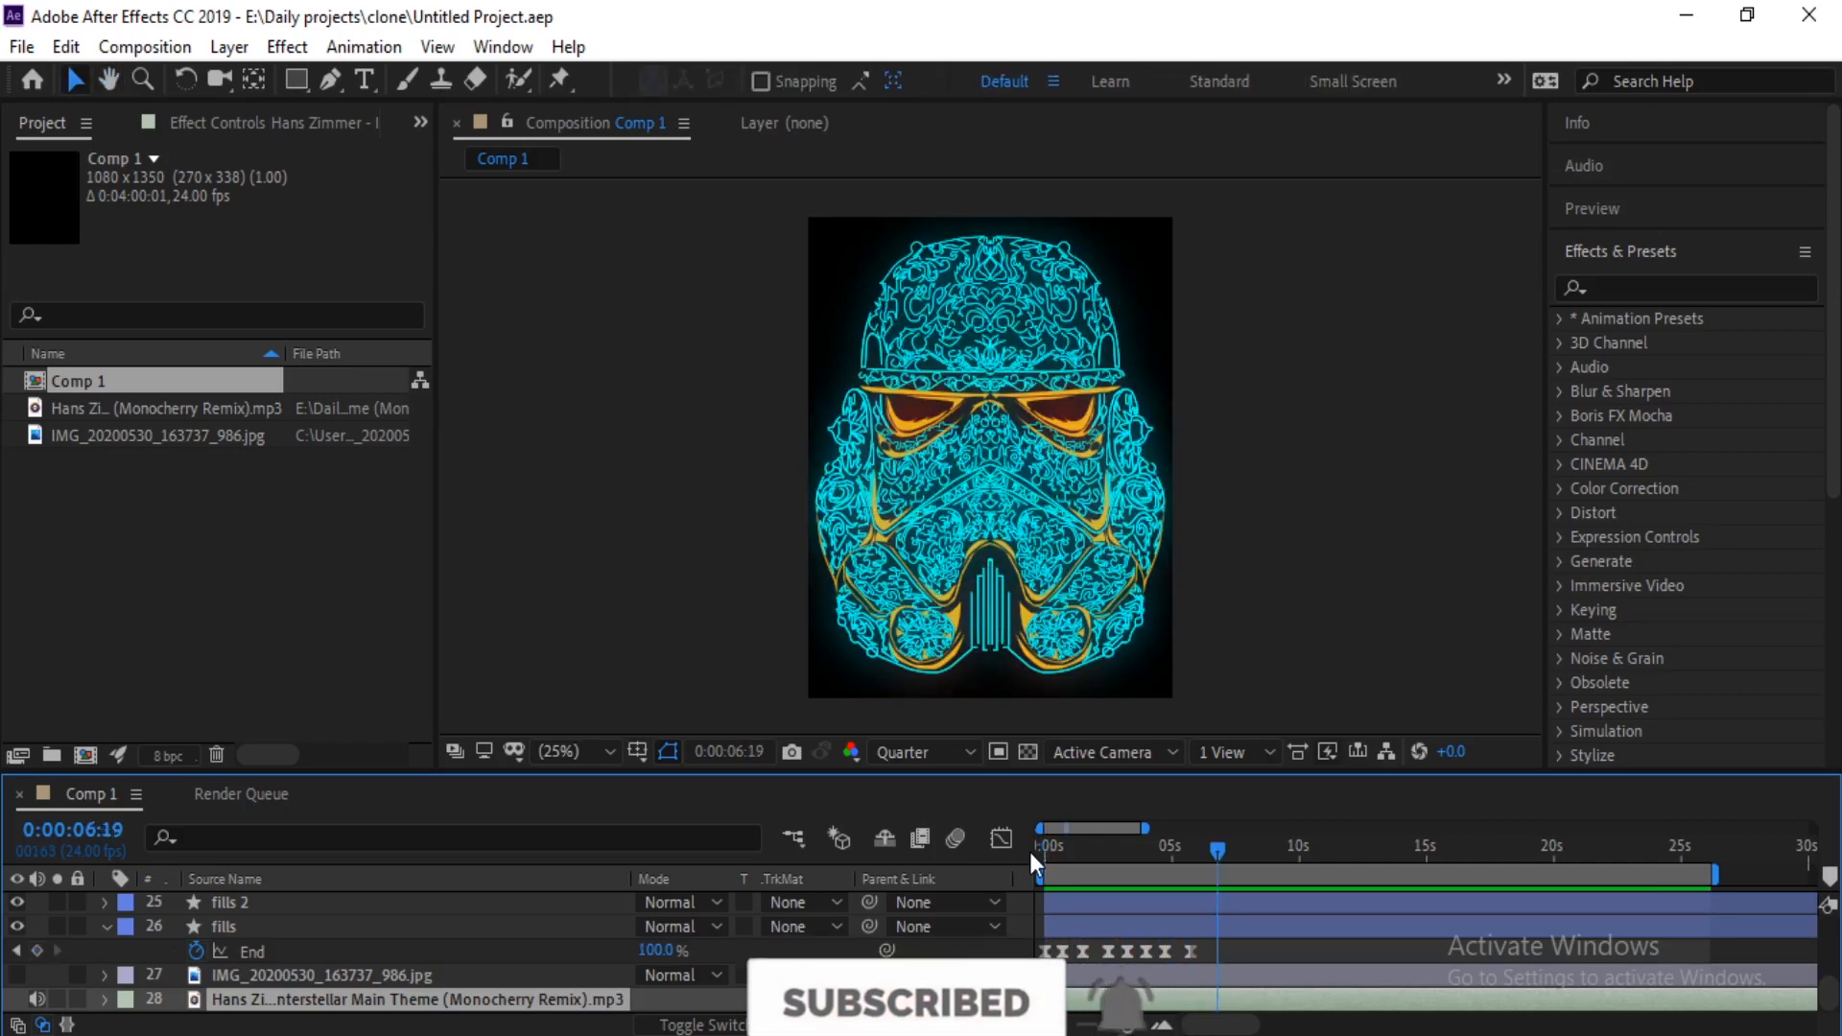
pyautogui.click(1043, 849)
pyautogui.press('space')
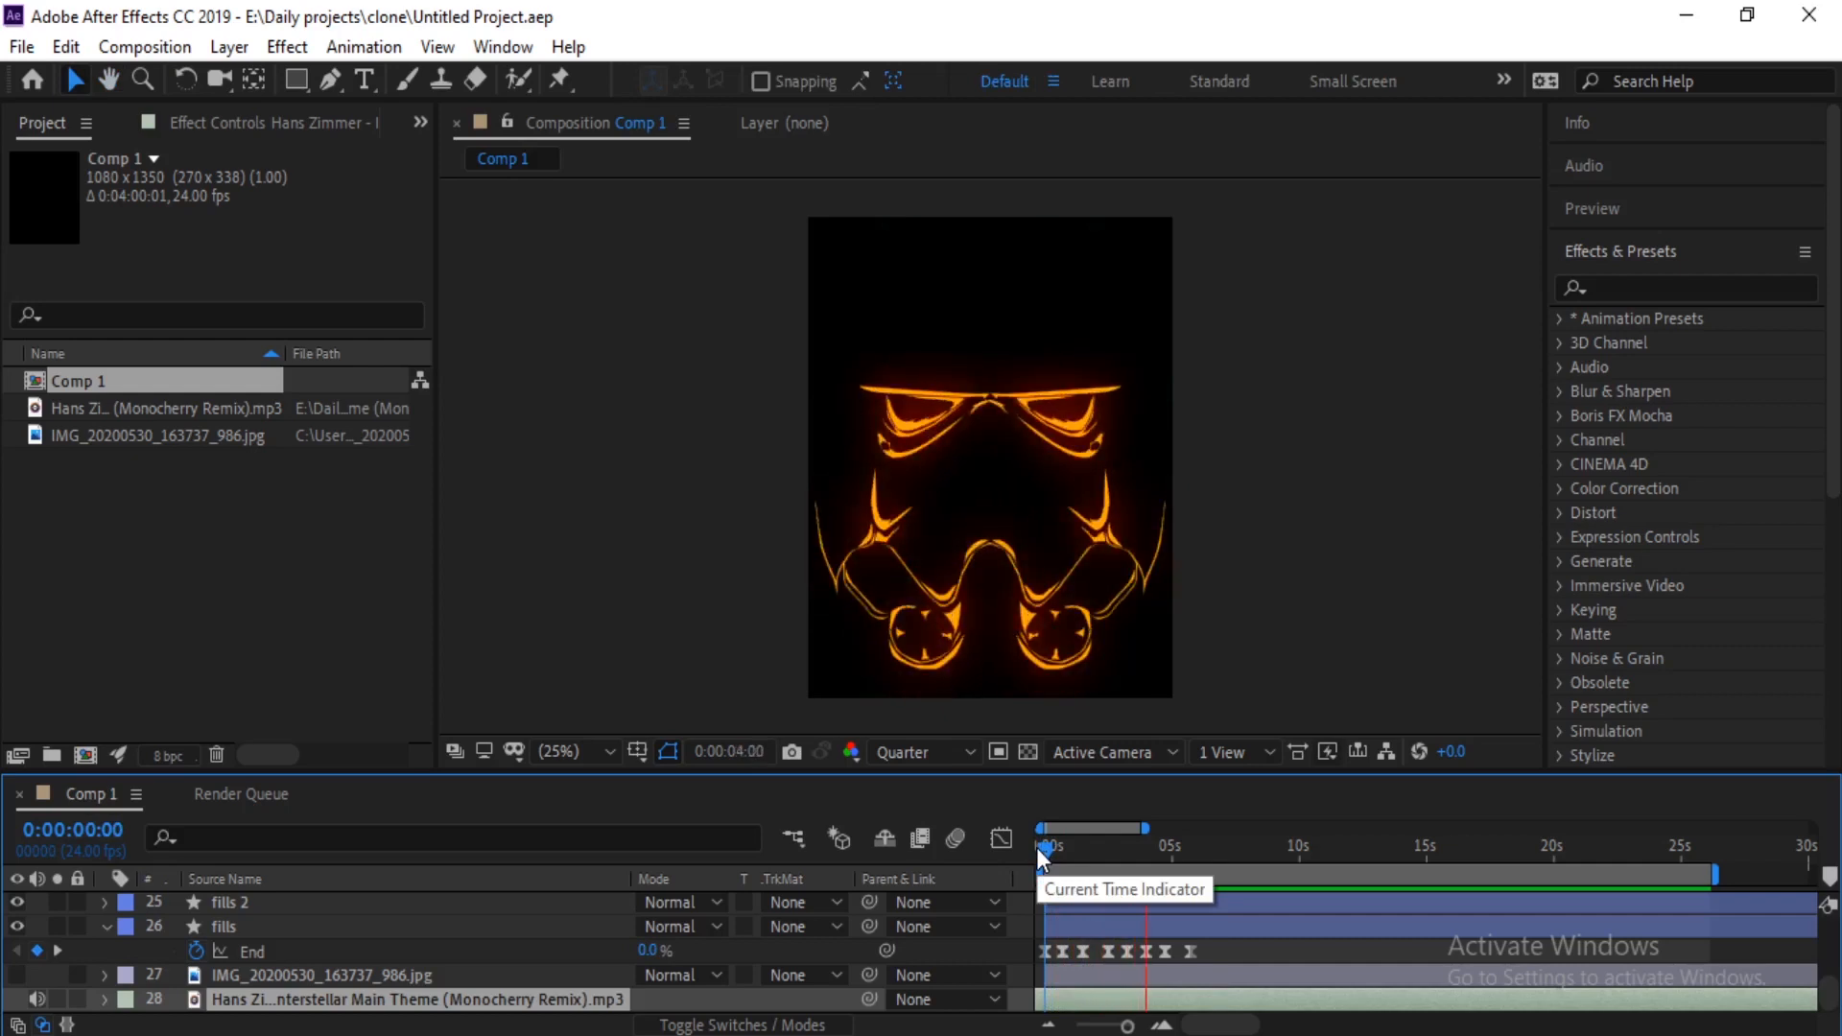
pyautogui.press('space')
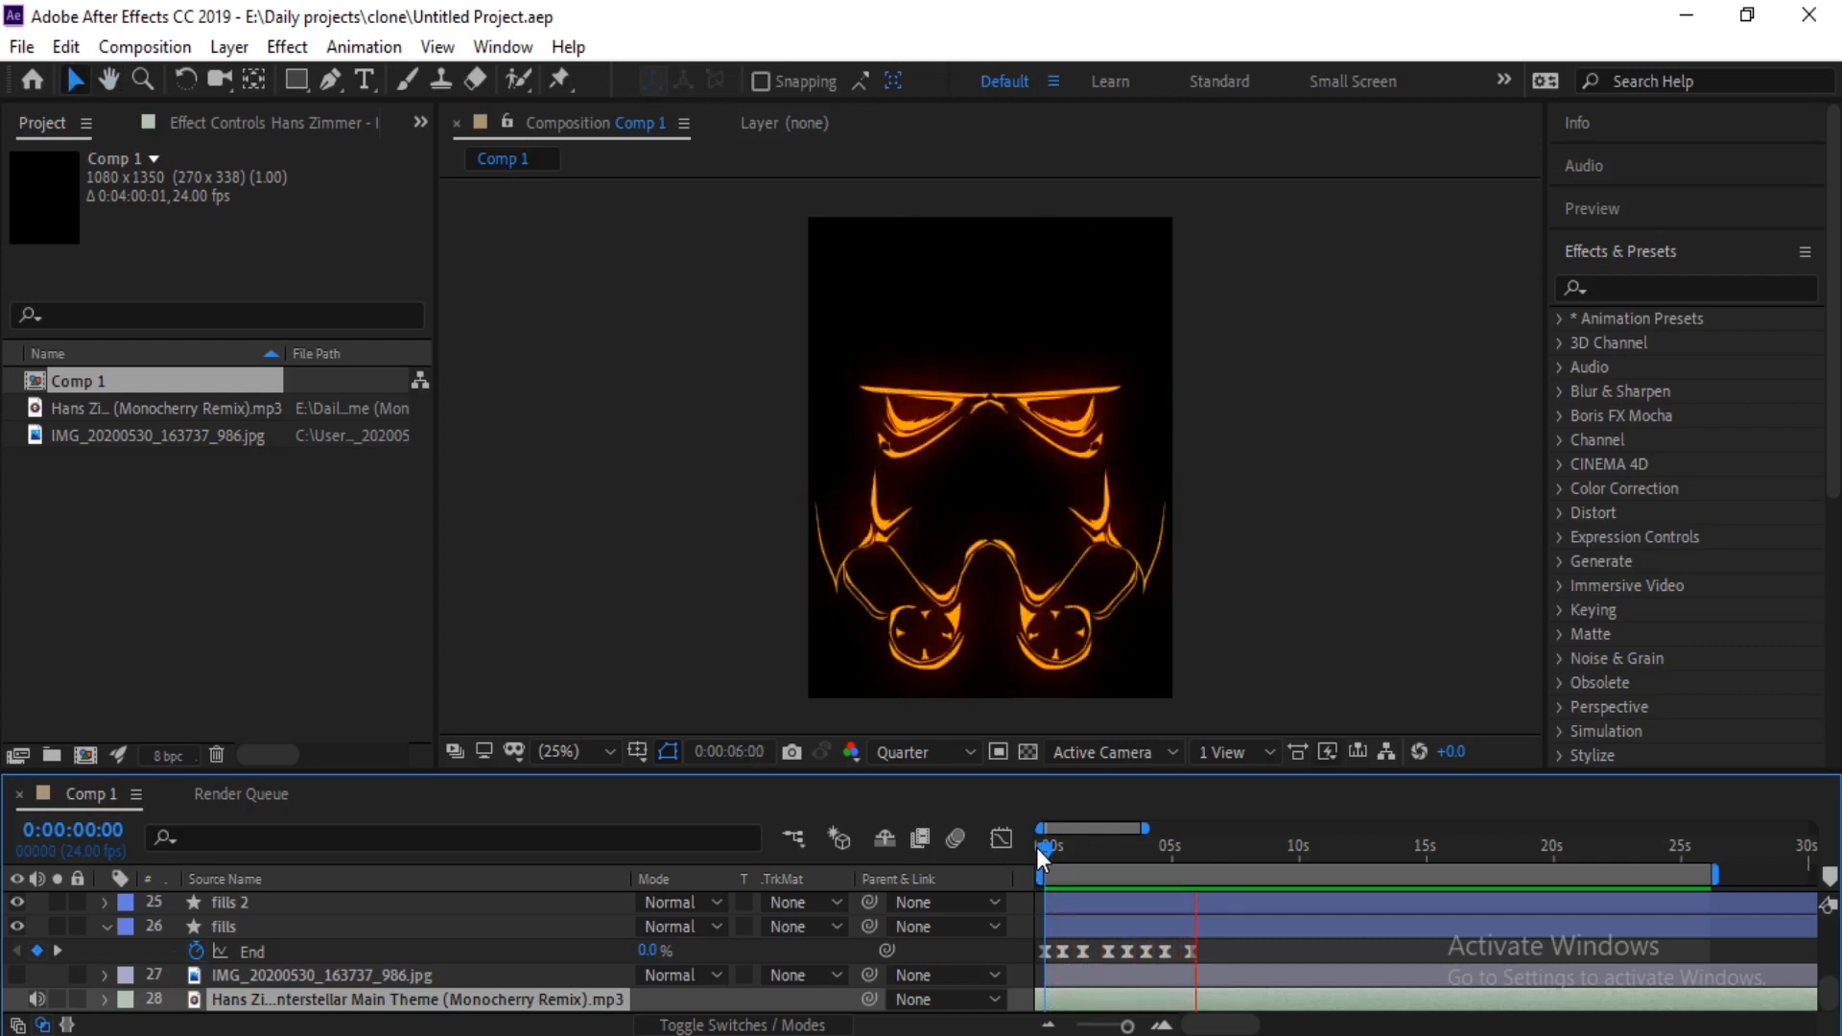
pyautogui.moveTo(1199, 850); pyautogui.dragTo(1025, 860)
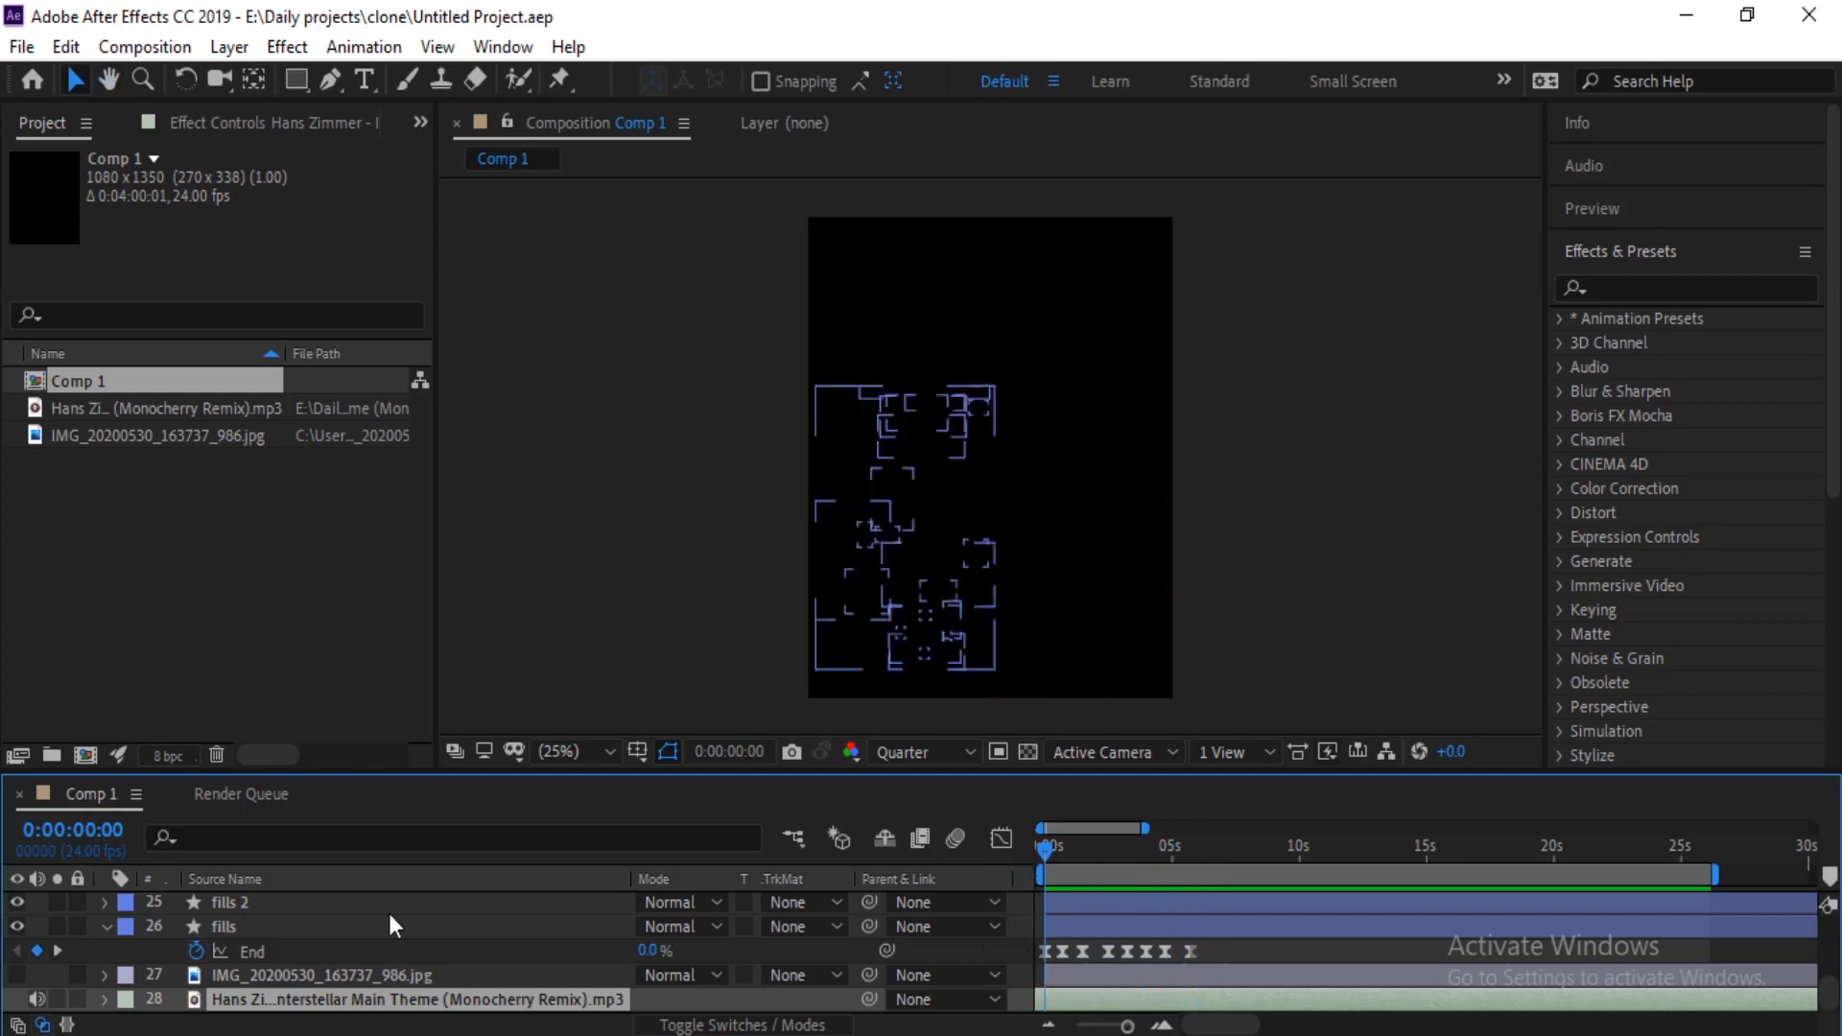
# Step: Remove the End keyframes from the fills layer and reveal the animated properties of all layers from fills 2 up to design 12
pyautogui.click(199, 946)
pyautogui.click(220, 900)
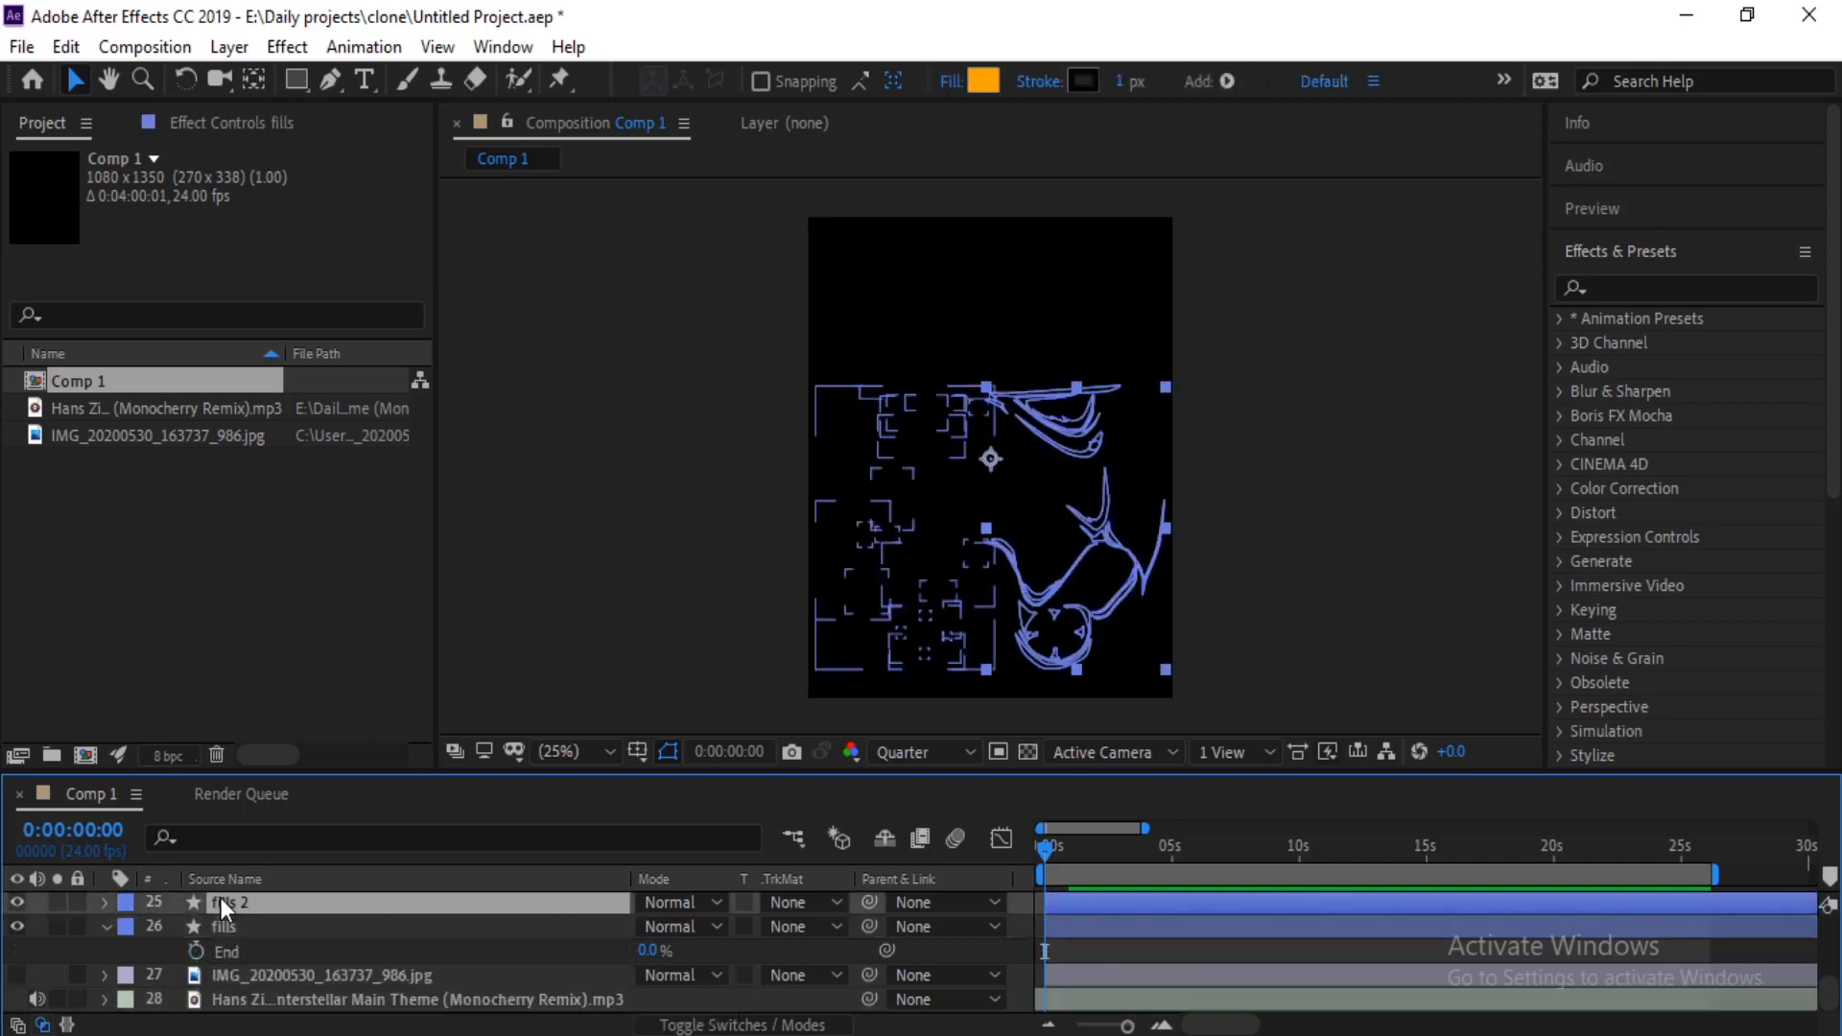
pyautogui.scroll(10, 227, 899)
pyautogui.keyDown('shift'); pyautogui.click(249, 903); pyautogui.keyUp('shift')
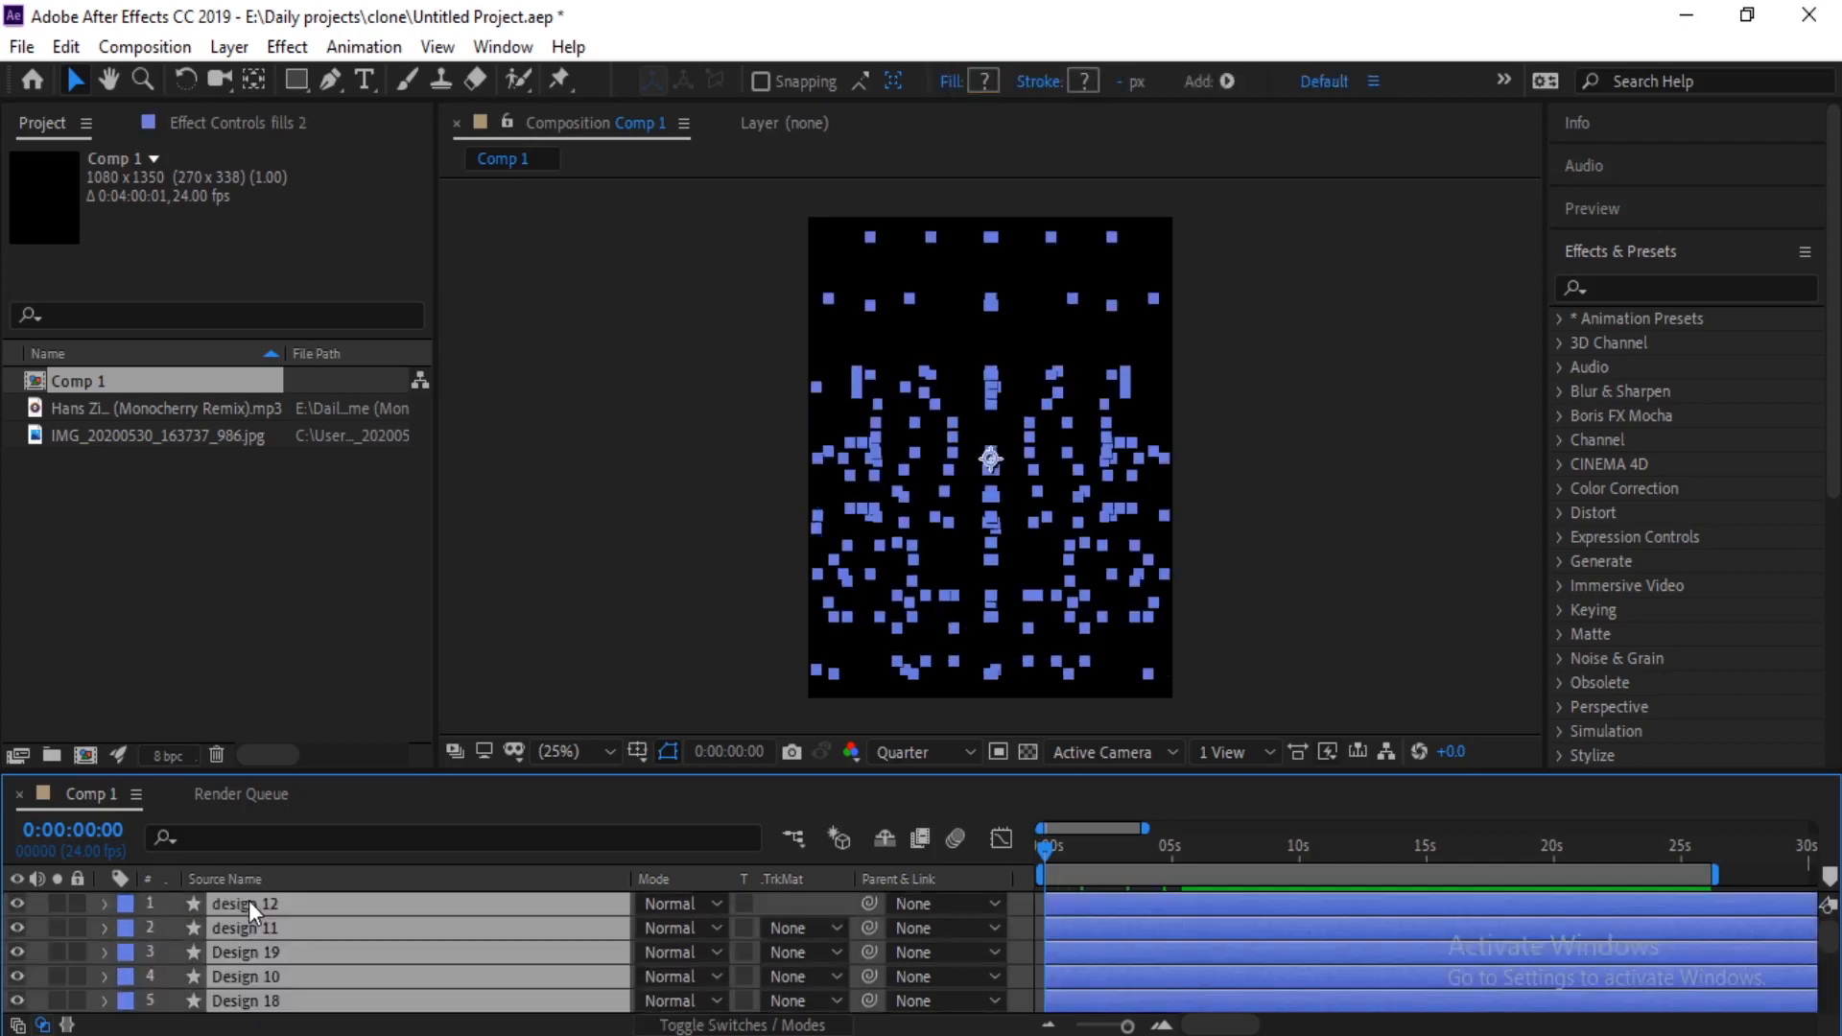
pyautogui.press('u')
pyautogui.scroll(-5, 258, 954)
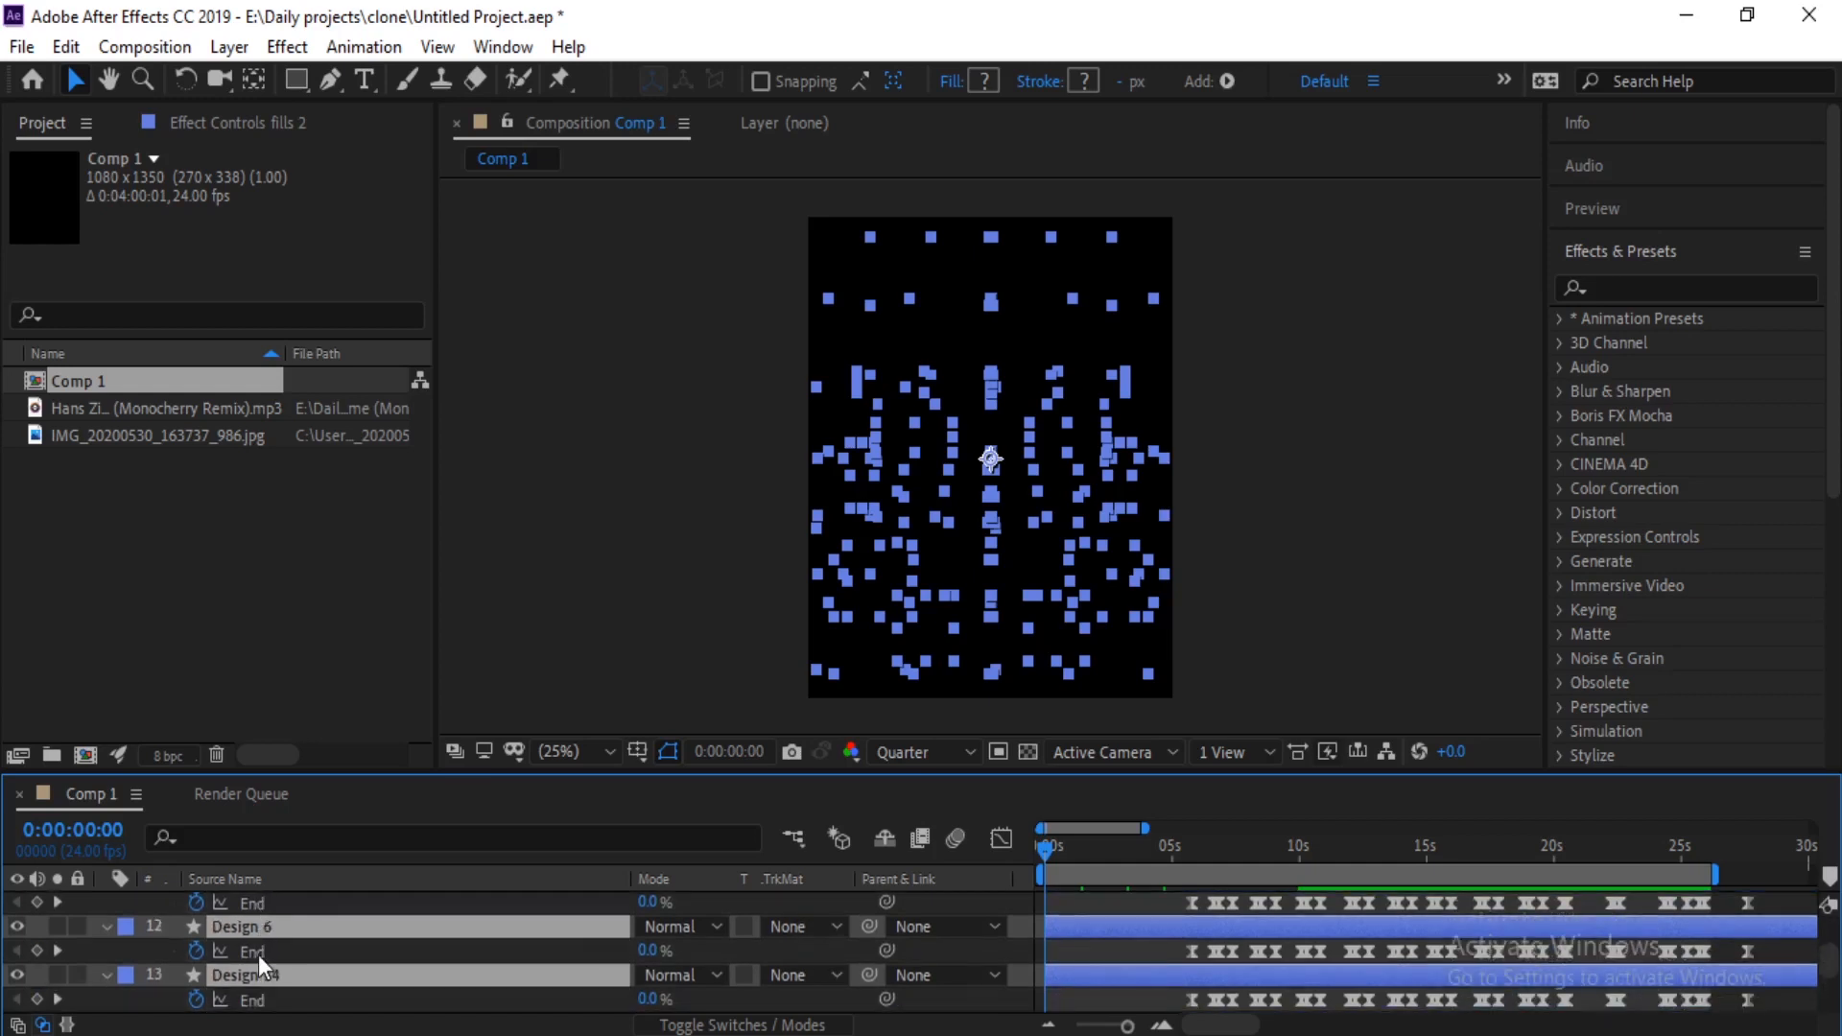
pyautogui.scroll(5, 258, 955)
# Step: Remove the End keyframes from the layers design 12, design 11, Design 19, Design 10 and Design 18
pyautogui.click(197, 927)
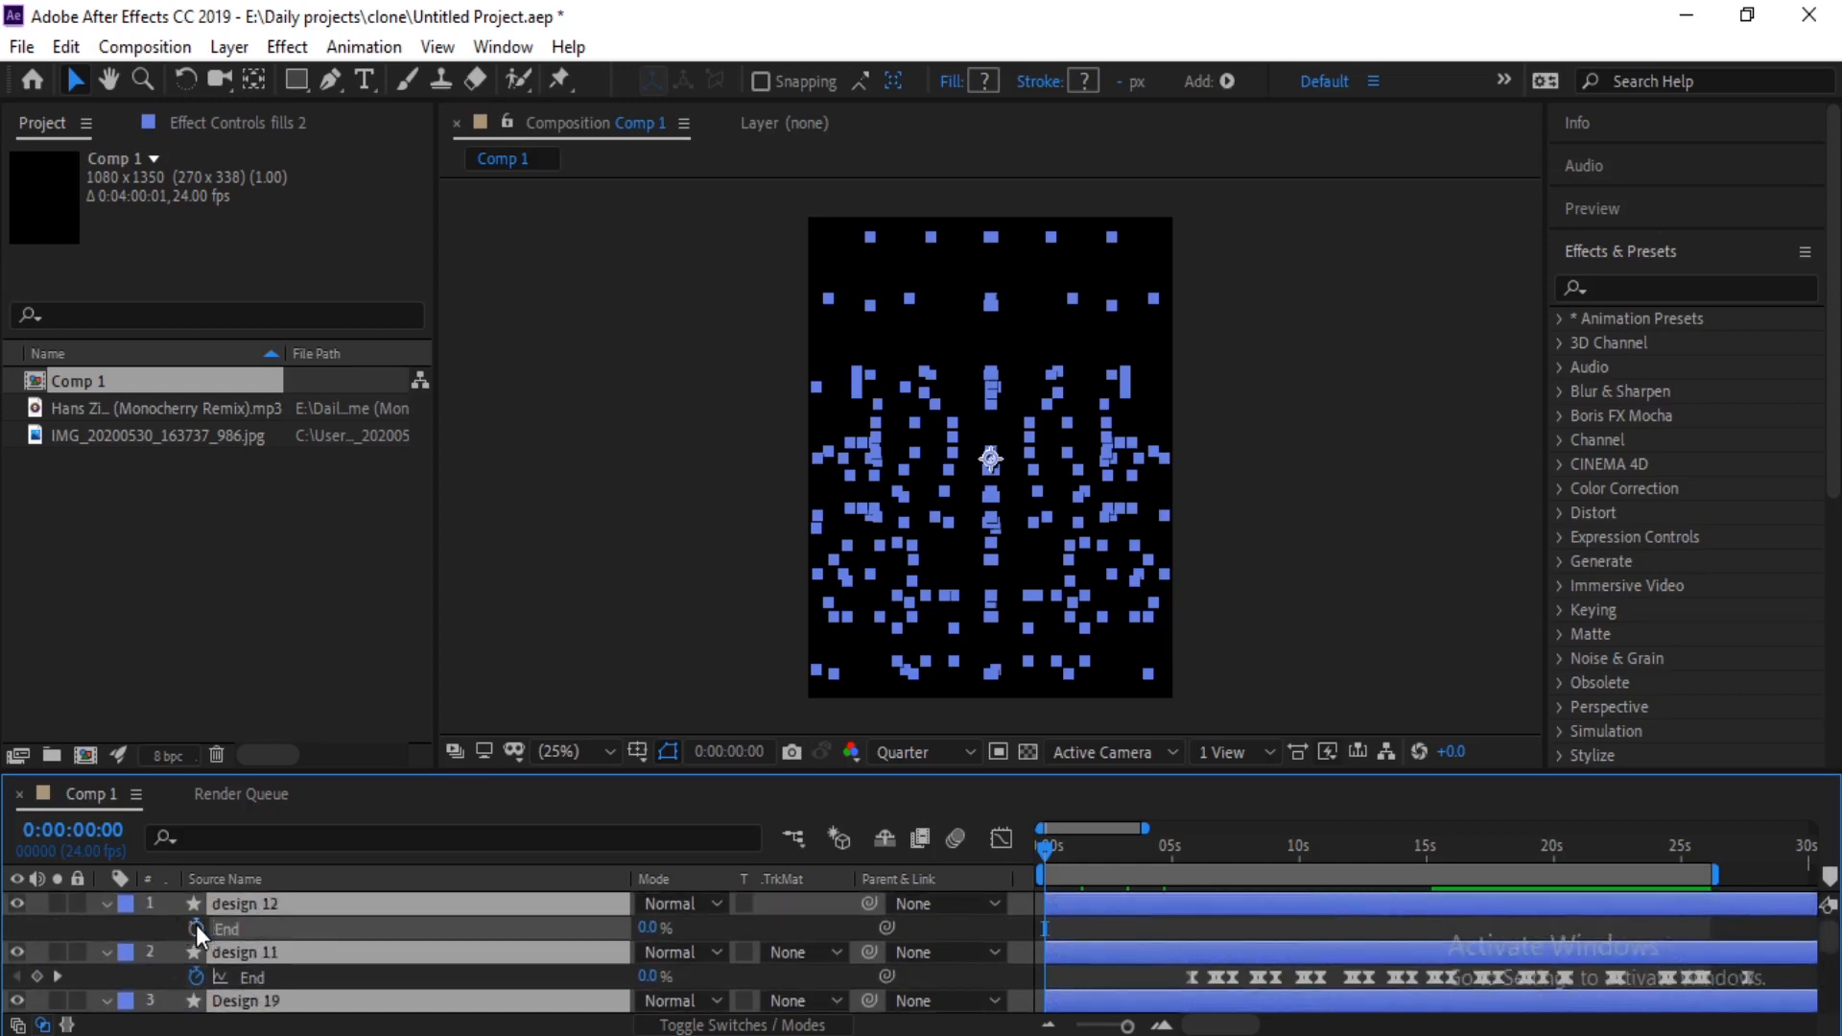
pyautogui.click(199, 979)
pyautogui.scroll(-1, 199, 979)
pyautogui.click(192, 949)
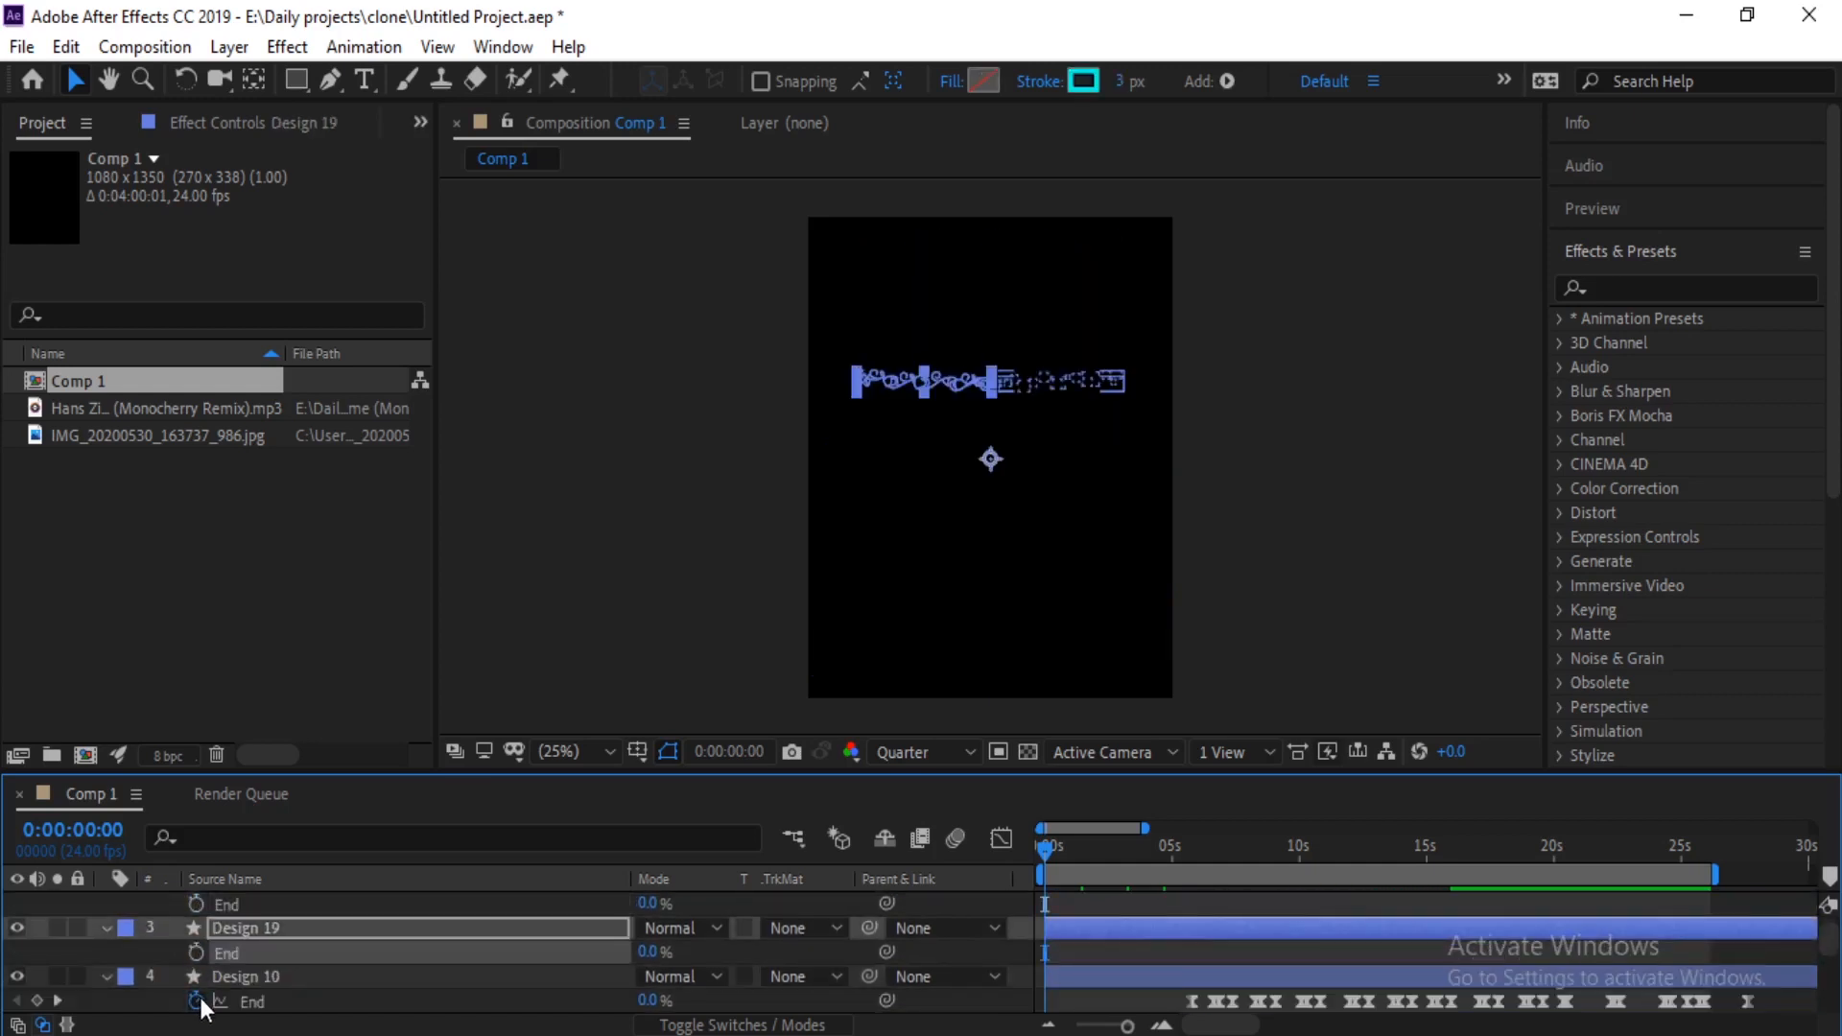
pyautogui.click(201, 998)
pyautogui.scroll(-1, 196, 946)
pyautogui.click(197, 973)
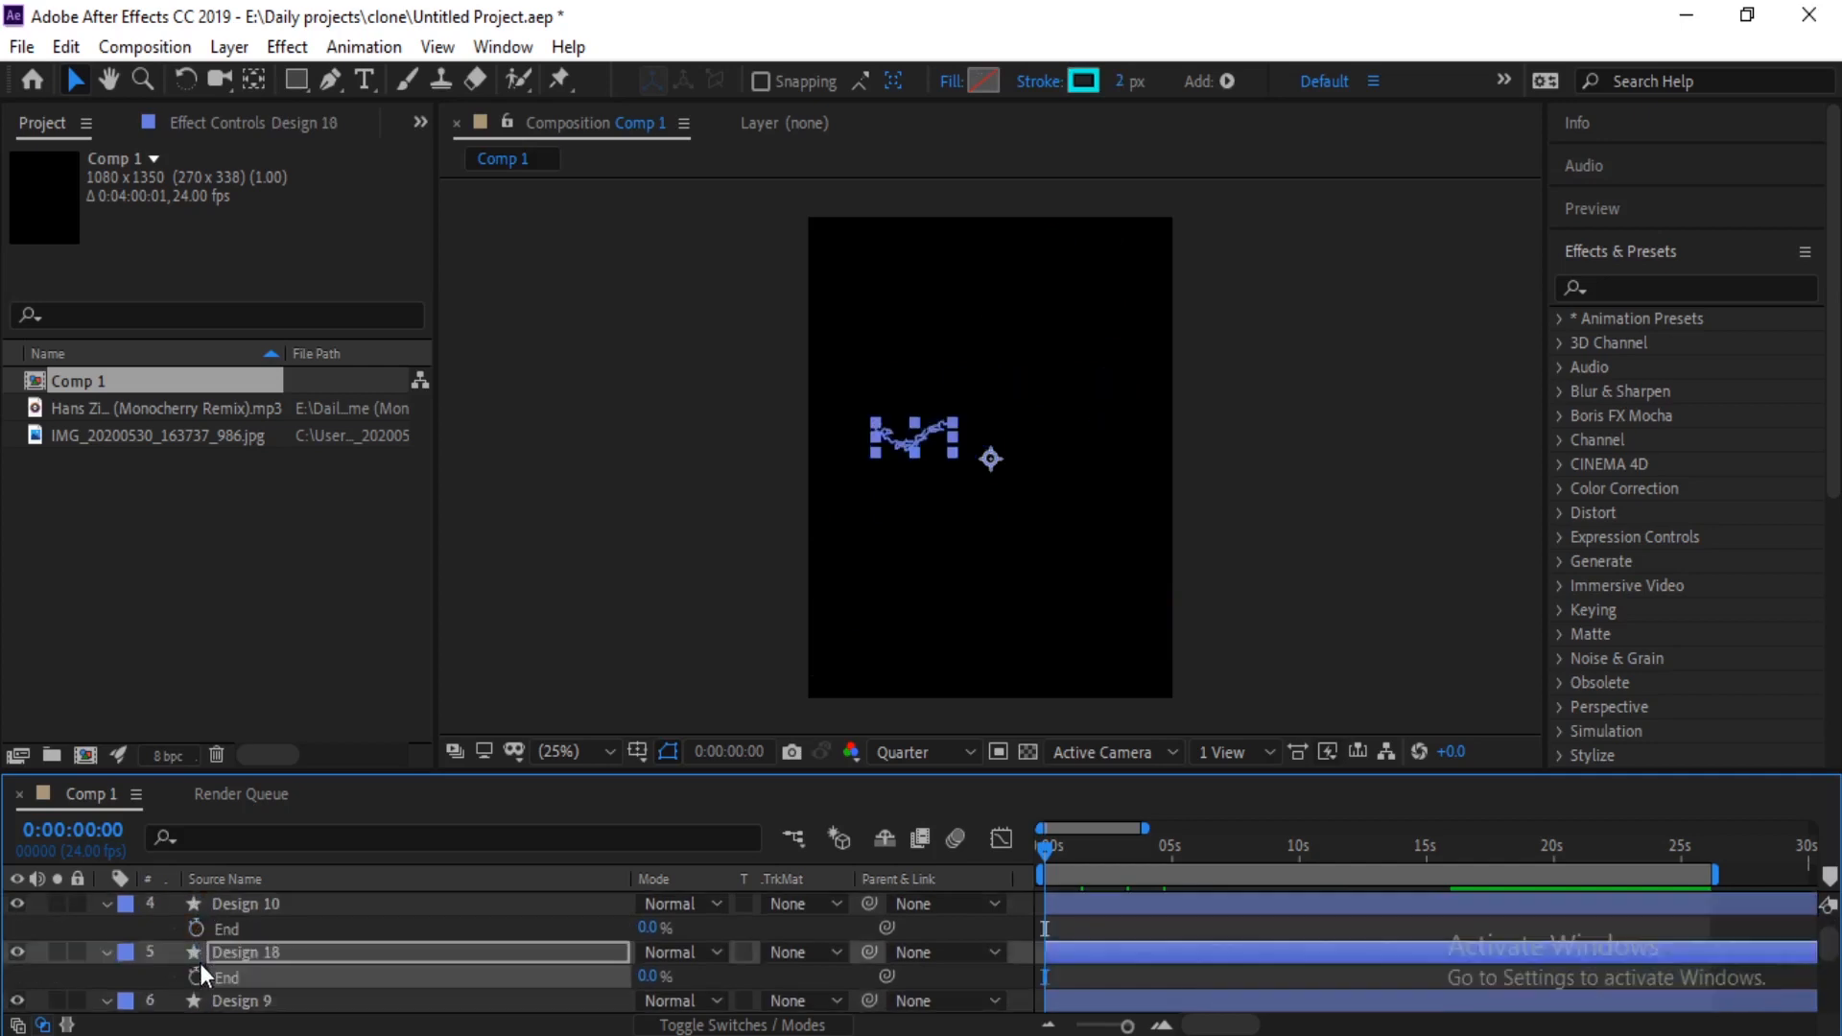
# Step: Remove the End keyframes from the layers Design 9, Design 17, Design 8, Design 16 and Design 7
pyautogui.scroll(-1, 201, 963)
pyautogui.click(199, 960)
pyautogui.click(198, 985)
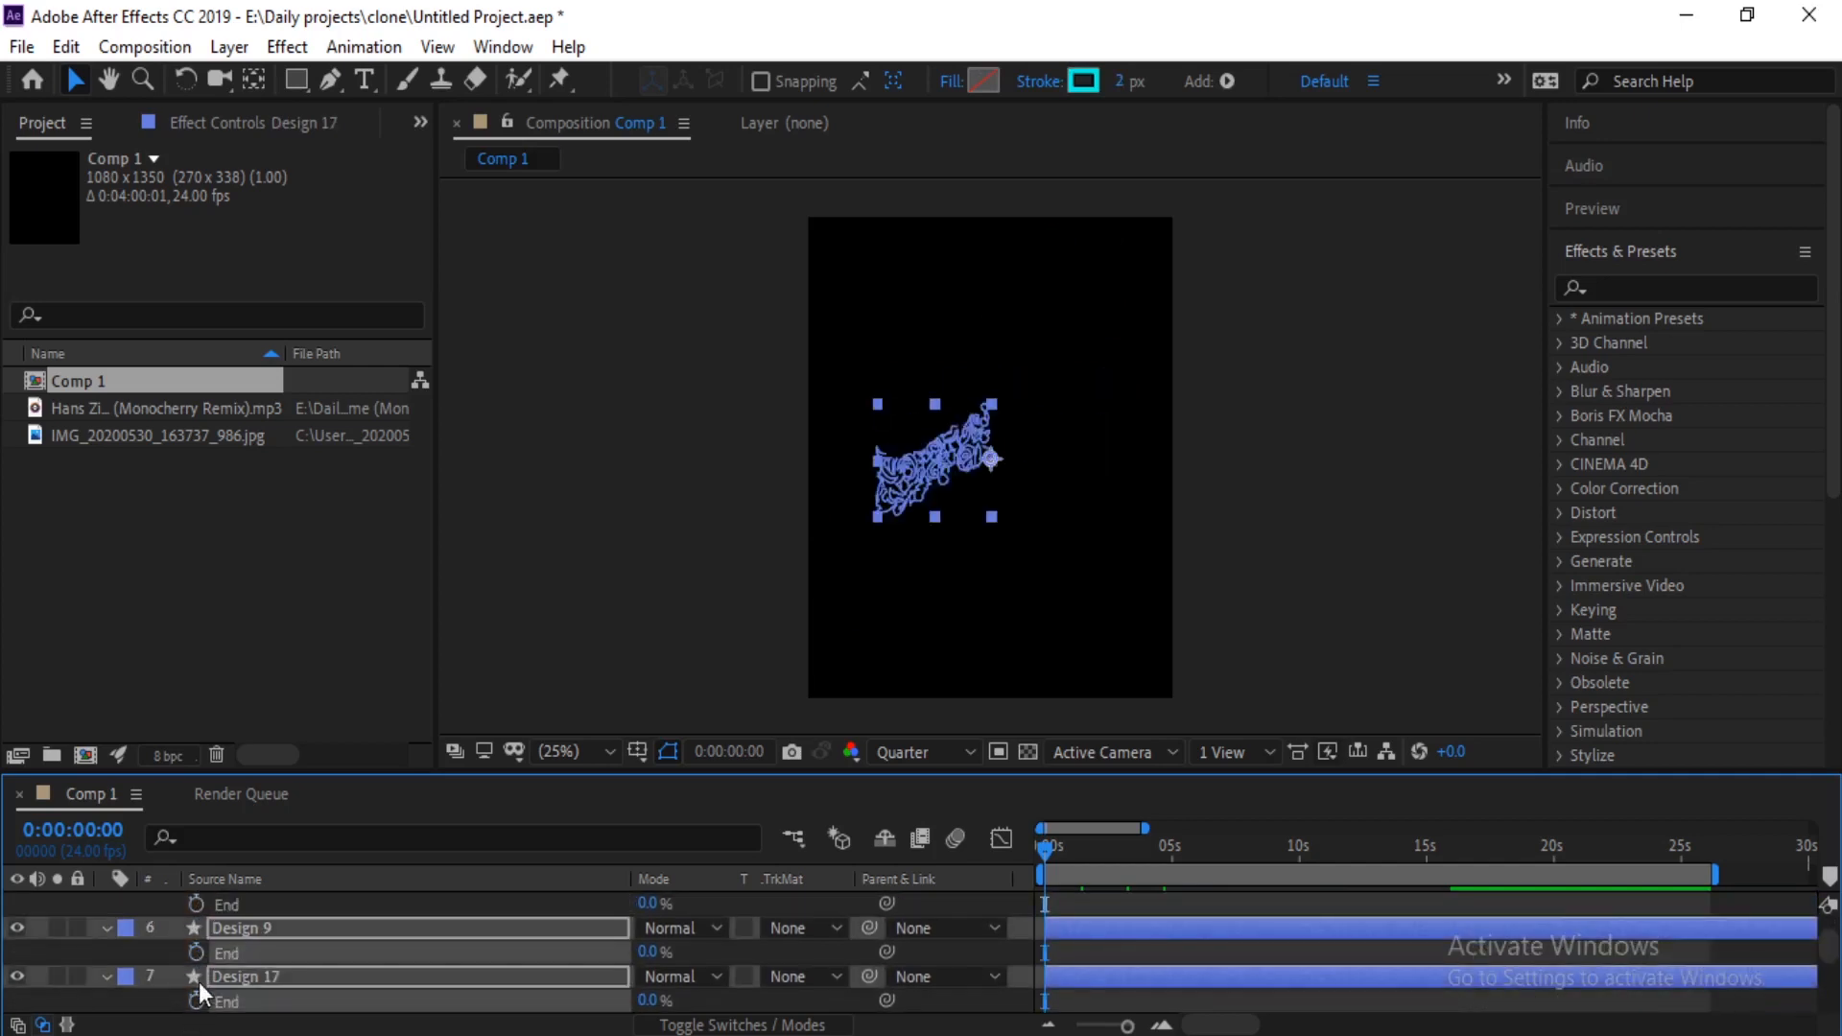
pyautogui.scroll(-1, 203, 967)
pyautogui.click(194, 972)
pyautogui.scroll(-1, 198, 970)
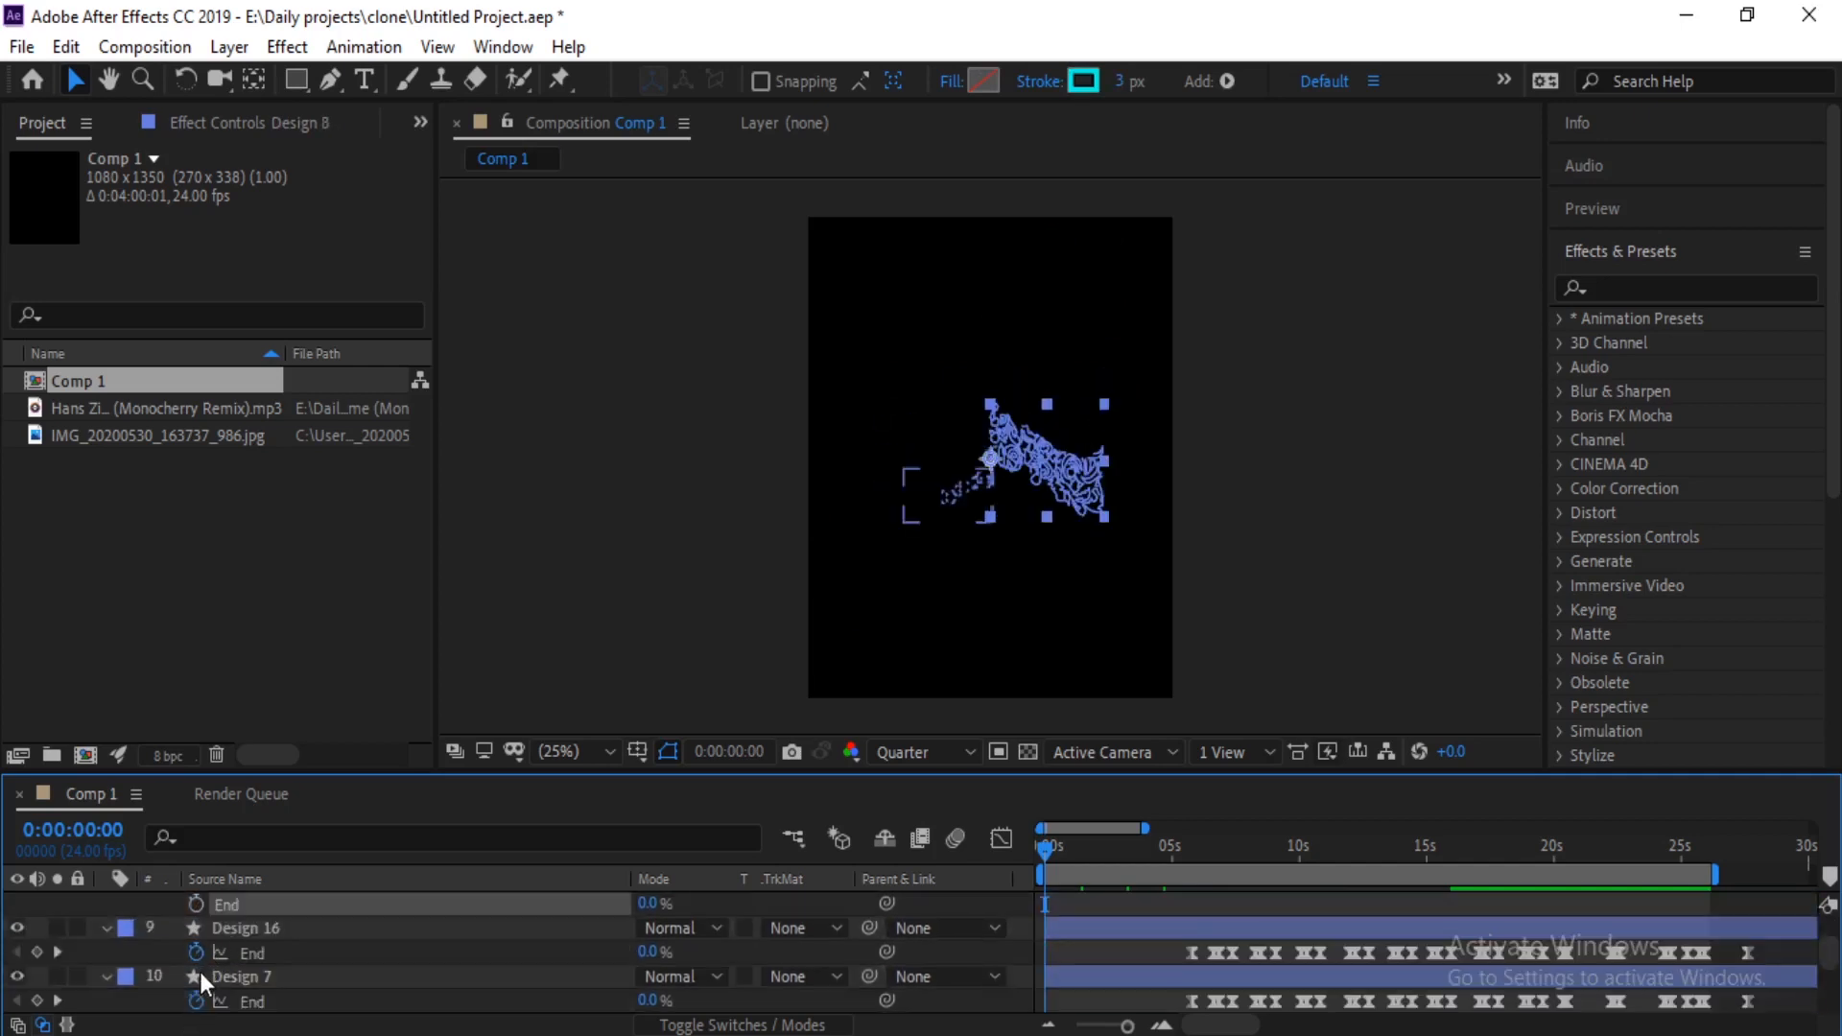
pyautogui.click(194, 953)
pyautogui.click(198, 1000)
# Step: Remove the End keyframes from the layers Design 15, Design 6, Design 14, Design 5, Design 13 and Design 4
pyautogui.scroll(-2, 201, 960)
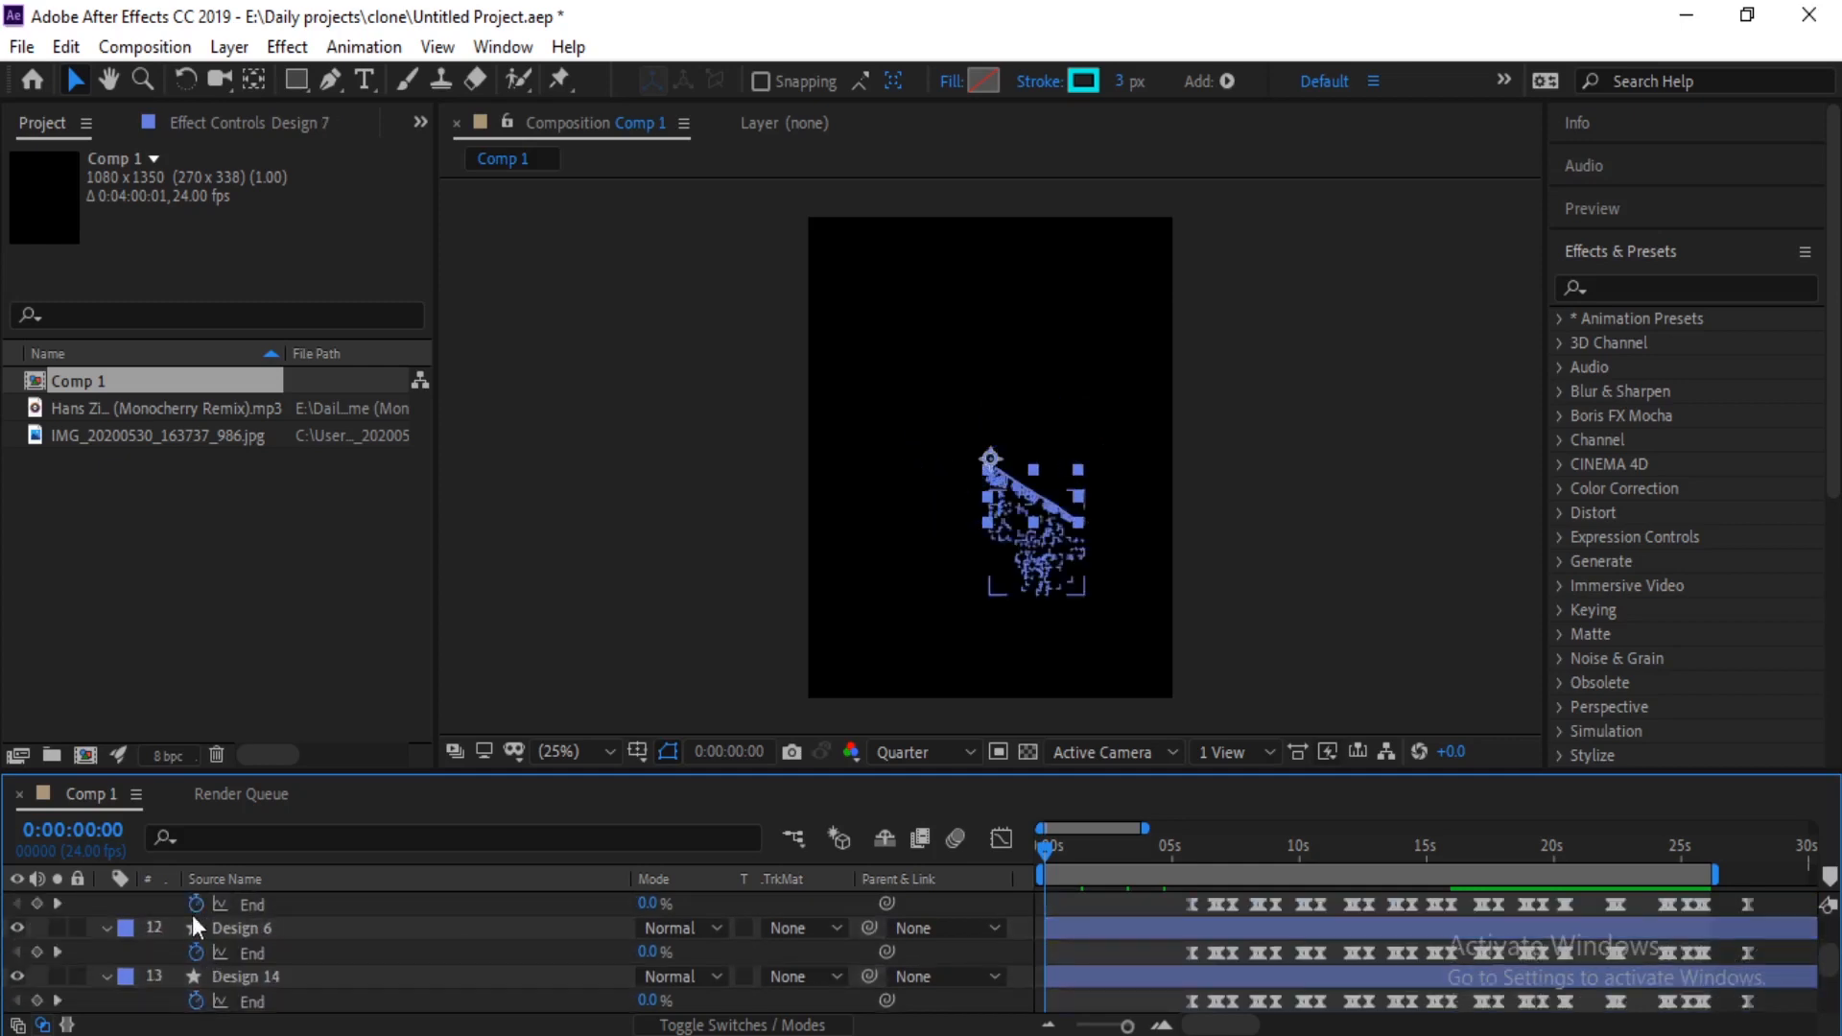
pyautogui.click(193, 909)
pyautogui.click(199, 948)
pyautogui.click(212, 972)
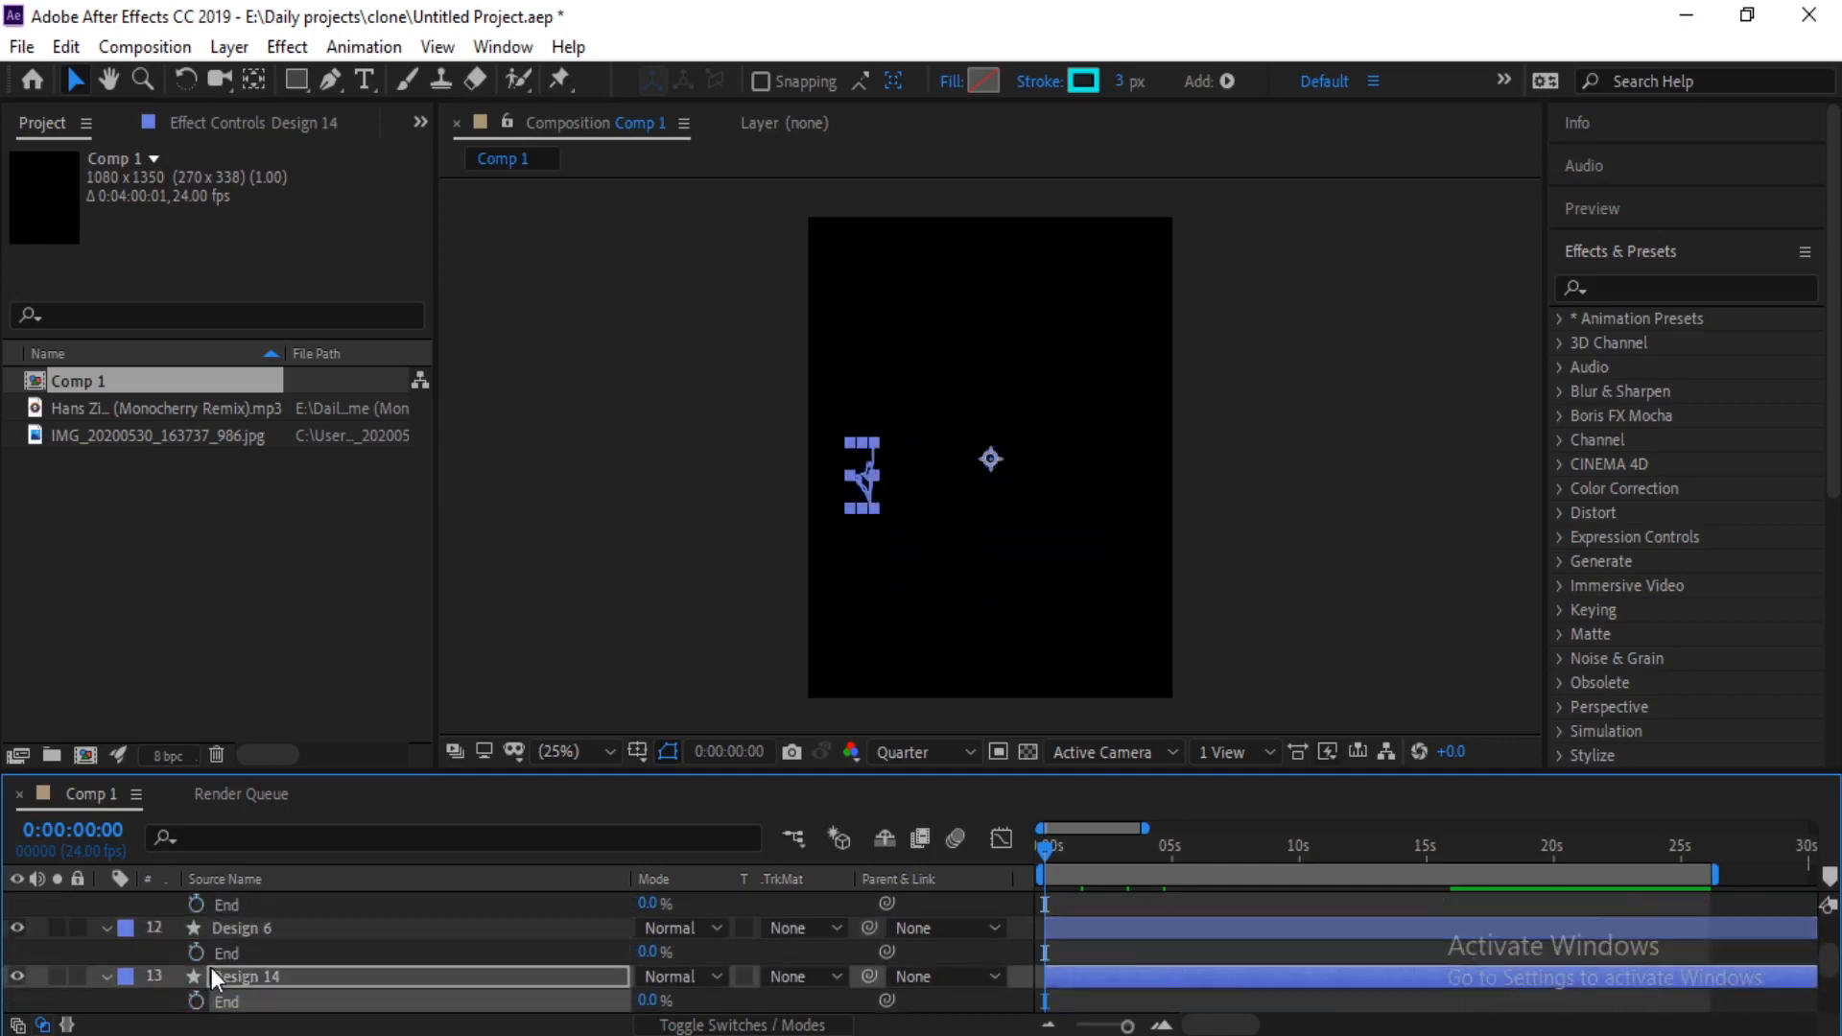
pyautogui.scroll(-3, 212, 968)
pyautogui.click(193, 973)
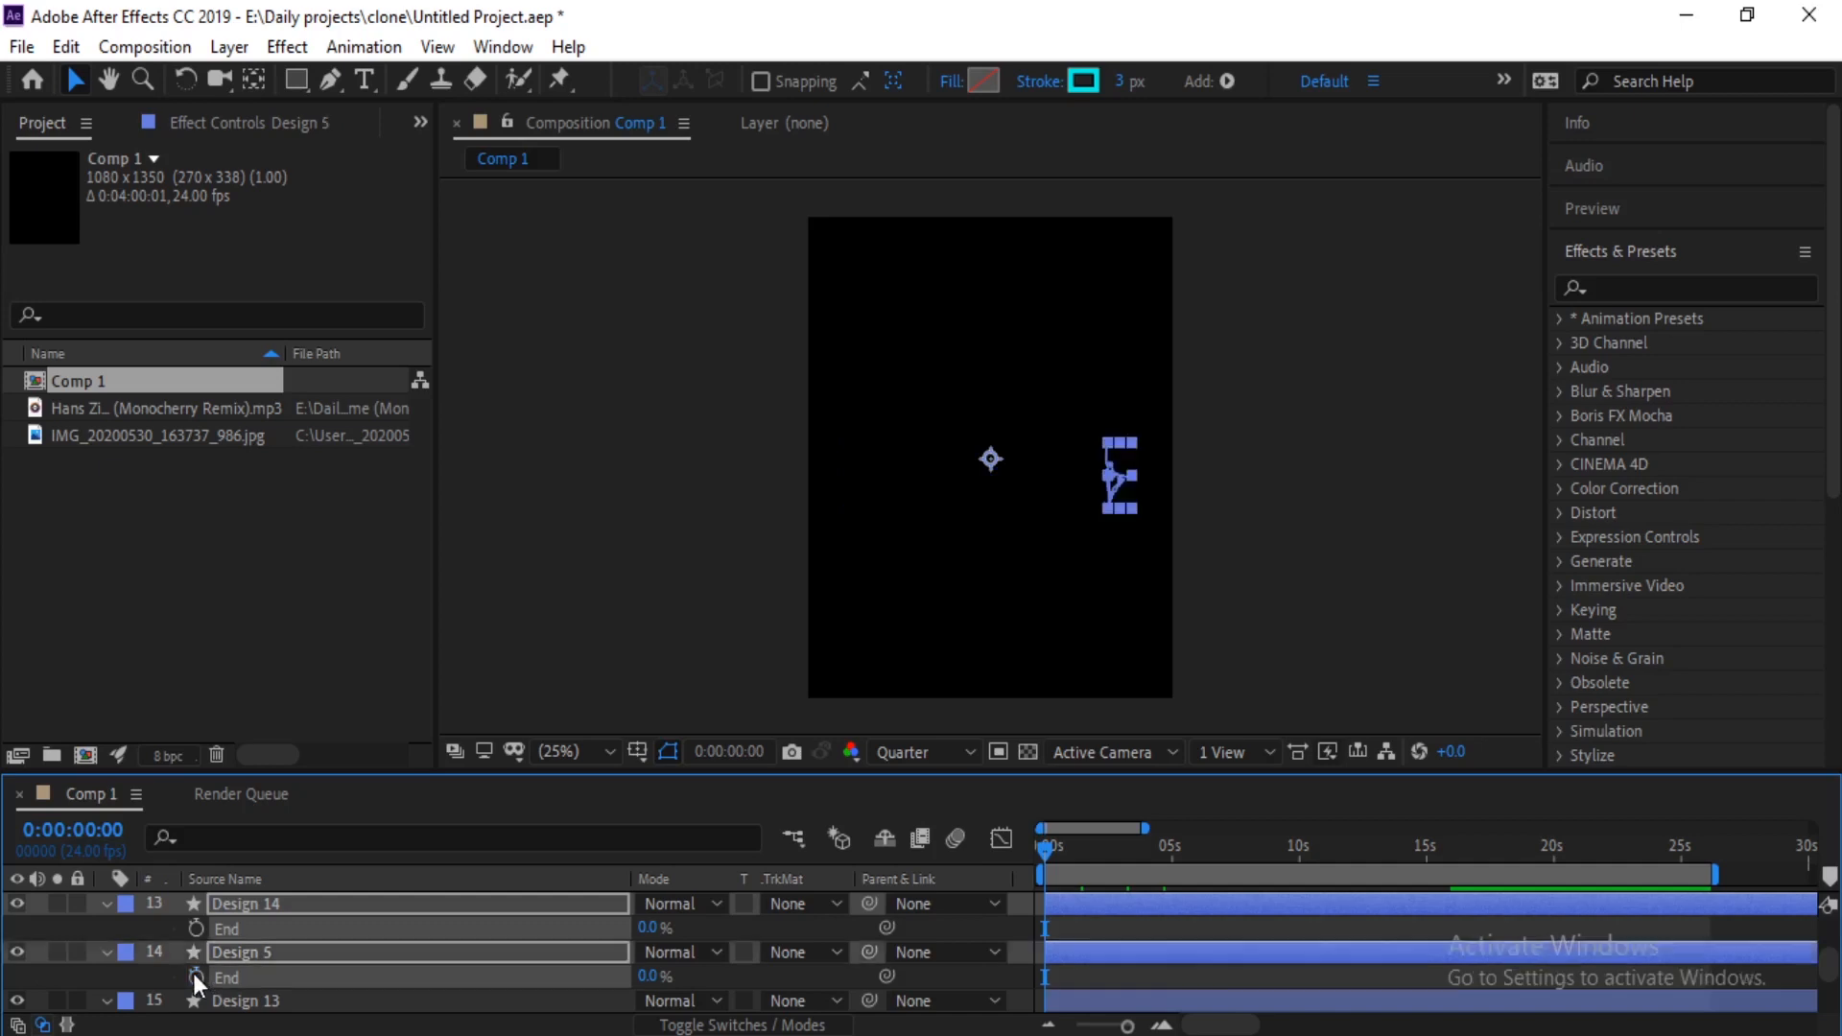
pyautogui.scroll(-1, 193, 974)
pyautogui.click(197, 954)
pyautogui.click(195, 999)
# Step: Remove the End keyframes from layers 17 to 22, including design 3, Design 12, Design 2, Design 11 and Design 1
pyautogui.scroll(-2, 197, 979)
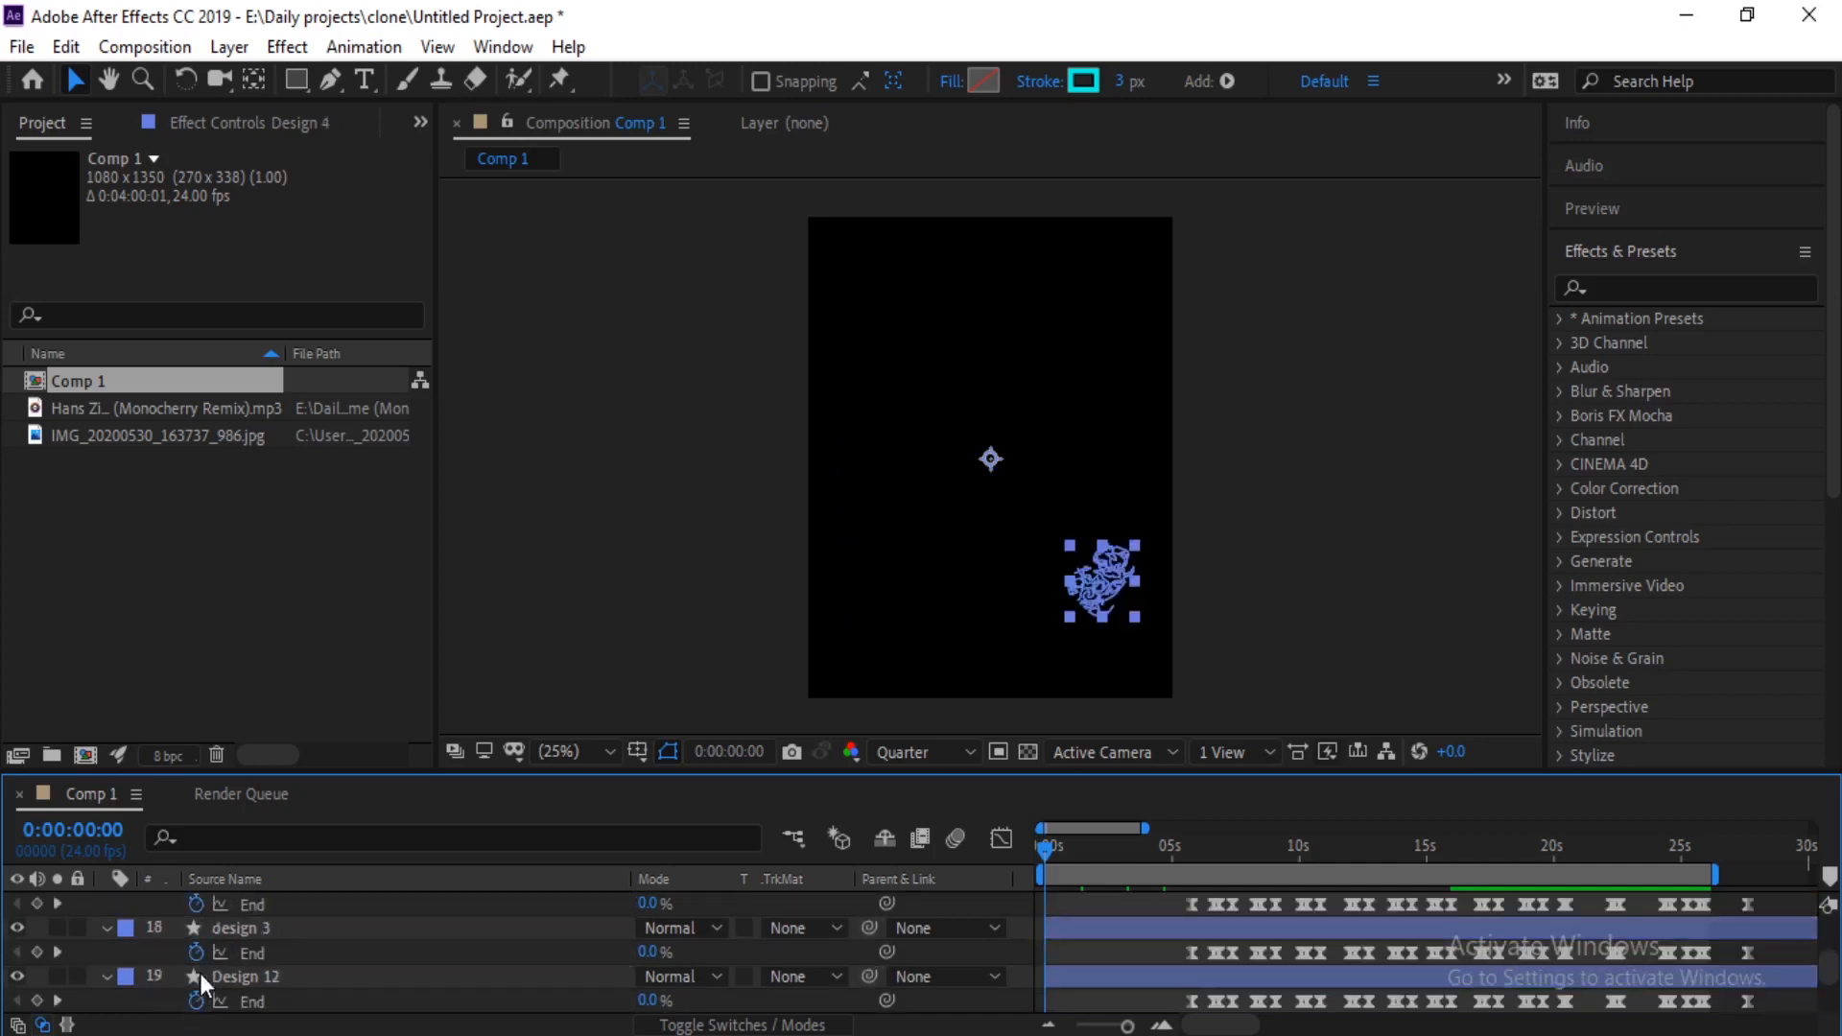
pyautogui.click(196, 951)
pyautogui.click(196, 904)
pyautogui.click(196, 1000)
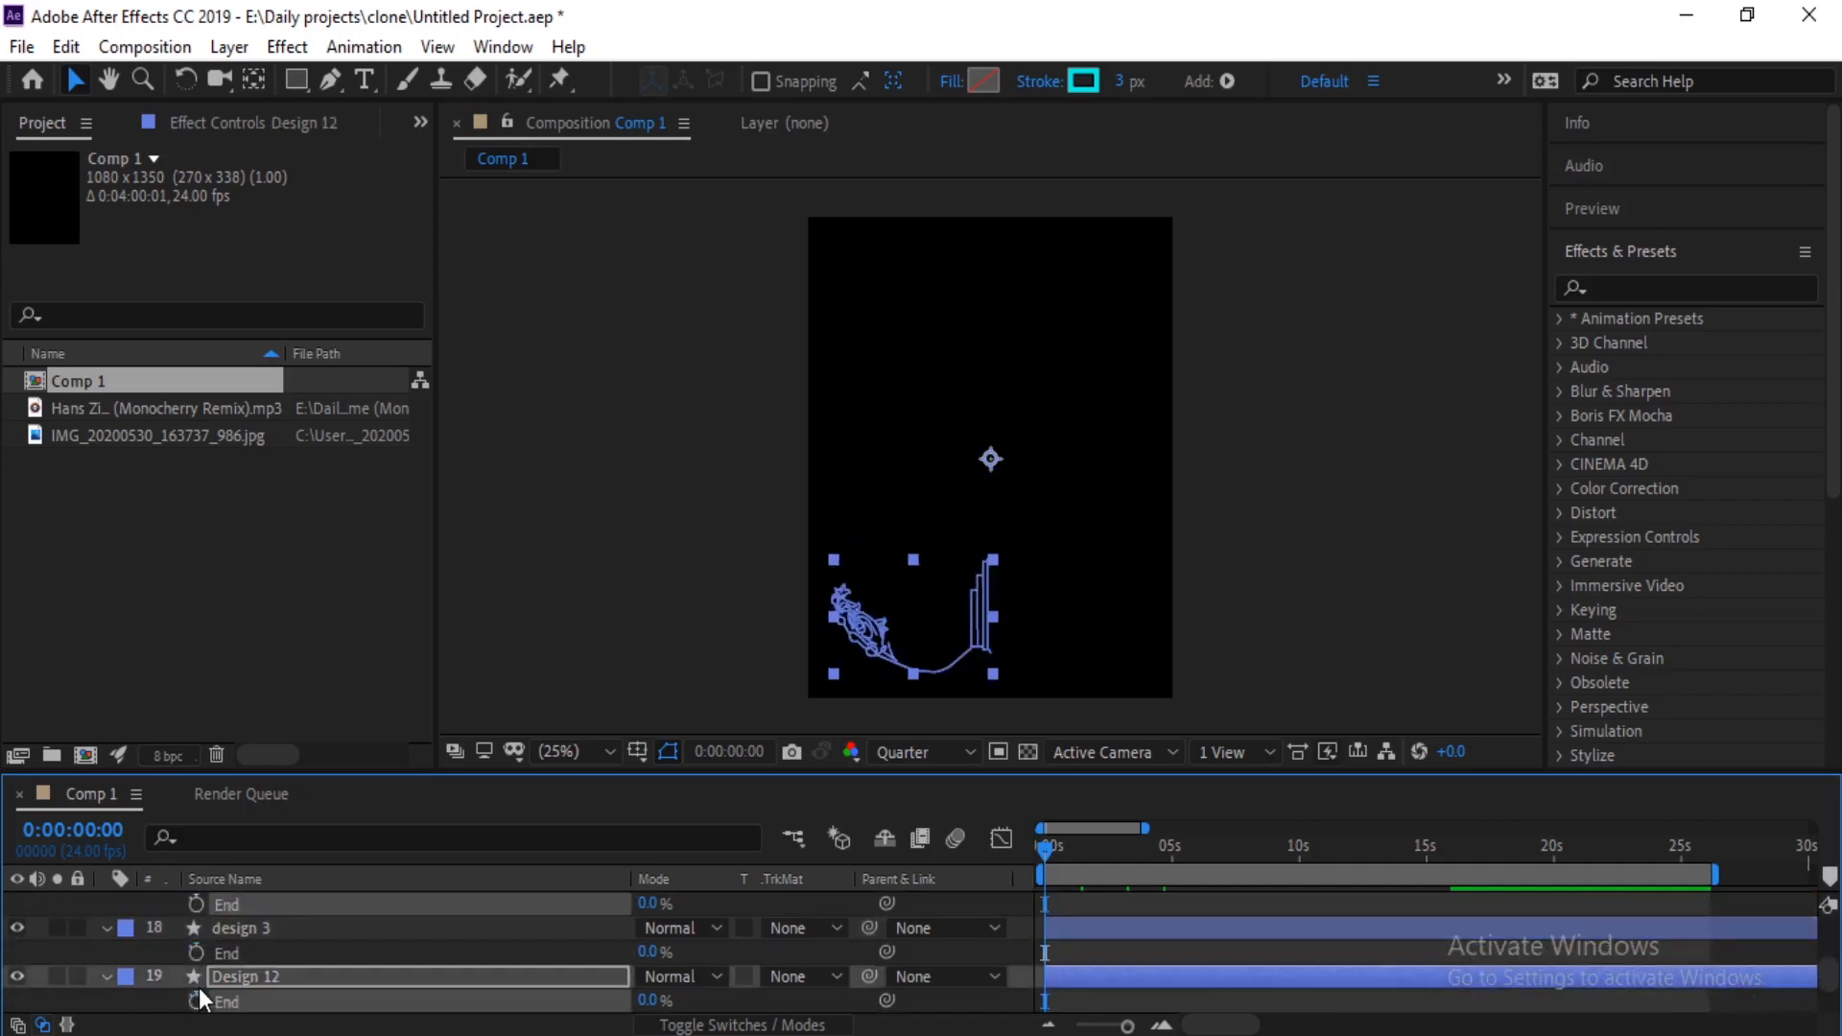
pyautogui.scroll(-2, 199, 987)
pyautogui.click(194, 951)
pyautogui.click(196, 906)
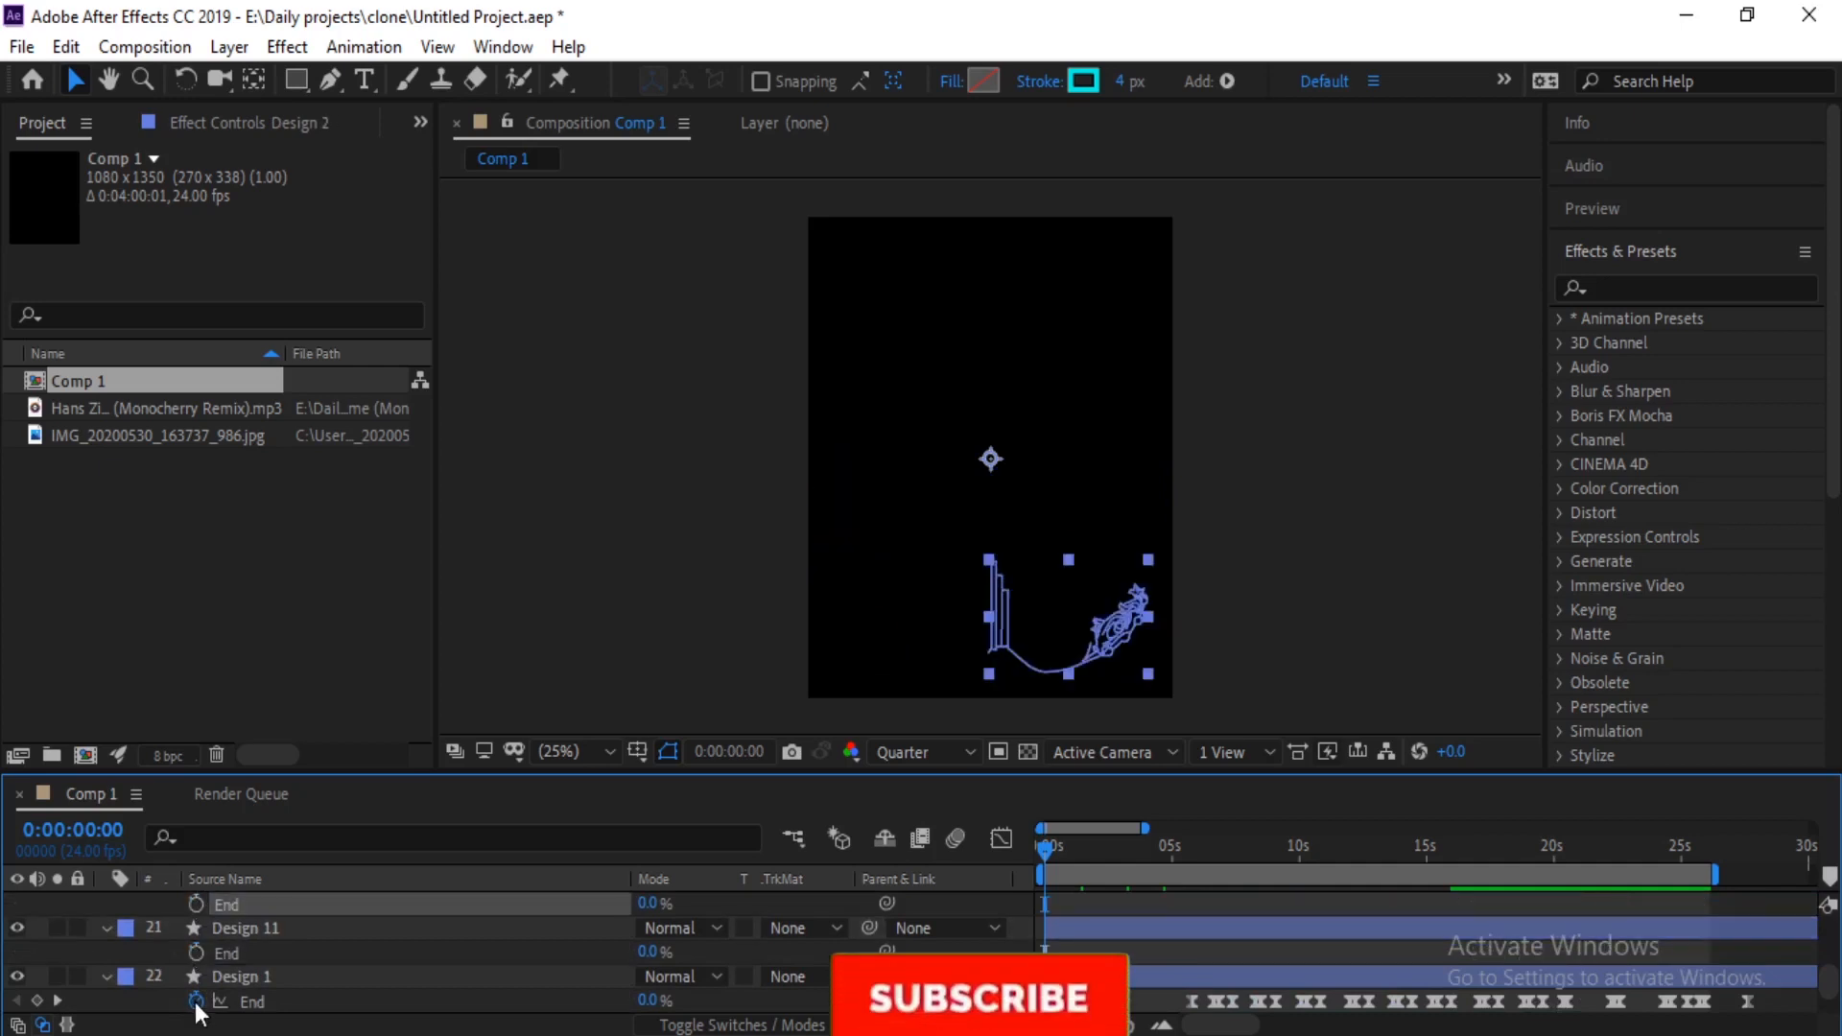
pyautogui.click(196, 1000)
# Step: Remove the End keyframes from Right hilt, Right hilt 2 and fills 2, and check every layer for leftover keyframes
pyautogui.scroll(-2, 201, 979)
pyautogui.click(197, 952)
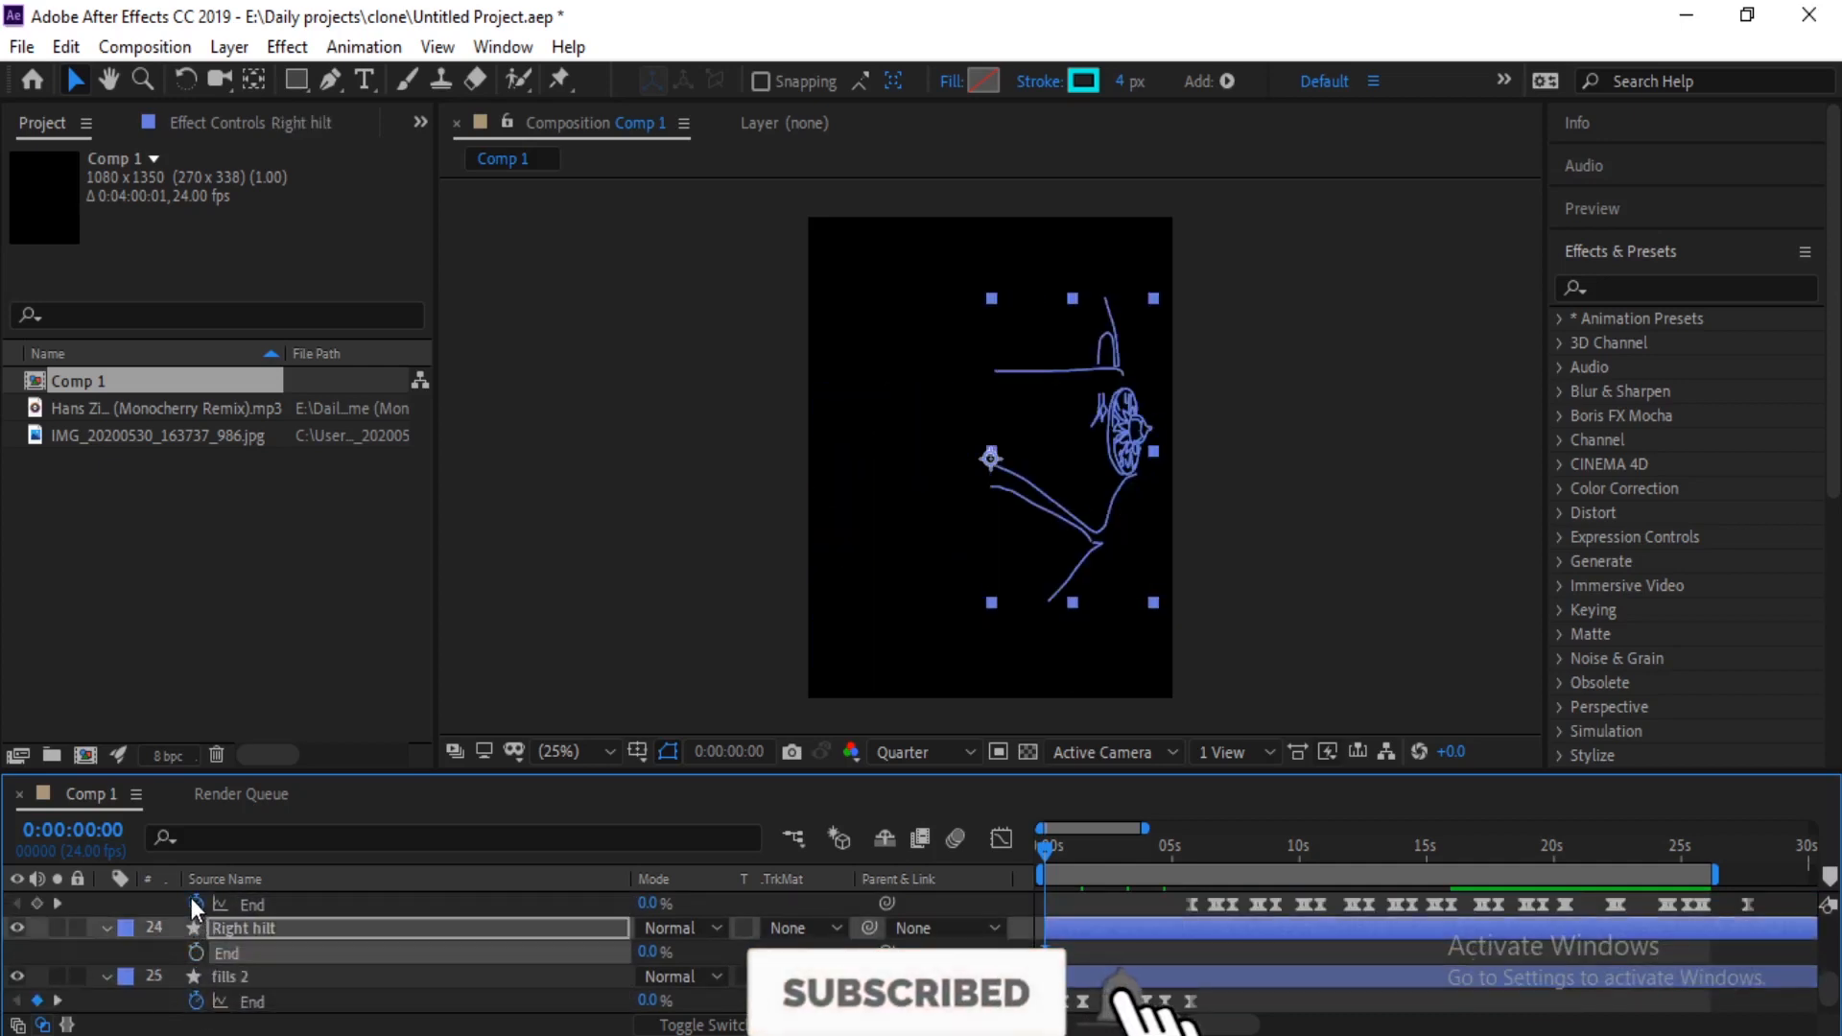
pyautogui.click(196, 904)
pyautogui.click(196, 1000)
pyautogui.scroll(-2, 200, 984)
pyautogui.scroll(3, 198, 960)
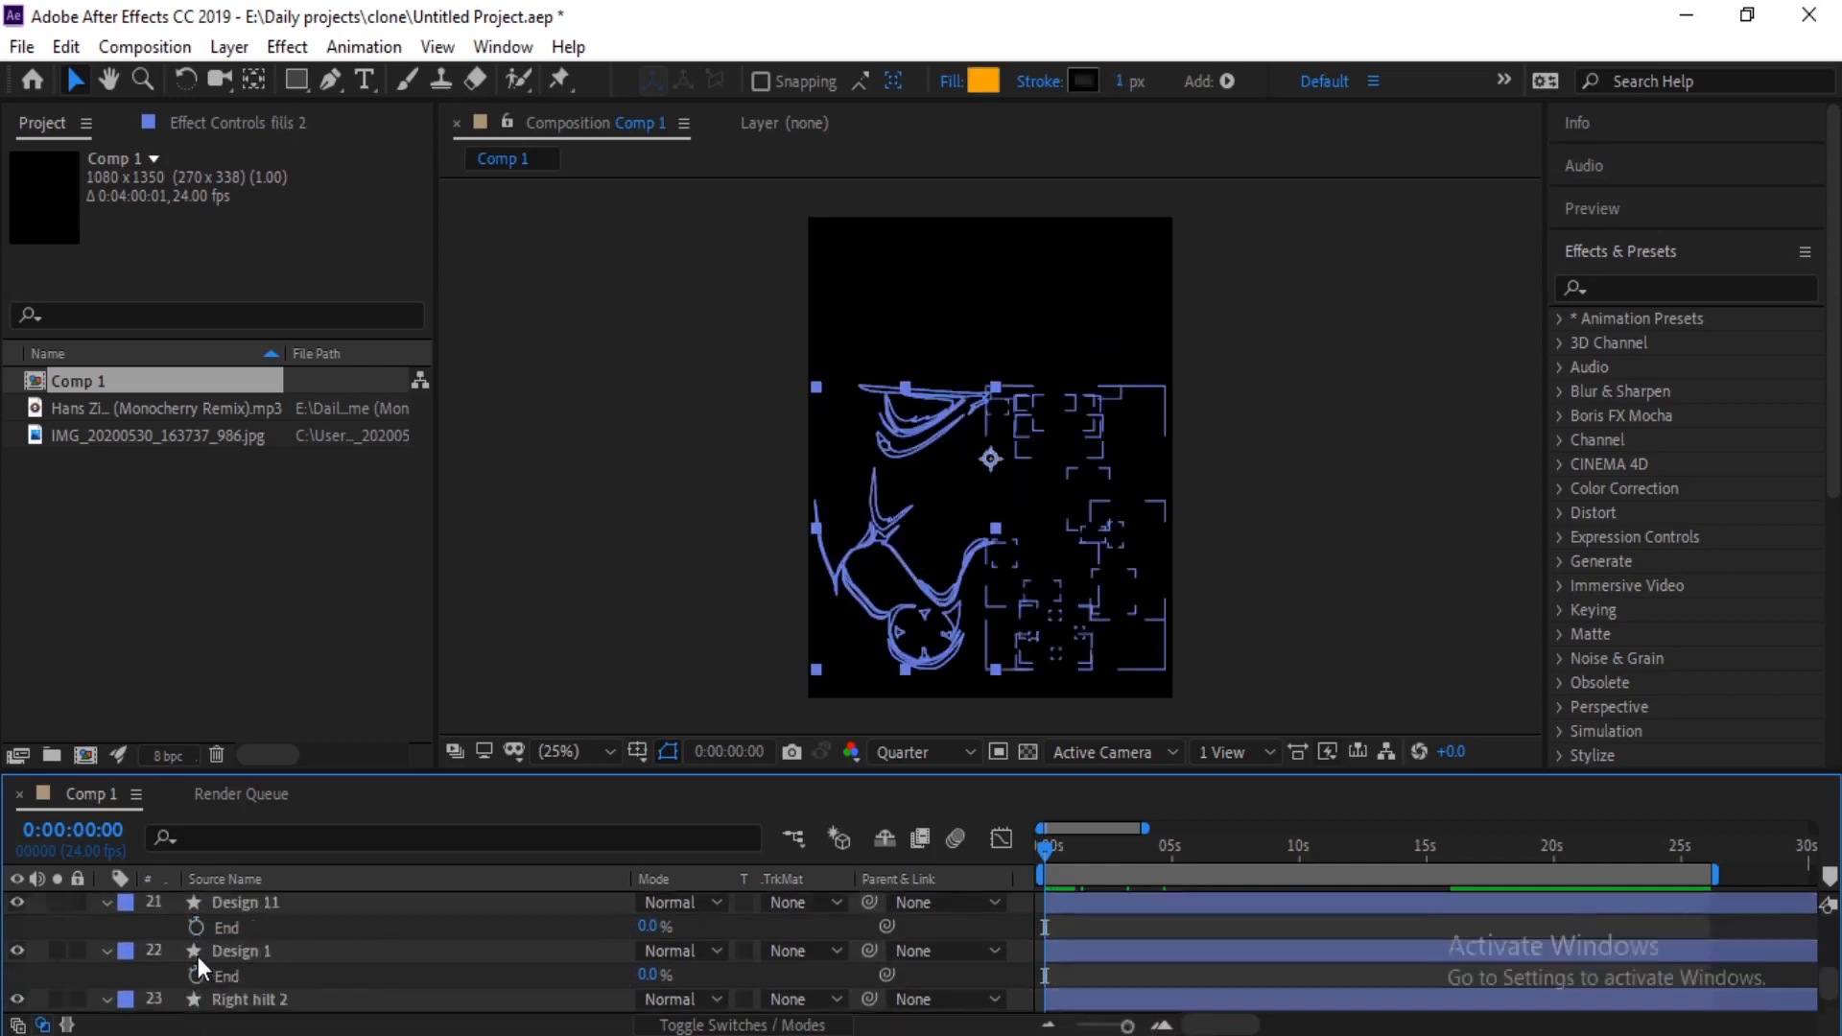
pyautogui.scroll(8, 220, 937)
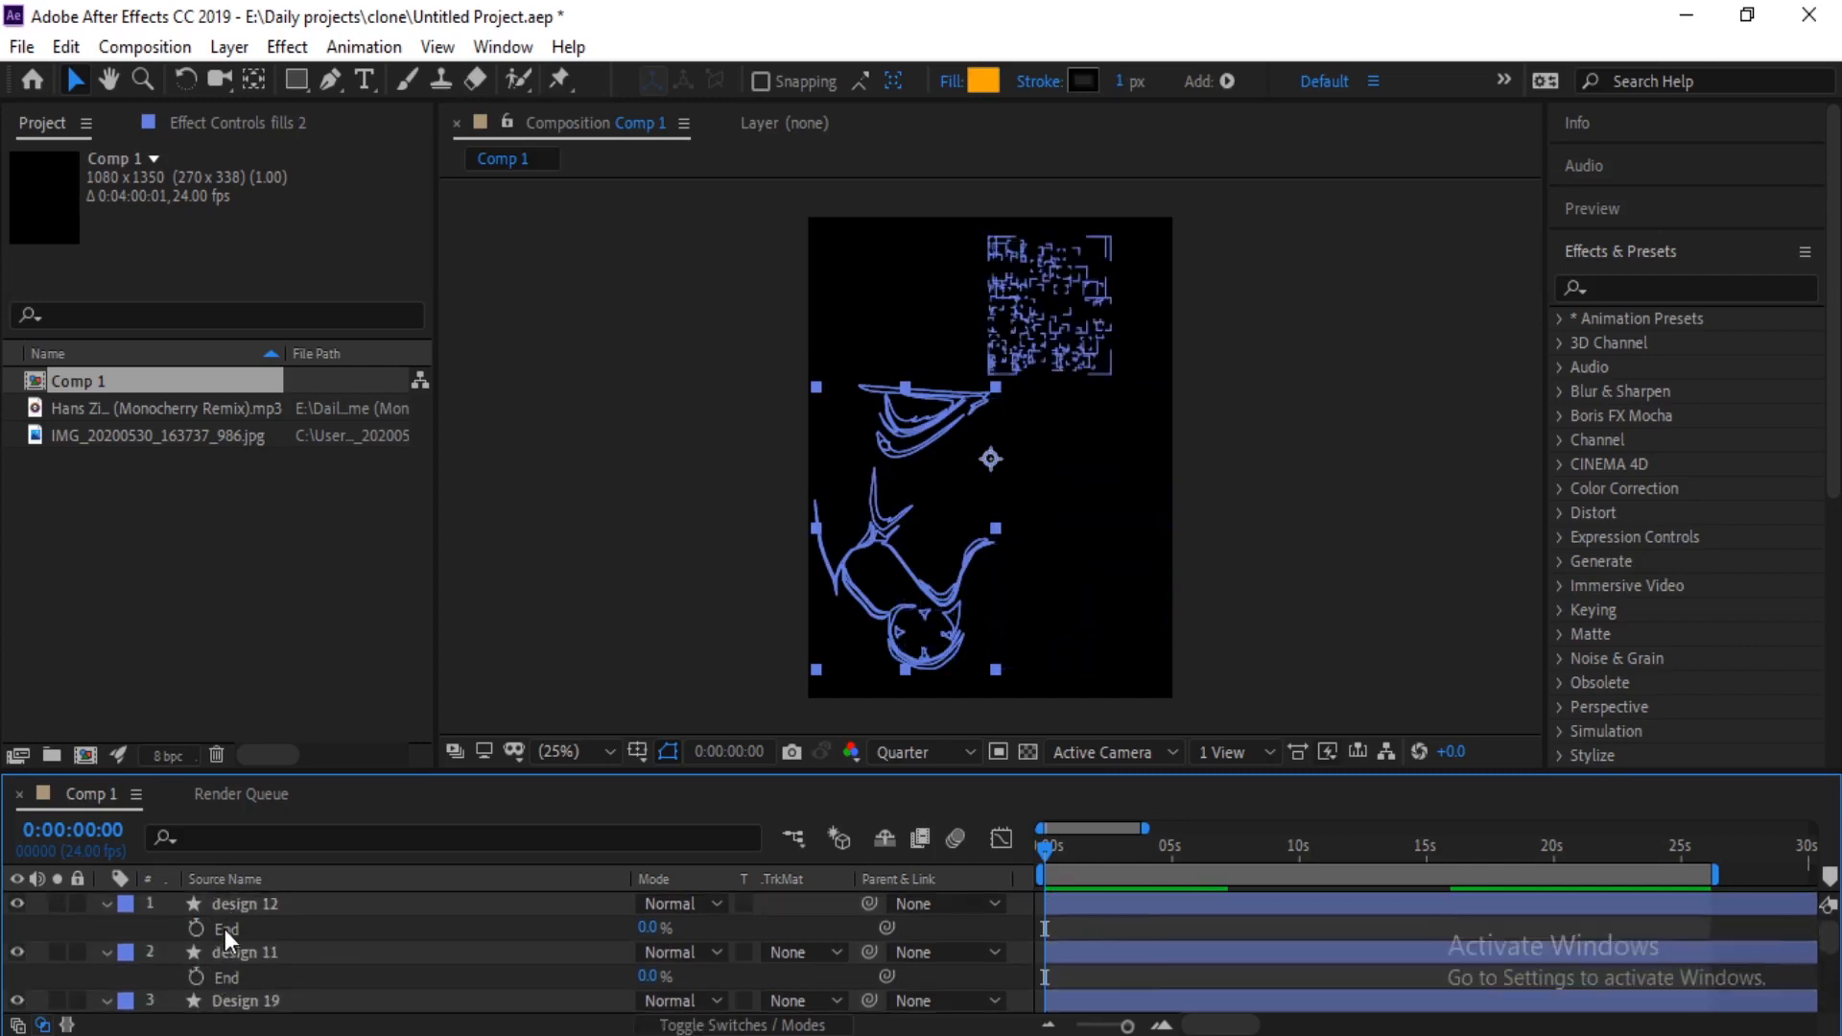
pyautogui.scroll(-3, 289, 934)
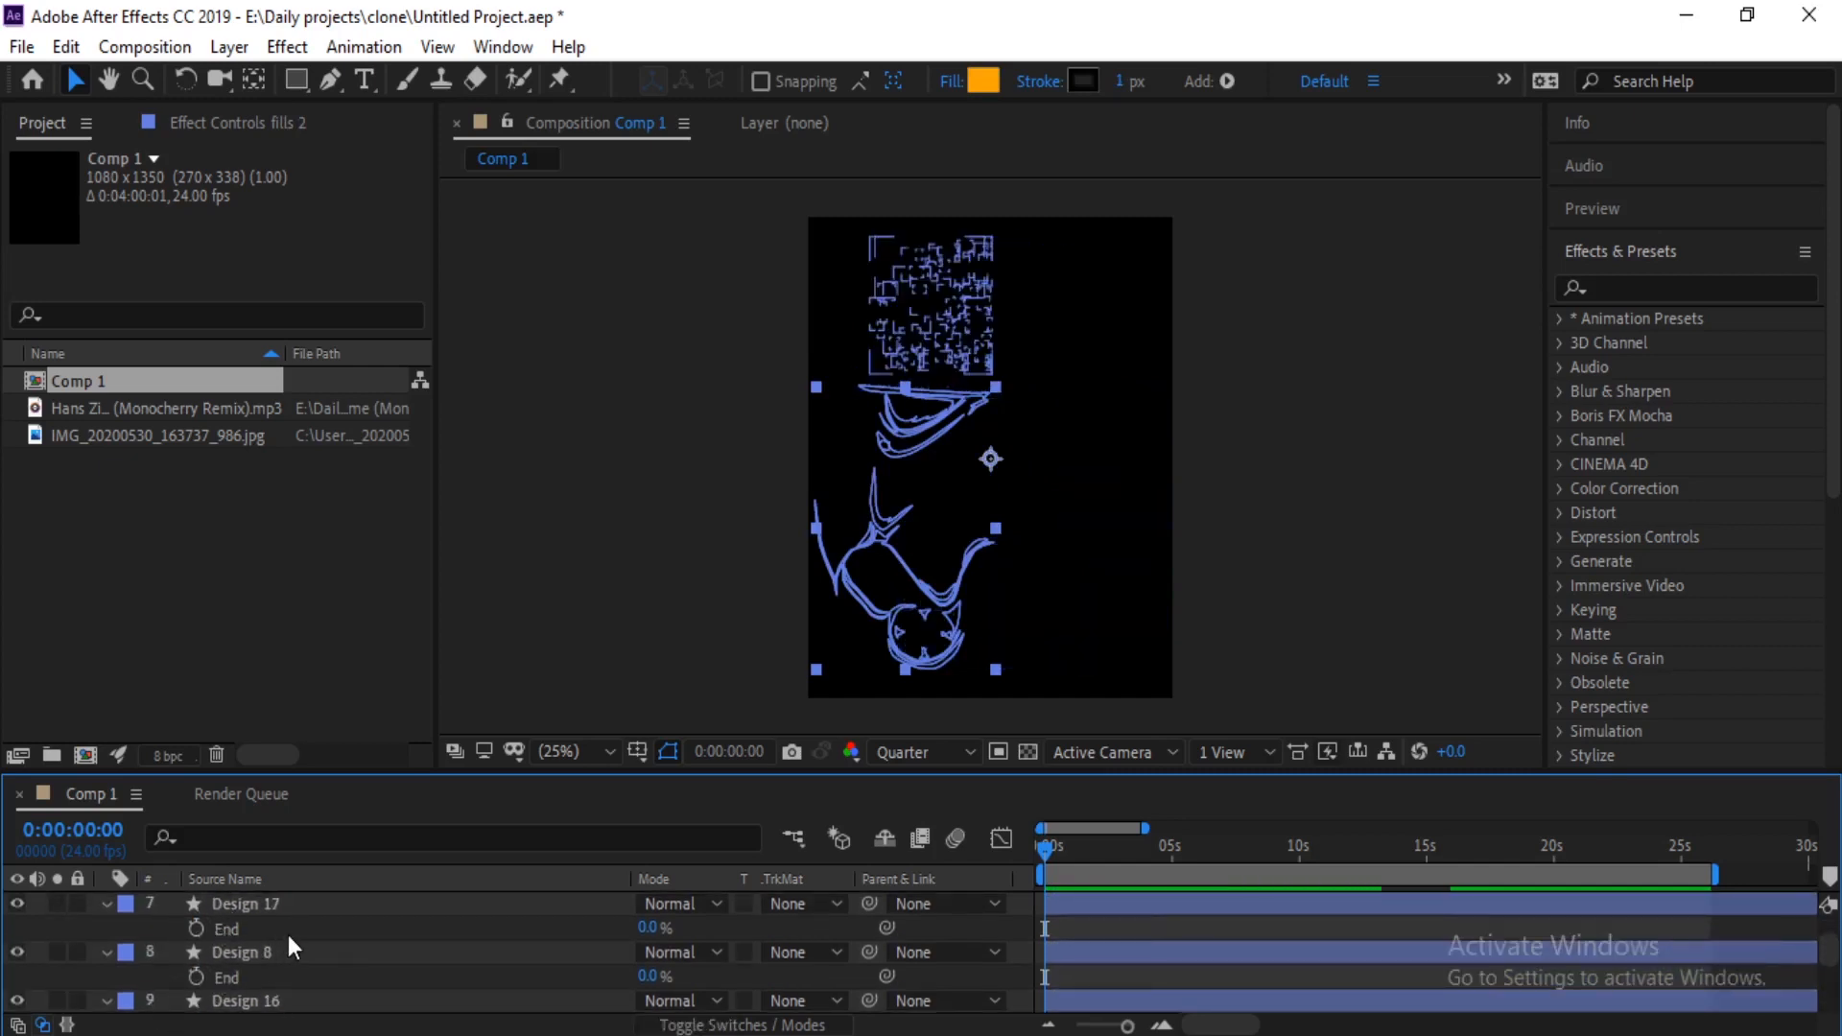
pyautogui.scroll(-8, 288, 934)
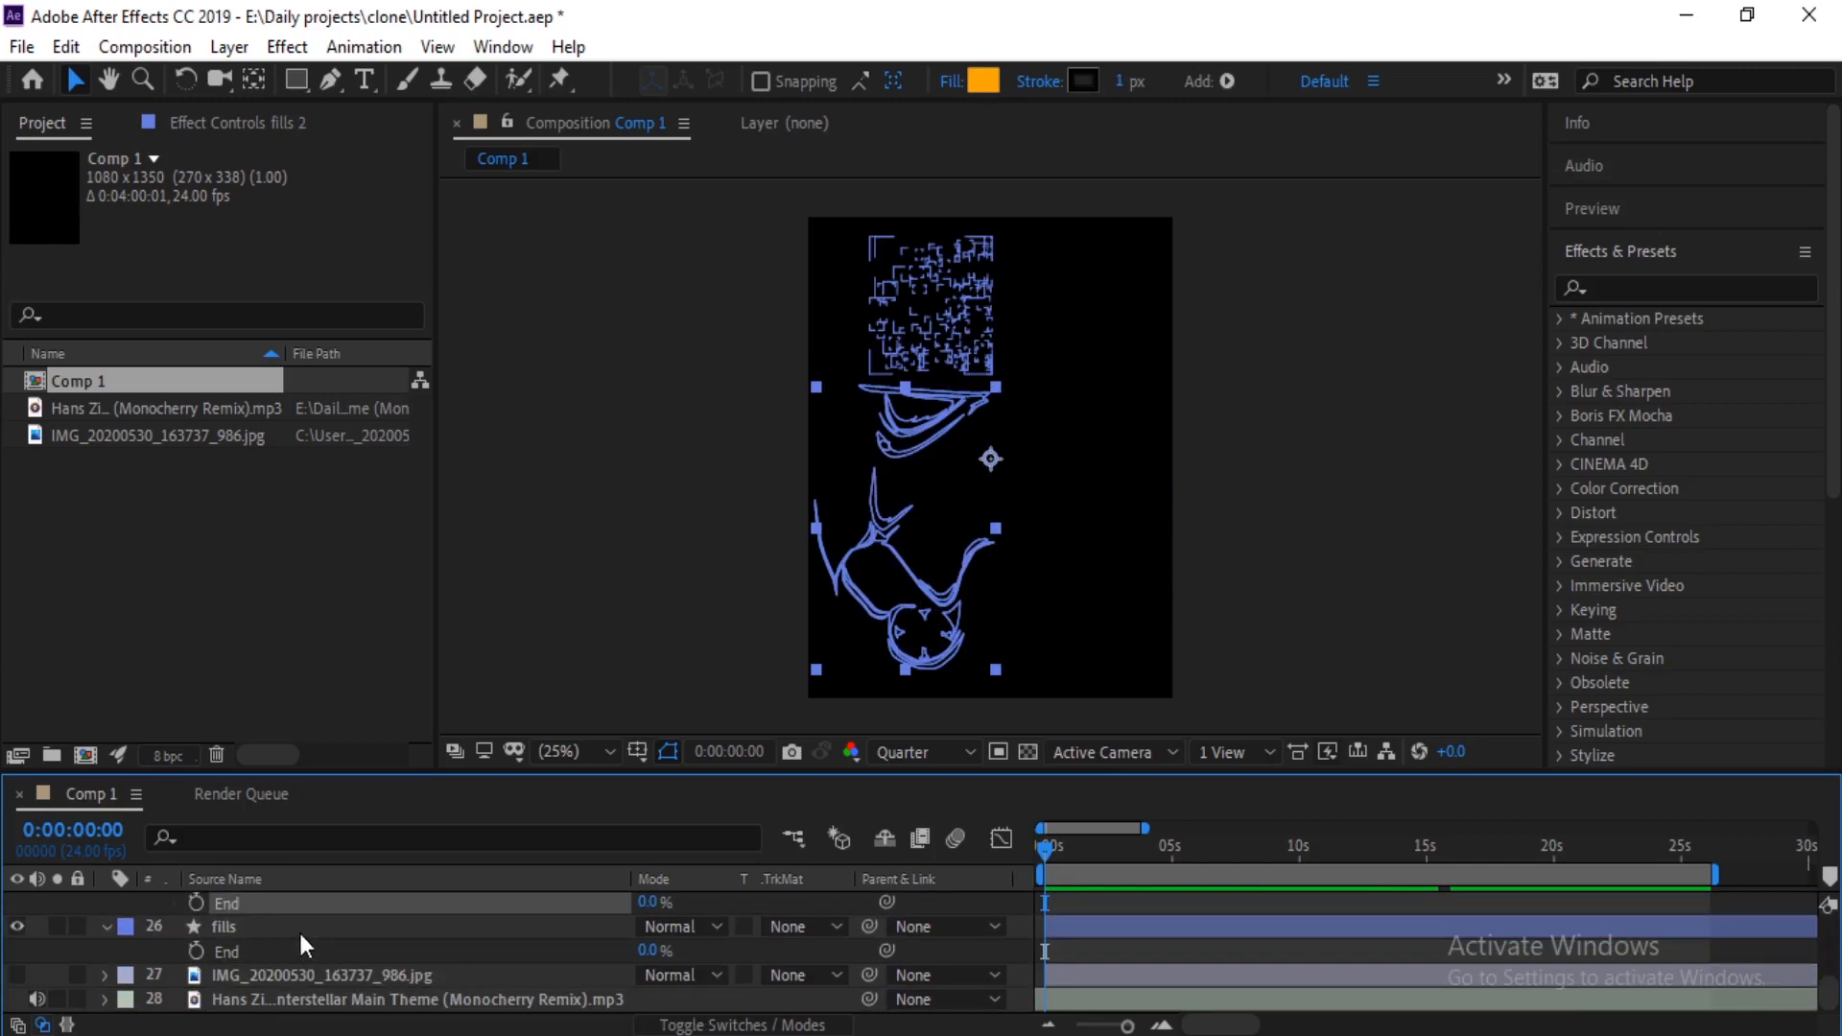
# Step: Delete Trim Paths 1 from the contents of the fills layer
pyautogui.click(314, 919)
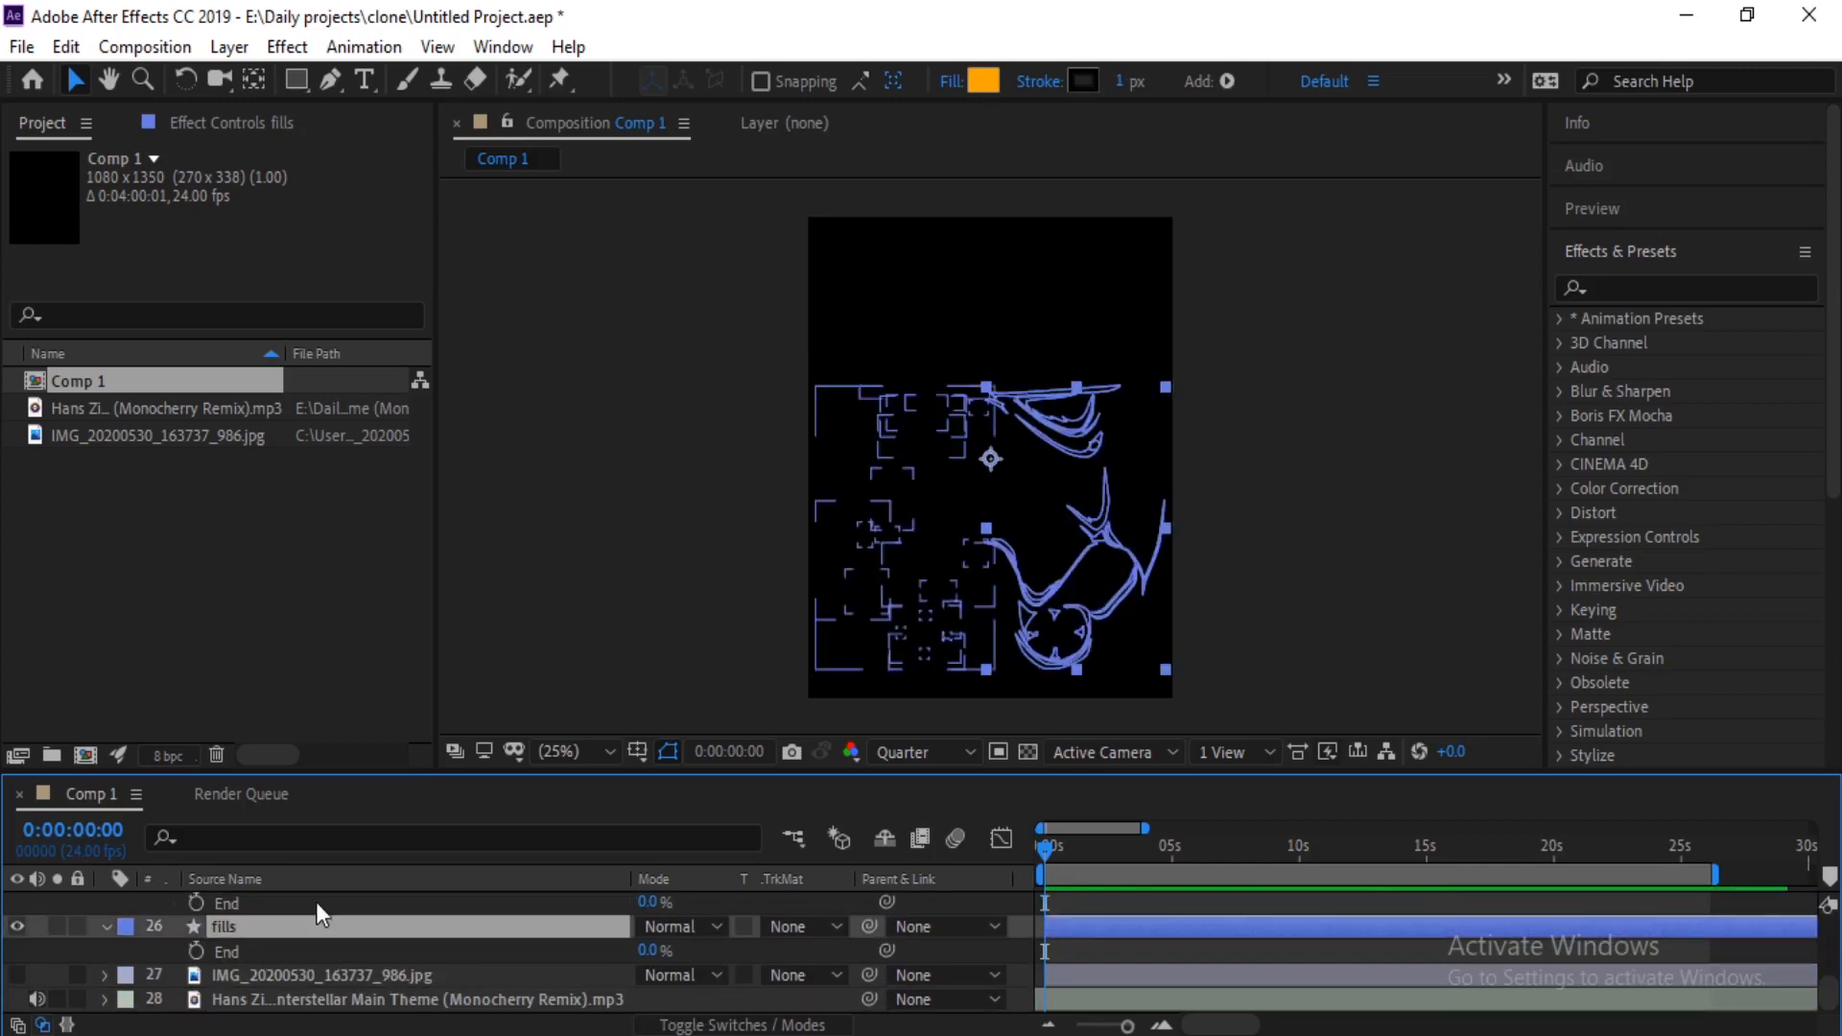
pyautogui.press('u')
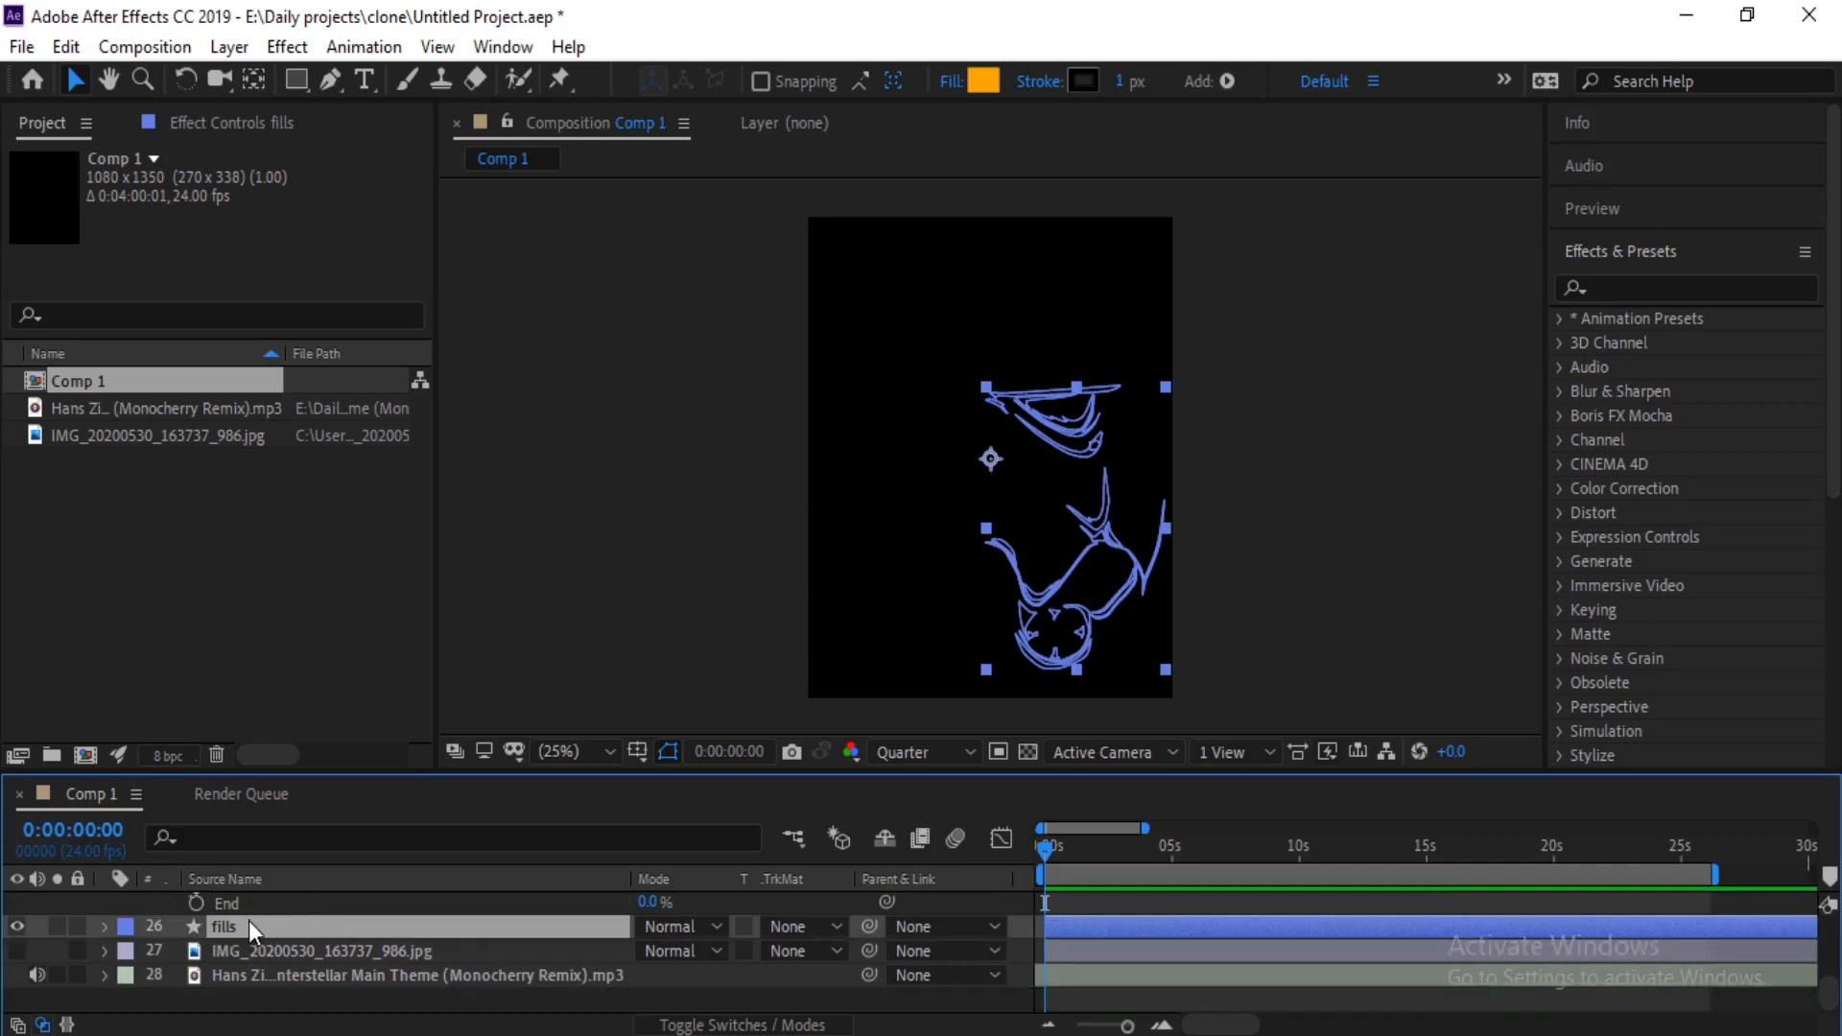
pyautogui.click(105, 926)
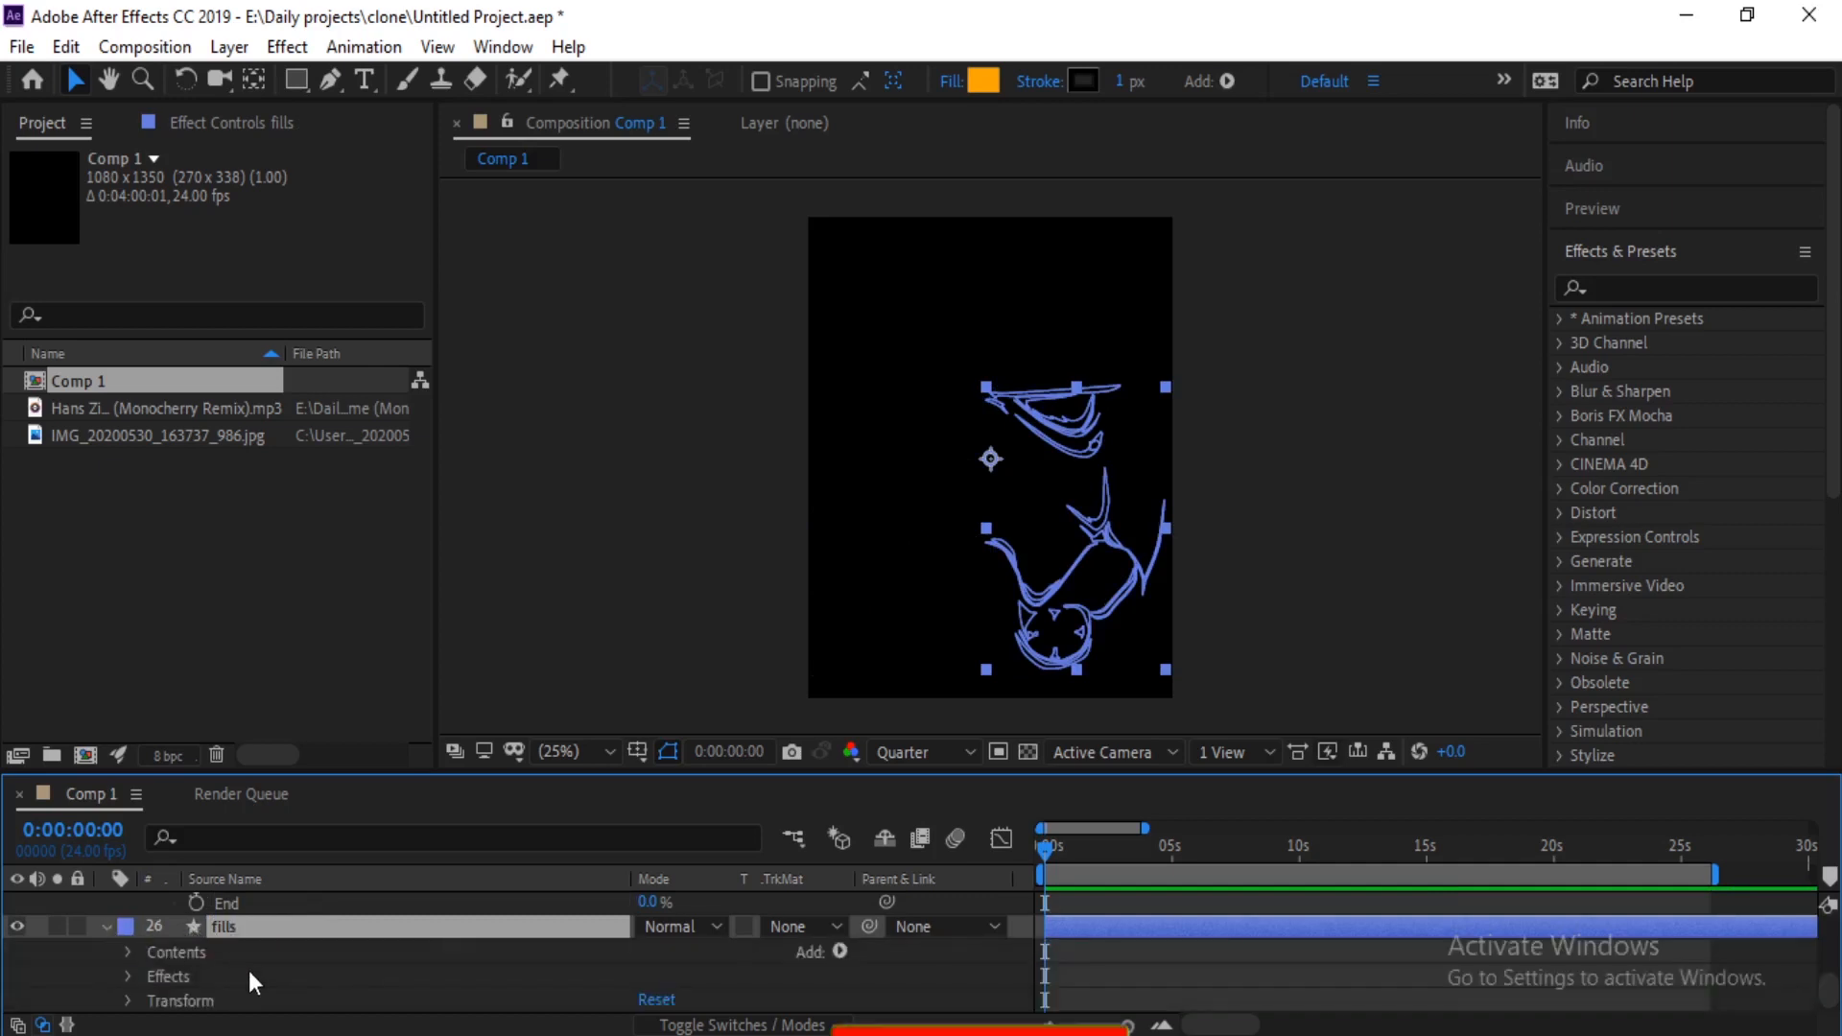
pyautogui.click(129, 951)
pyautogui.scroll(-1, 285, 951)
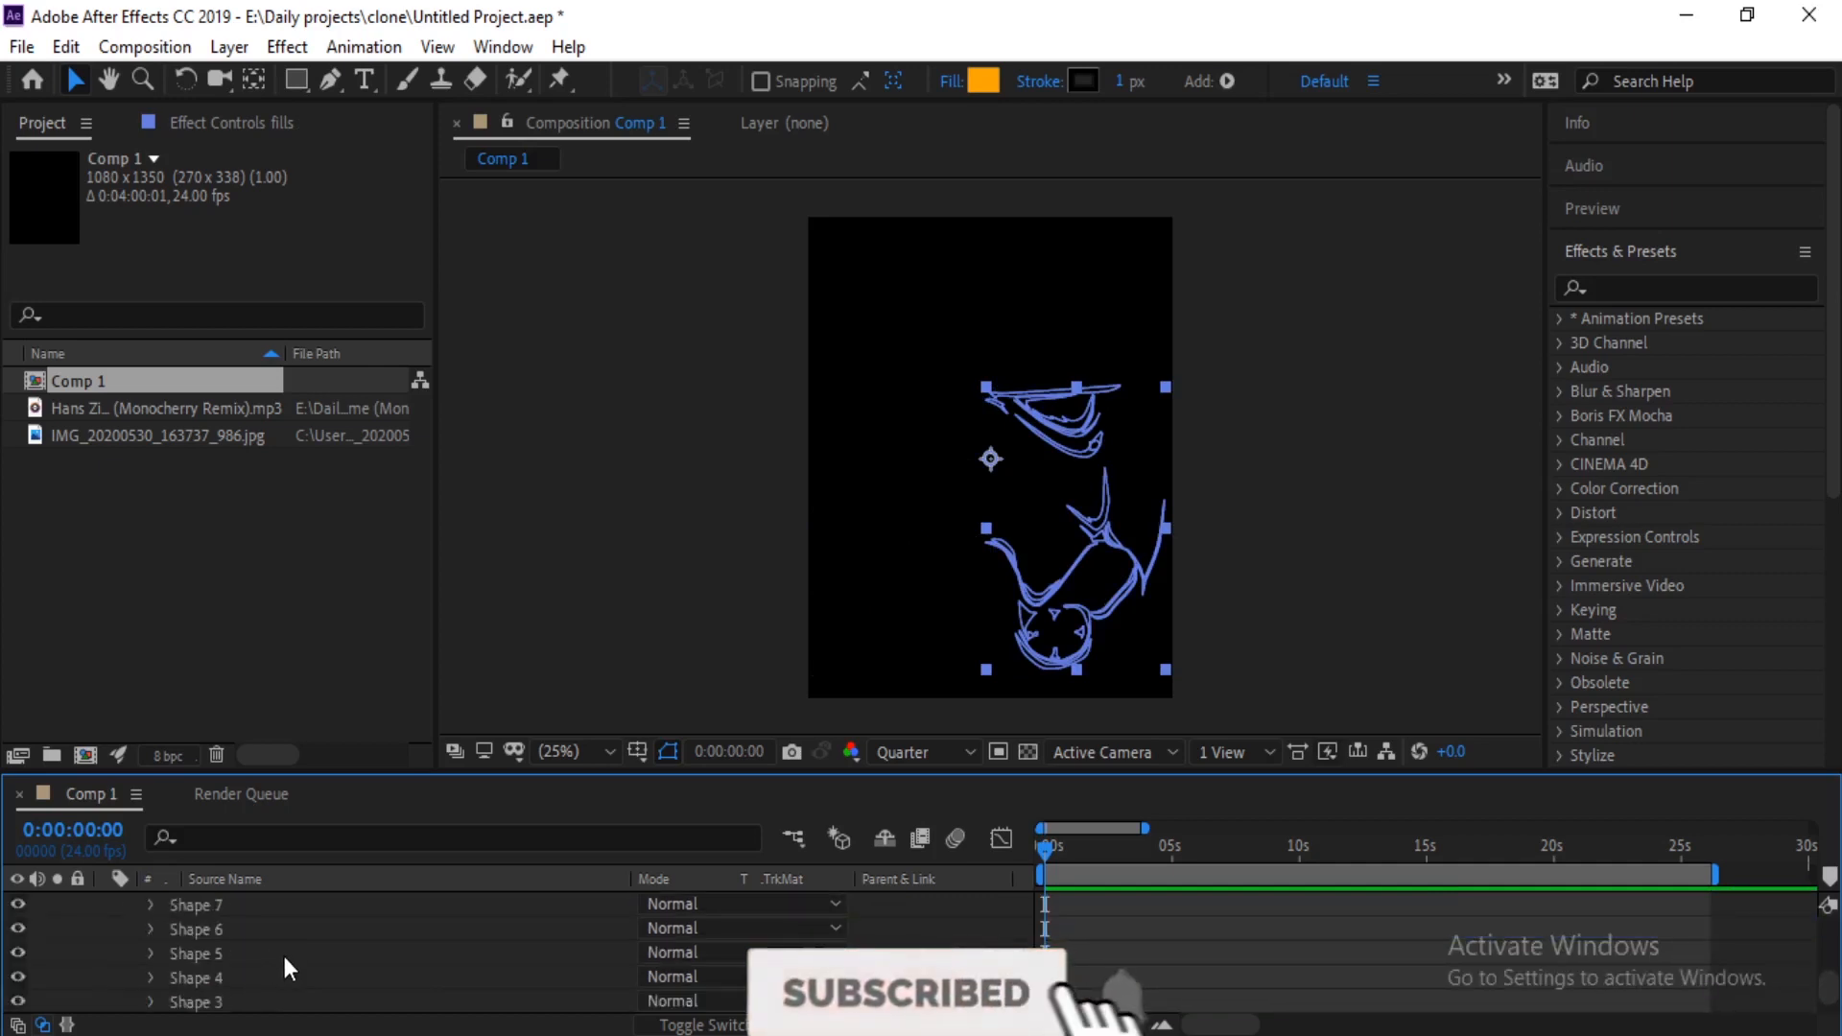
pyautogui.scroll(-5, 282, 955)
pyautogui.scroll(2, 282, 956)
pyautogui.click(227, 974)
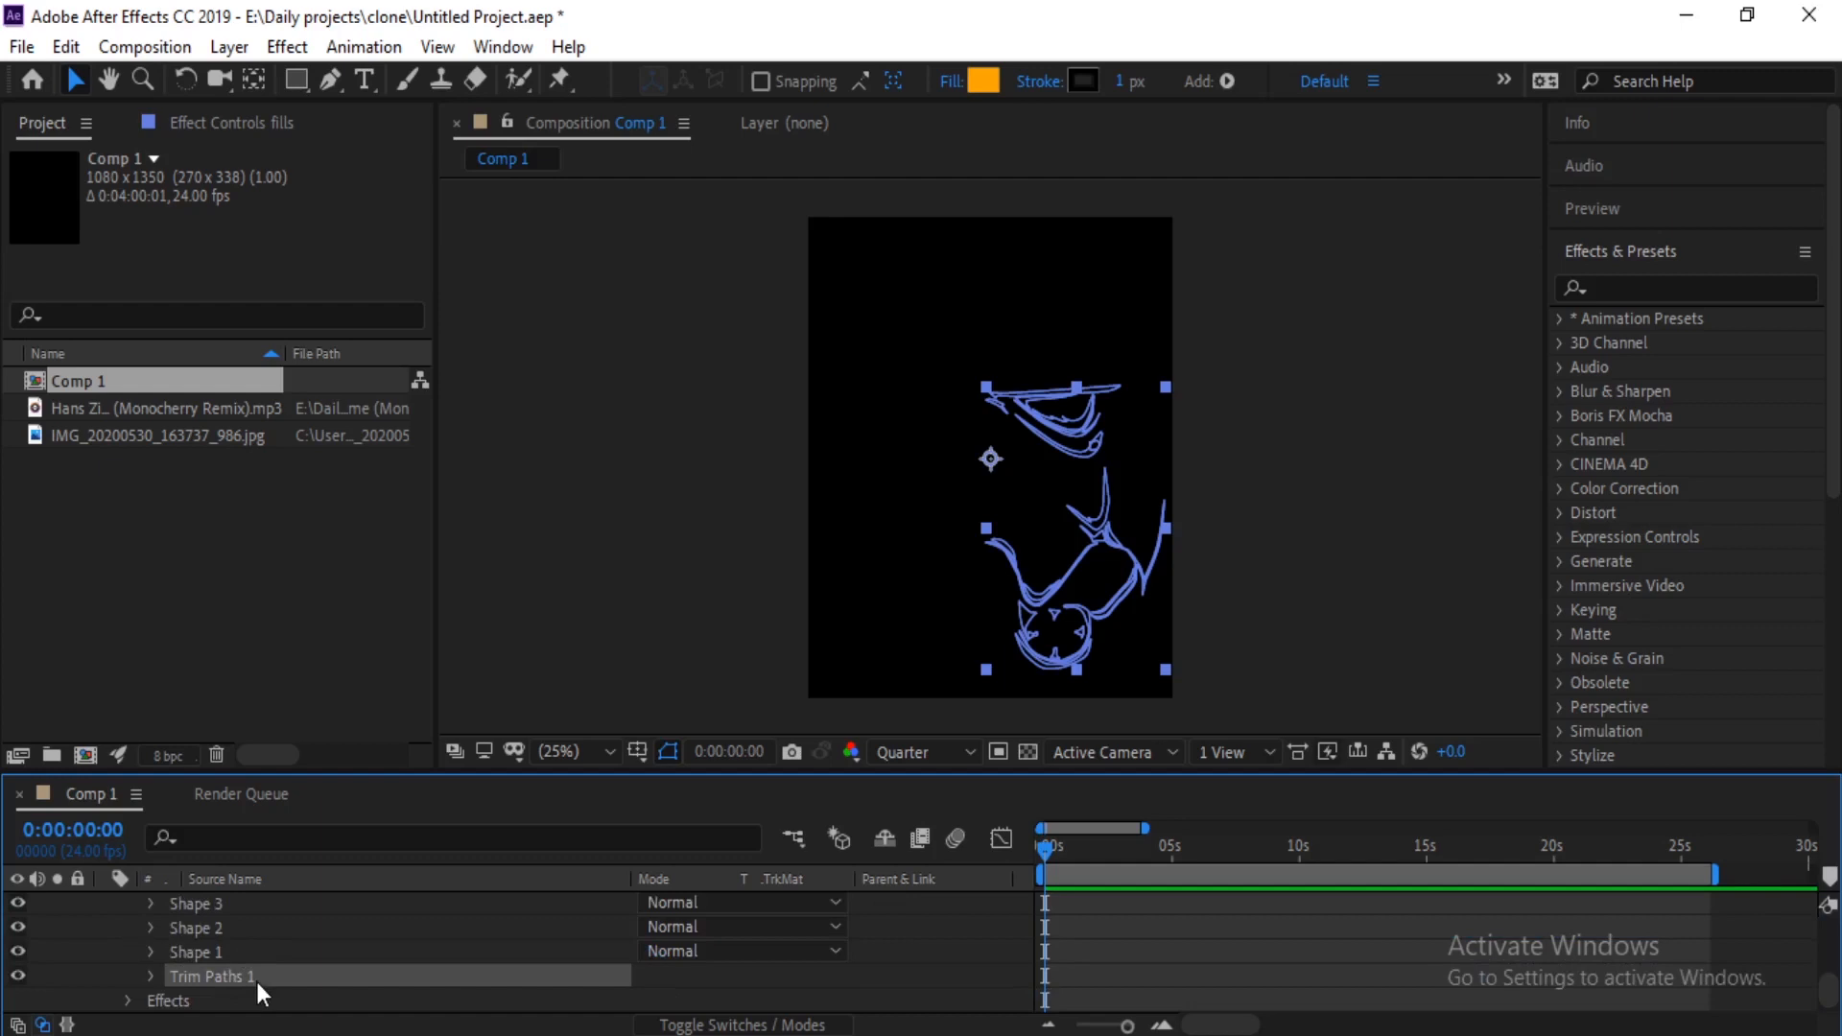
pyautogui.press('Delete')
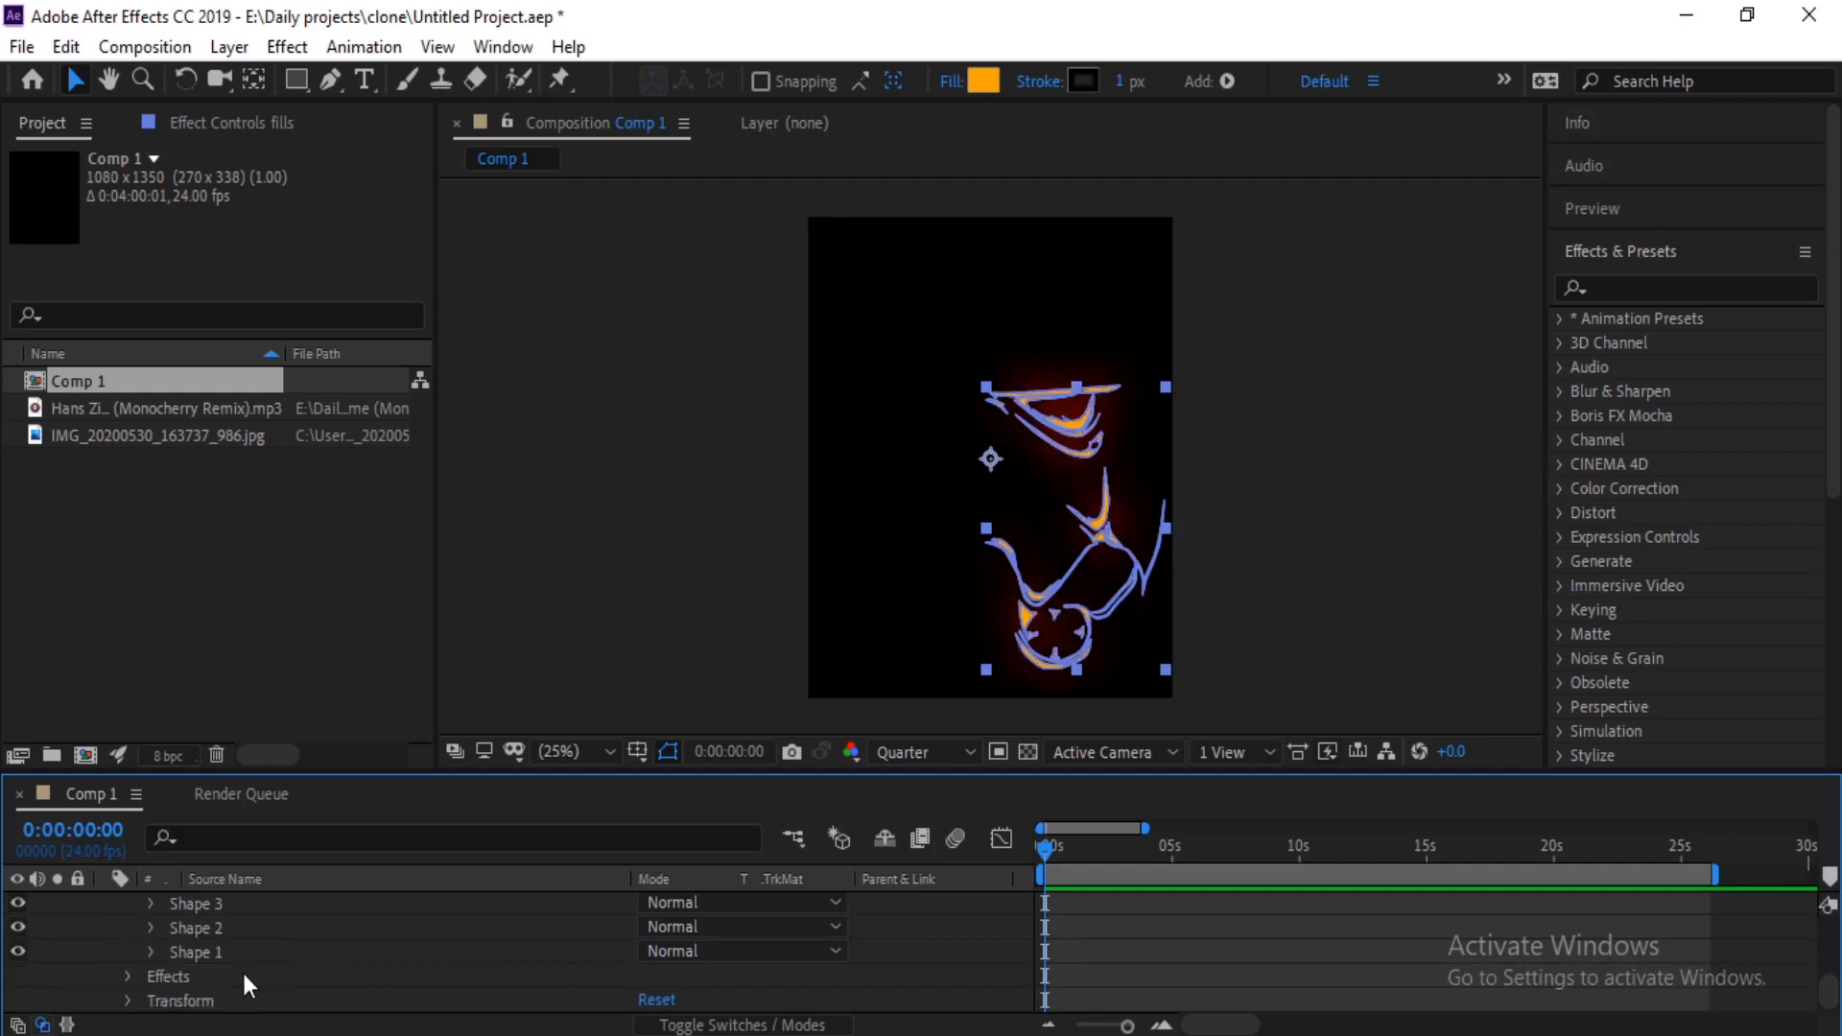
# Step: Add a new Trim Paths operator to the contents of the fills layer
pyautogui.scroll(4, 177, 972)
pyautogui.scroll(3, 176, 971)
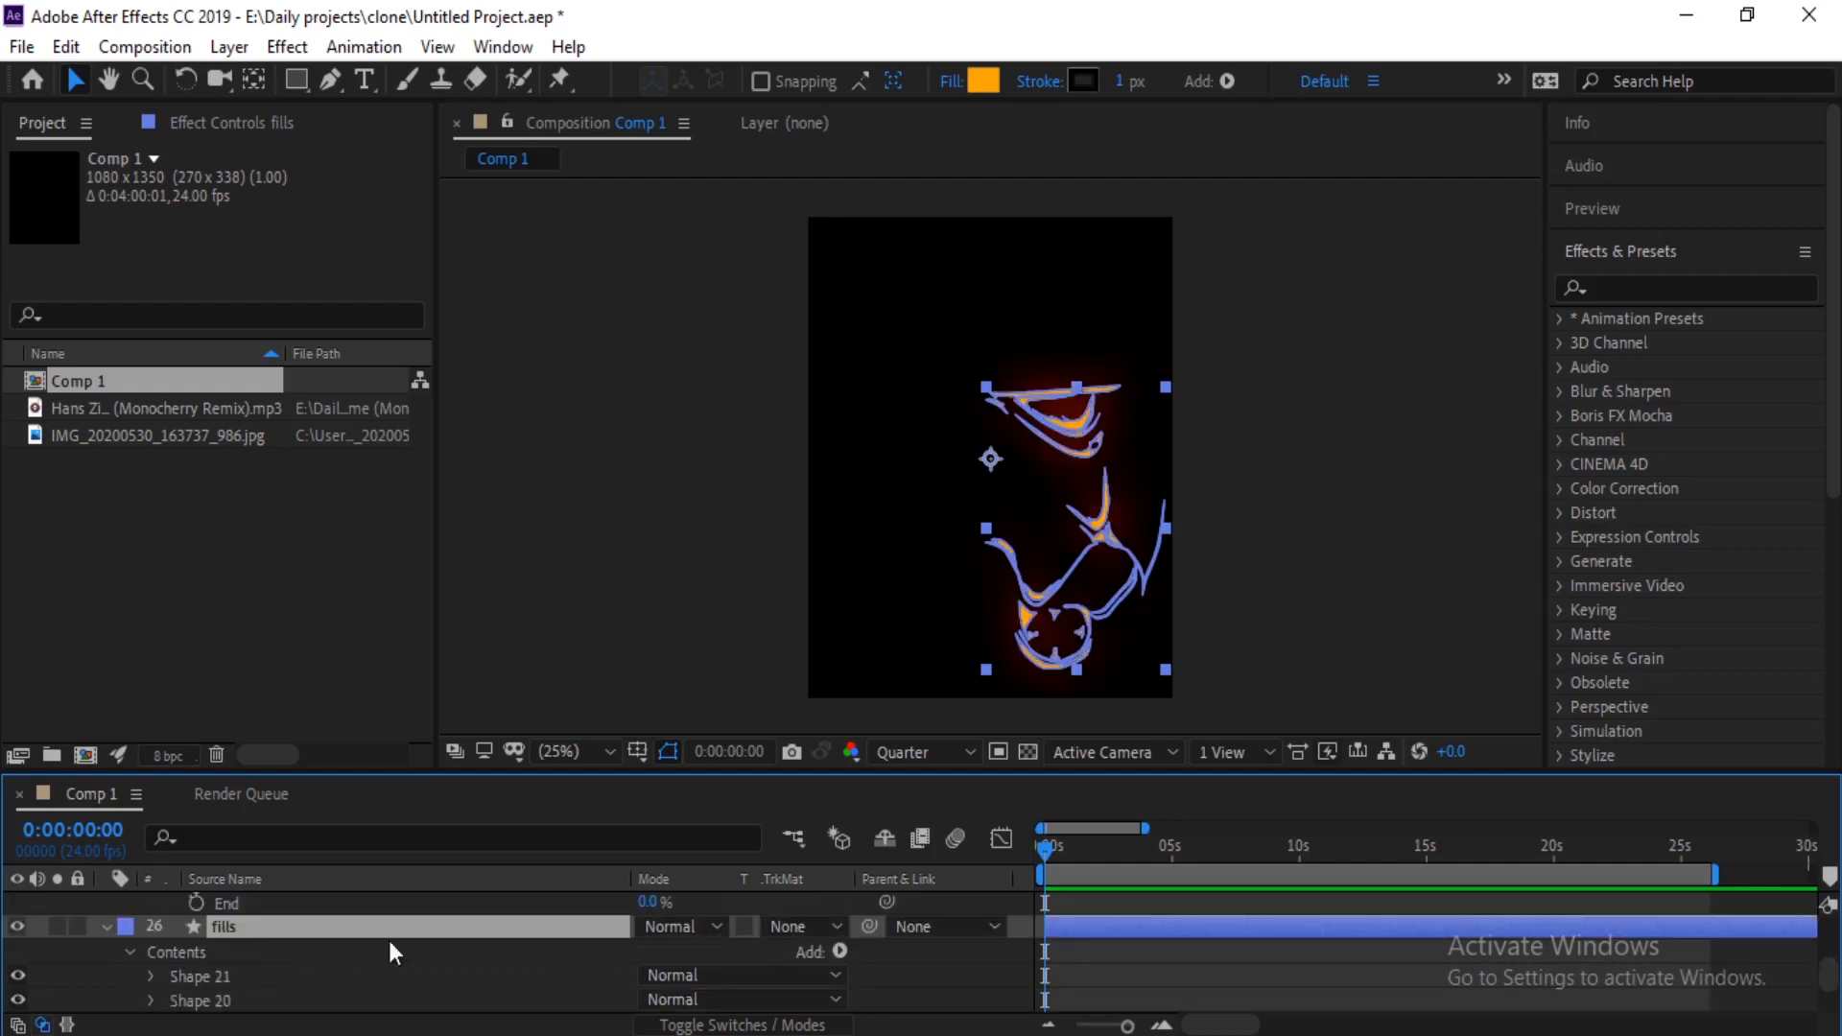
pyautogui.click(840, 952)
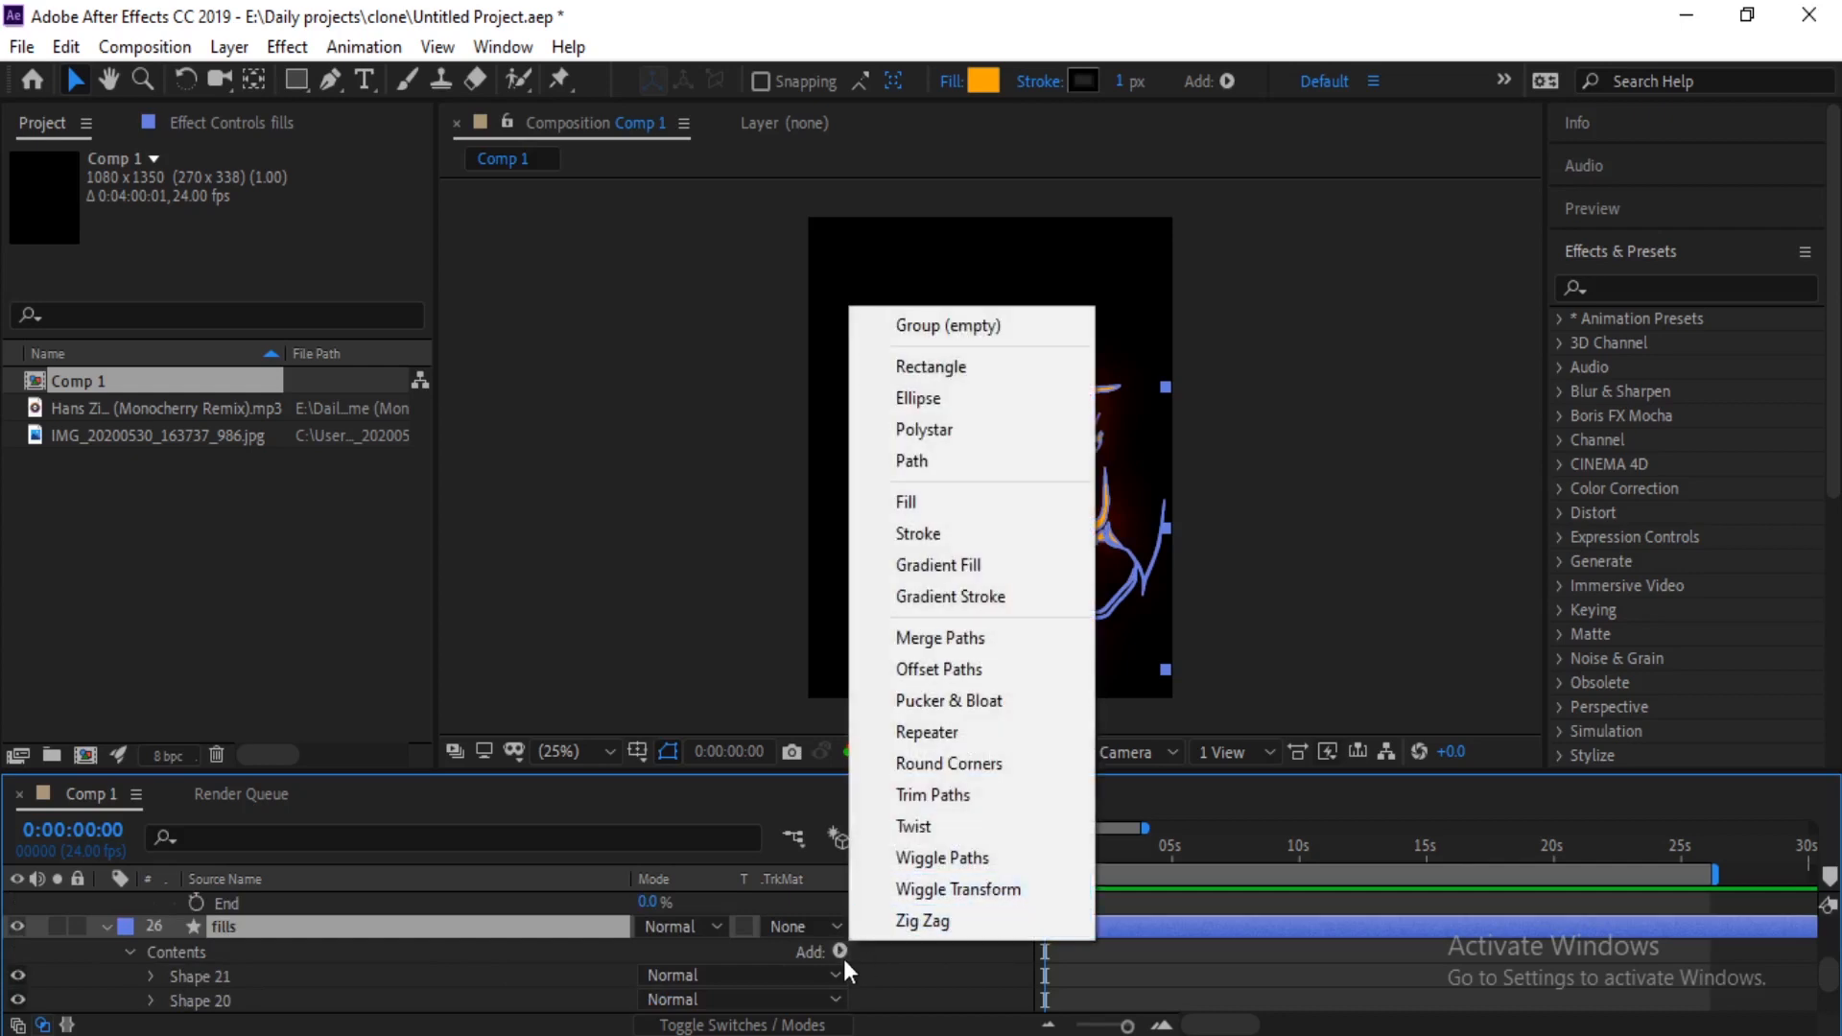
pyautogui.click(949, 796)
pyautogui.scroll(-1, 205, 968)
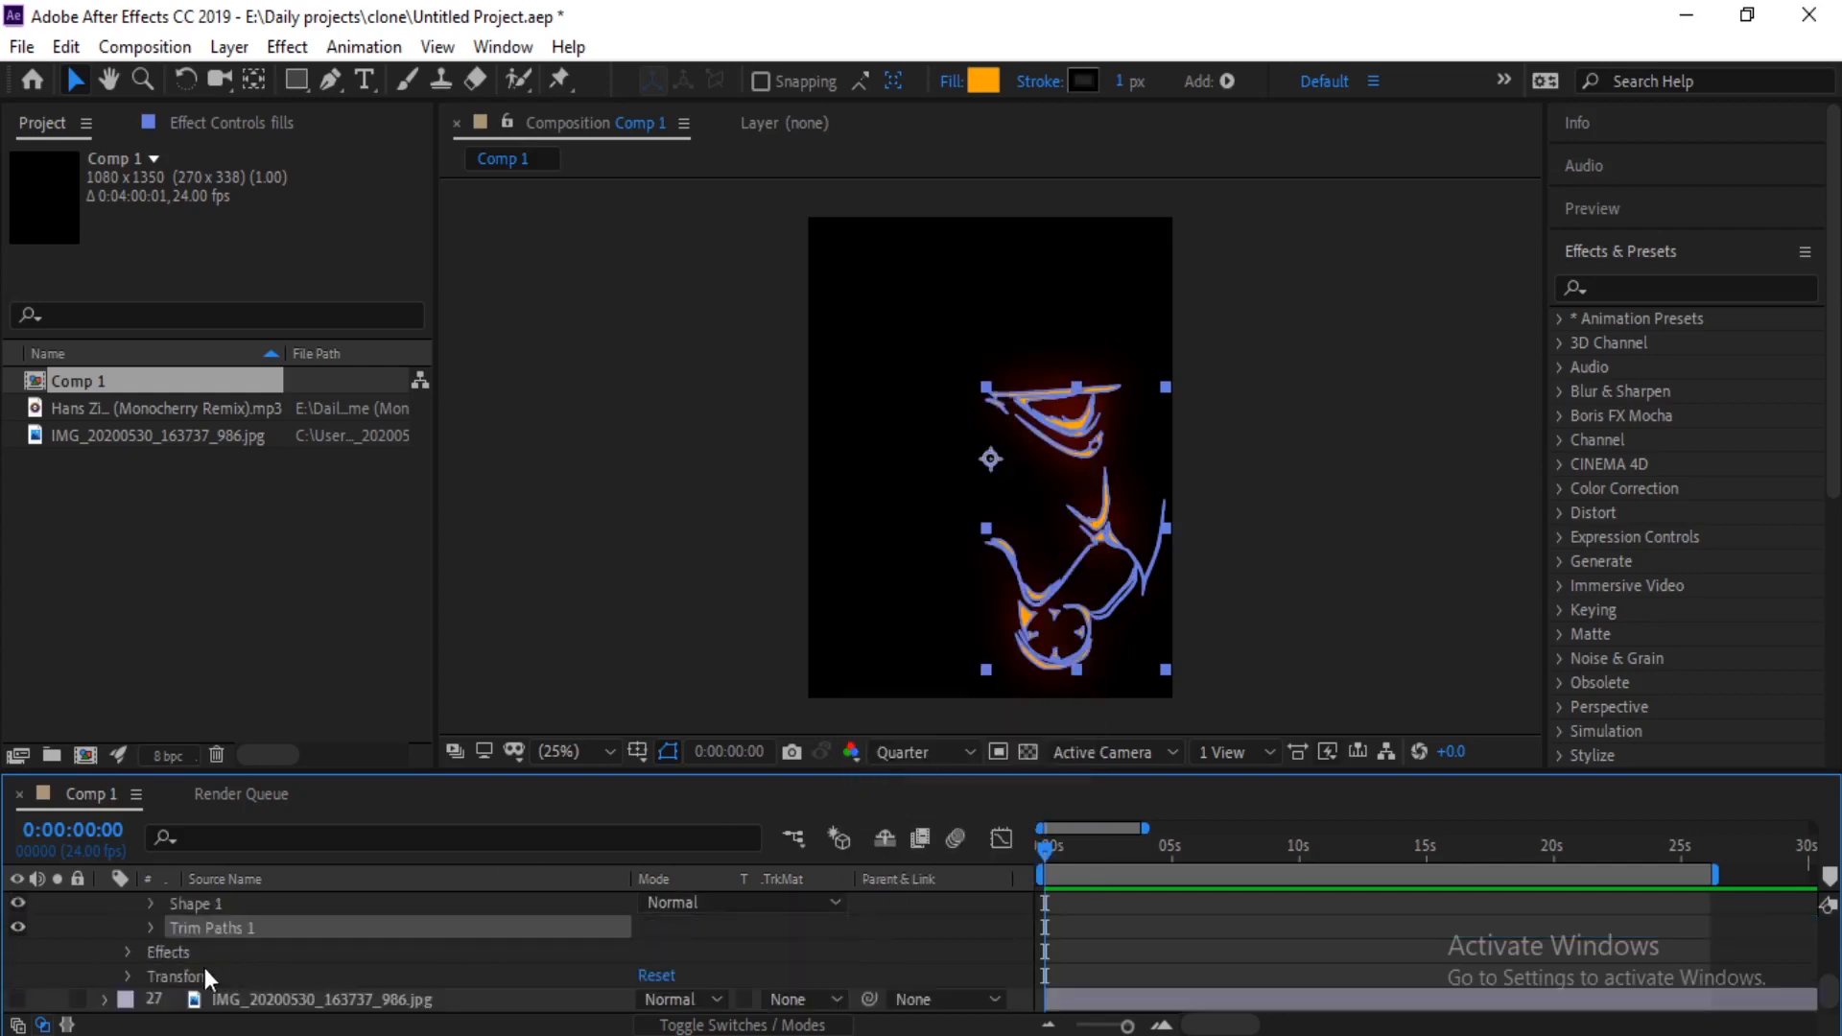
# Step: Set the new Trim Paths End of the fills layer to 0% and keyframe it at 0:00:00:00
pyautogui.click(151, 929)
pyautogui.scroll(-1, 159, 951)
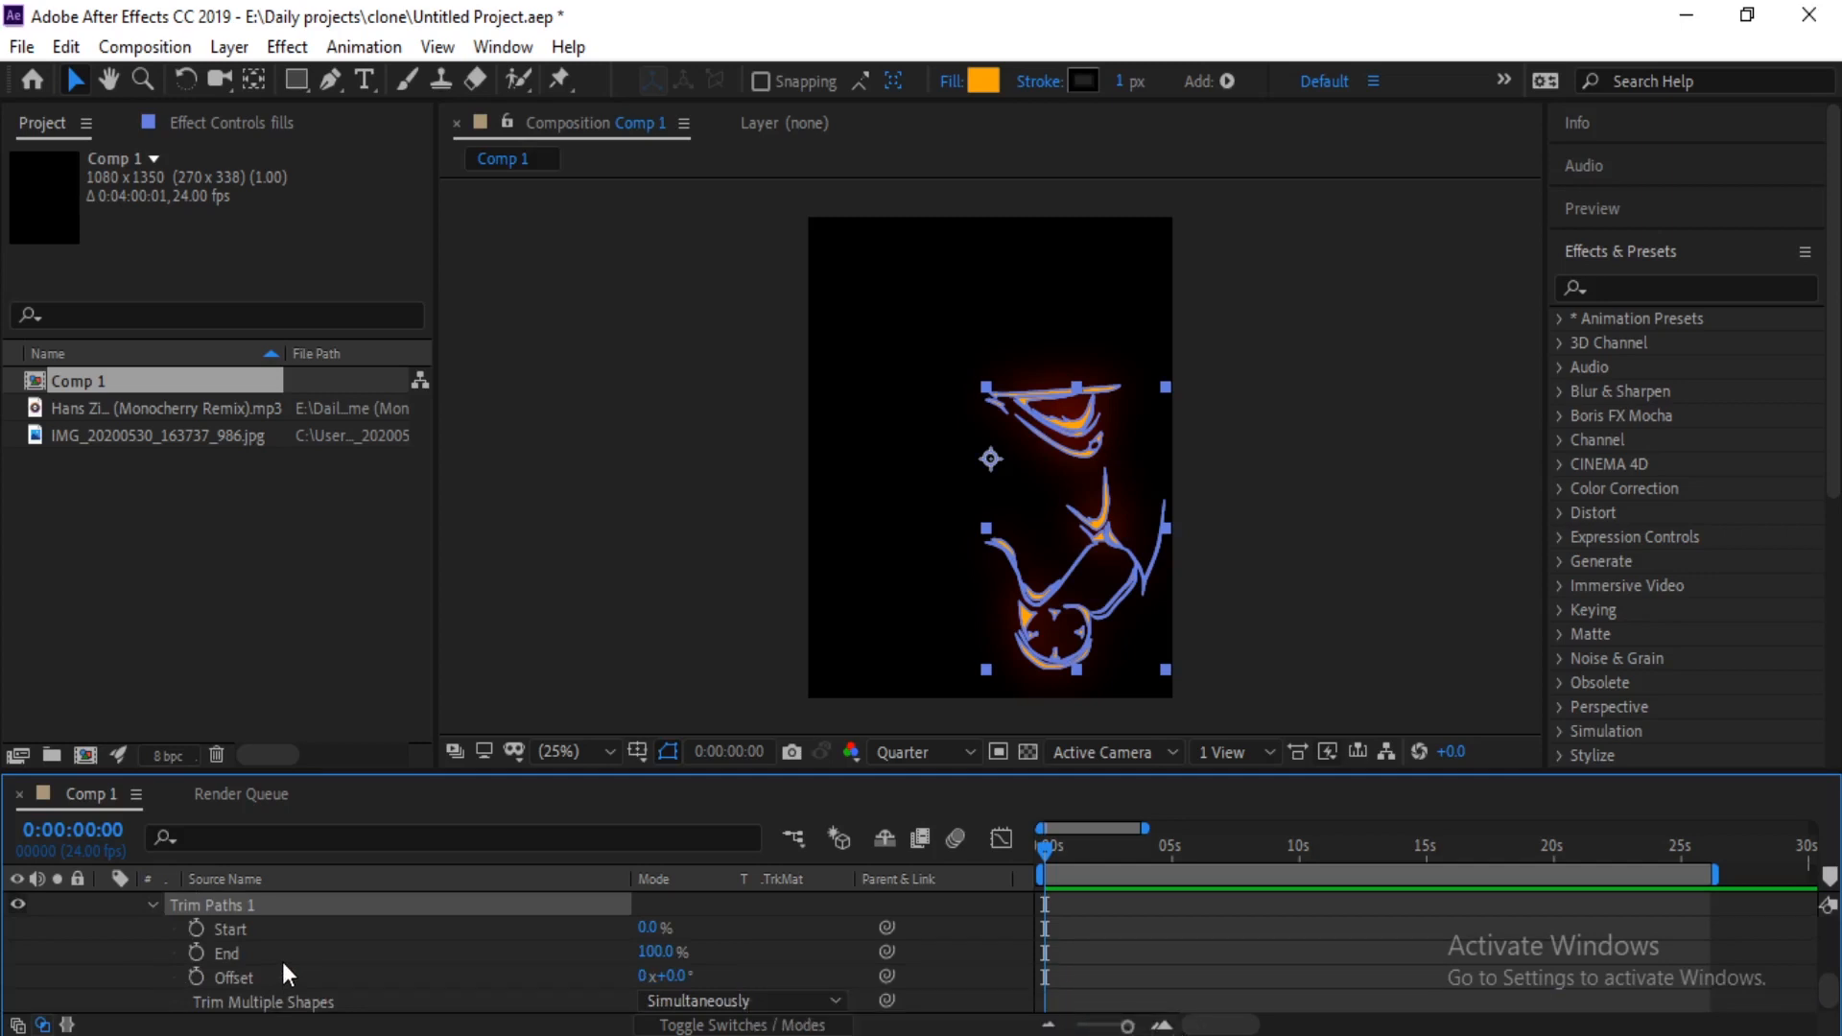
pyautogui.click(657, 952)
pyautogui.write('0')
pyautogui.press('Return')
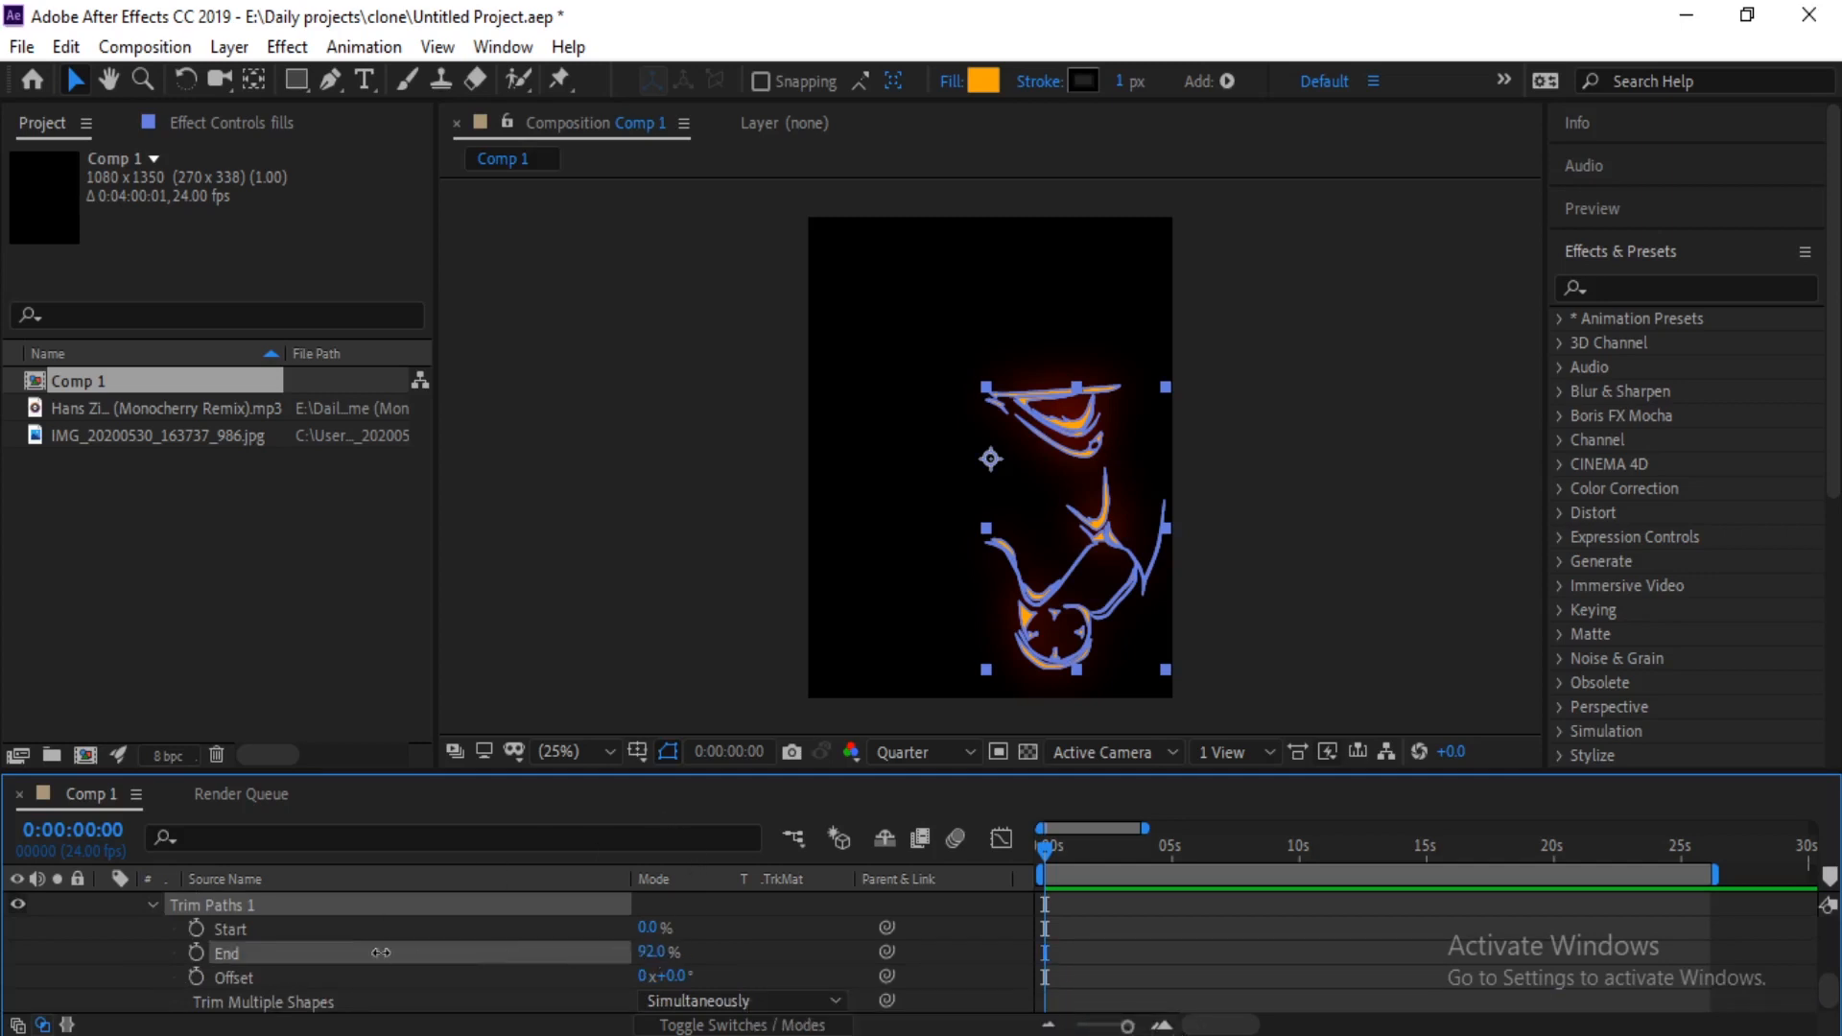
pyautogui.press('space')
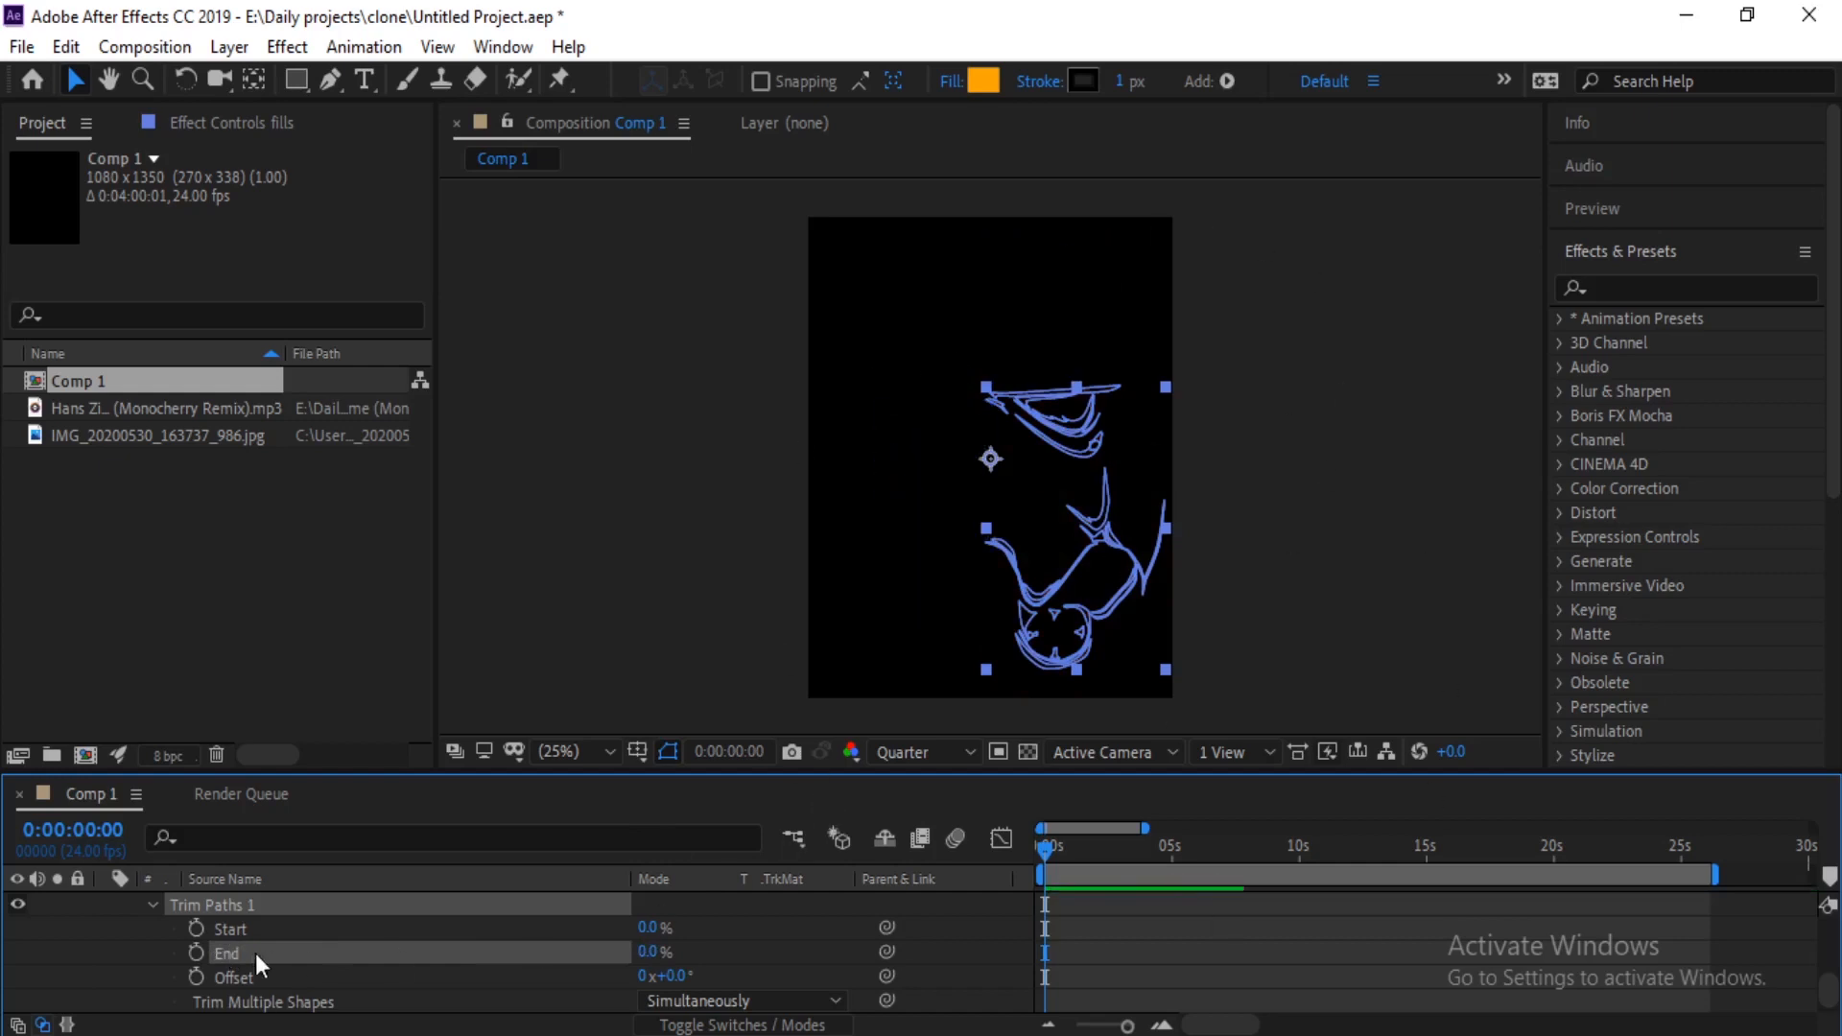
pyautogui.click(195, 951)
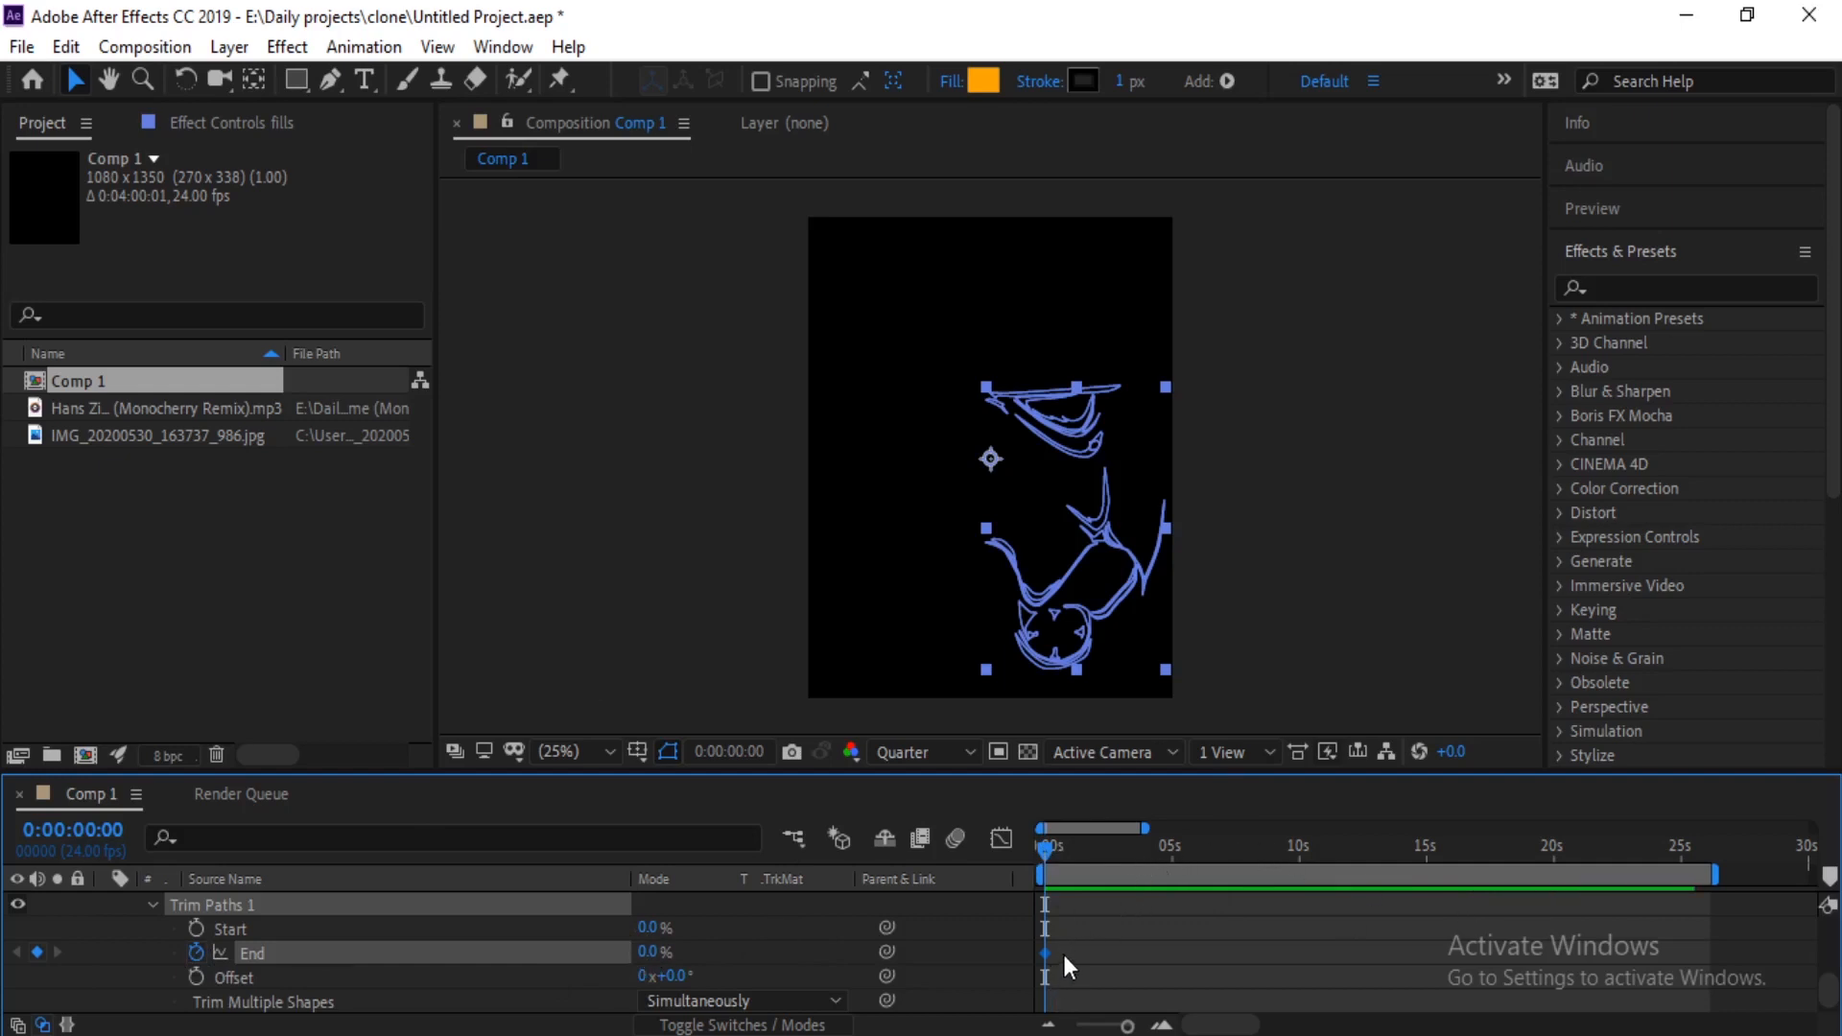
# Step: Keyframe the fills layer's End at 100% at 0:00:01:00 and preview the reveal against the music
pyautogui.press('space')
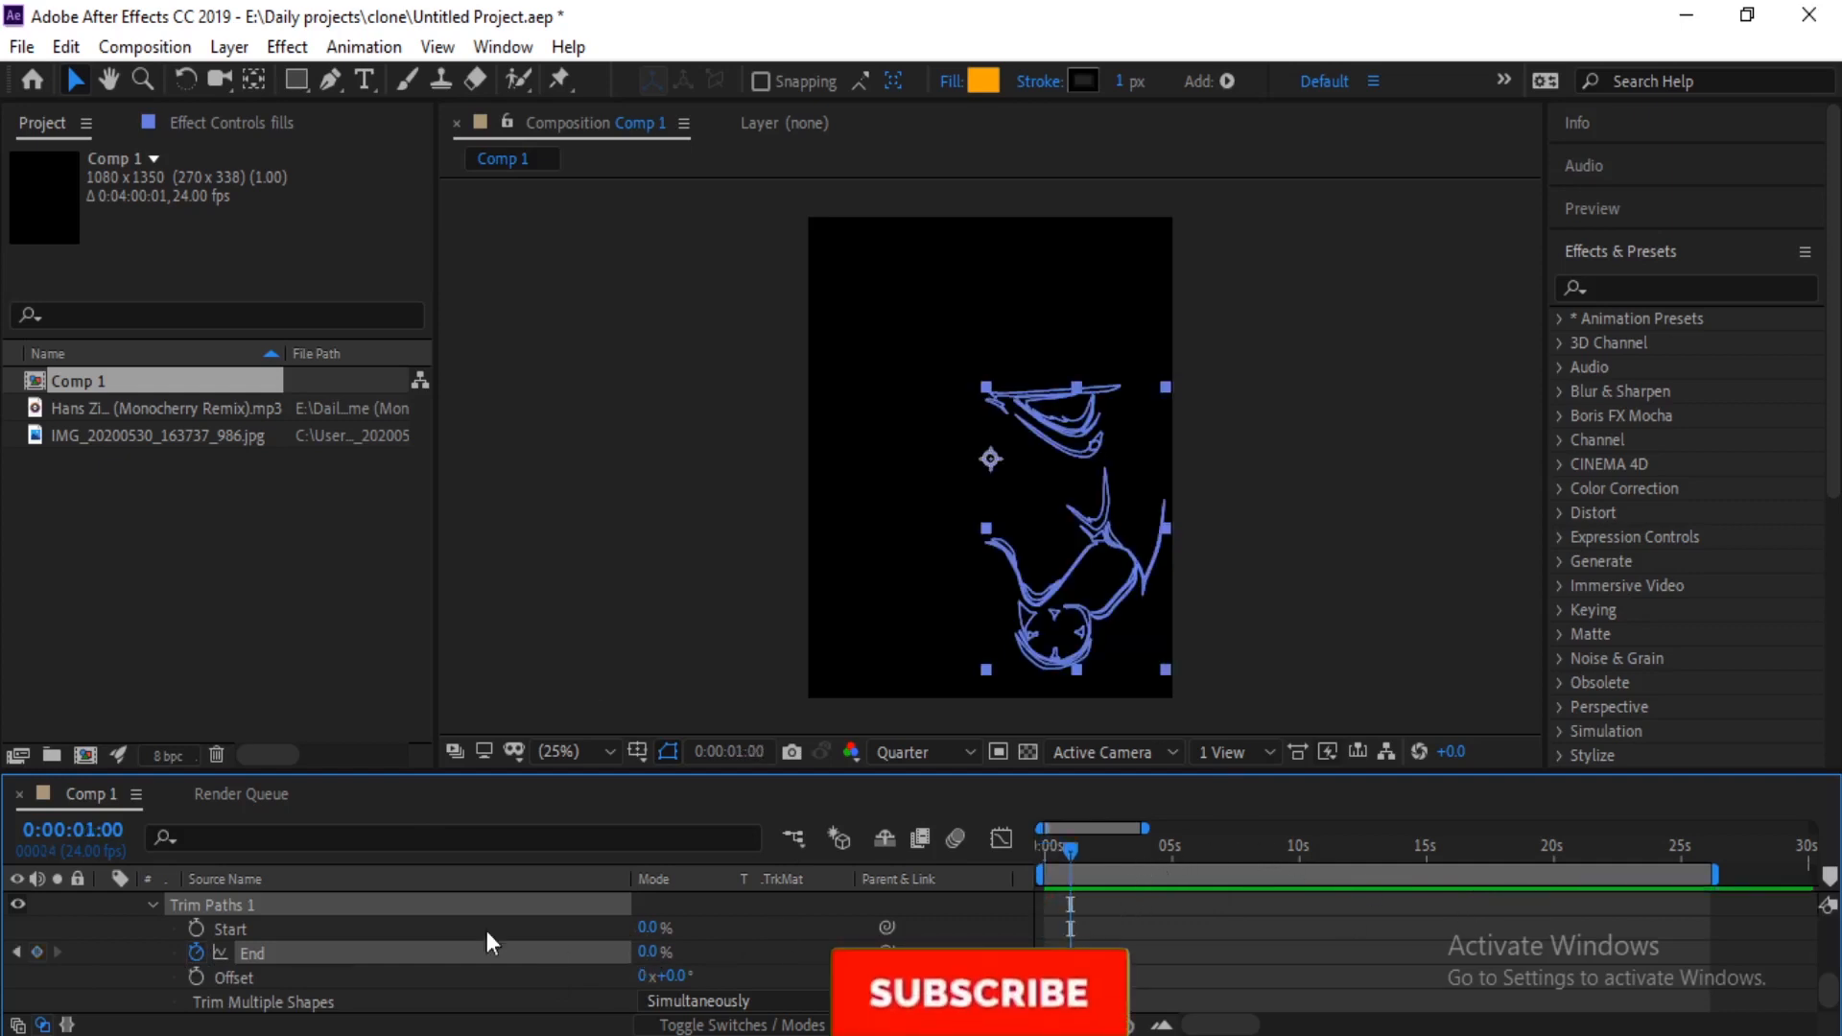
pyautogui.moveTo(649, 954); pyautogui.dragTo(850, 931)
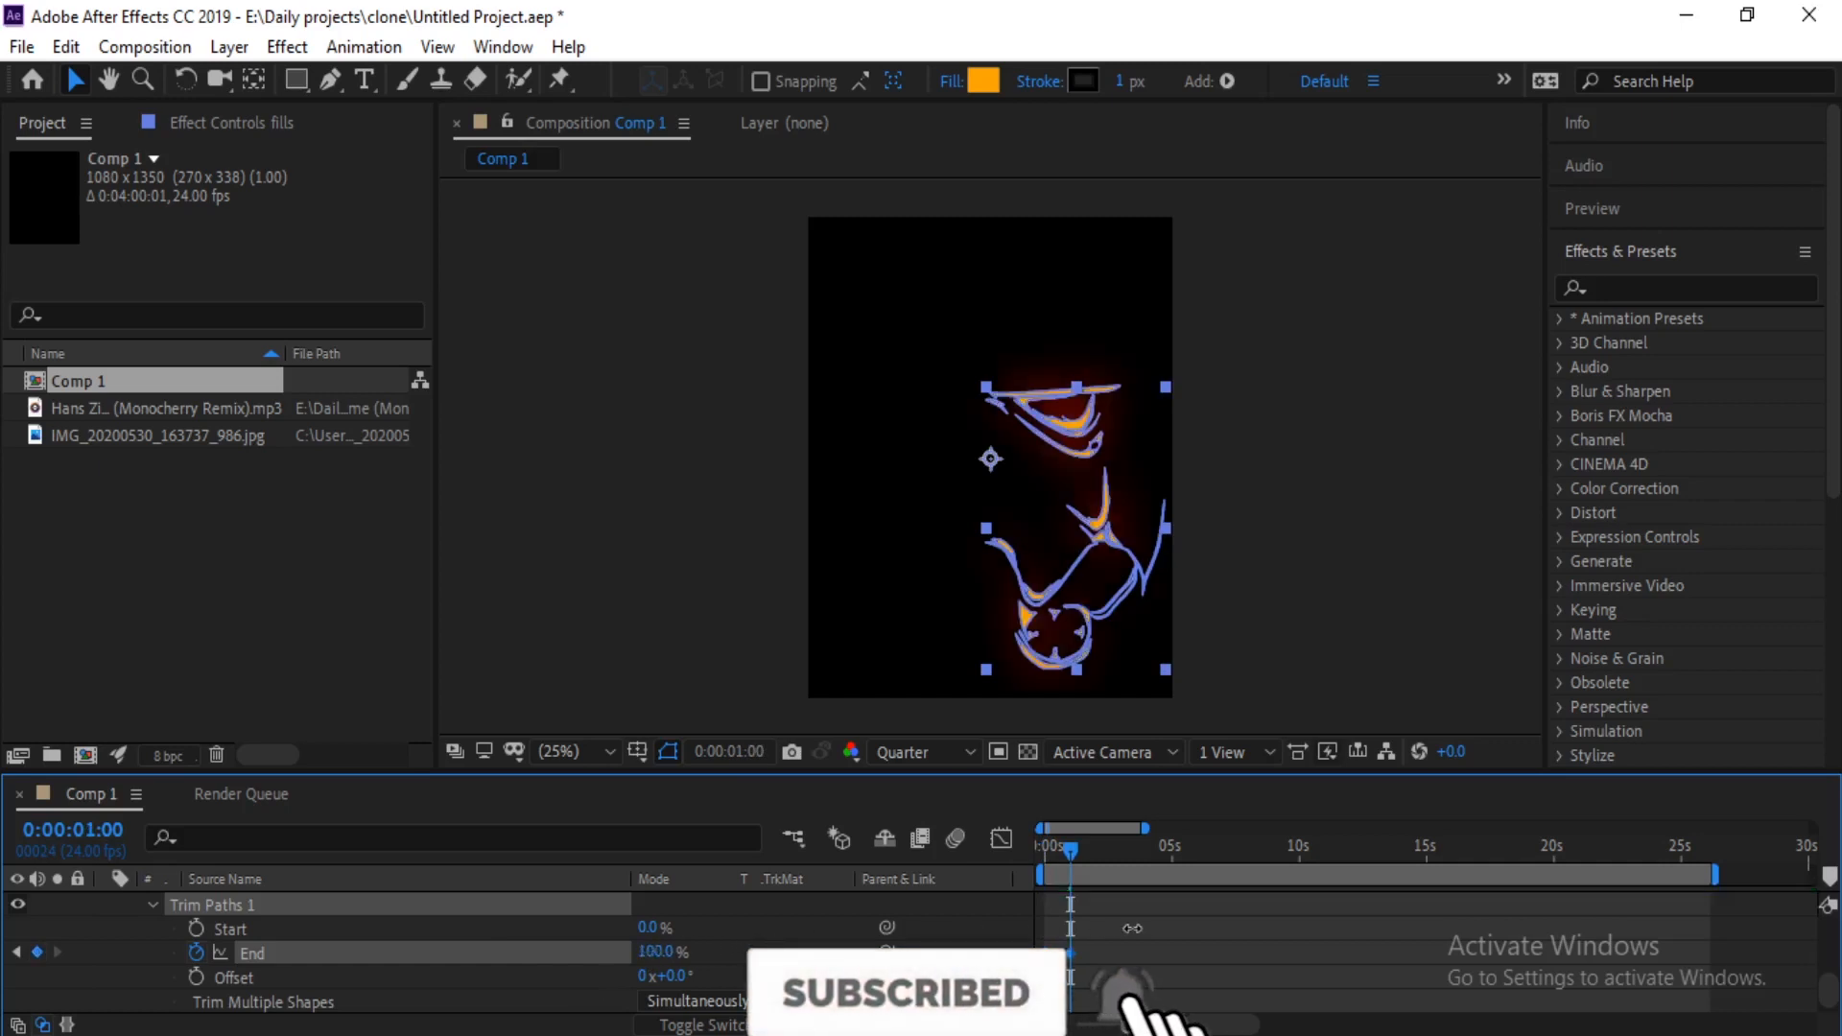
pyautogui.moveTo(1060, 847); pyautogui.dragTo(1028, 848)
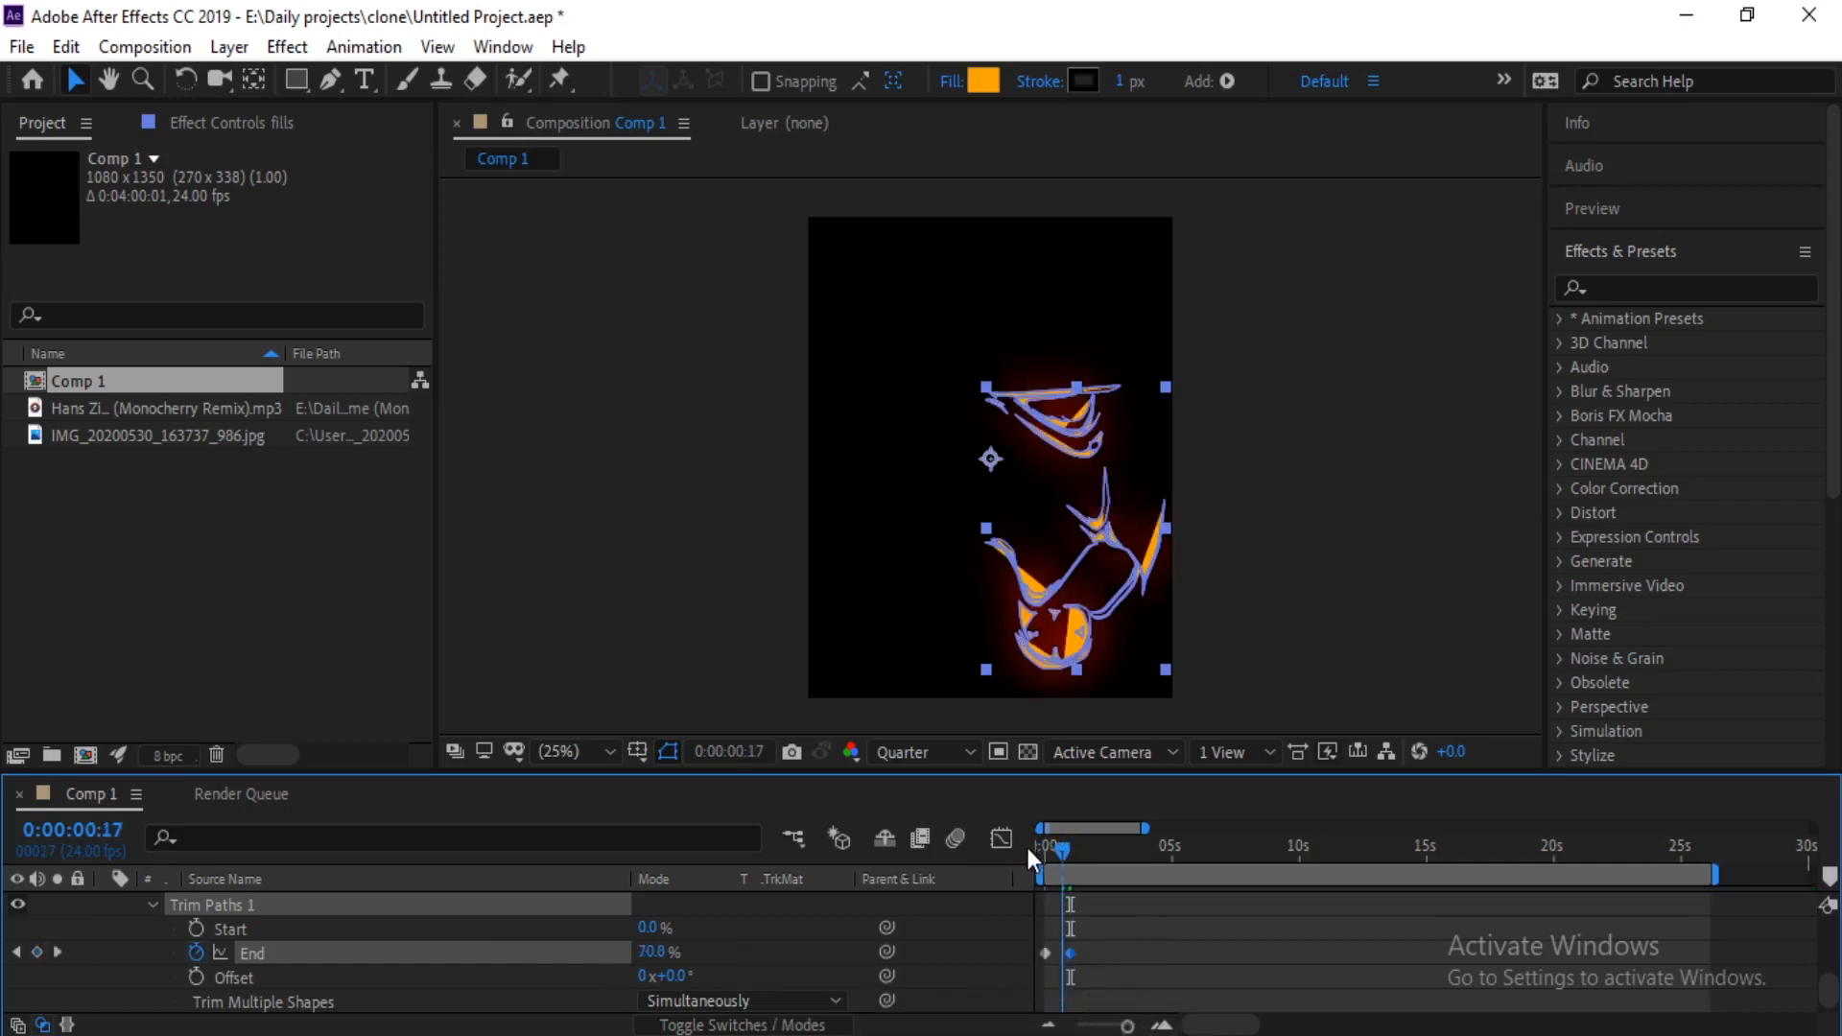
pyautogui.press('space')
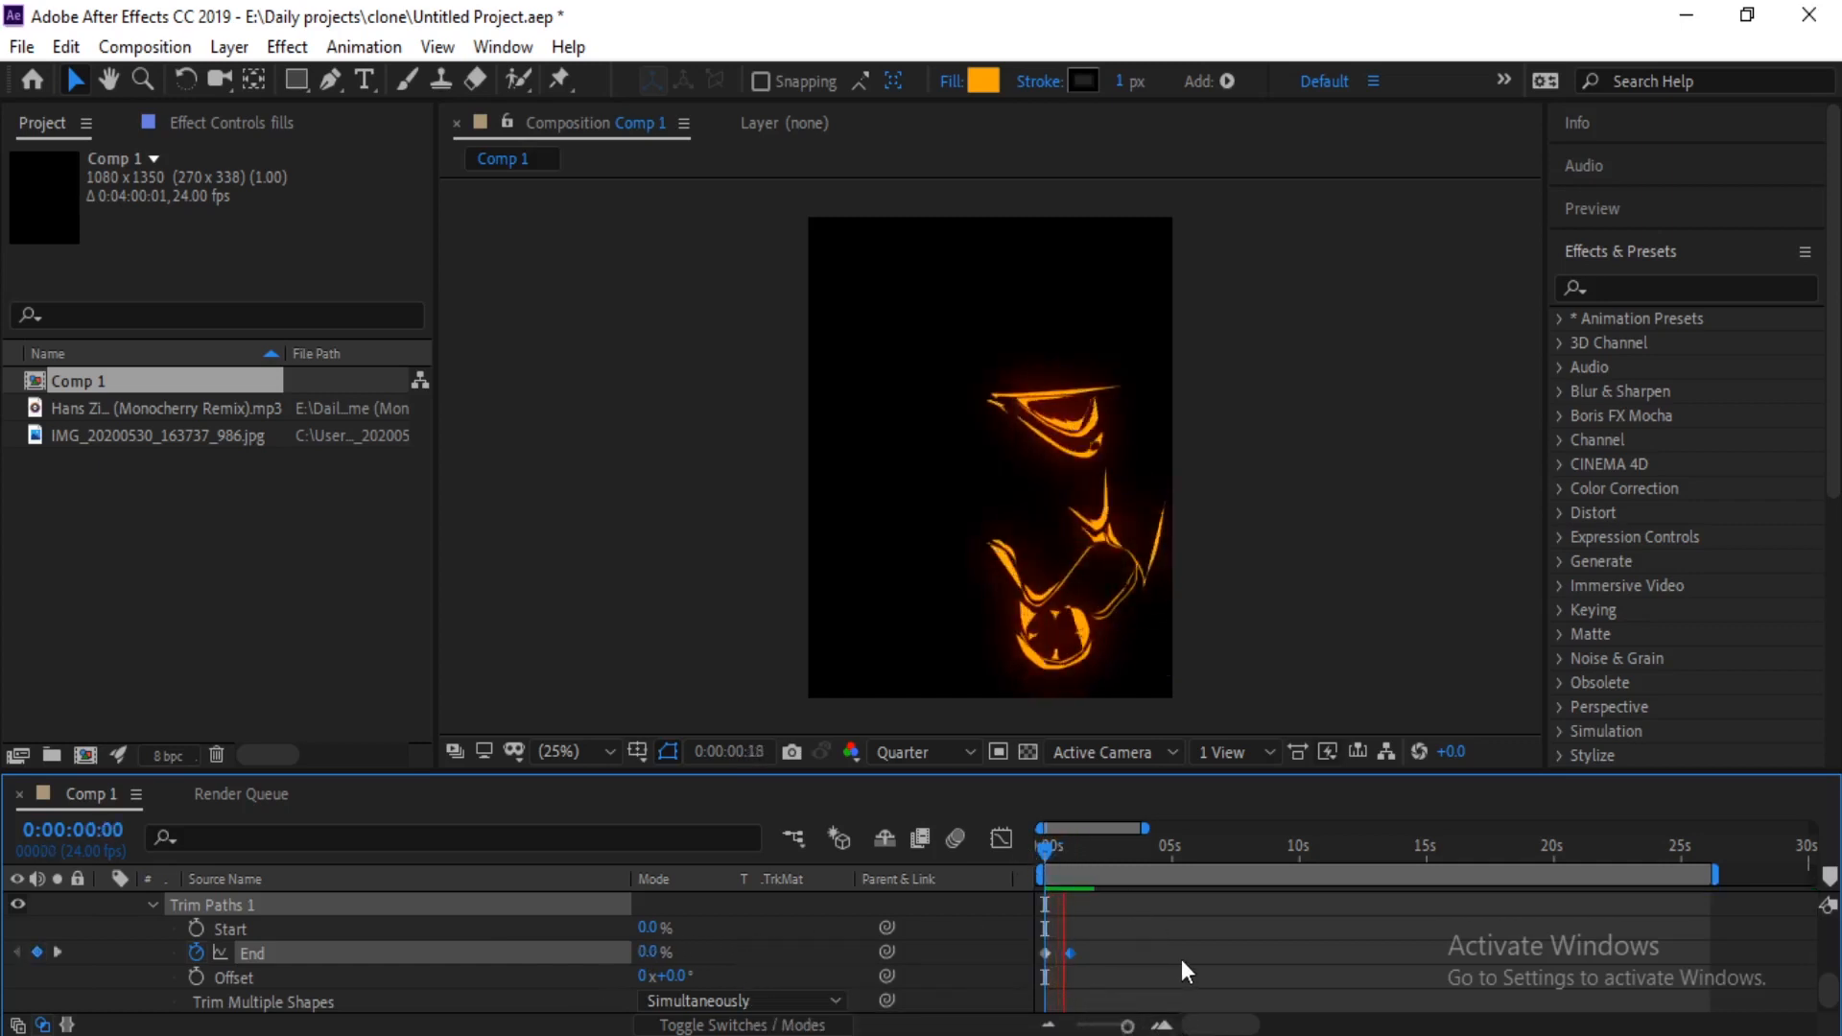
pyautogui.press('space')
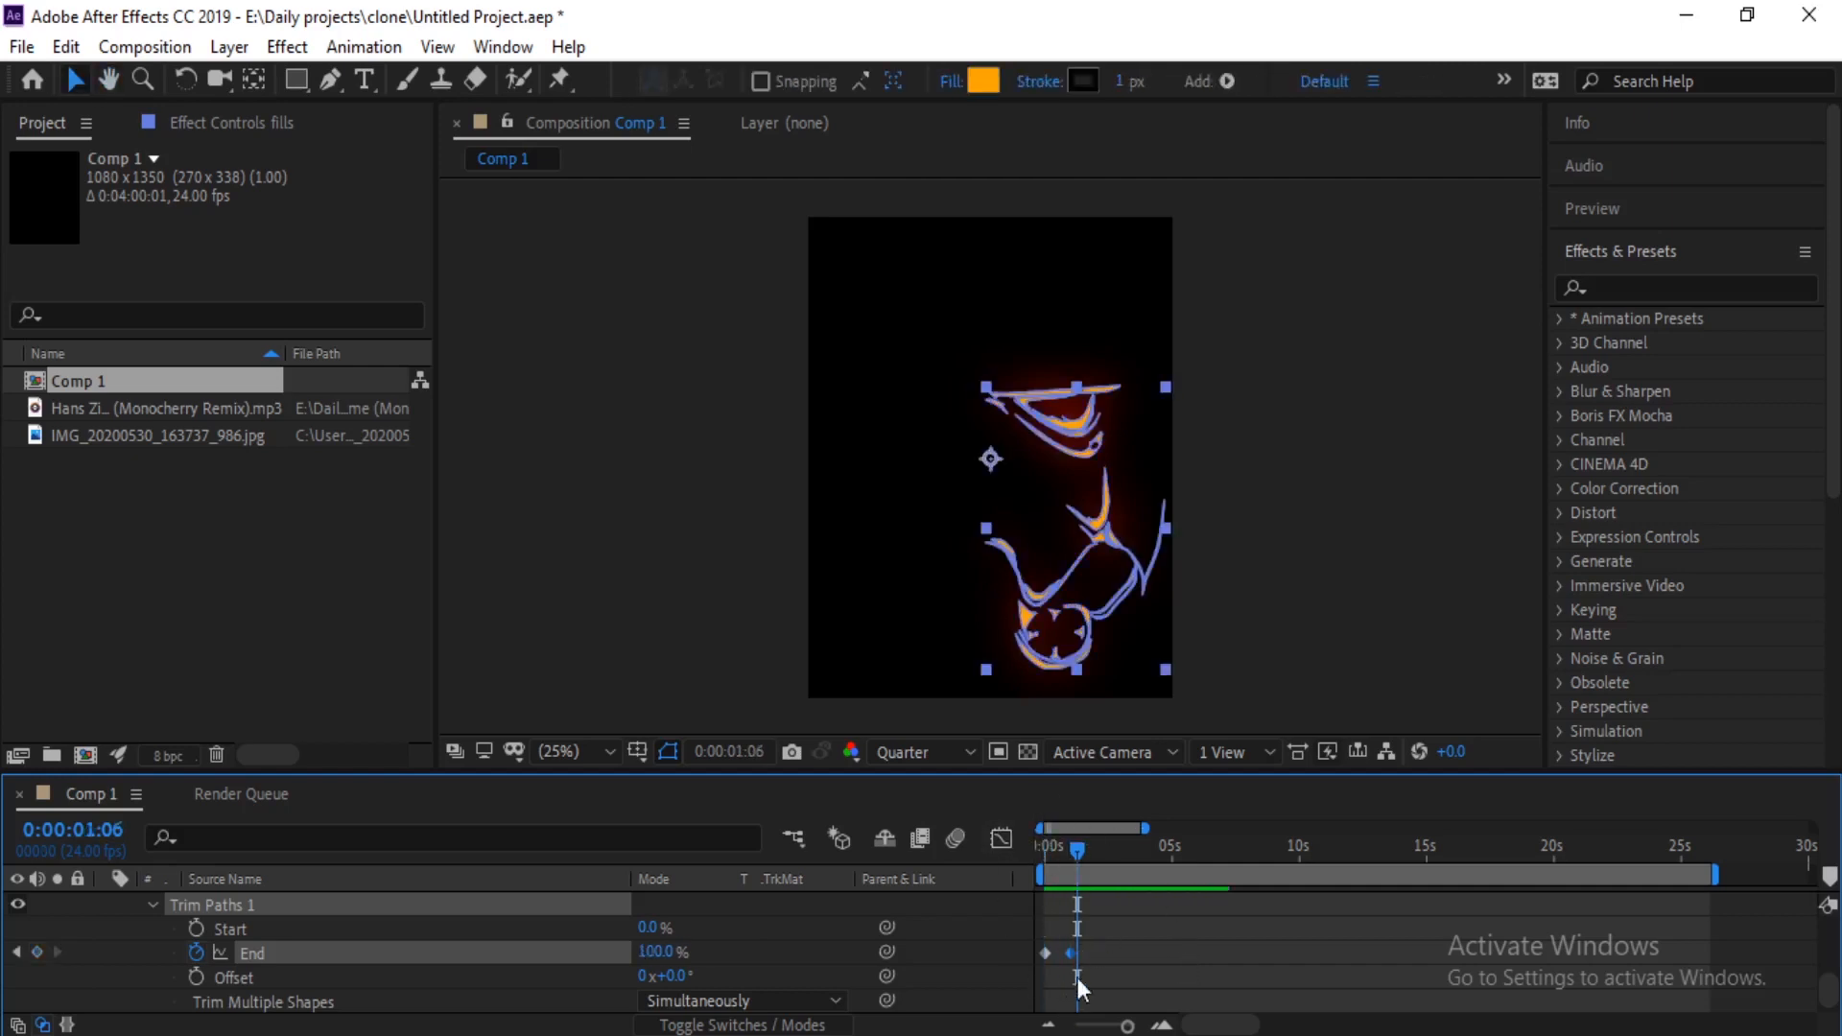
# Step: Move the 100% End keyframe slightly earlier than one second, select both End keyframes, and preview the faster reveal from the start
pyautogui.press('space')
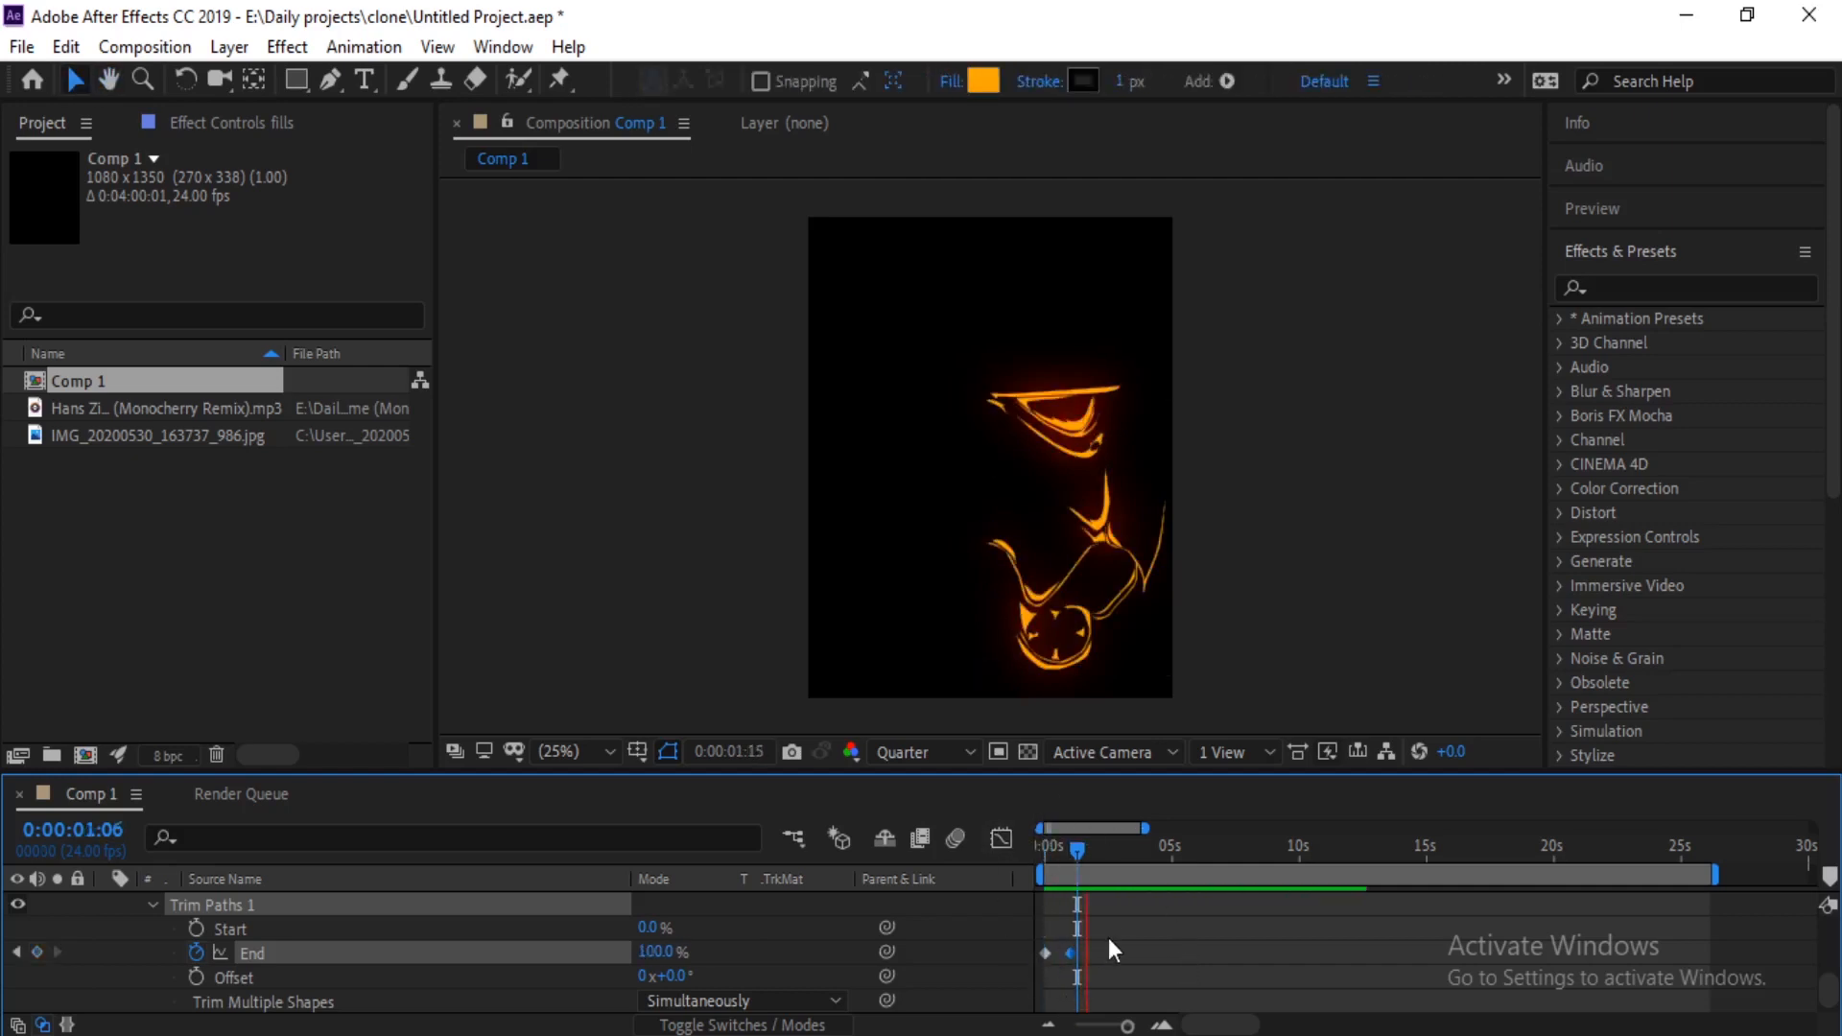
pyautogui.click(1091, 891)
pyautogui.moveTo(1091, 890); pyautogui.dragTo(1037, 963)
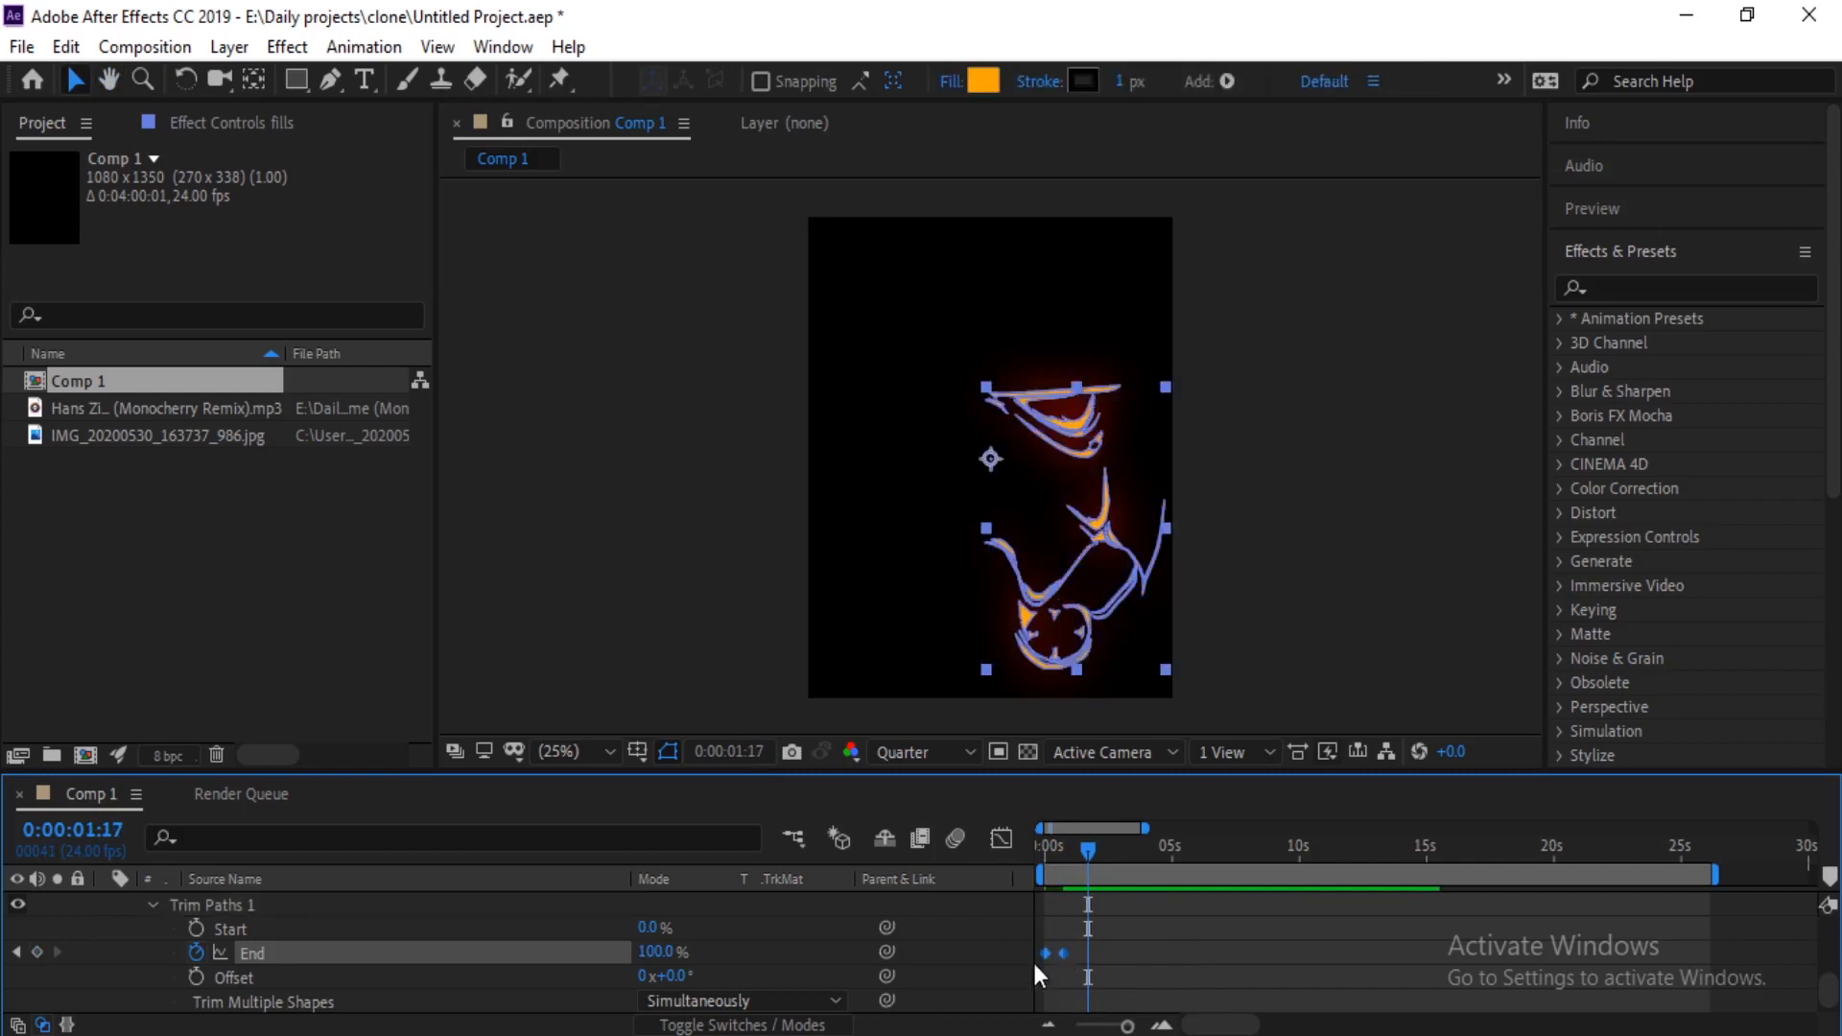
pyautogui.moveTo(1033, 851); pyautogui.dragTo(1004, 848)
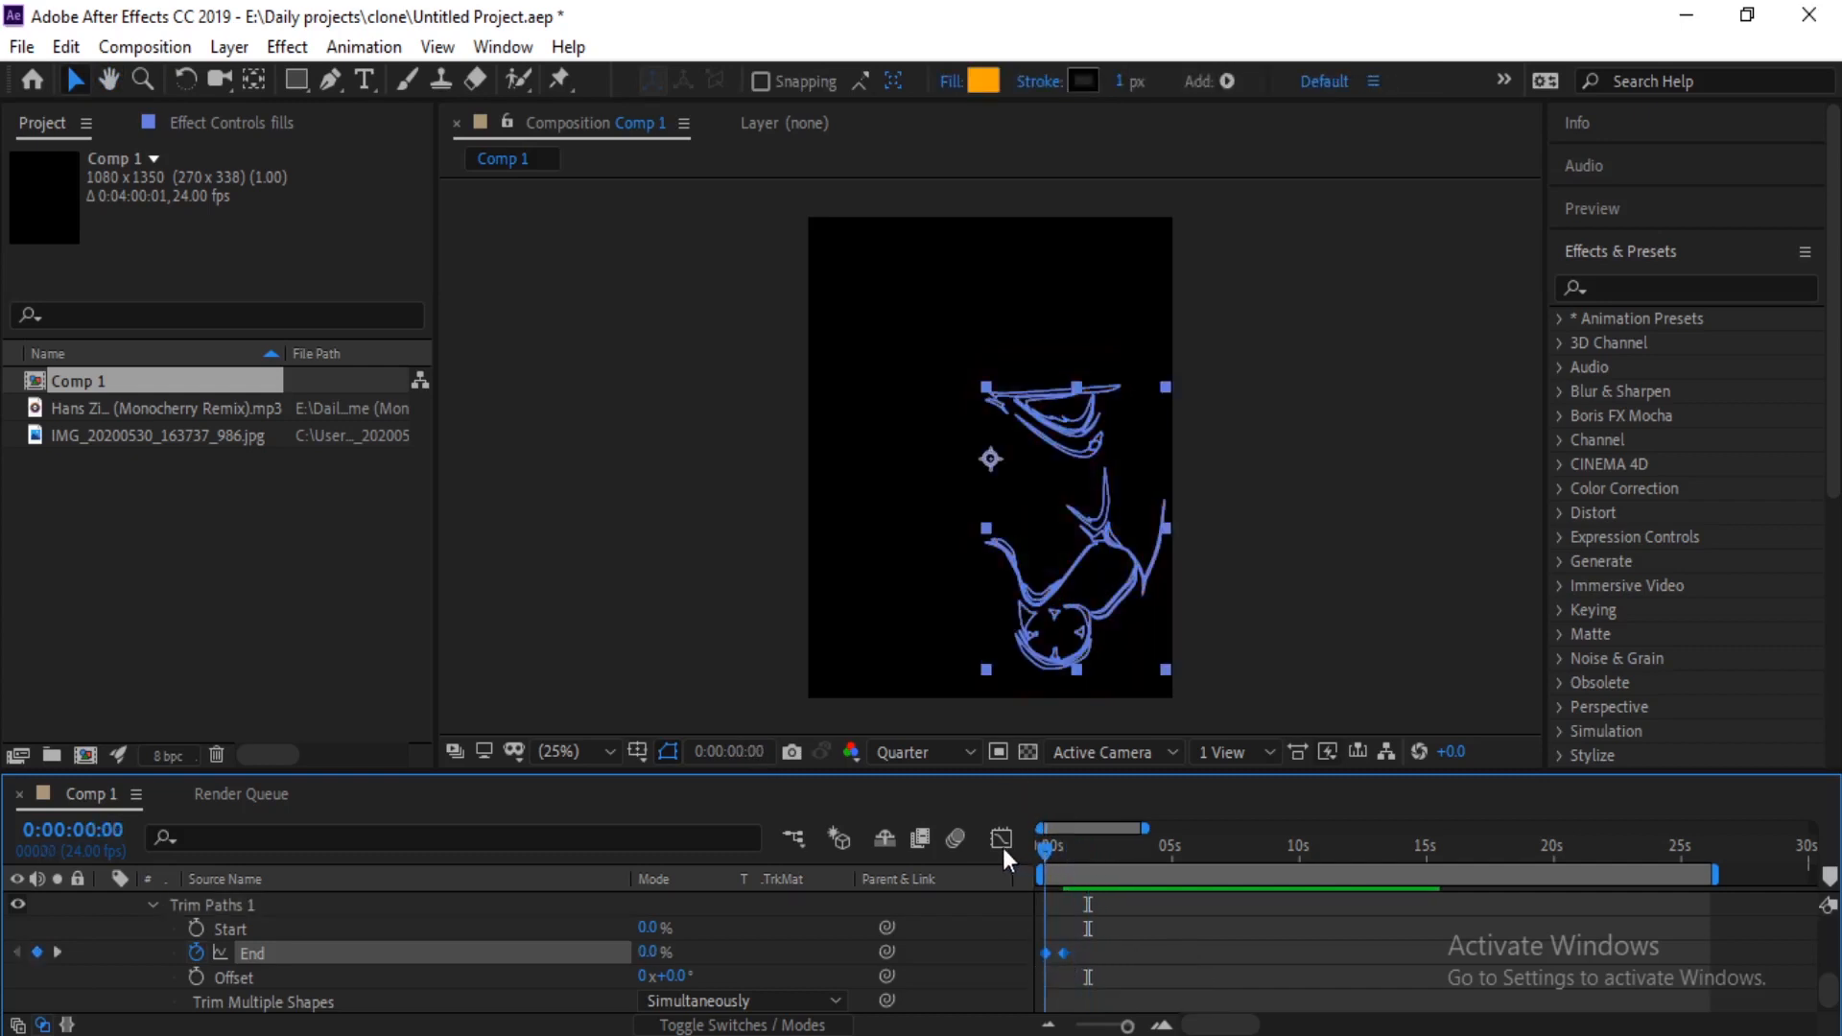
pyautogui.press('space')
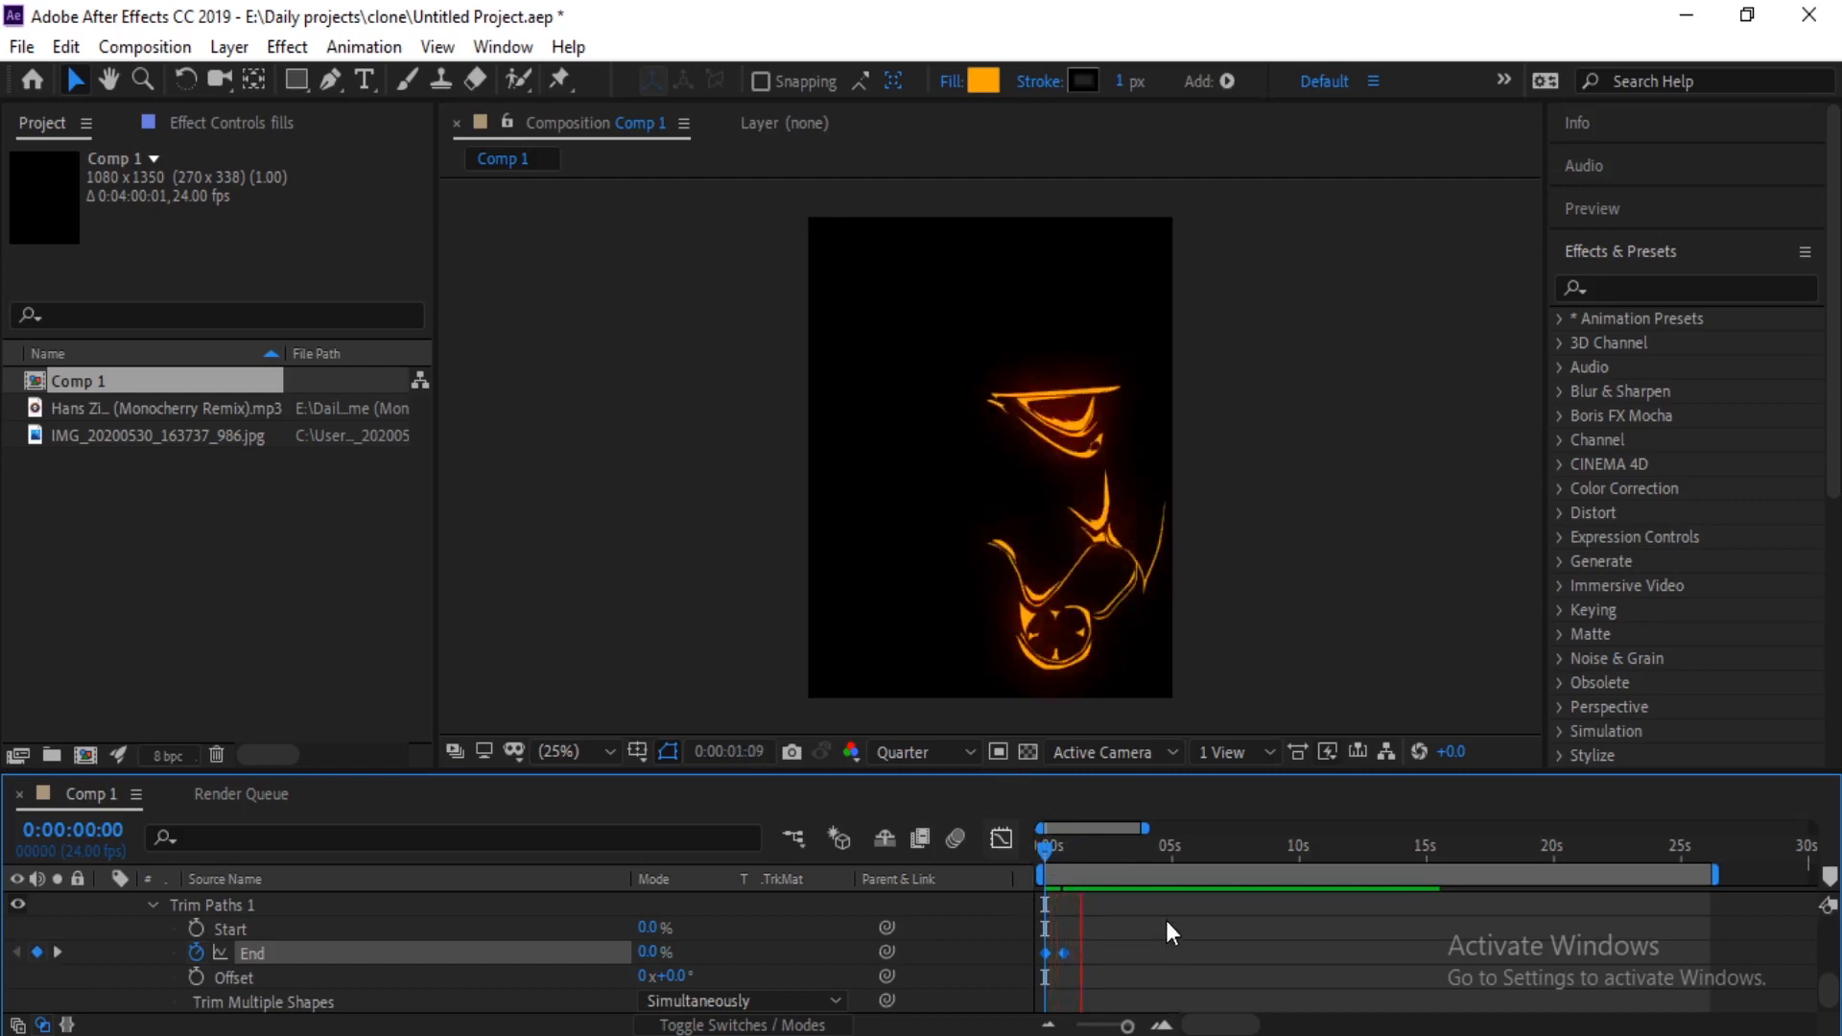
pyautogui.press('space')
# Step: Paste a copy of the two End keyframes at 0:00:01:14 on the fills layer and preview the repeat
pyautogui.press('pageup')
pyautogui.press('pageup')
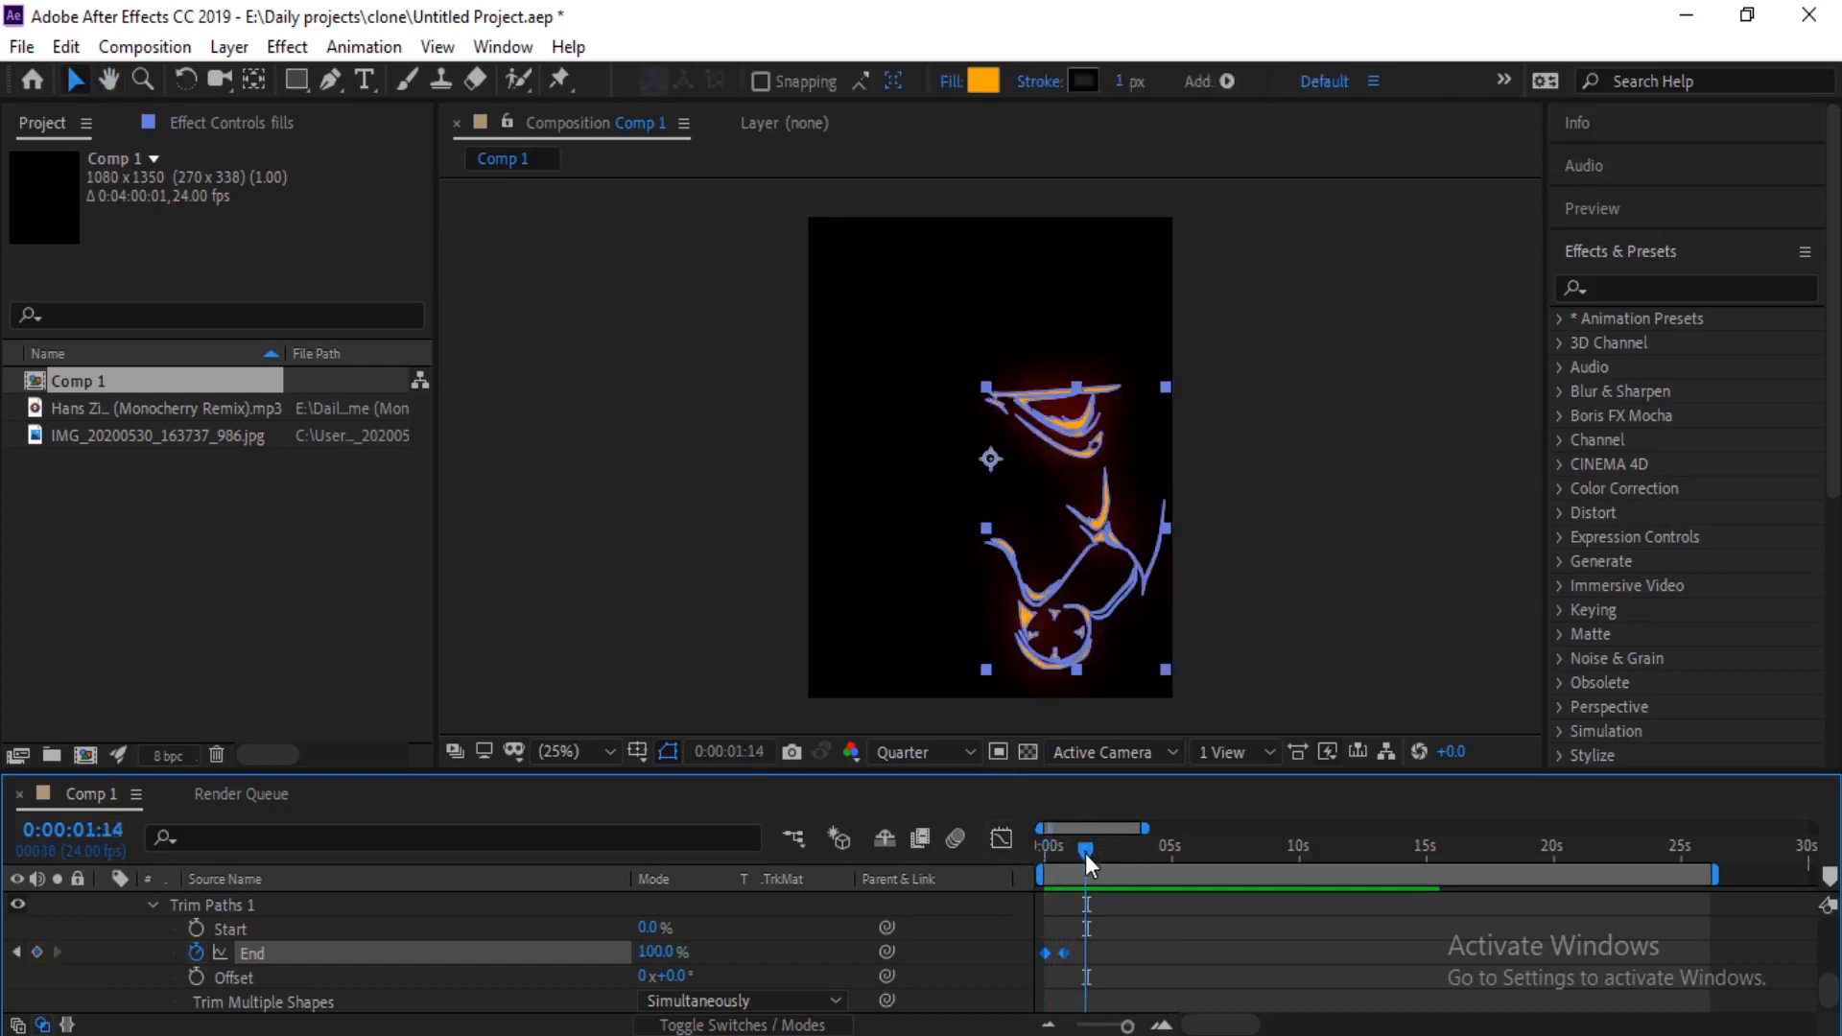
pyautogui.hotkey('ctrl', 'v')
pyautogui.moveTo(1056, 852); pyautogui.dragTo(989, 849)
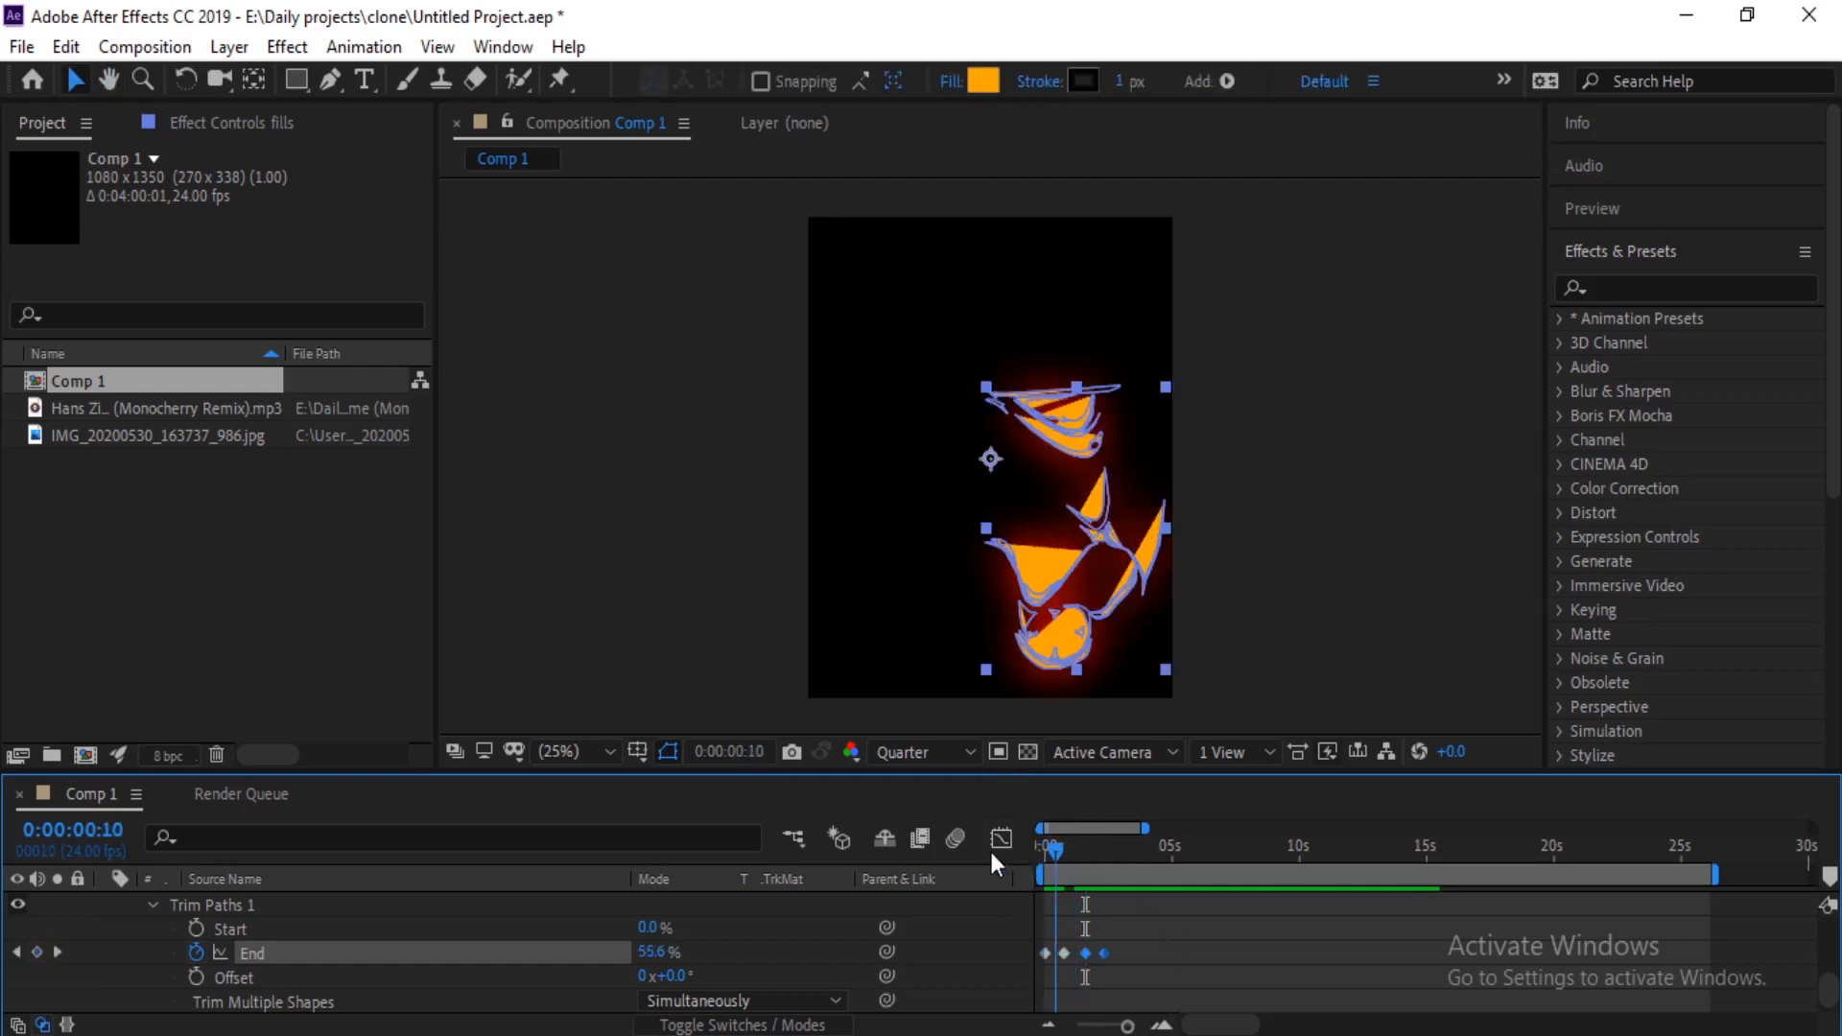
pyautogui.press('space')
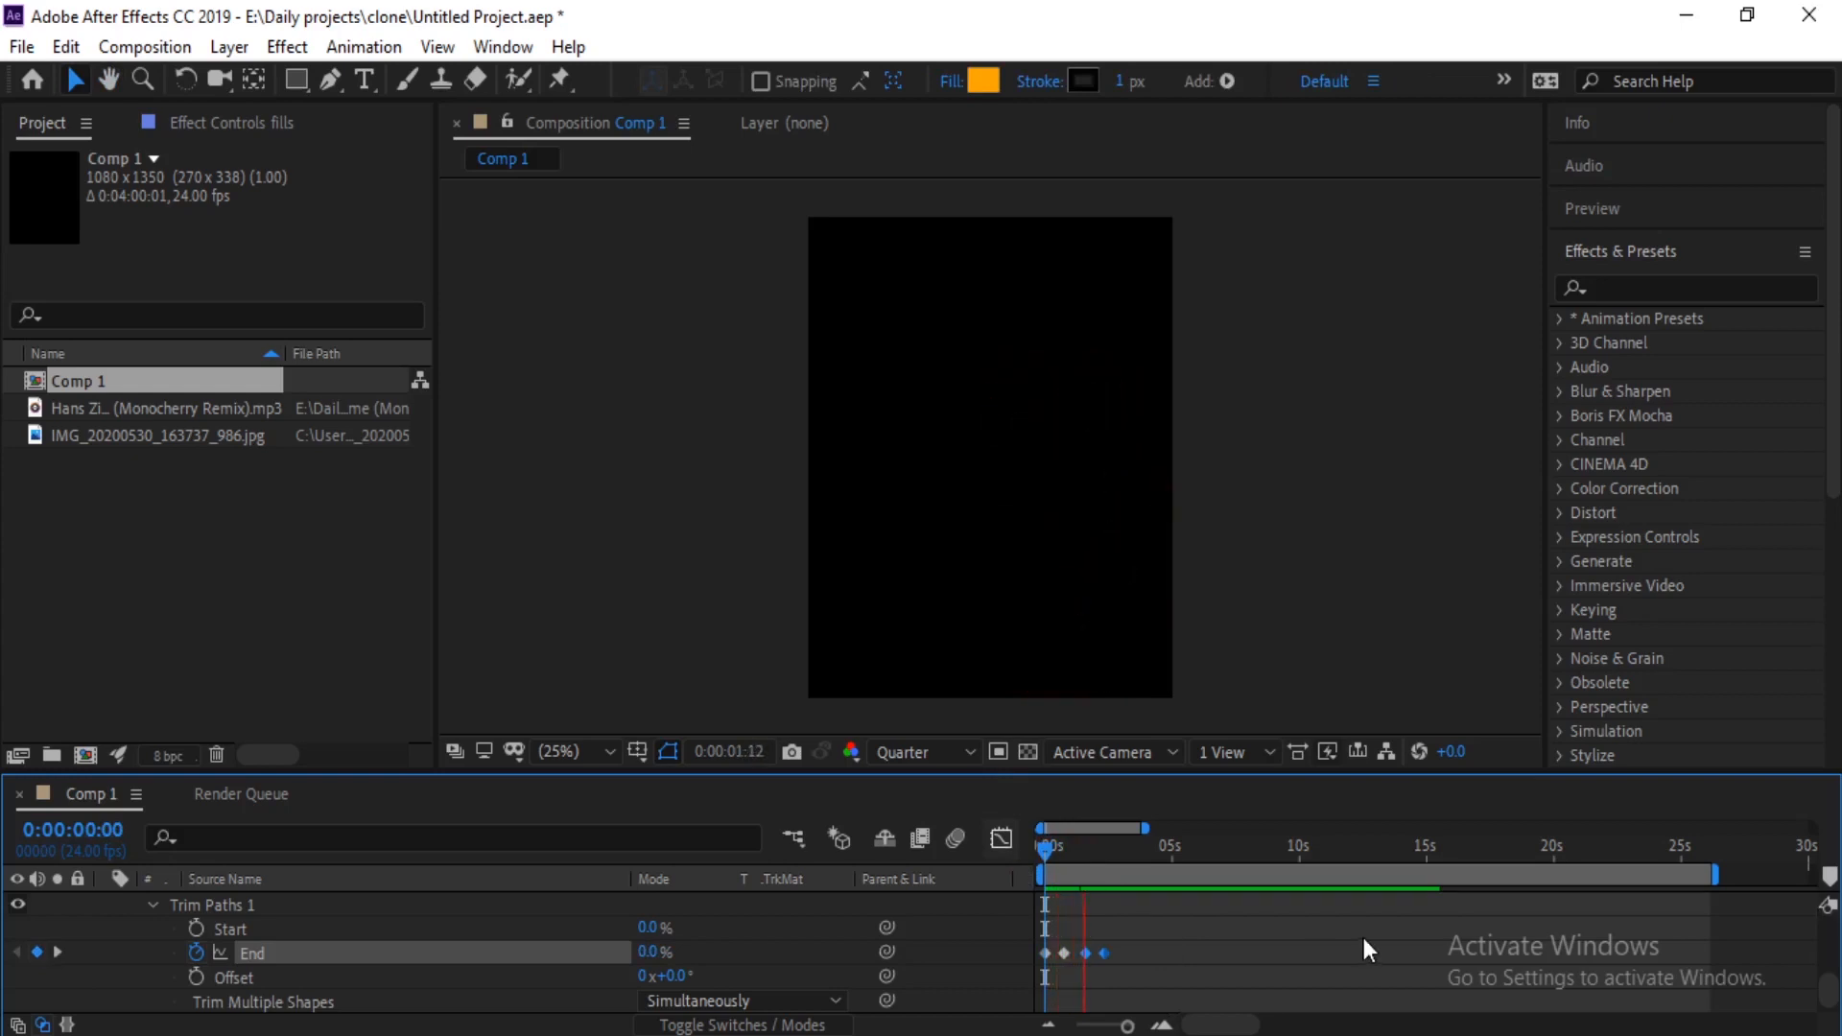
pyautogui.press('space')
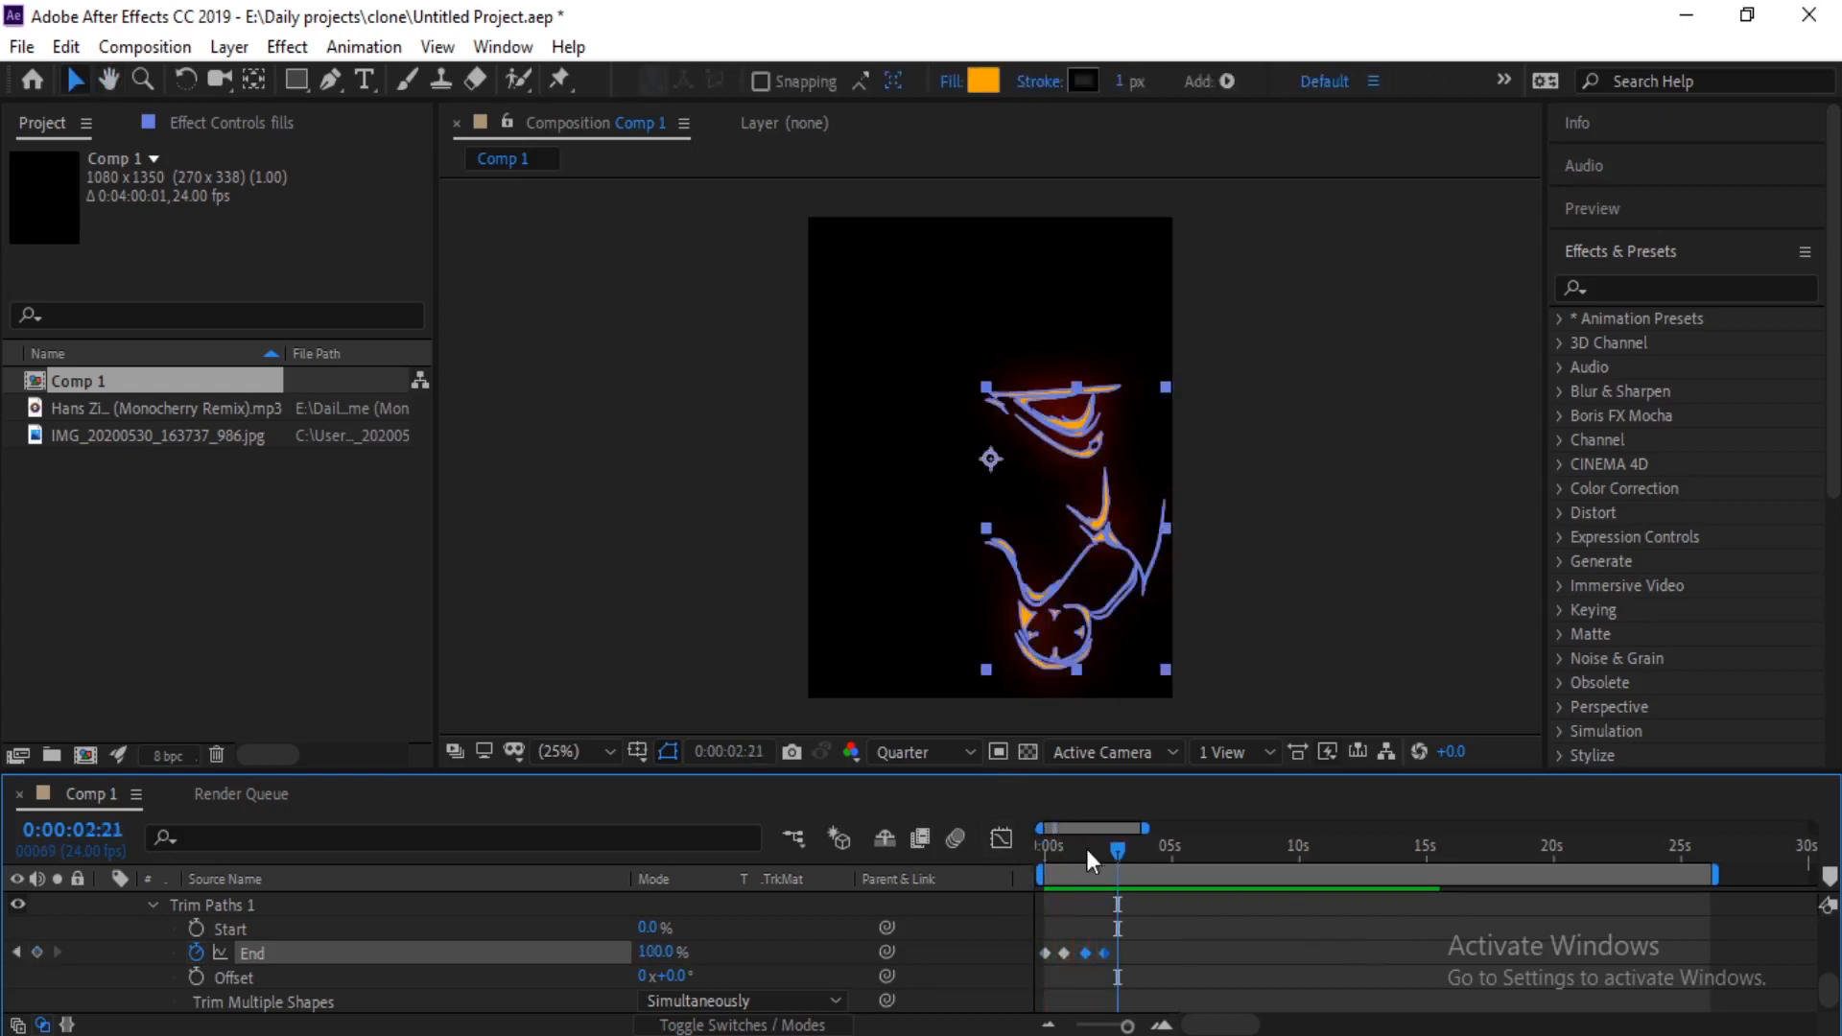
# Step: Paste a third pair of End keyframes at 0:00:03:00 on the fills layer and play it back
pyautogui.click(1121, 836)
pyautogui.hotkey('ctrl', 'v')
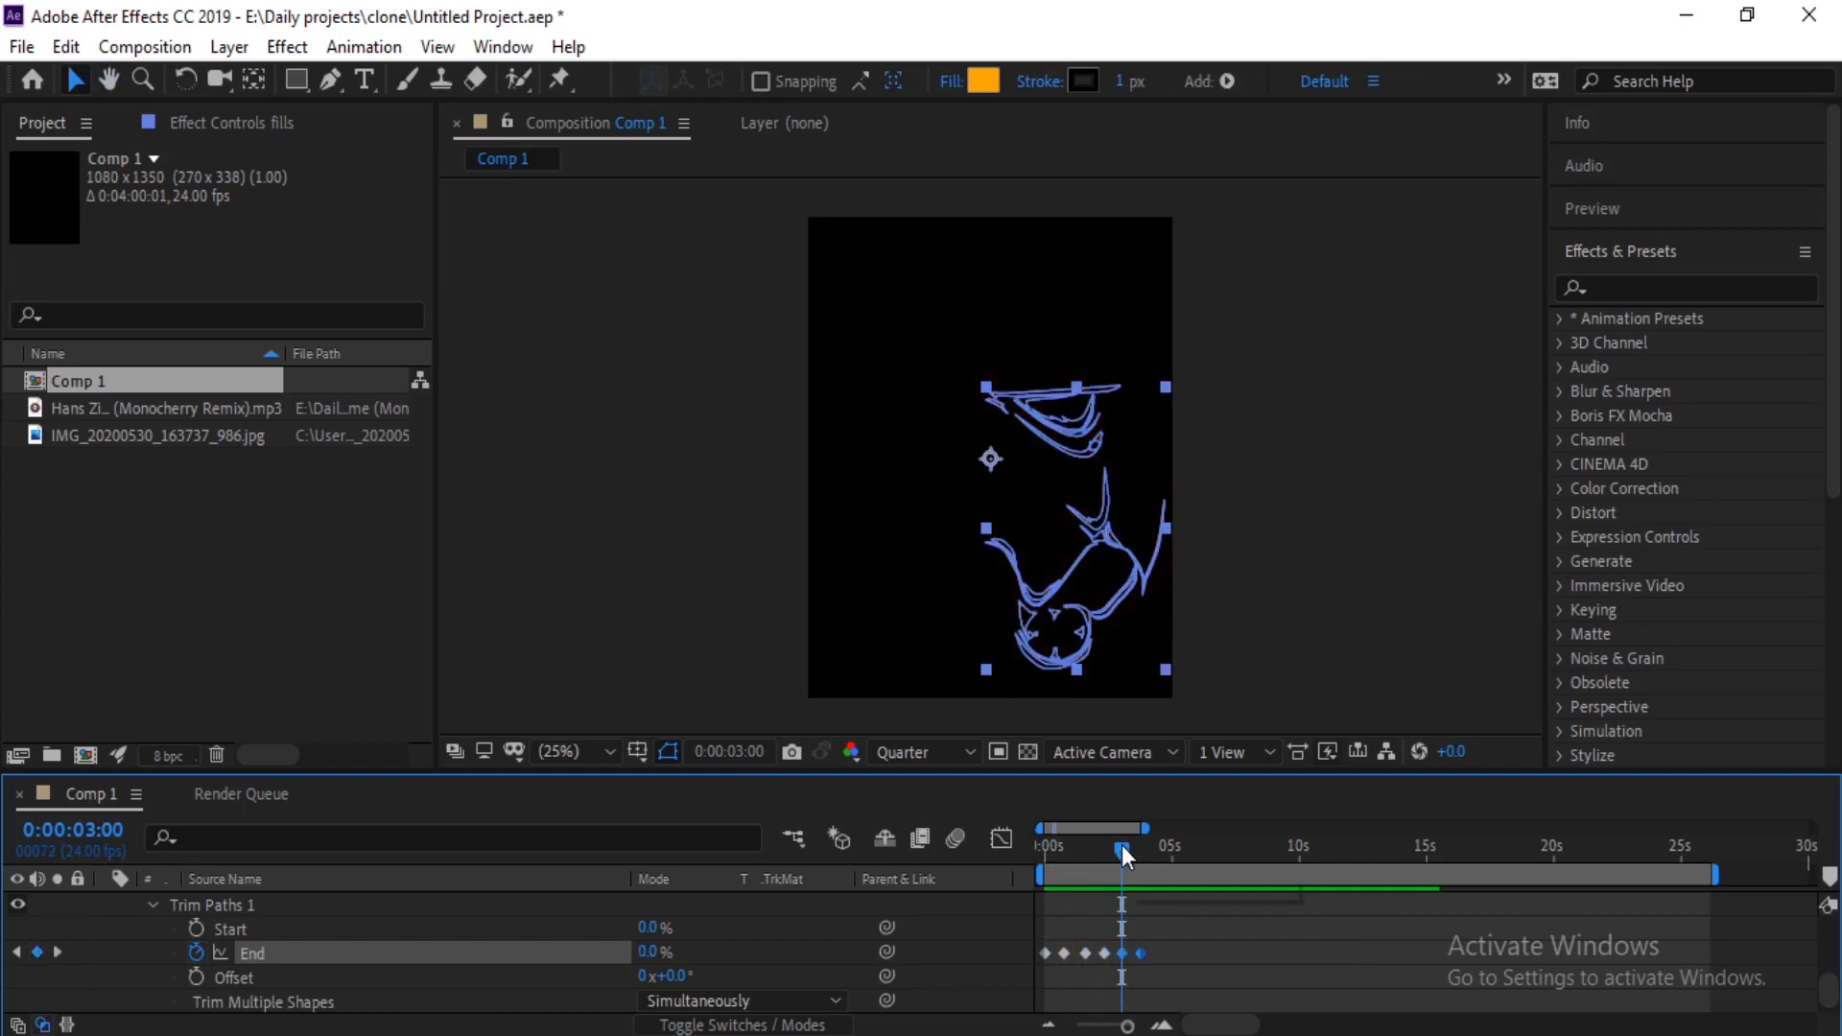
pyautogui.press('space')
pyautogui.press('space')
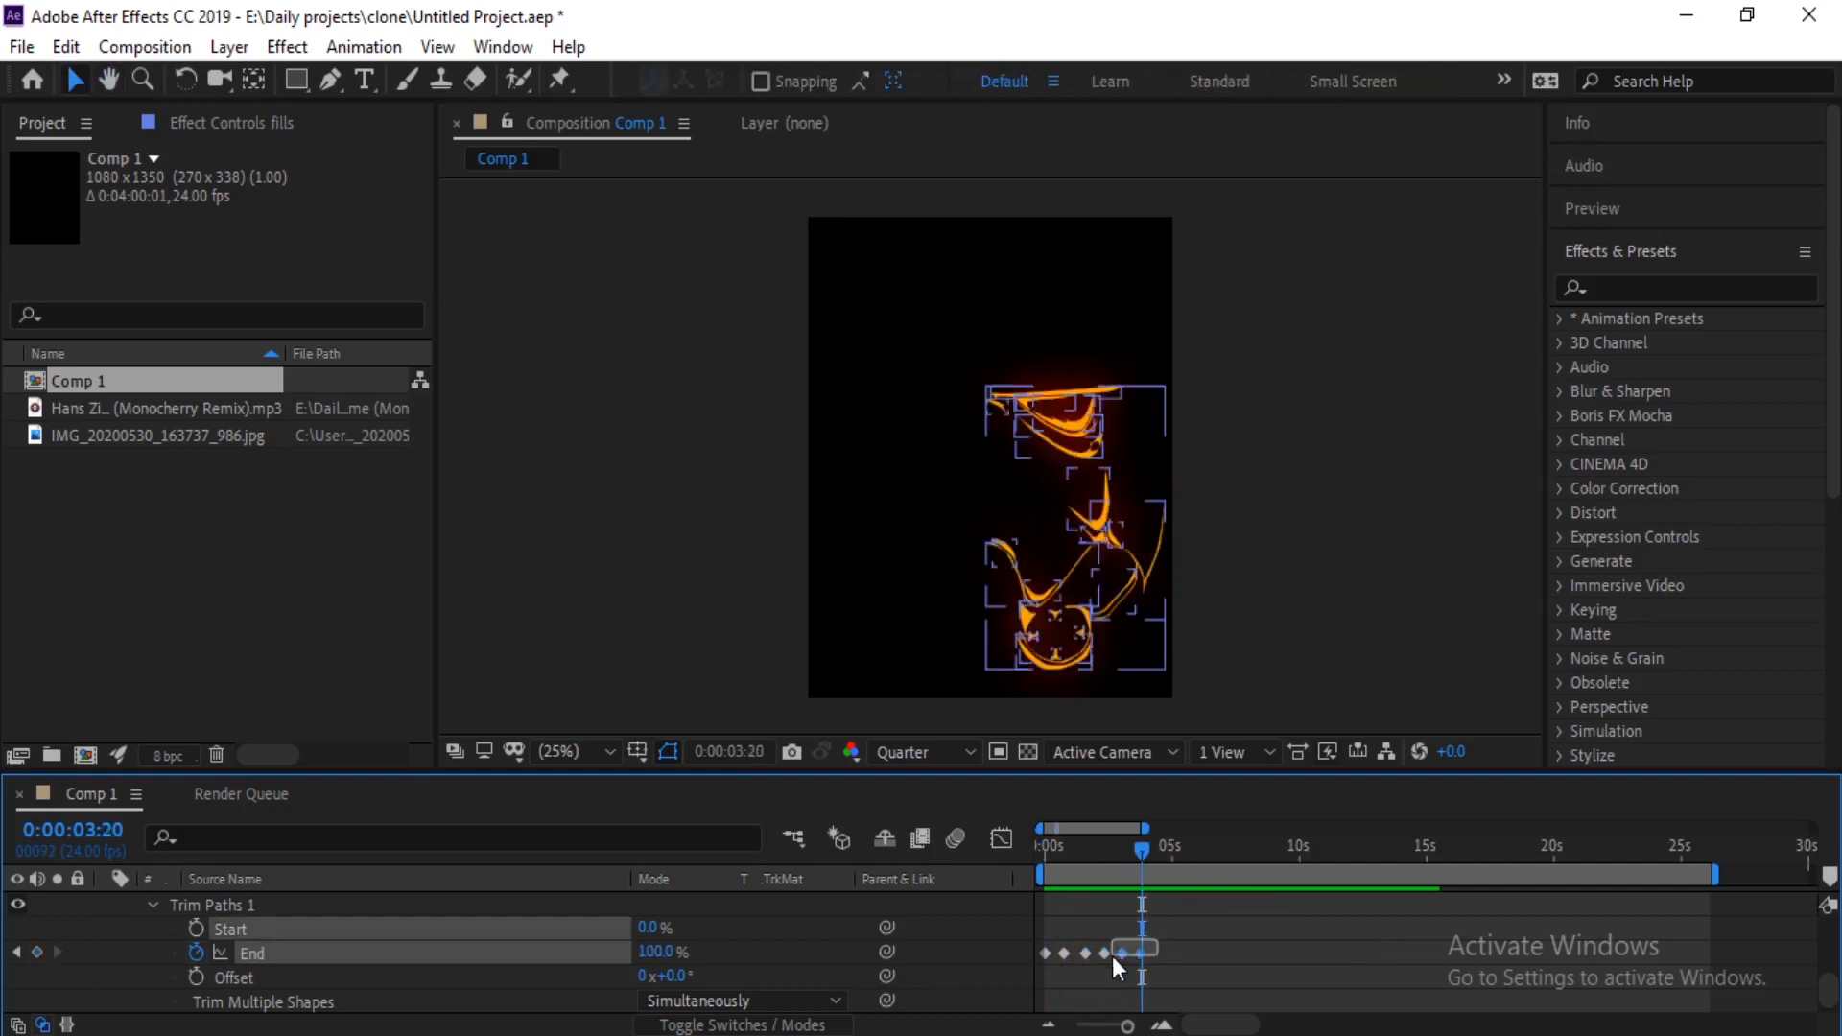
# Step: Shift the third pair of End keyframes slightly later than 0:00:03:00 and preview the timing with the music
pyautogui.moveTo(1126, 958); pyautogui.dragTo(1128, 958)
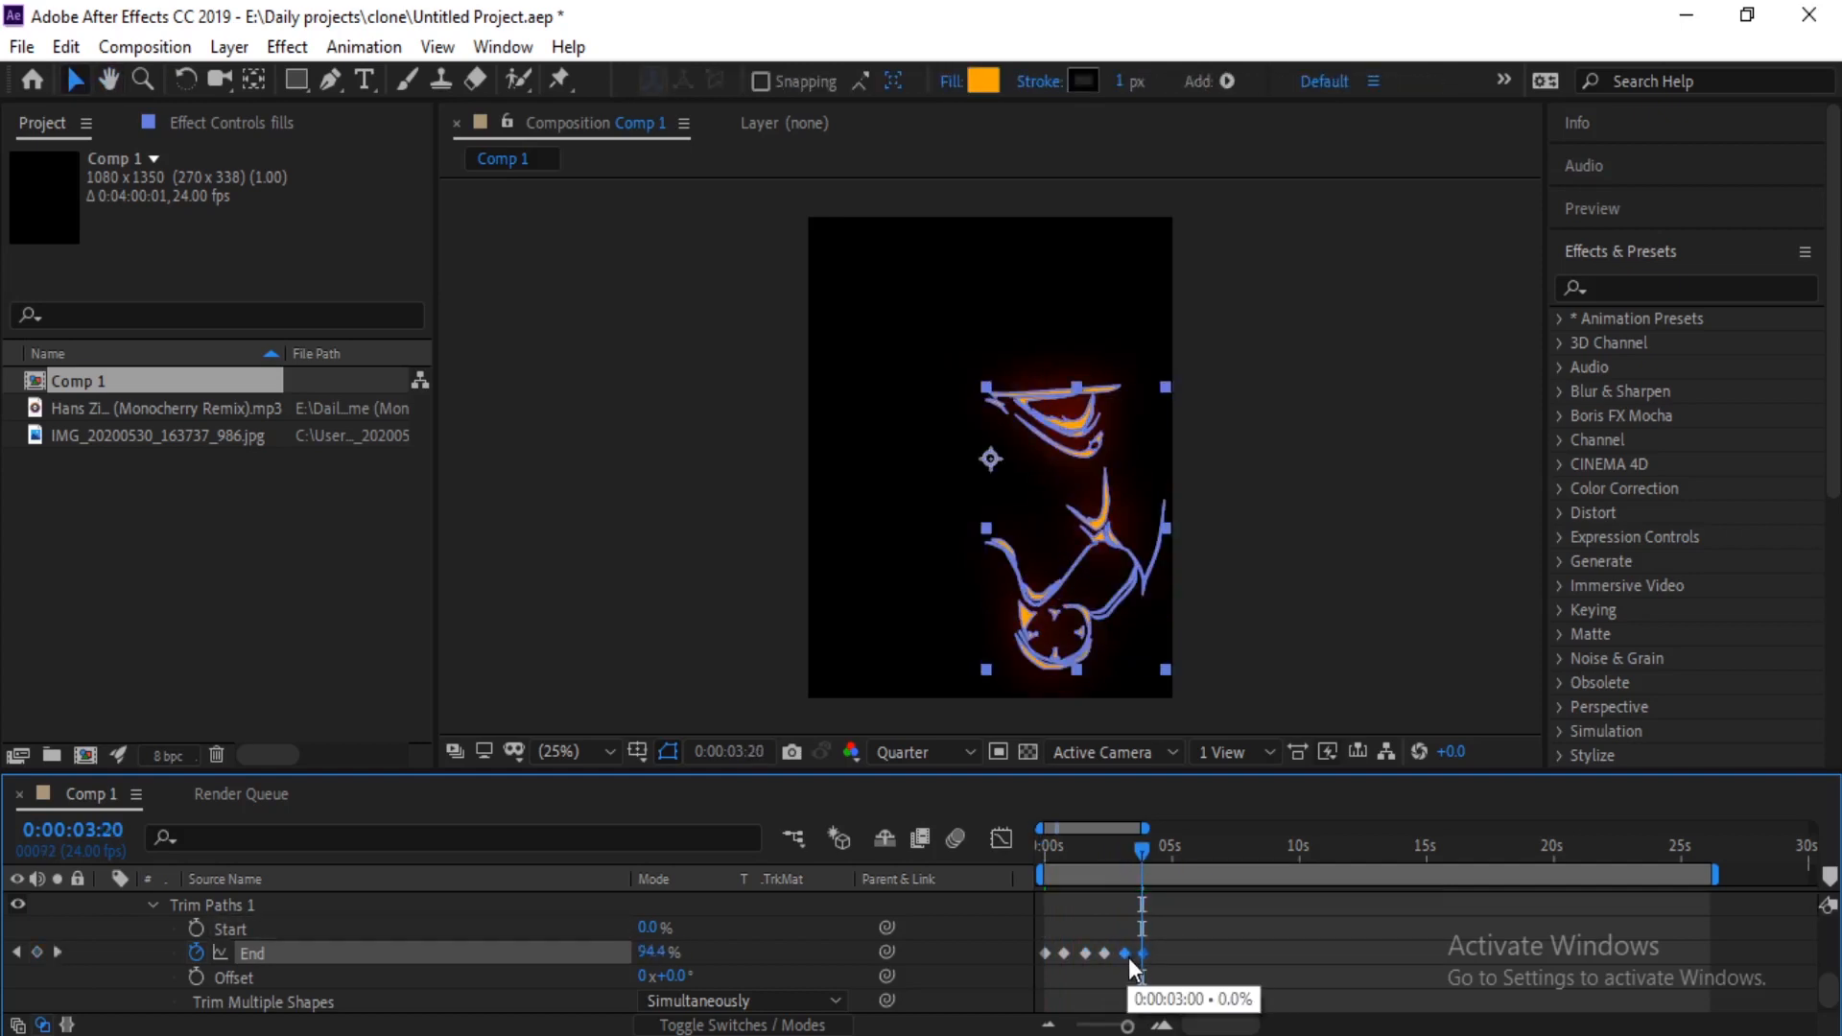
pyautogui.click(1101, 857)
pyautogui.press('space')
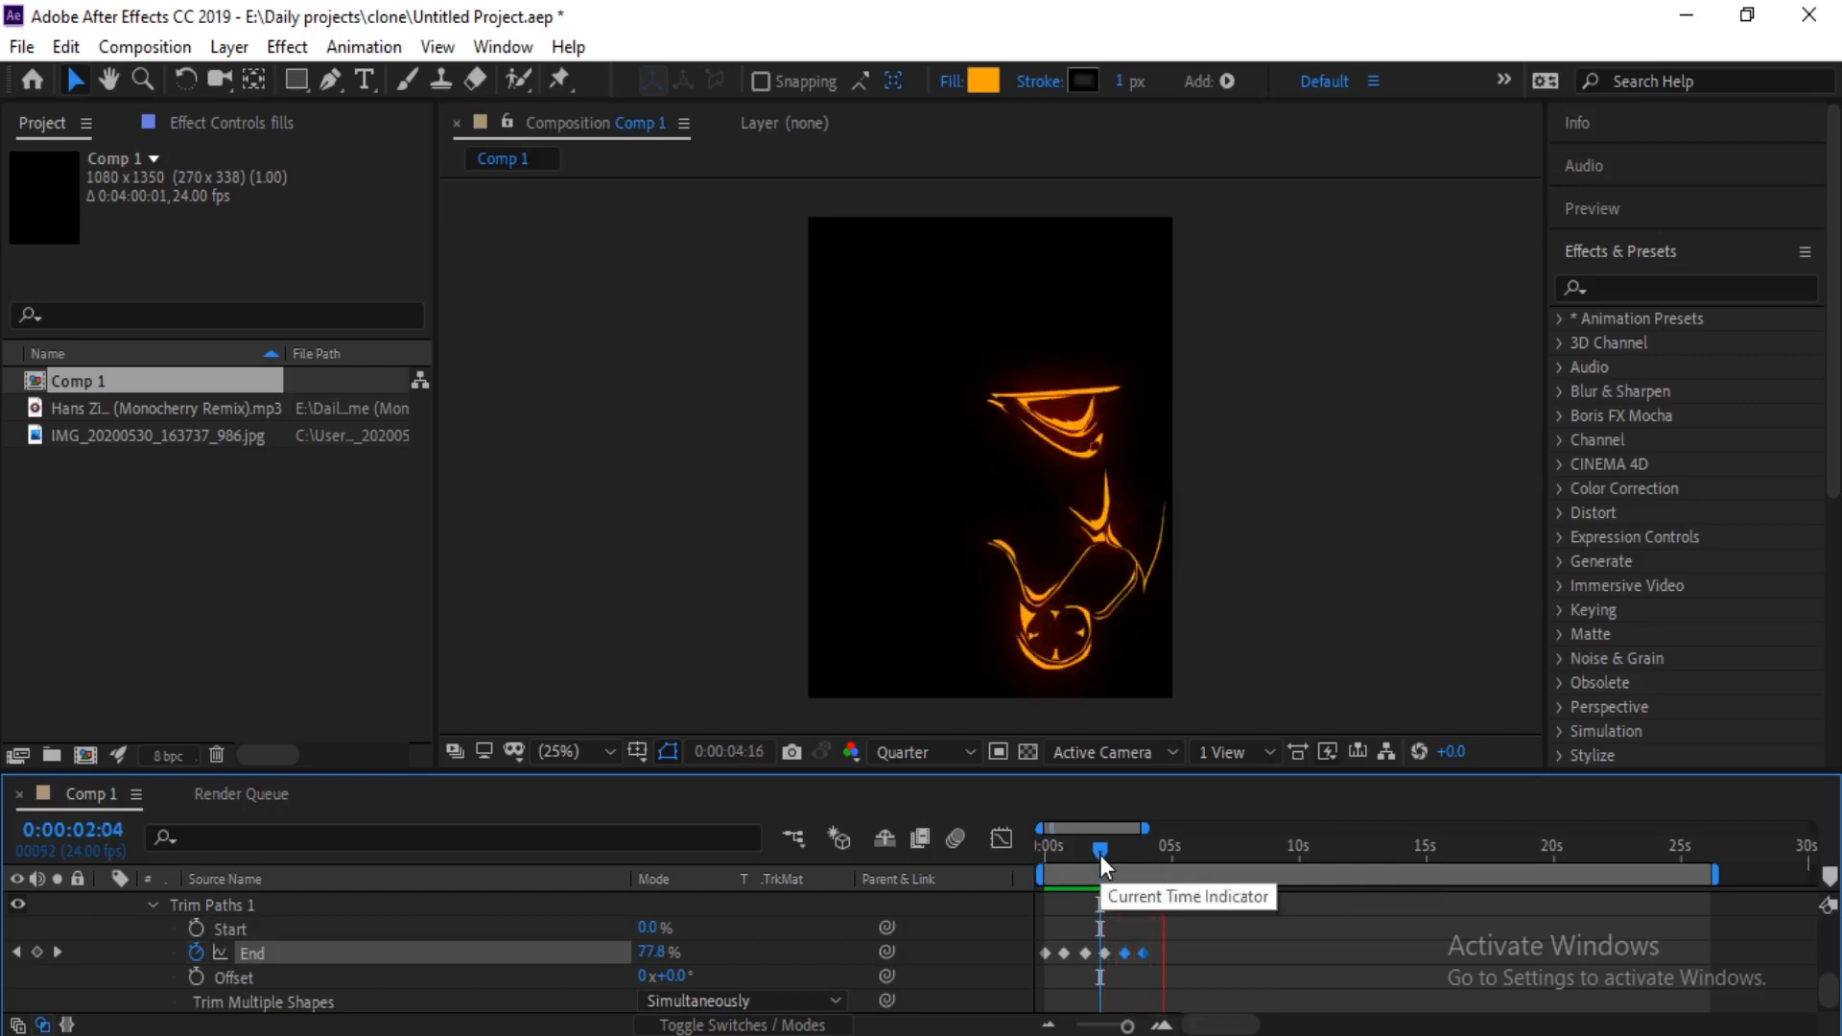
pyautogui.press('space')
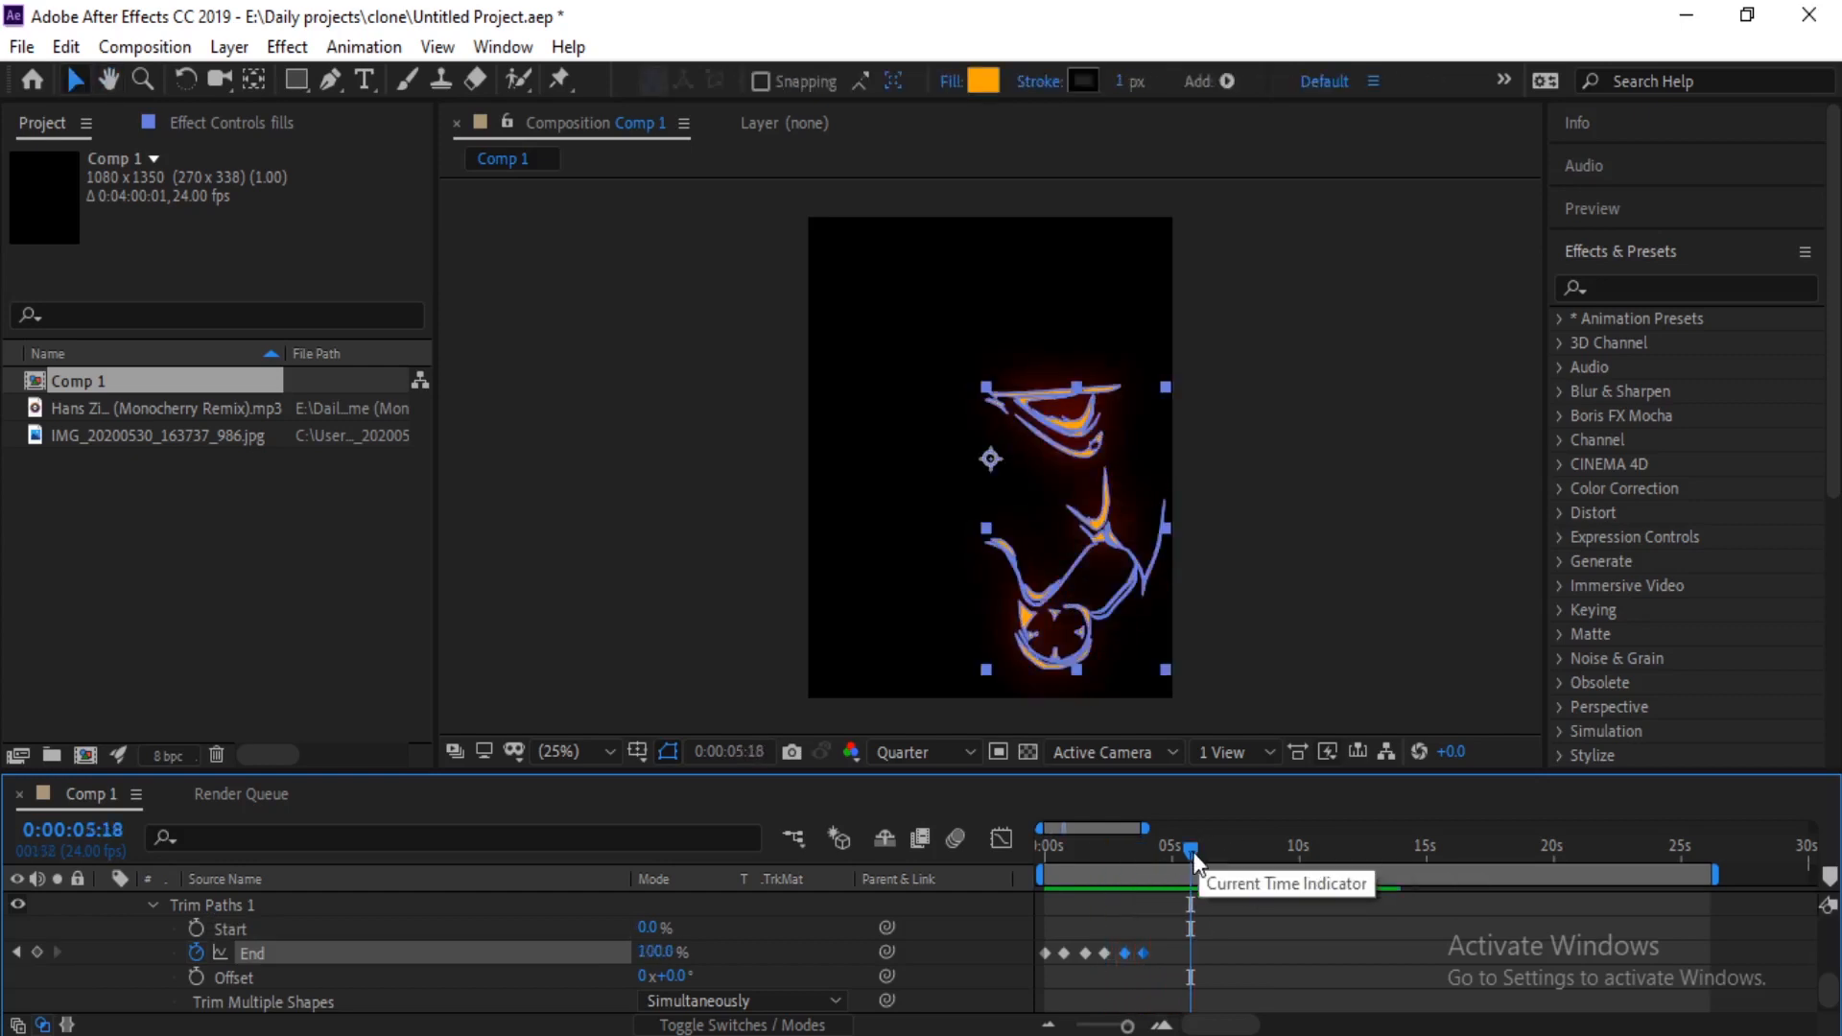
pyautogui.press('space')
pyautogui.press('space')
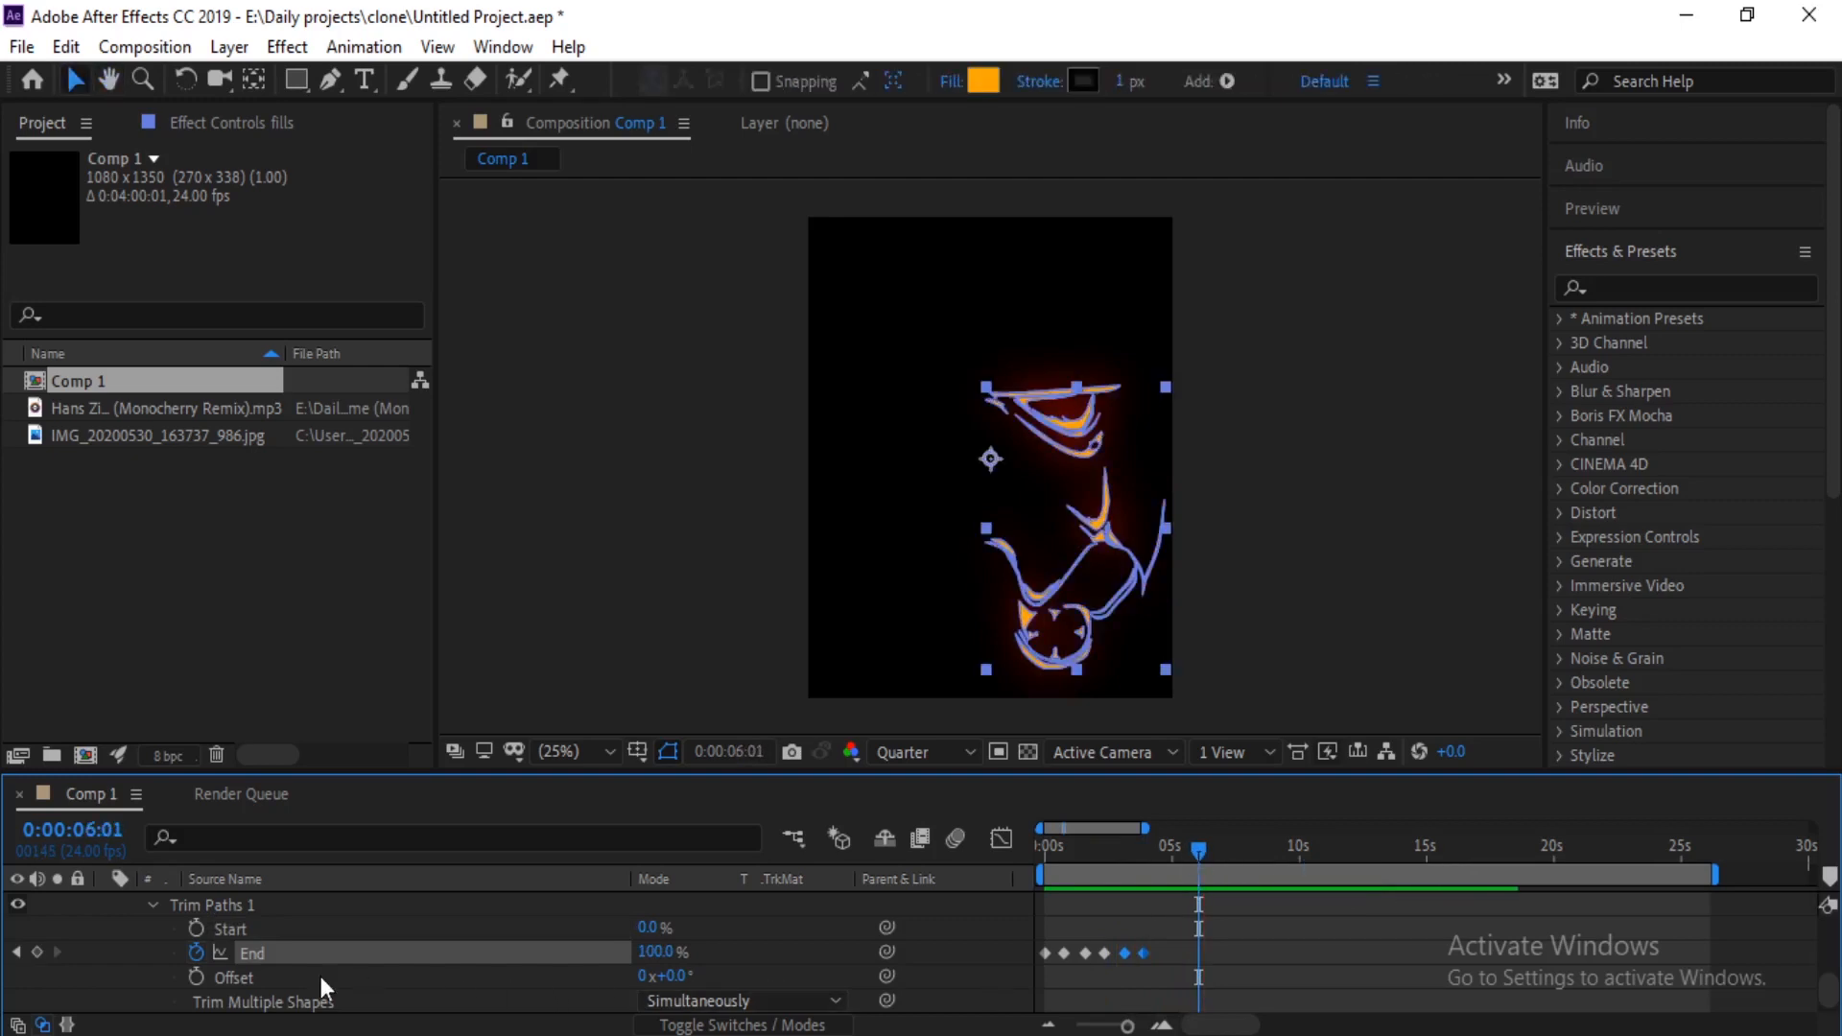
# Step: Copy all six End keyframes from the fills layer to the End property of fills 2 at 0:00:00:00 and preview both halves
pyautogui.moveTo(1176, 925); pyautogui.dragTo(1032, 970)
pyautogui.scroll(2, 358, 960)
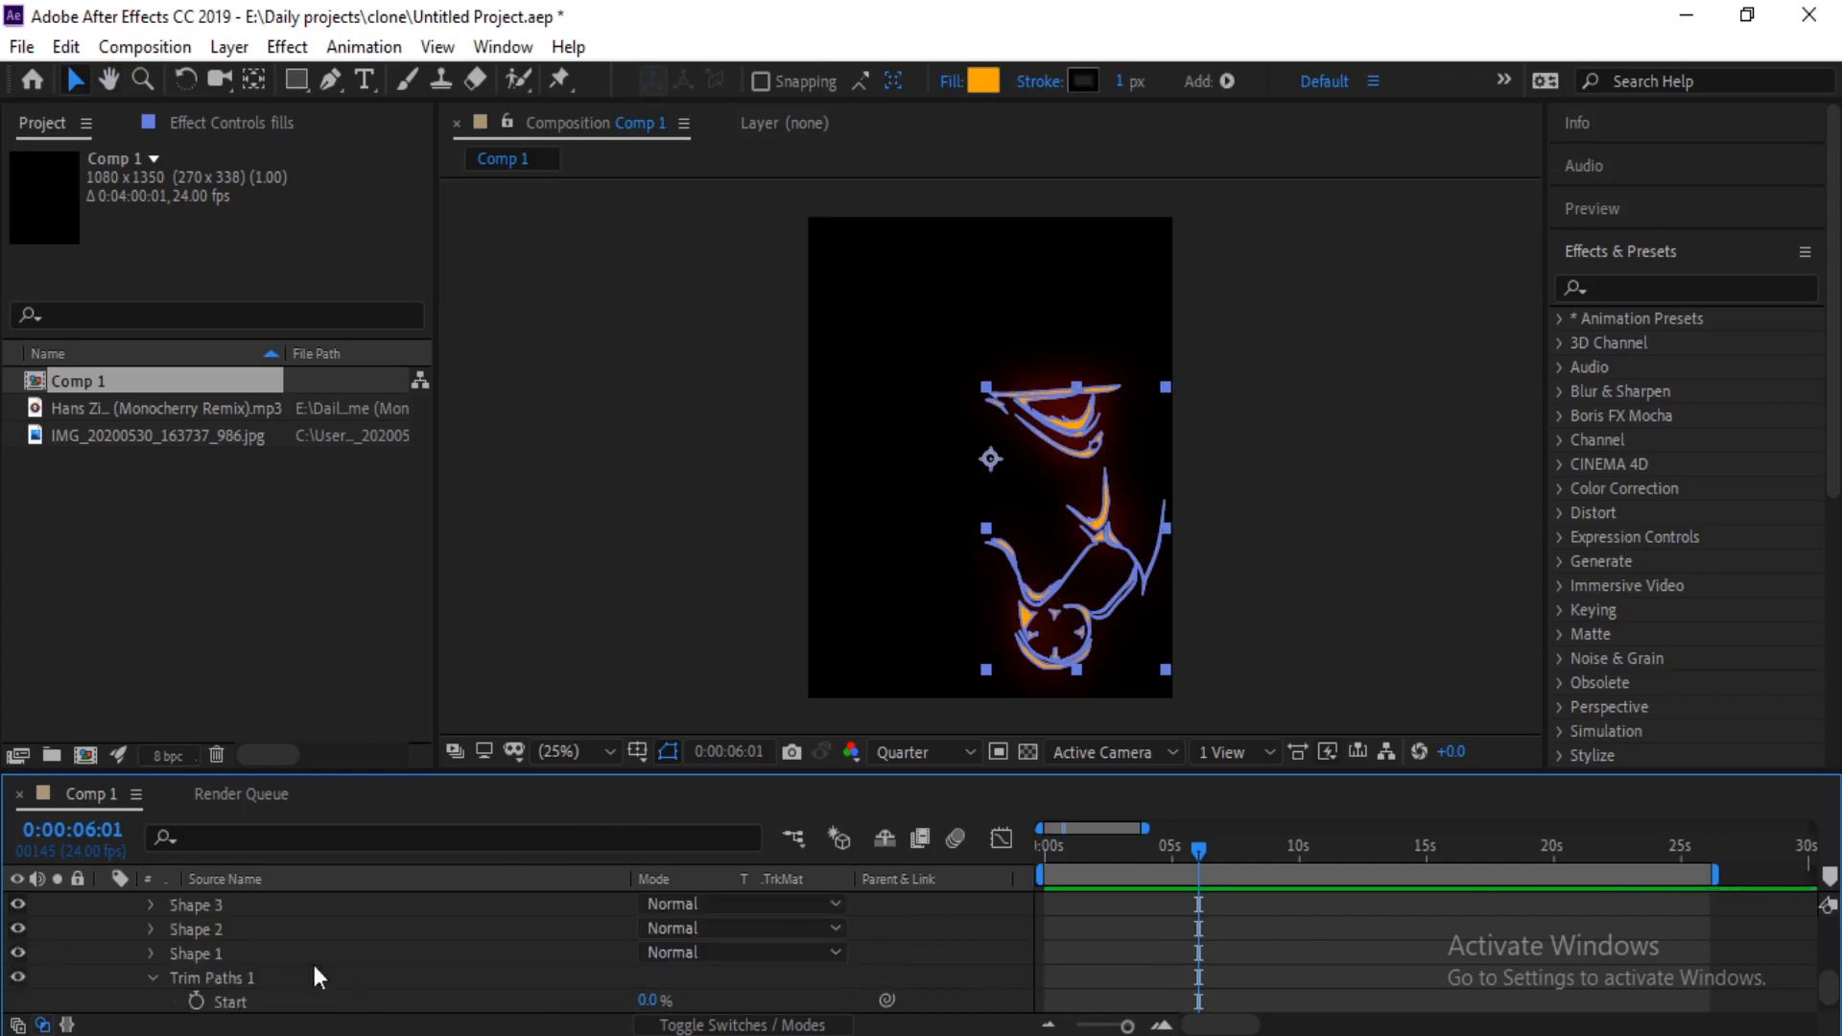
pyautogui.scroll(3, 288, 960)
pyautogui.scroll(3, 248, 961)
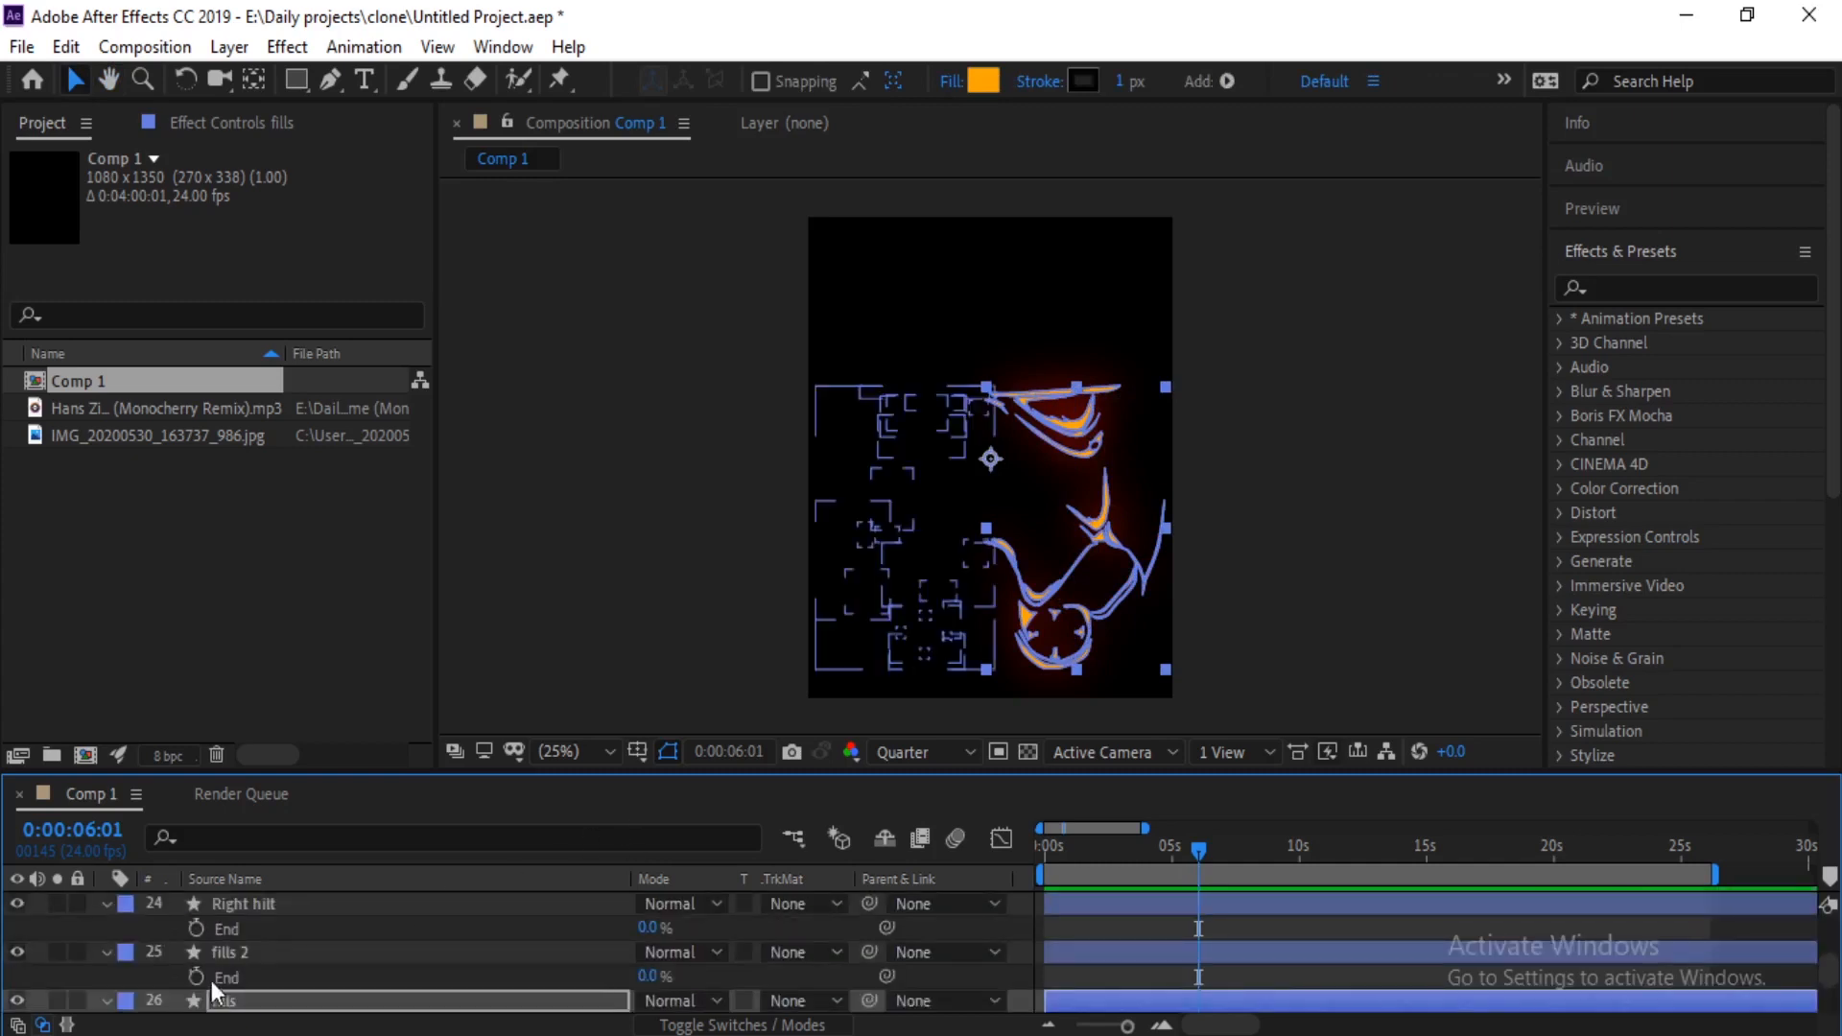
pyautogui.click(237, 953)
pyautogui.click(225, 975)
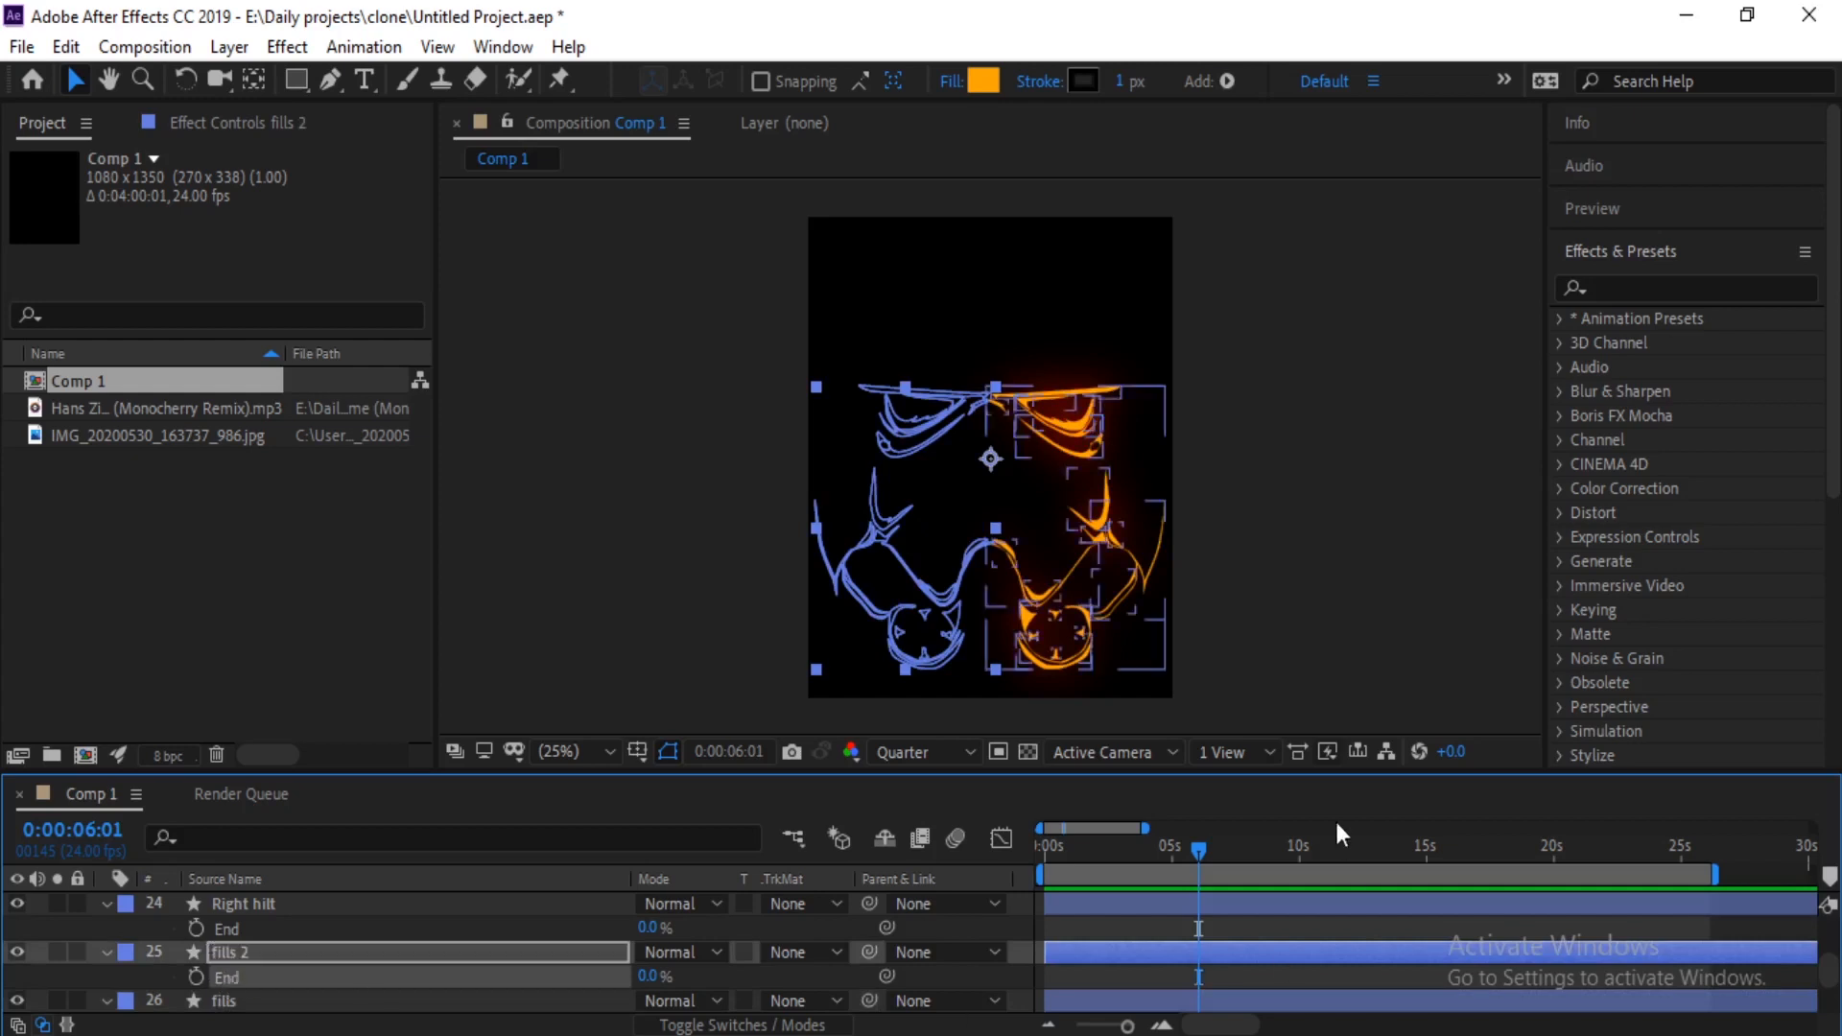
pyautogui.click(1036, 850)
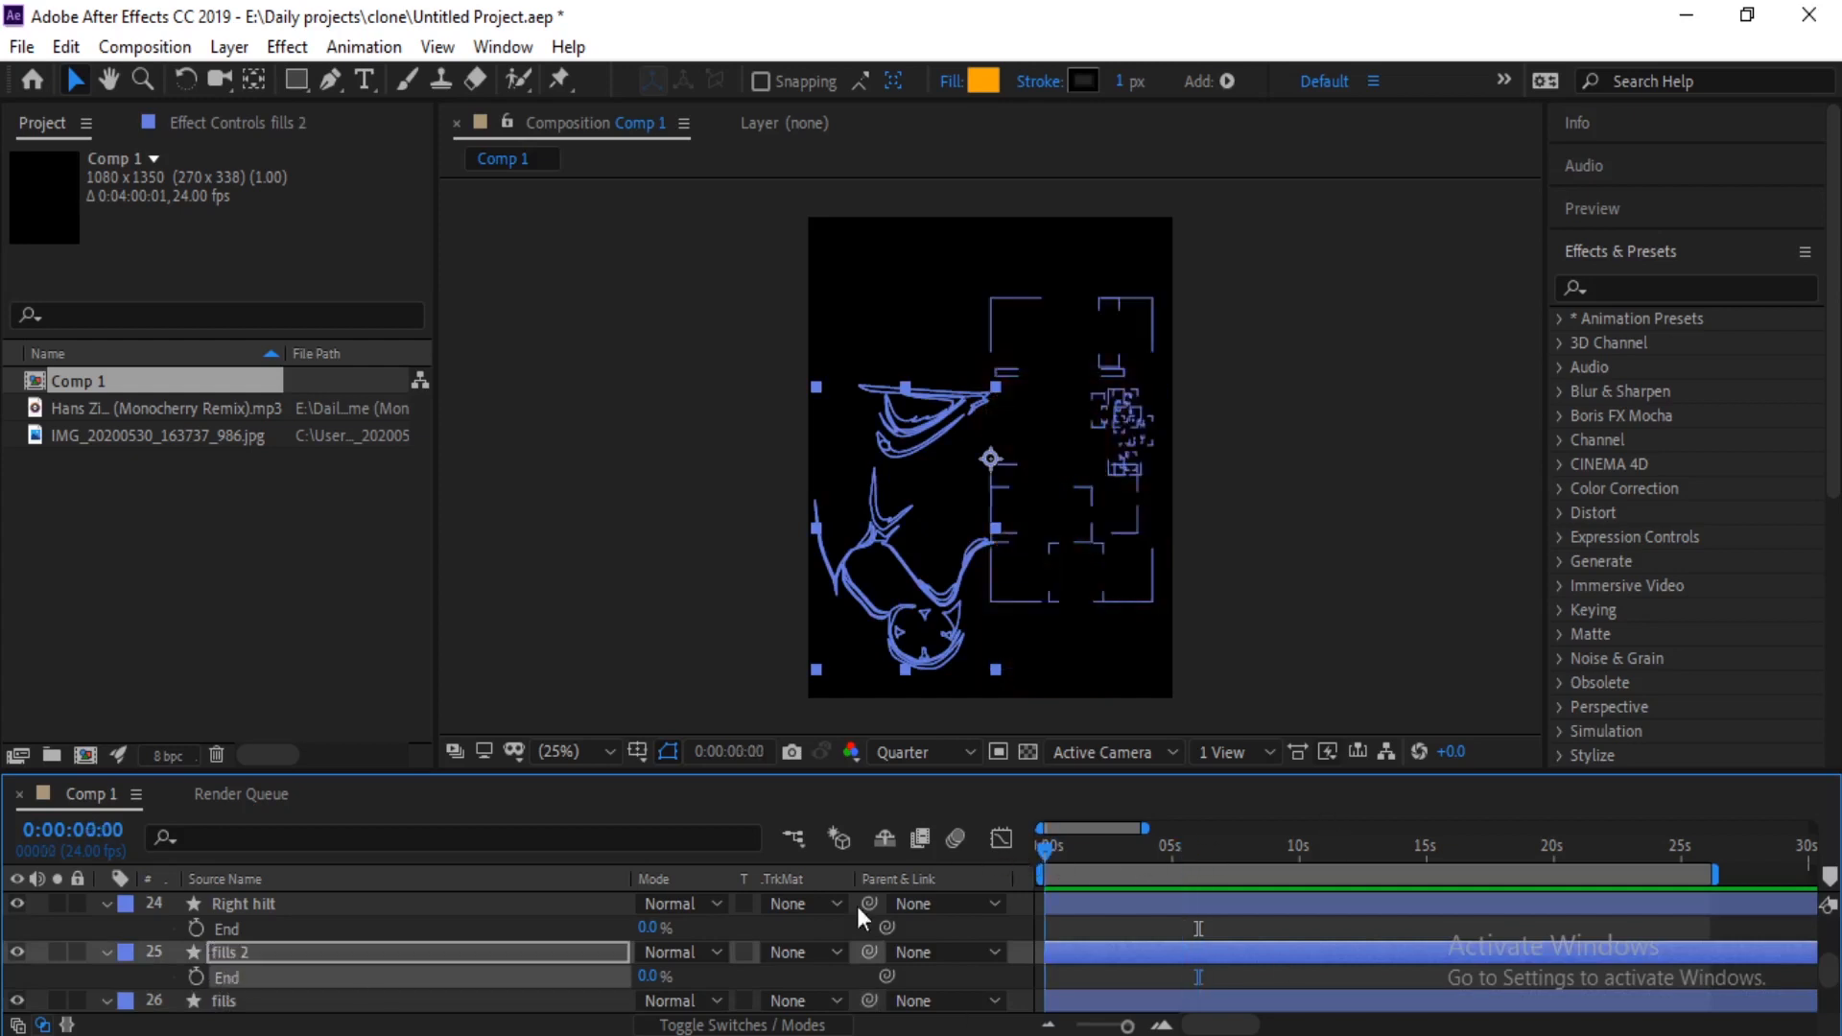
pyautogui.hotkey('ctrl', 'v')
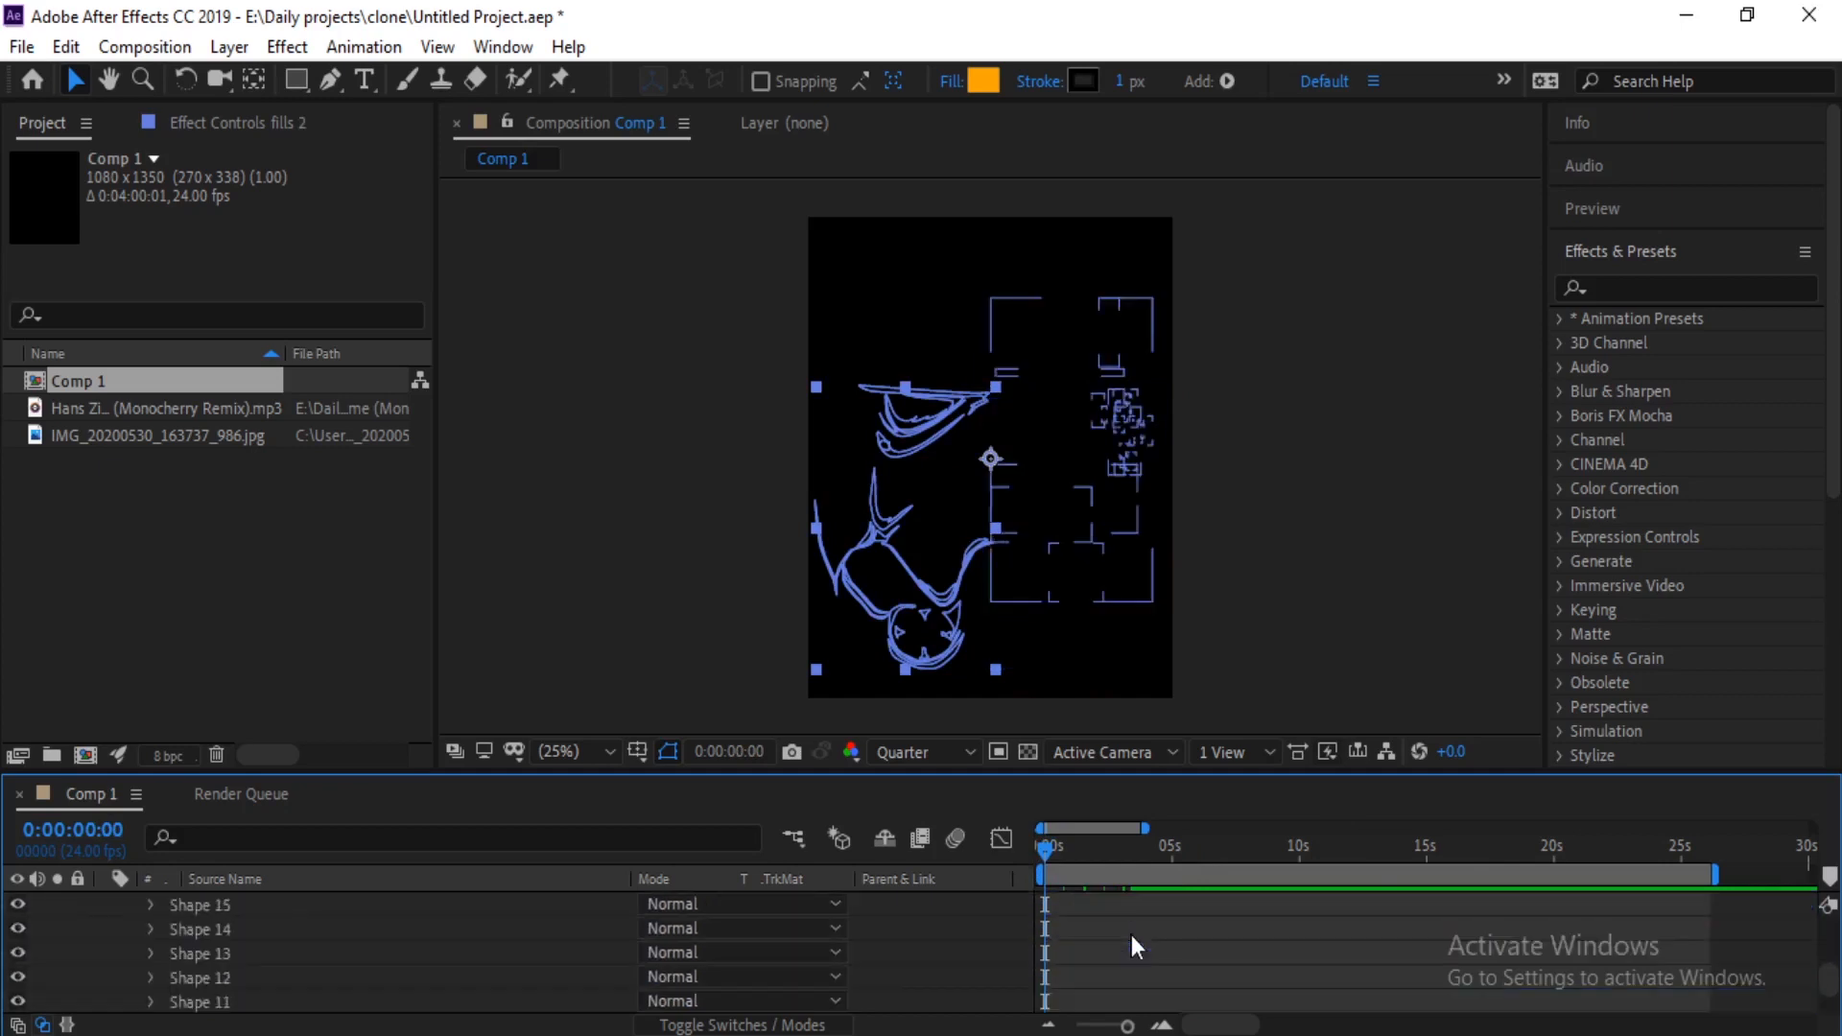
pyautogui.press('space')
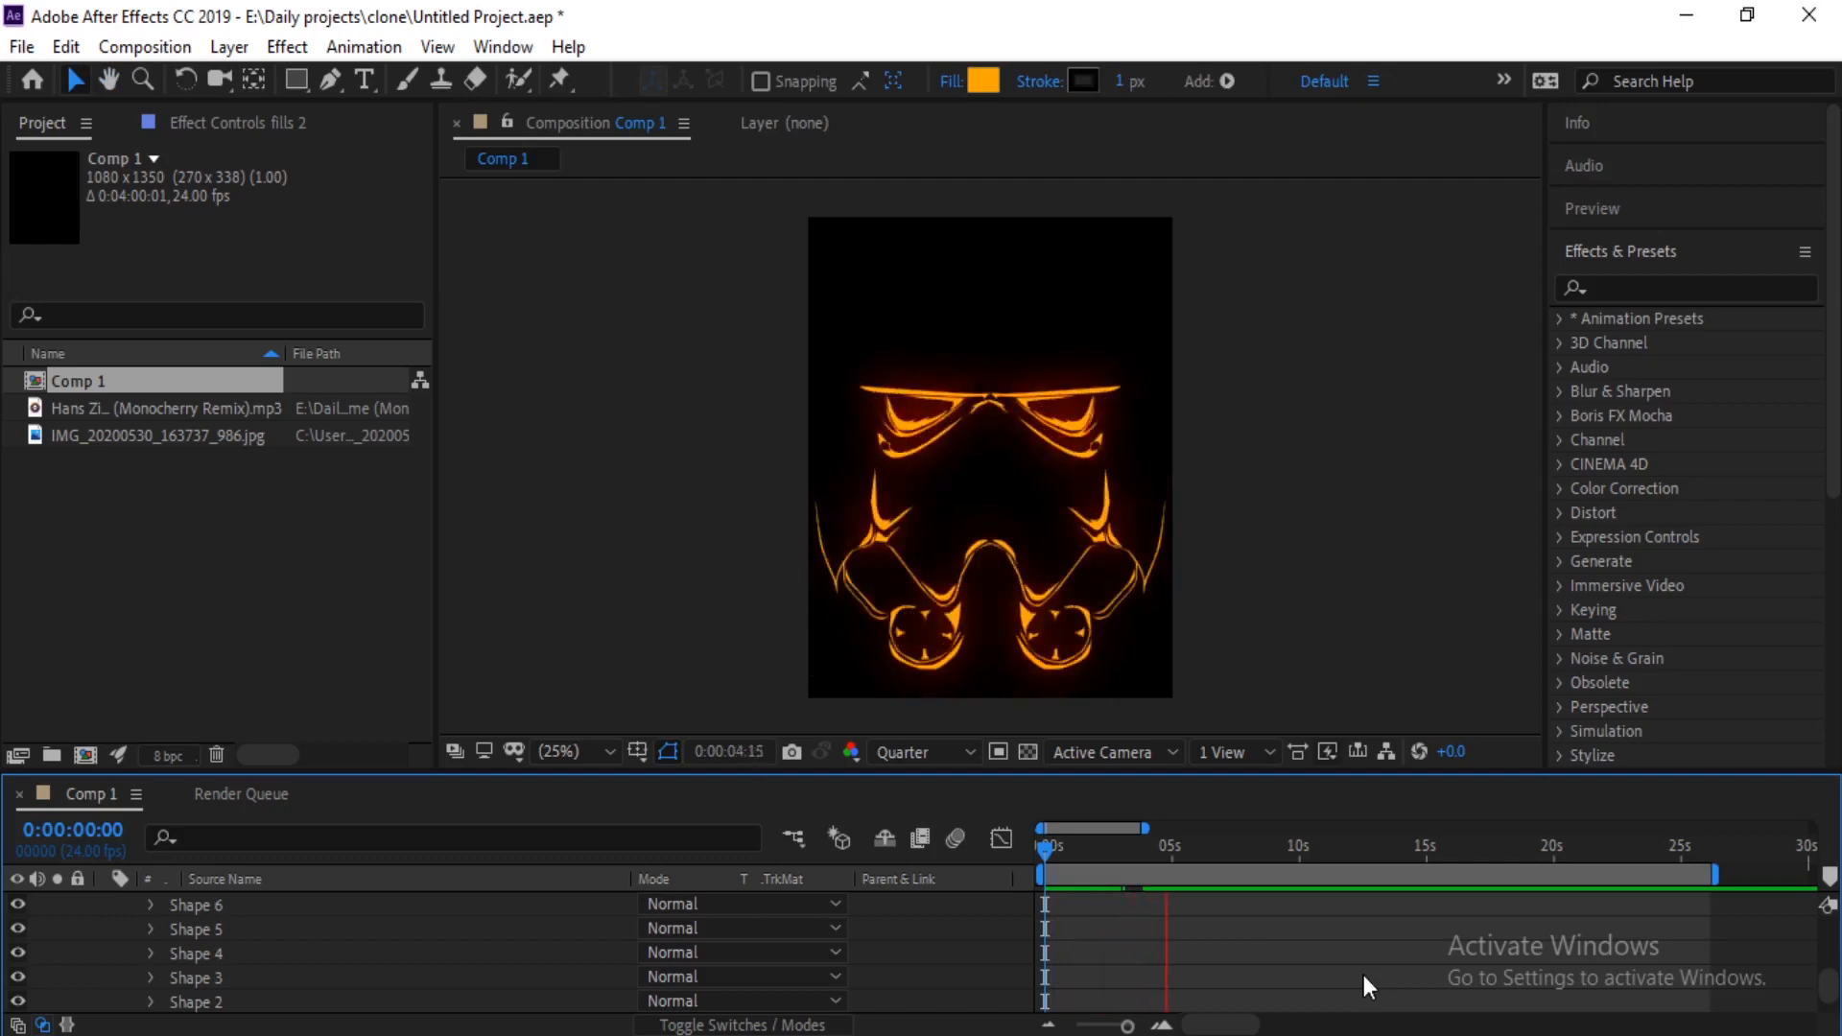
pyautogui.click(1363, 975)
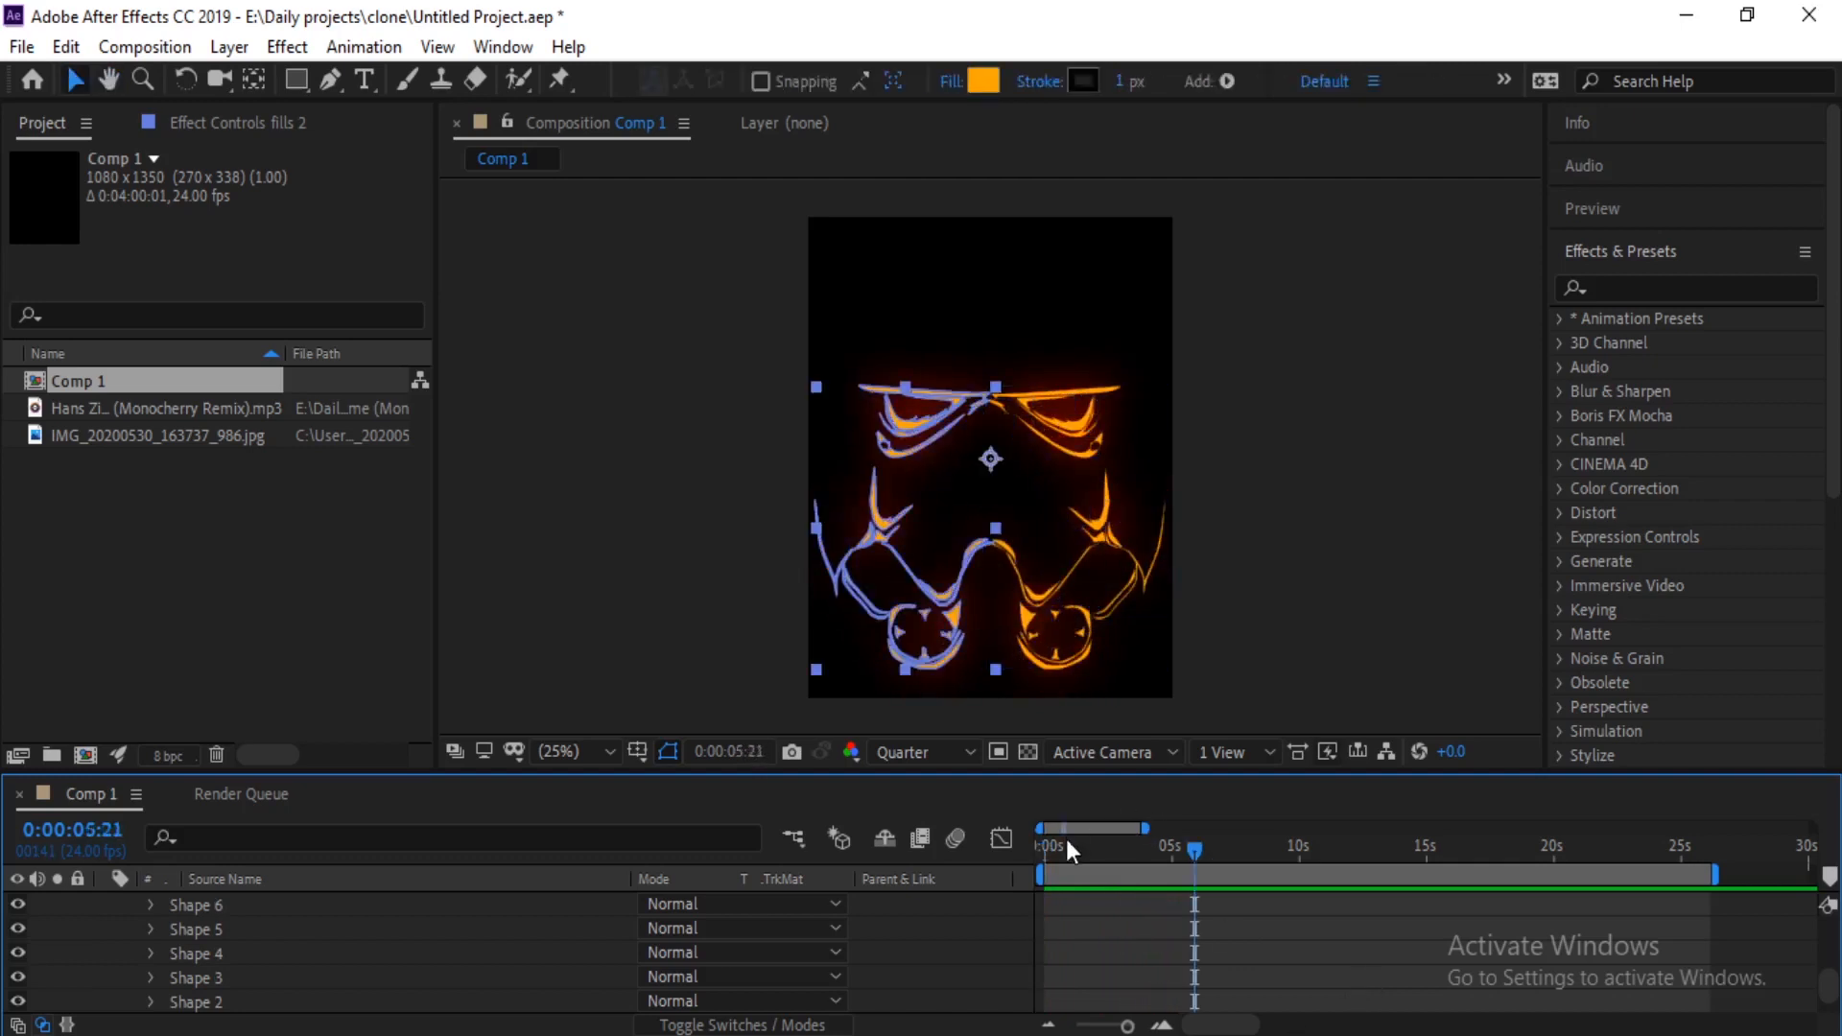
# Step: Select all End keyframes on the fills and fills 2 layers and apply Easy Ease to them
pyautogui.scroll(-5, 1147, 956)
pyautogui.scroll(3, 1143, 952)
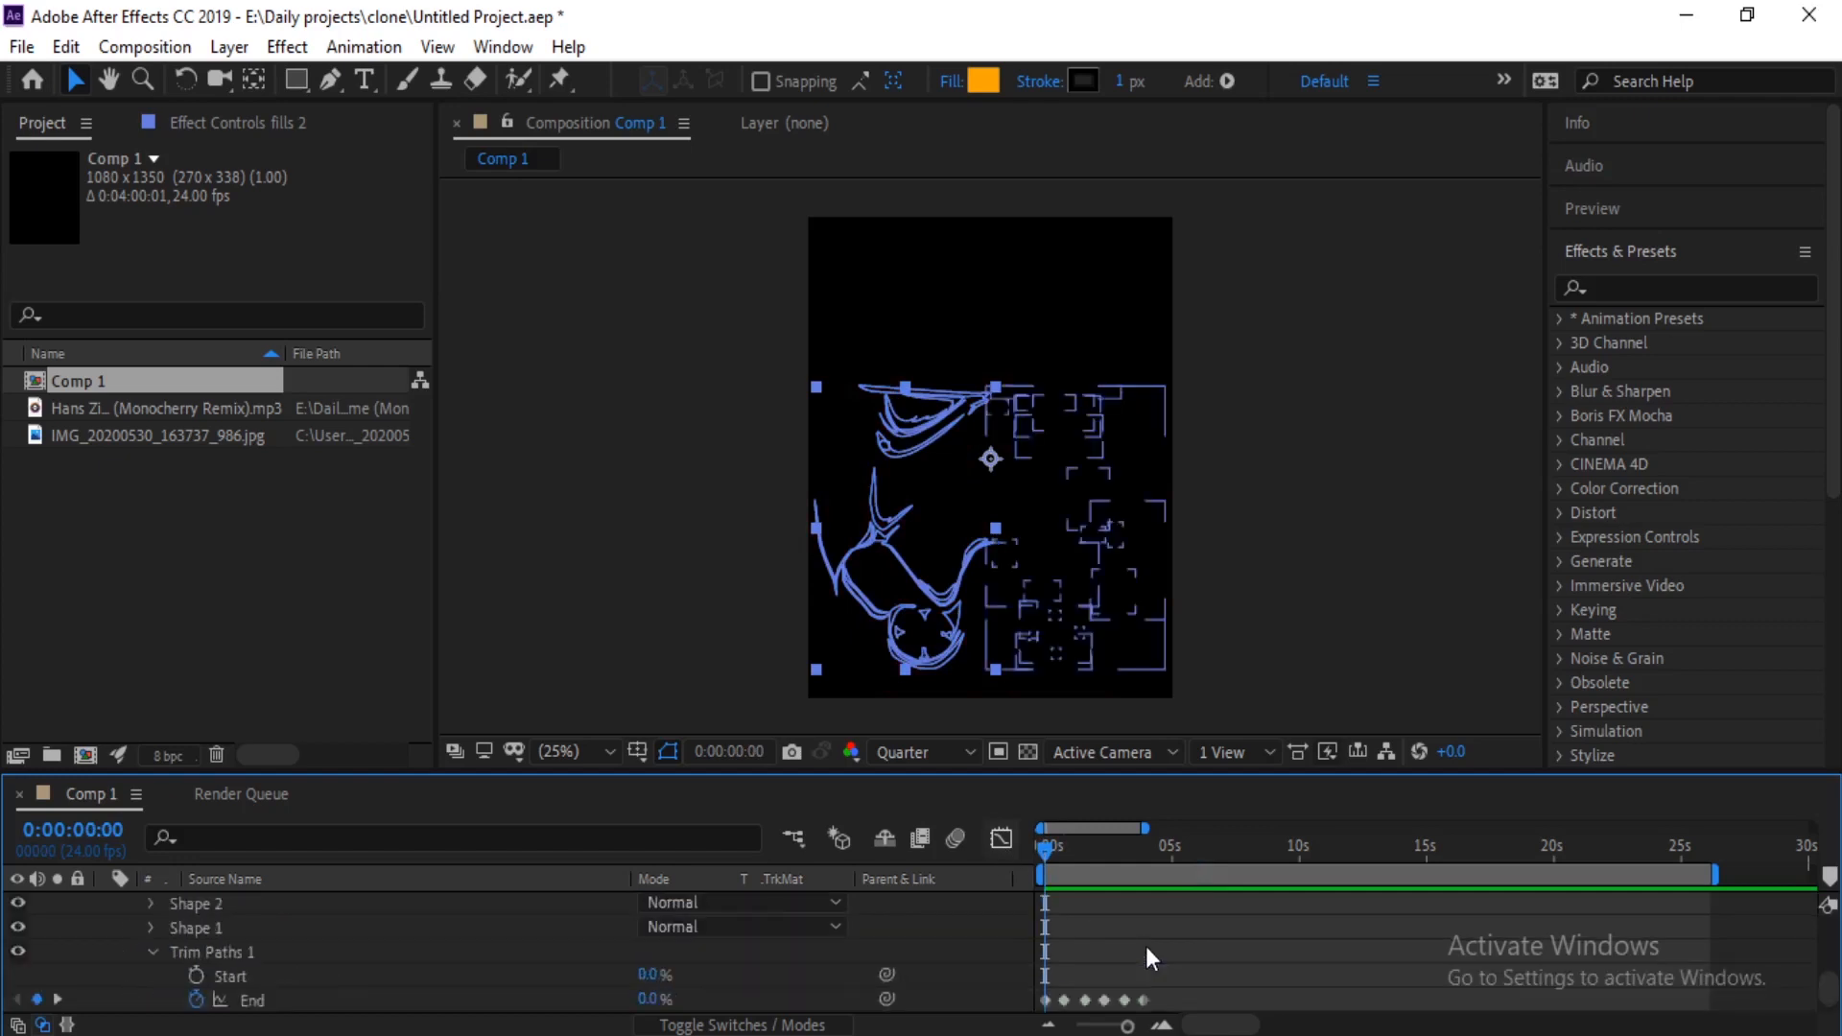
pyautogui.scroll(-1, 1145, 946)
pyautogui.moveTo(1171, 917); pyautogui.dragTo(1019, 940)
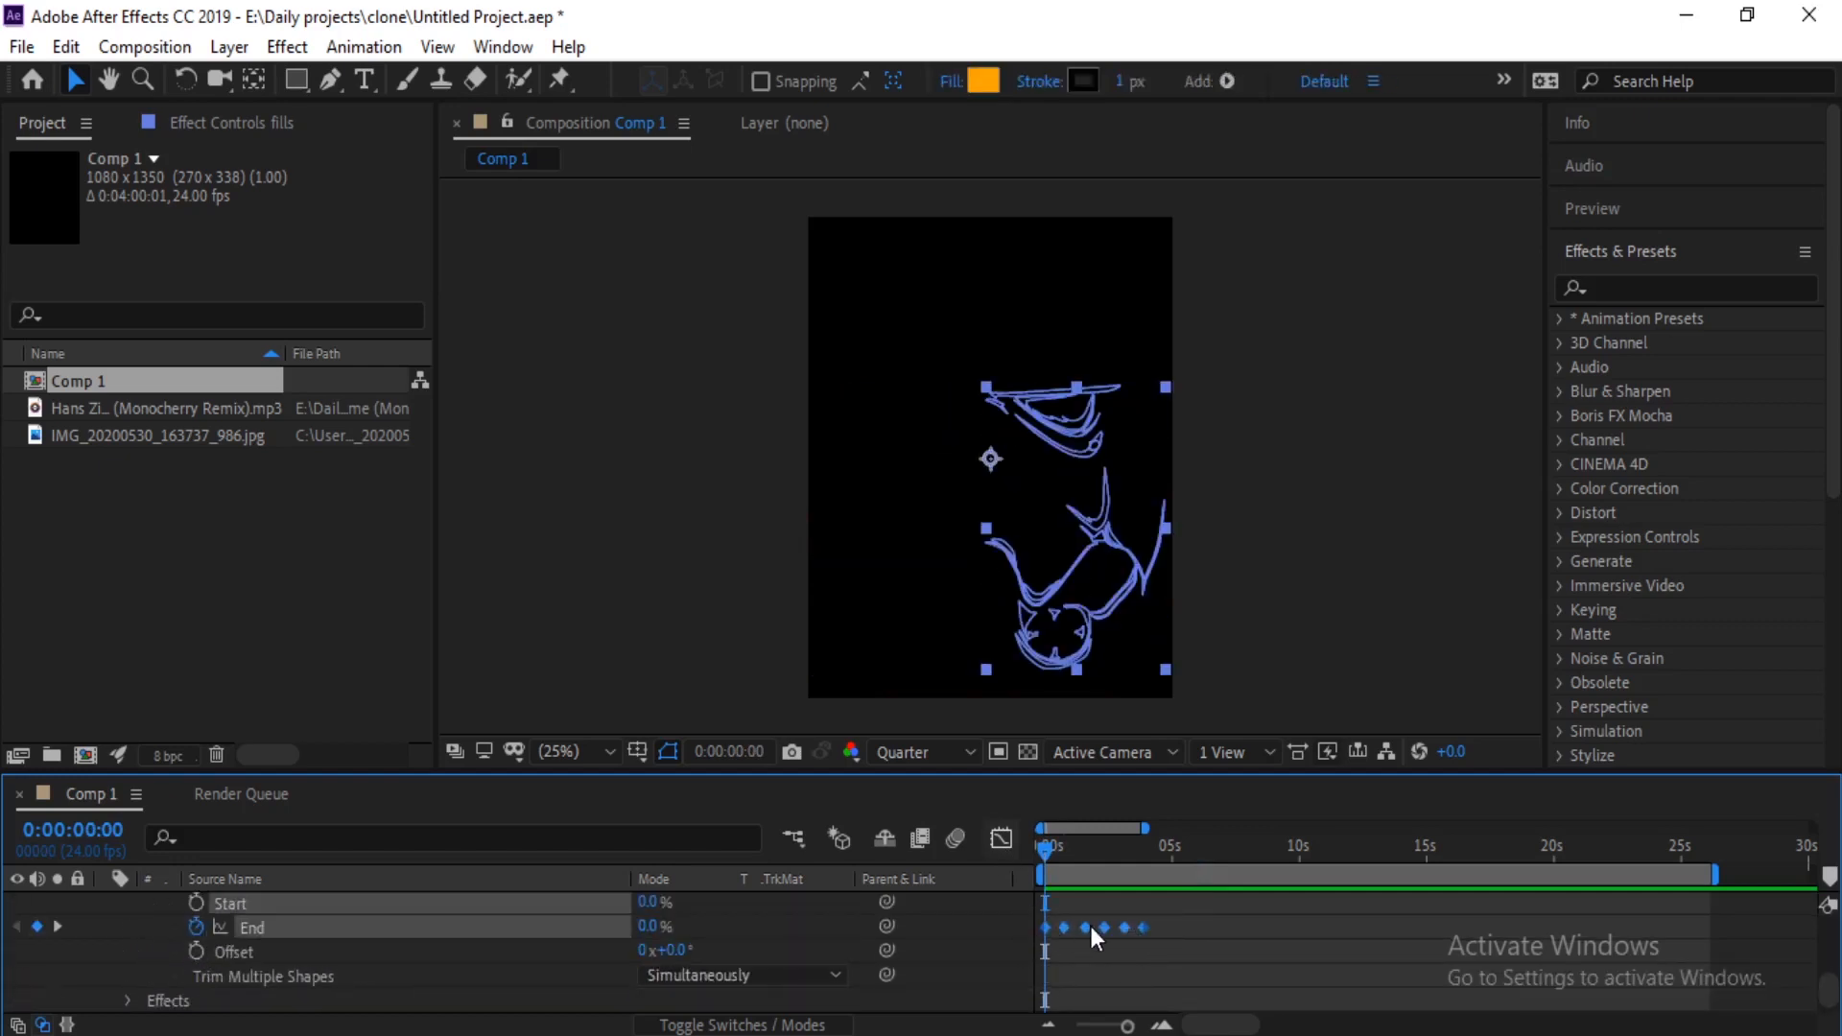
pyautogui.scroll(3, 1089, 923)
pyautogui.scroll(3, 1094, 931)
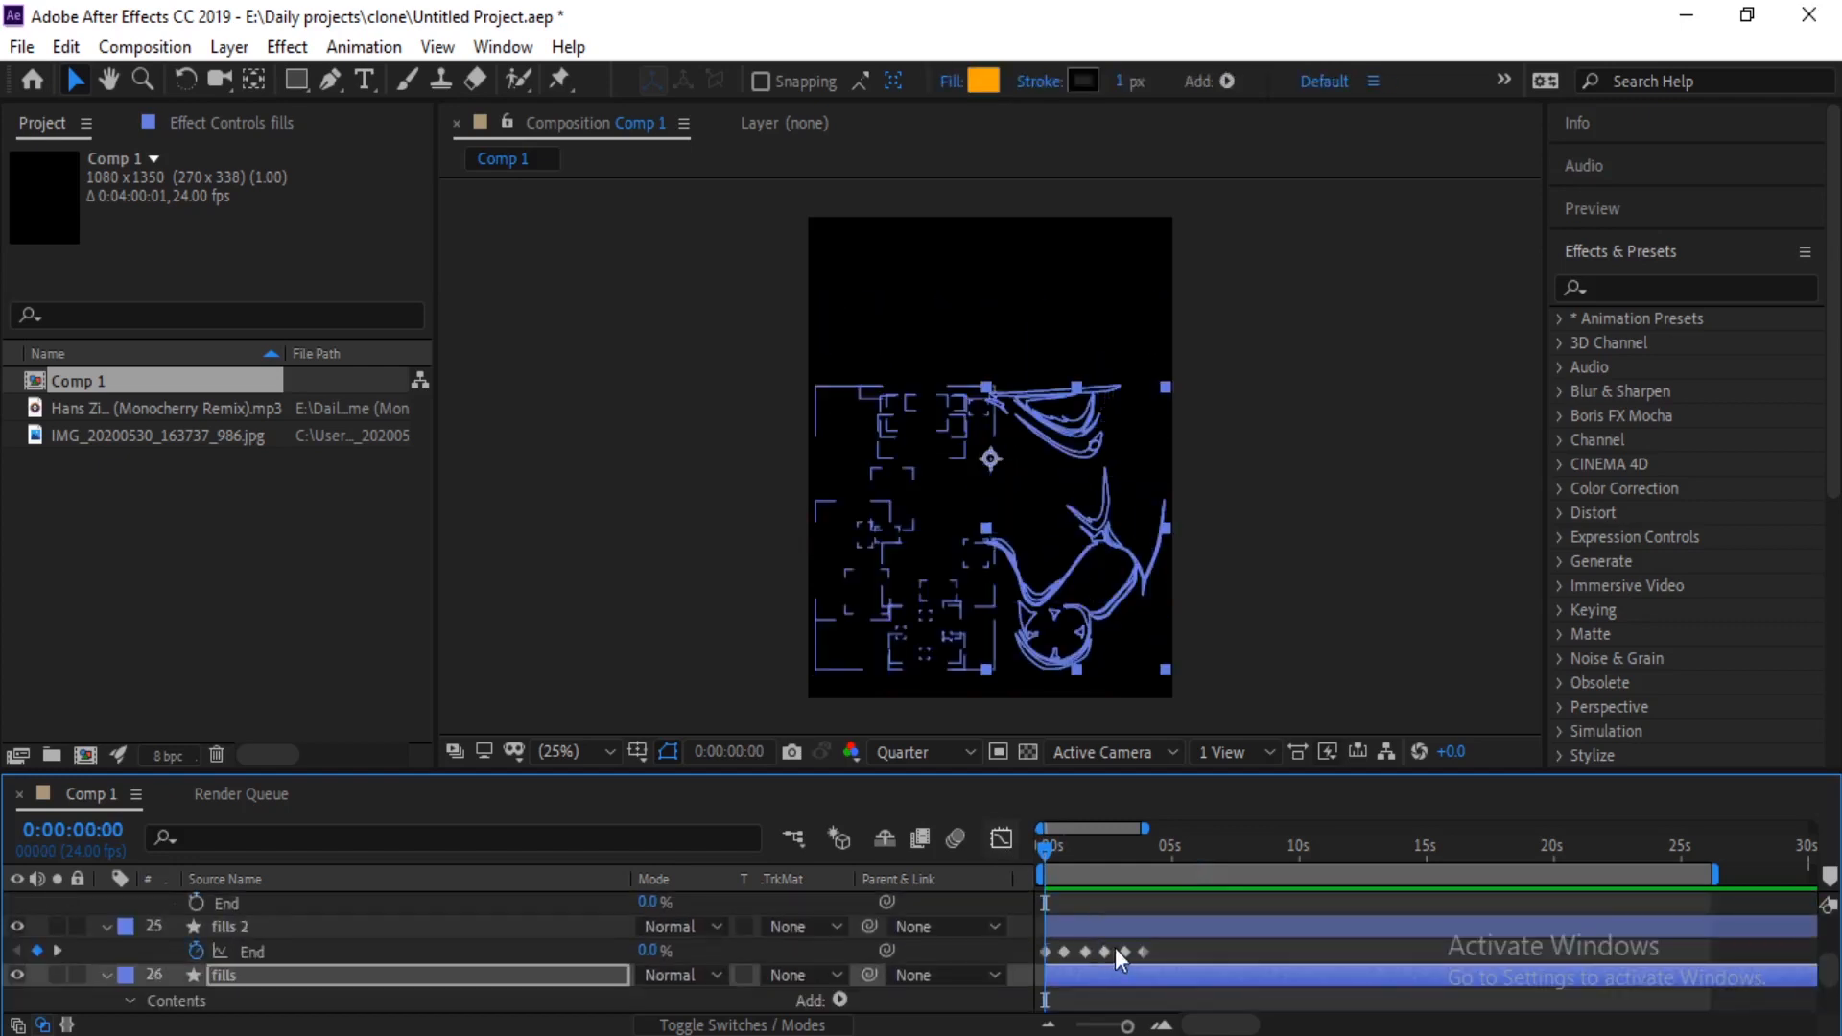
pyautogui.moveTo(1187, 951); pyautogui.dragTo(1028, 964)
pyautogui.rightClick(1070, 952)
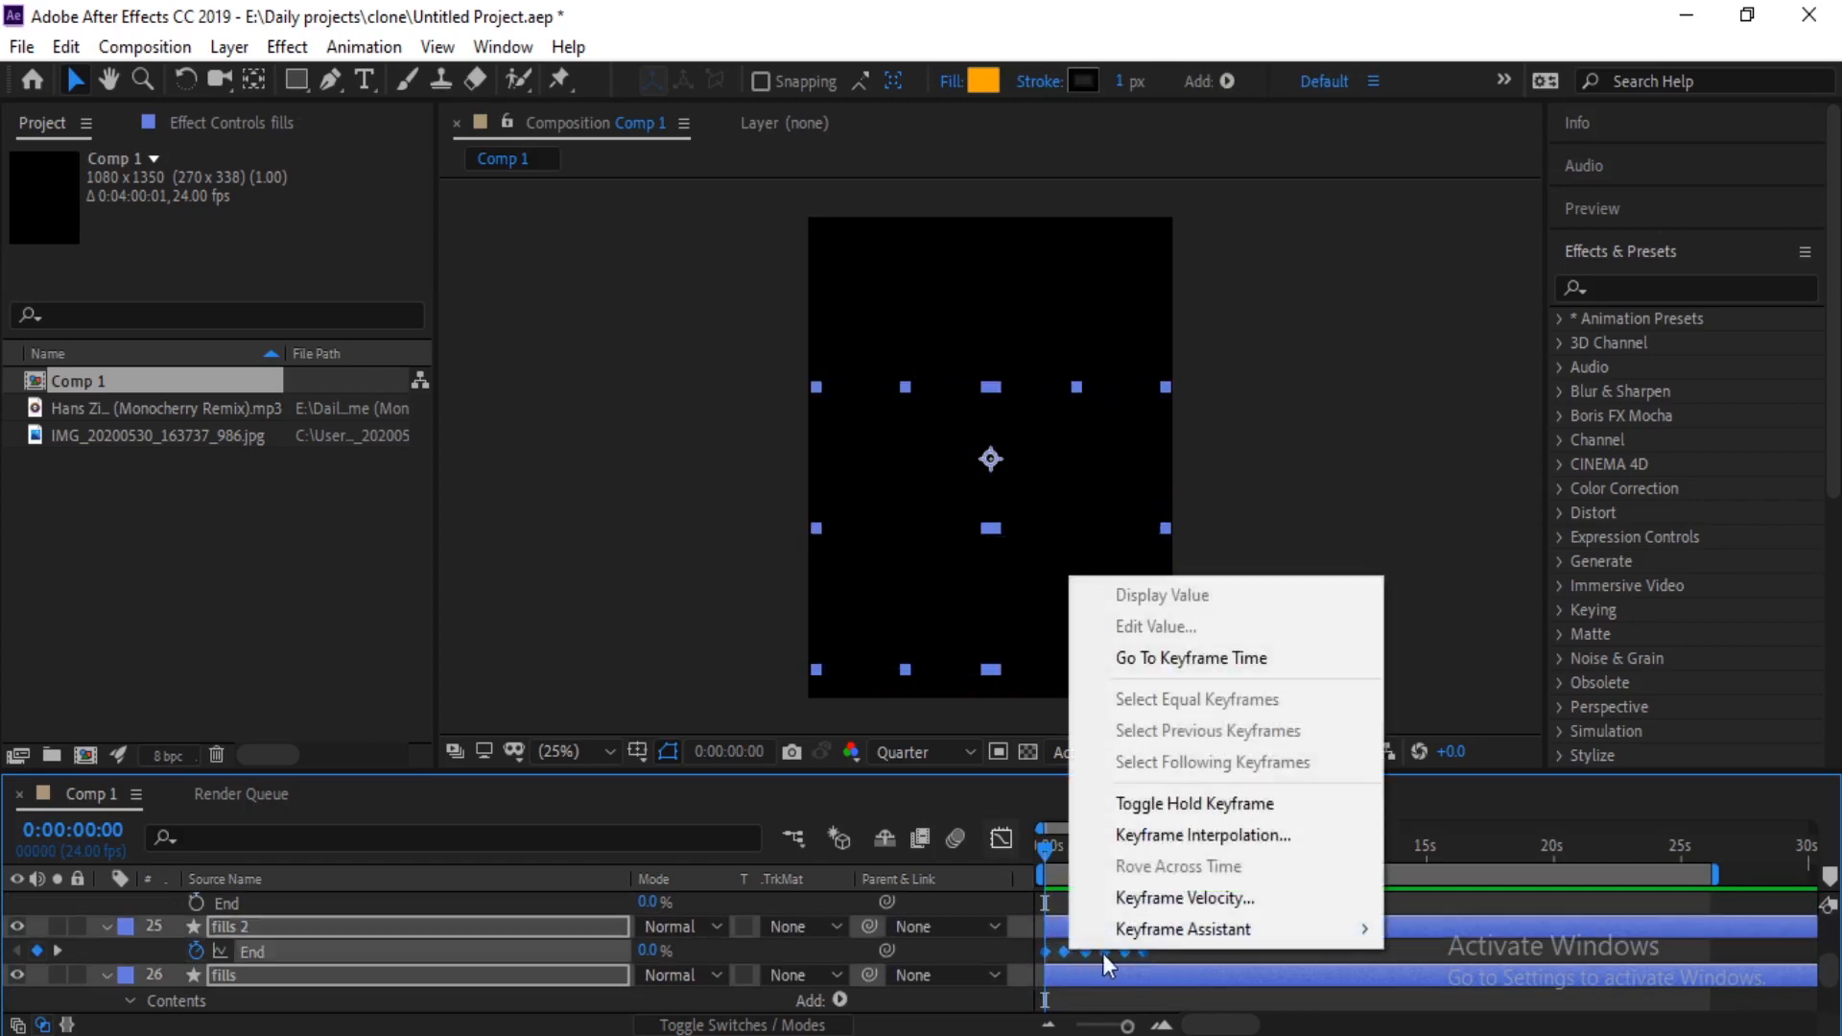
pyautogui.moveTo(1148, 931)
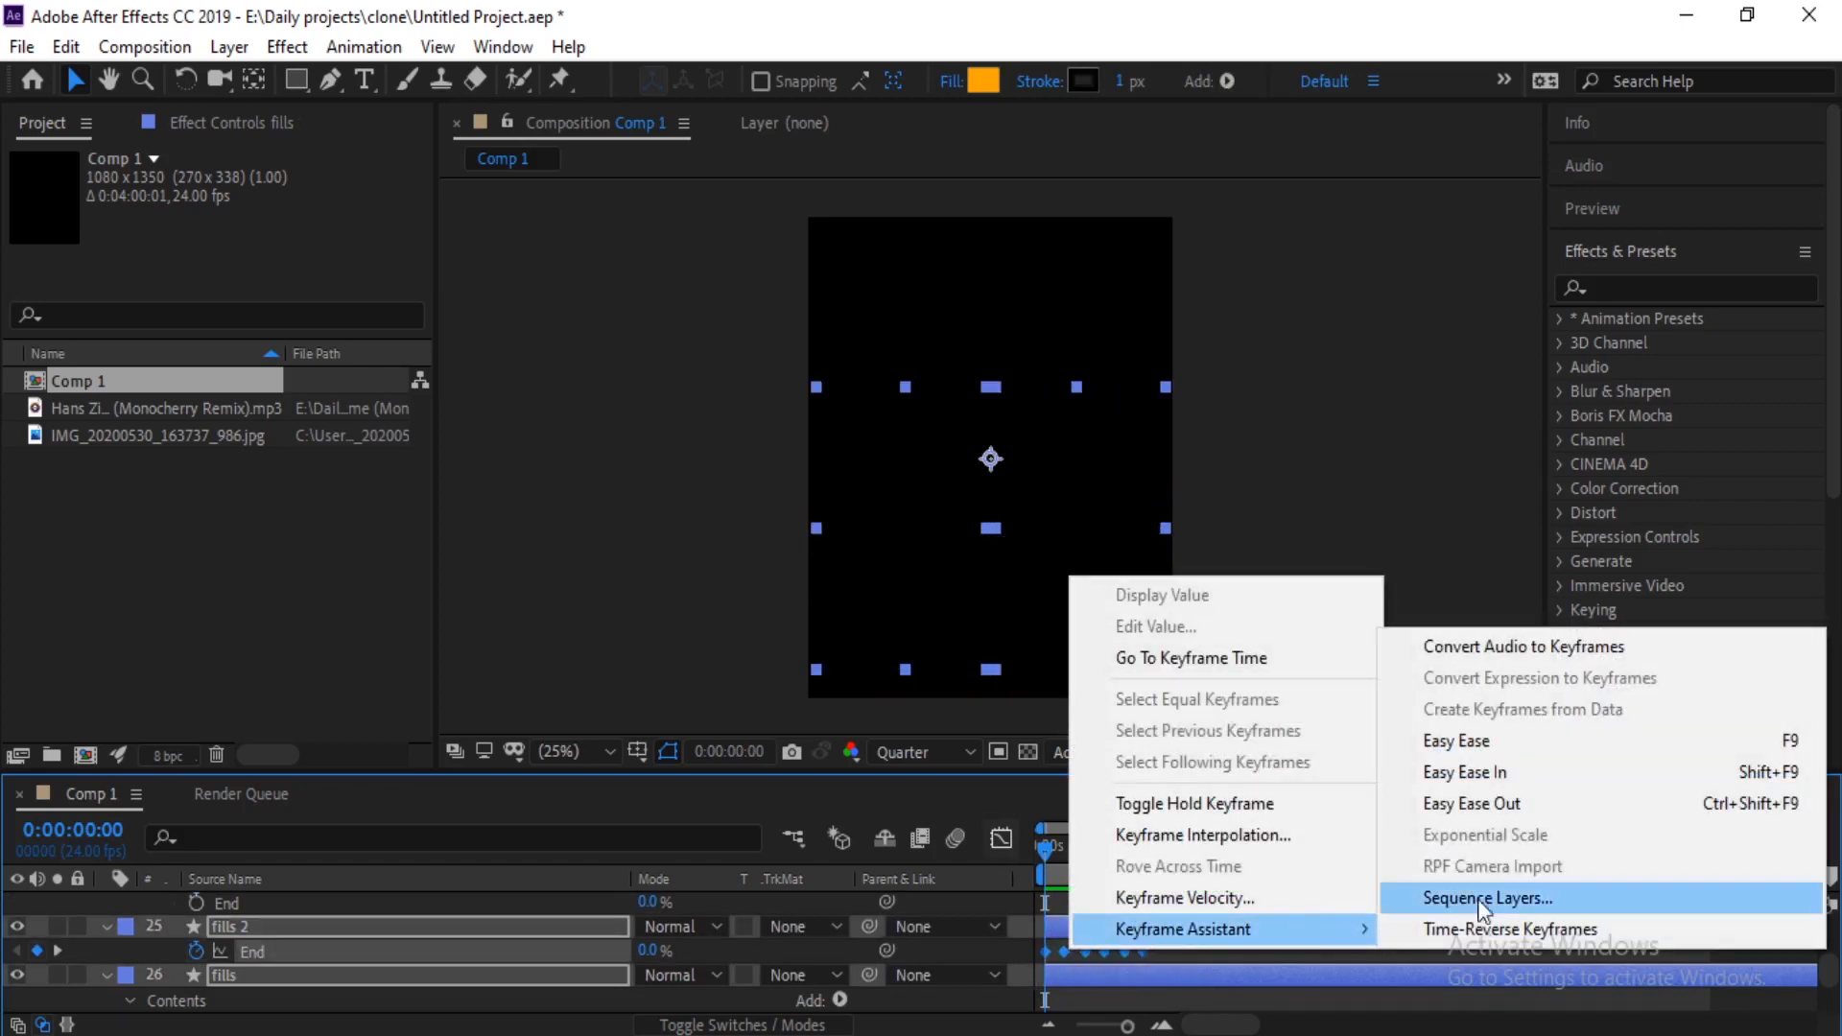
pyautogui.click(1514, 753)
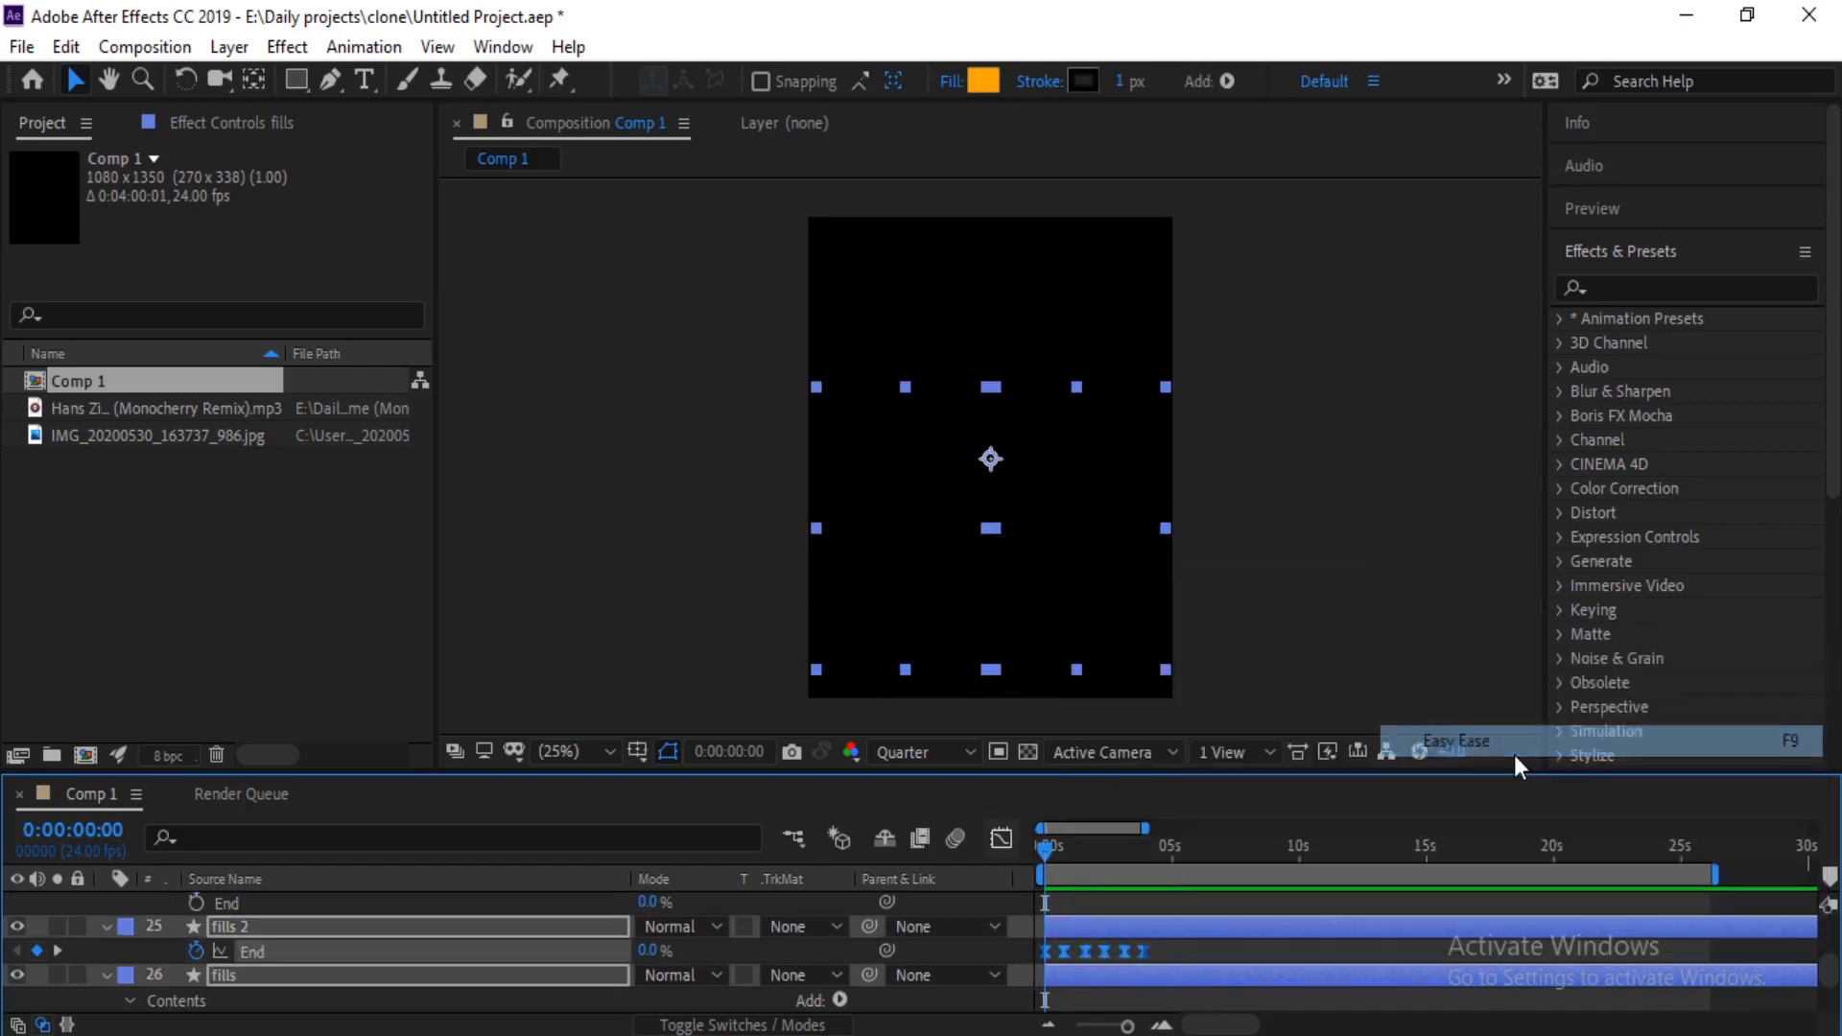
# Step: Preview the eased fills animation with the music, replaying it from 0:00:05:05
pyautogui.click(1193, 946)
pyautogui.press('space')
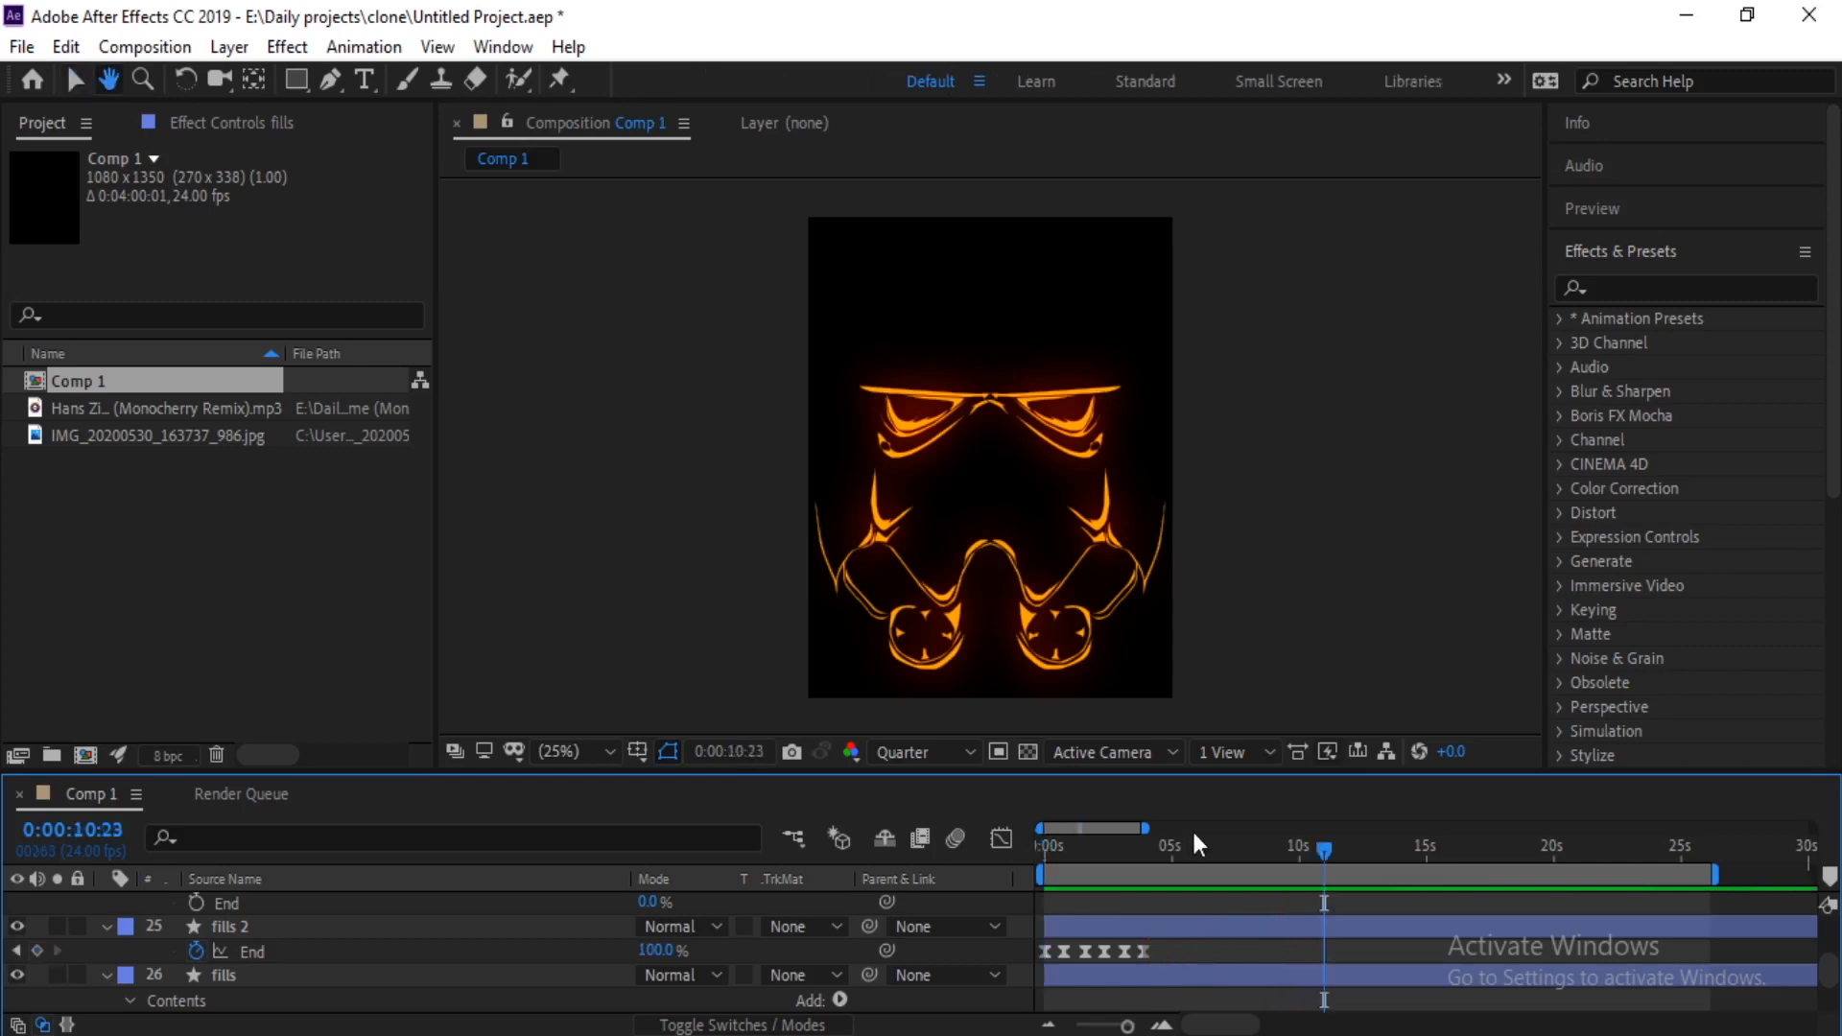
pyautogui.click(1177, 846)
pyautogui.press('space')
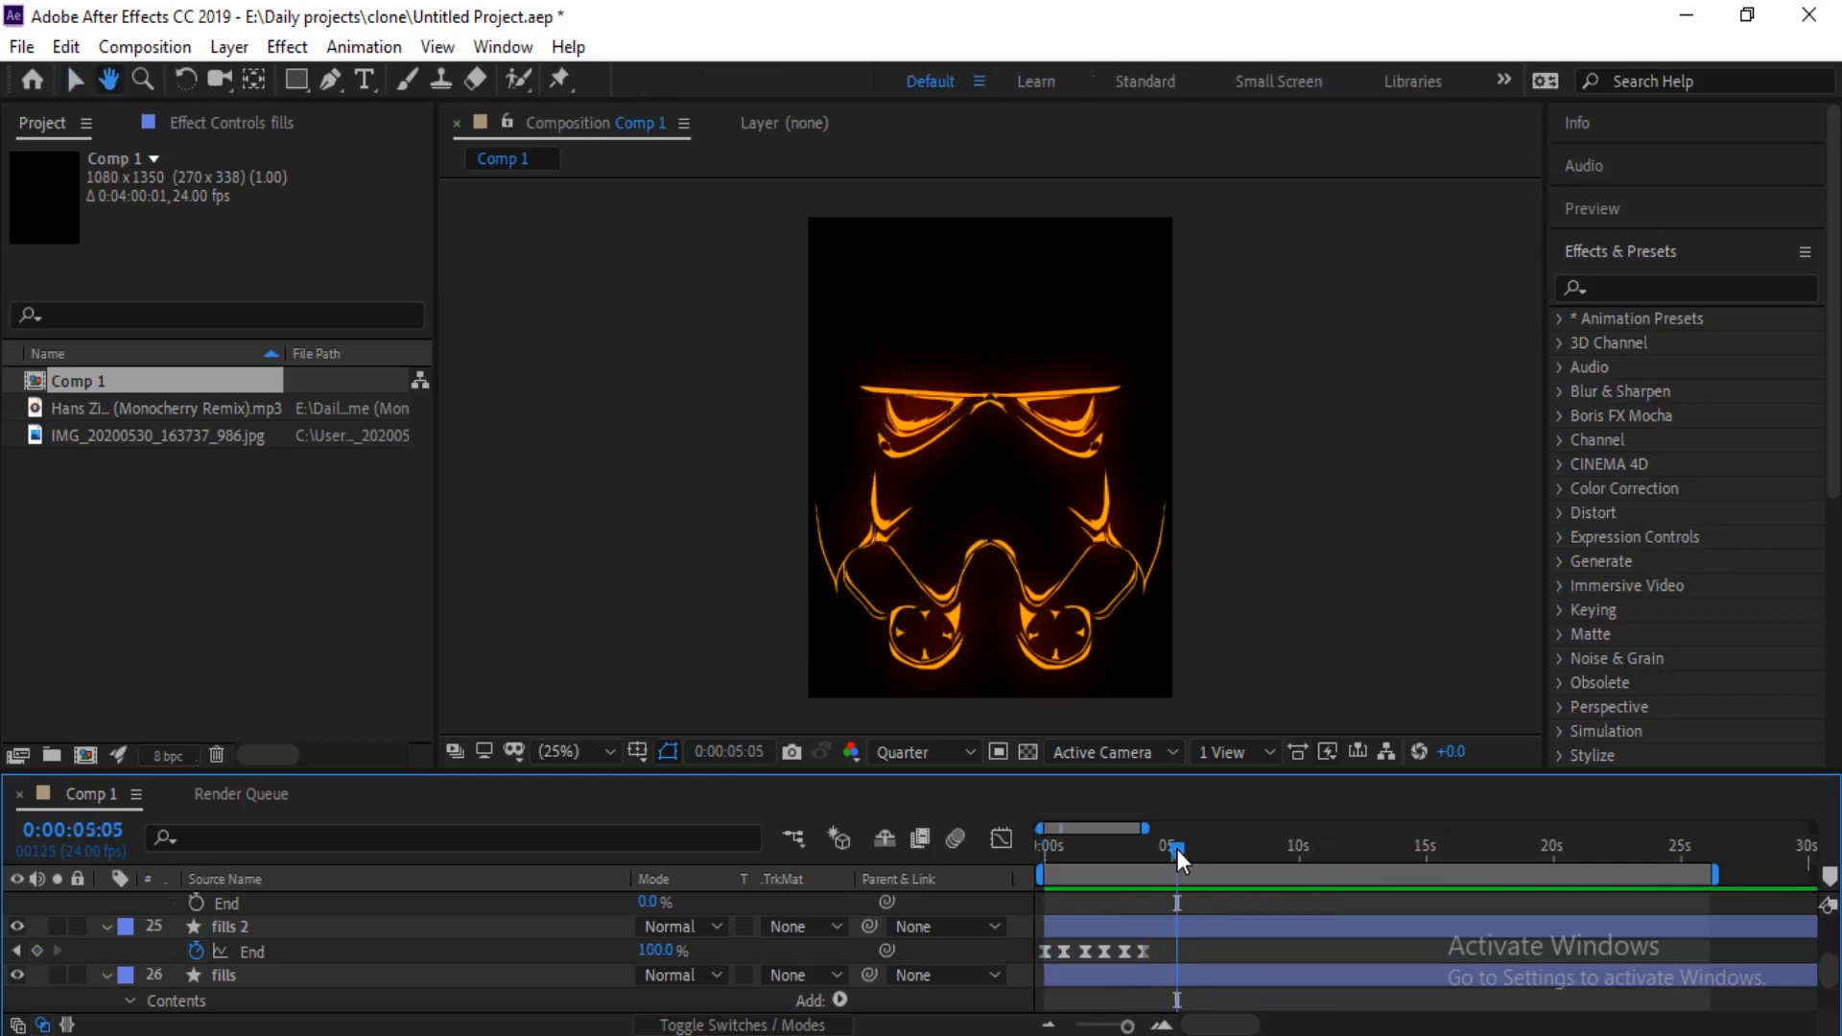
pyautogui.press('space')
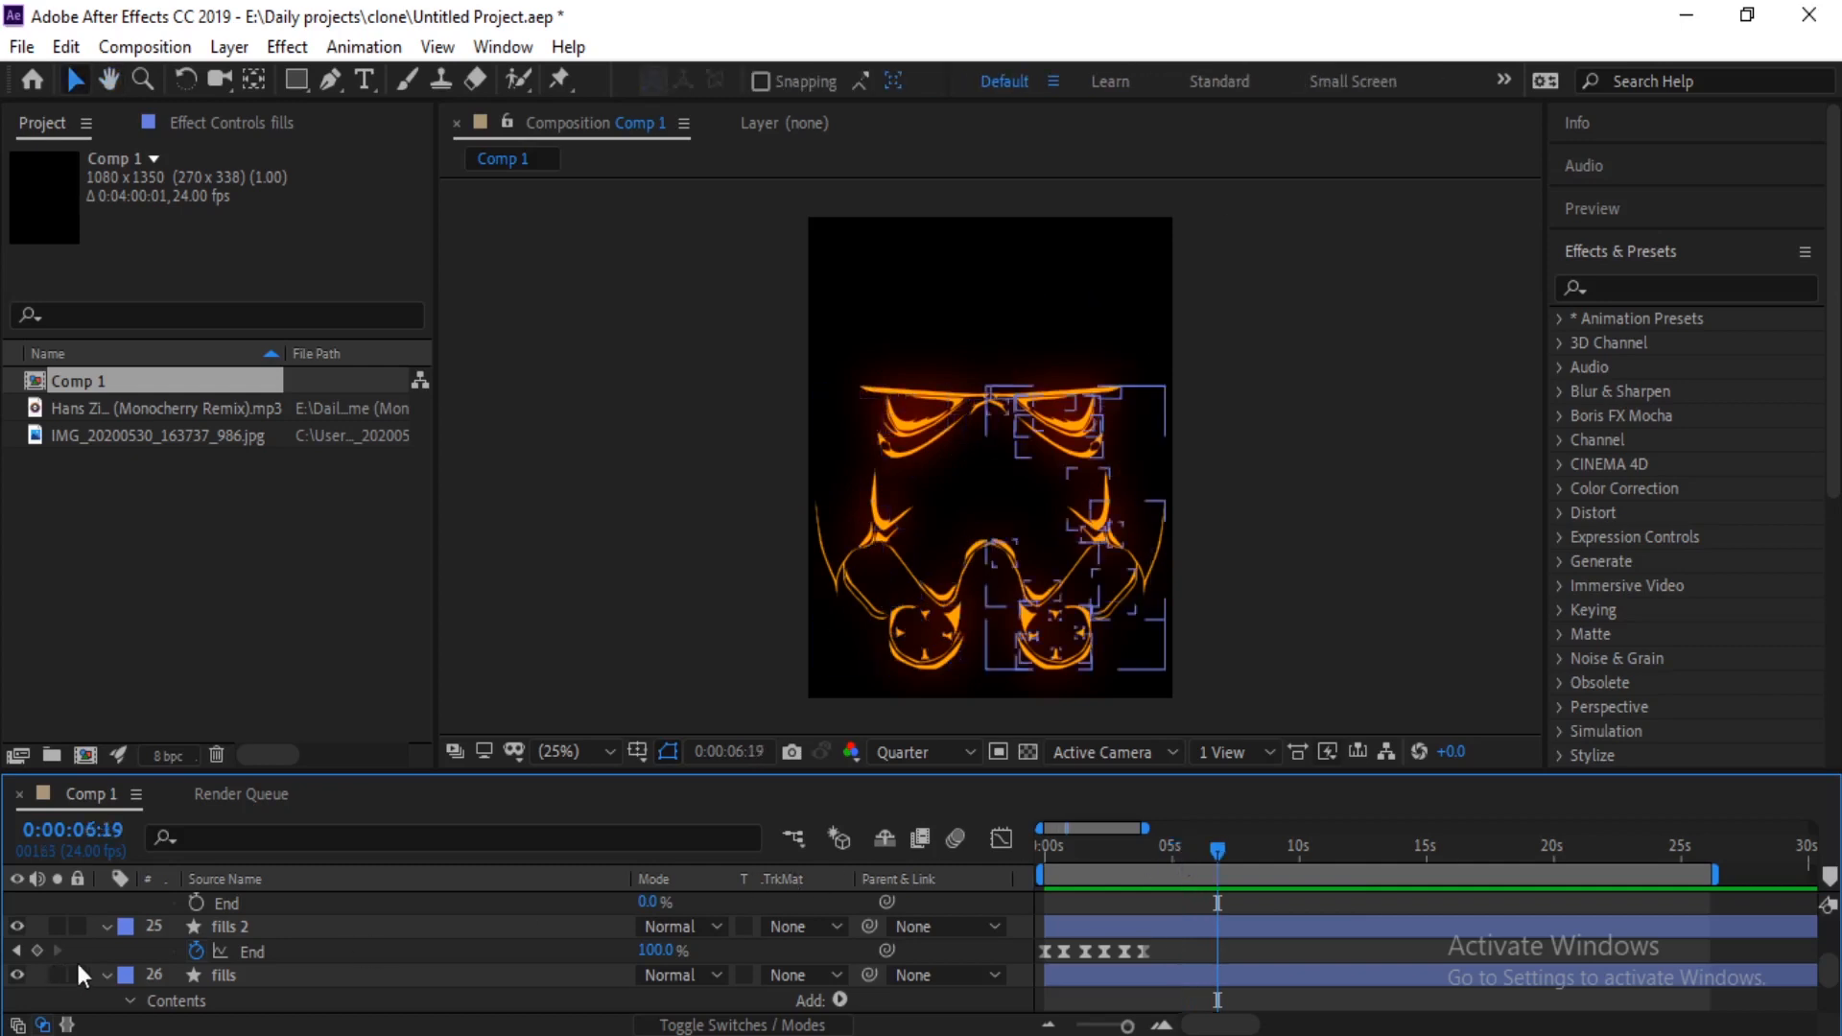
# Step: Expand the Trim Paths 1 properties of the Right hilt layer and move the current time to 0:00:05:05
pyautogui.scroll(2, 88, 971)
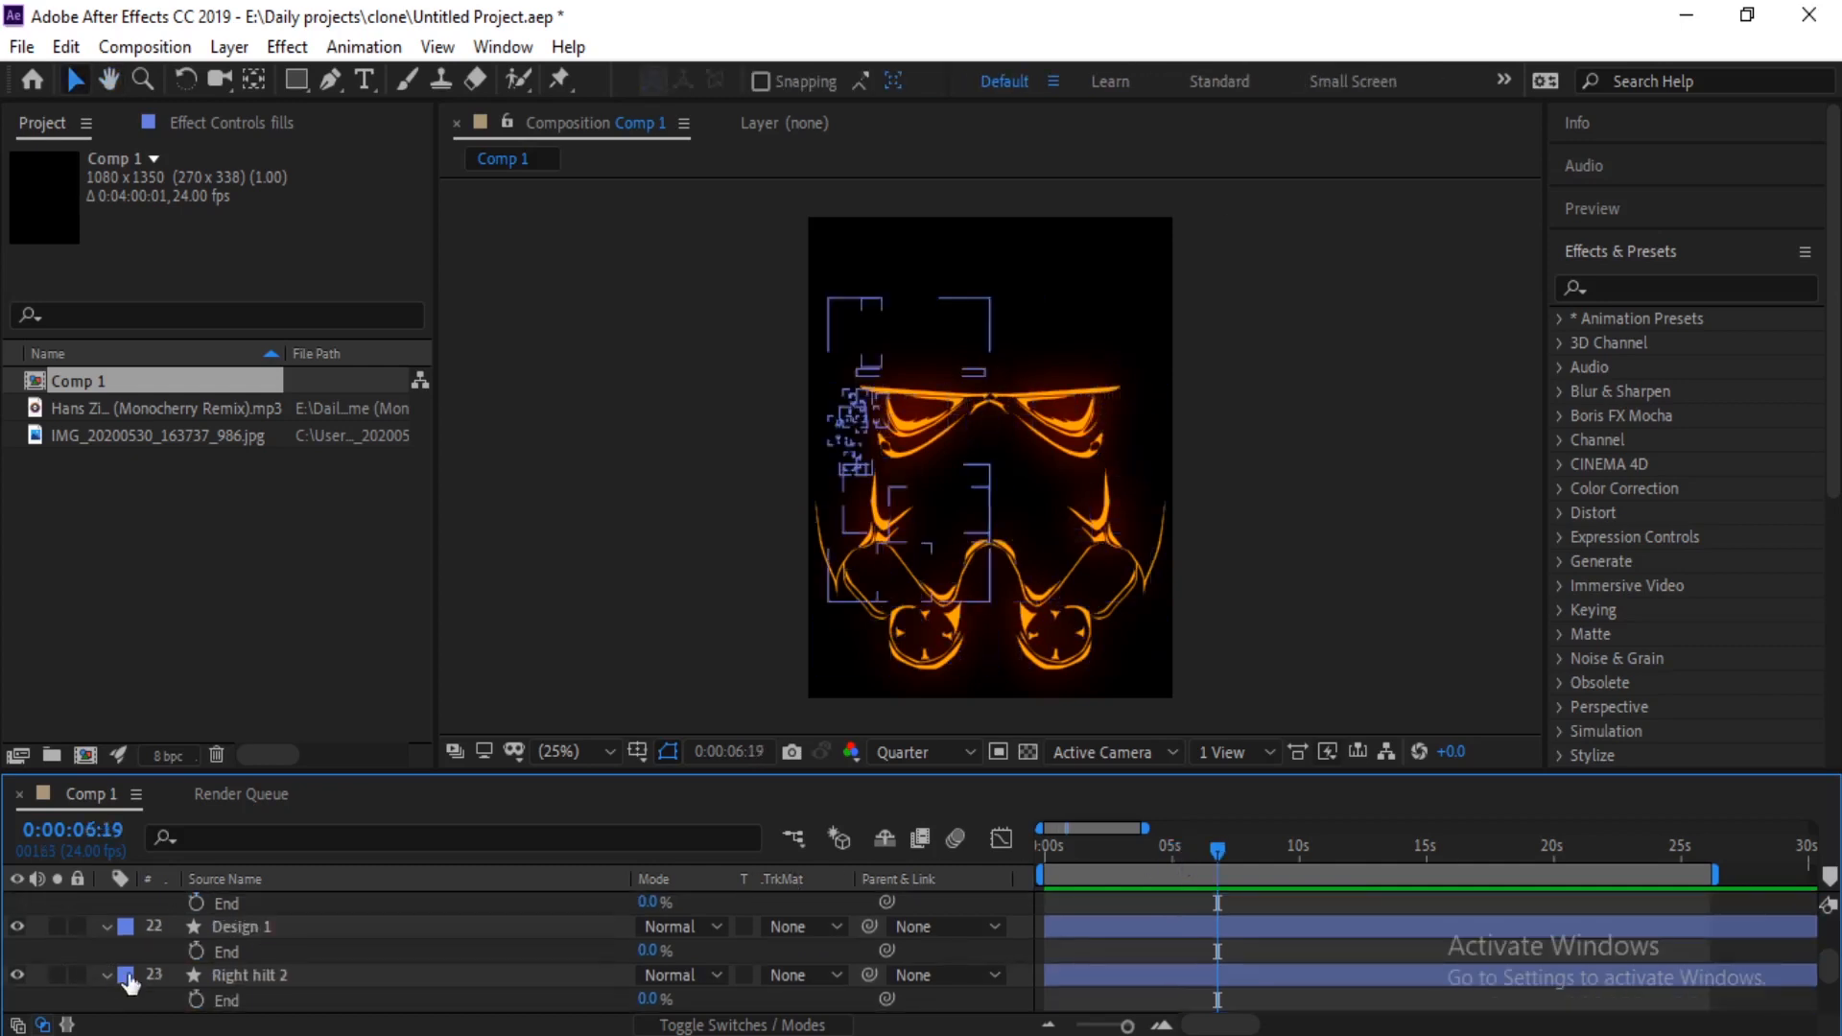
pyautogui.scroll(-1, 146, 984)
pyautogui.scroll(-1, 269, 988)
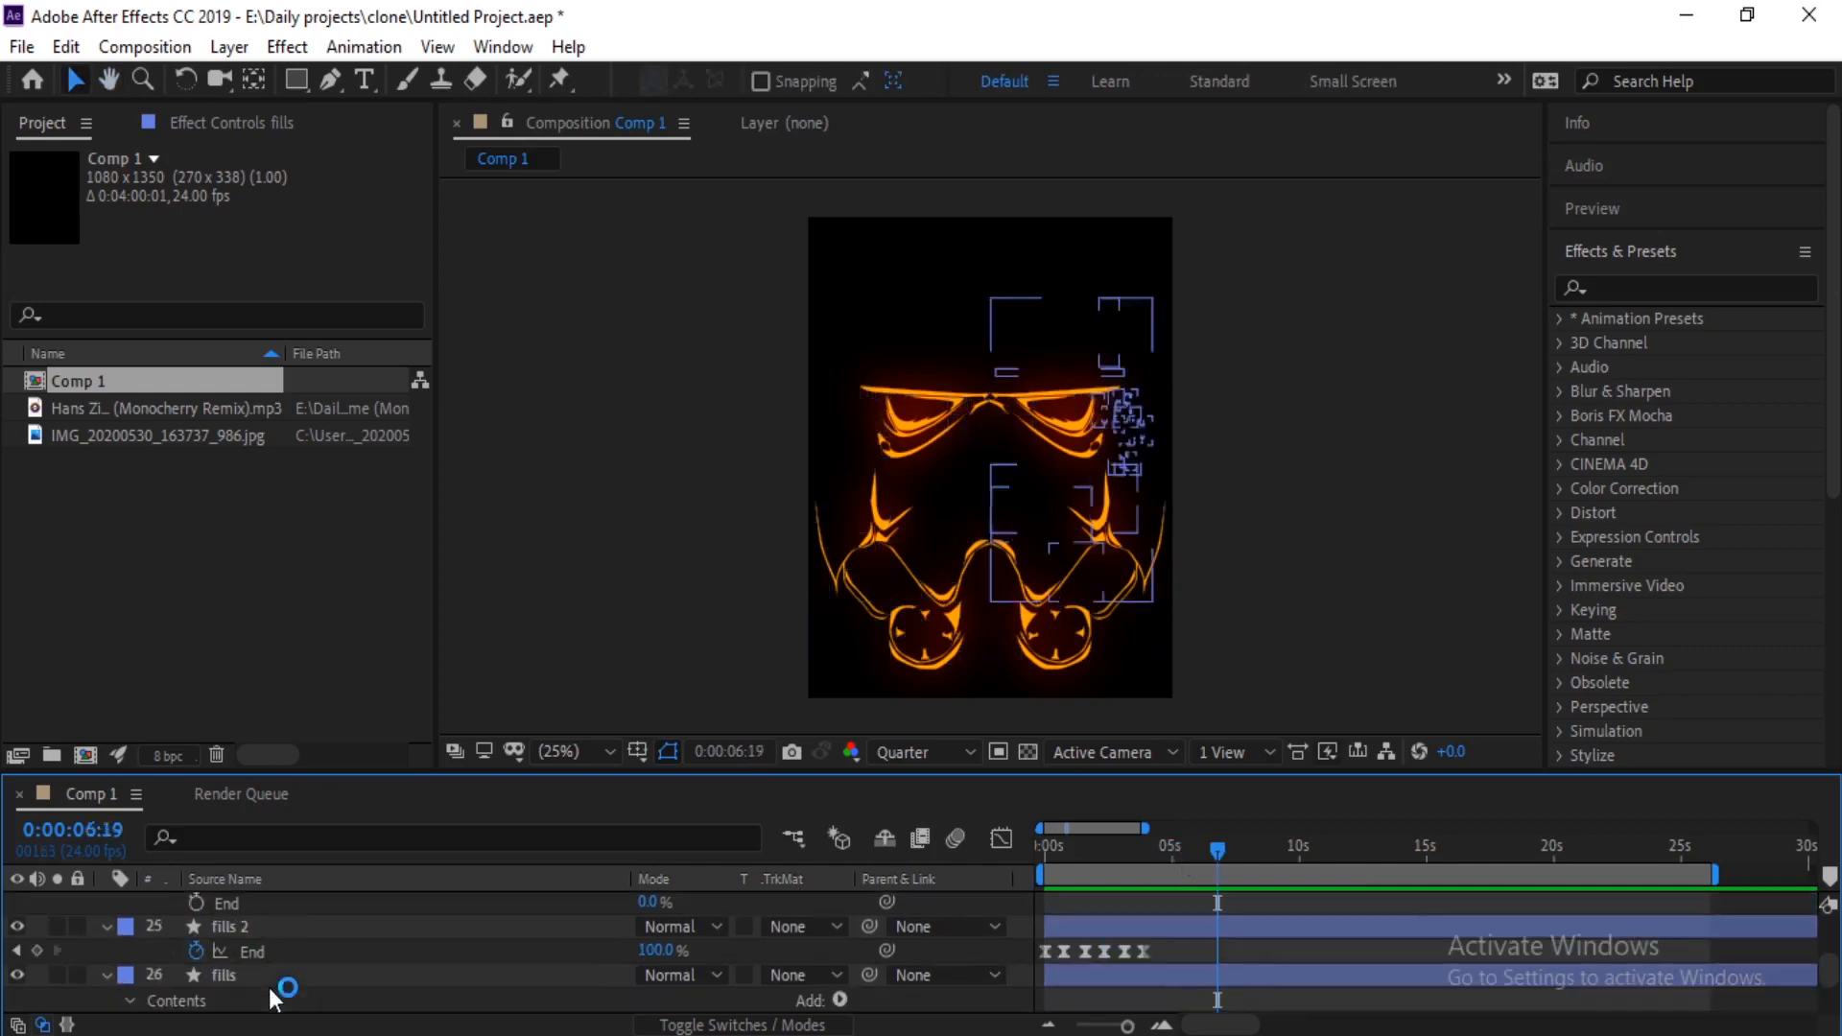
pyautogui.scroll(1, 269, 961)
pyautogui.click(247, 952)
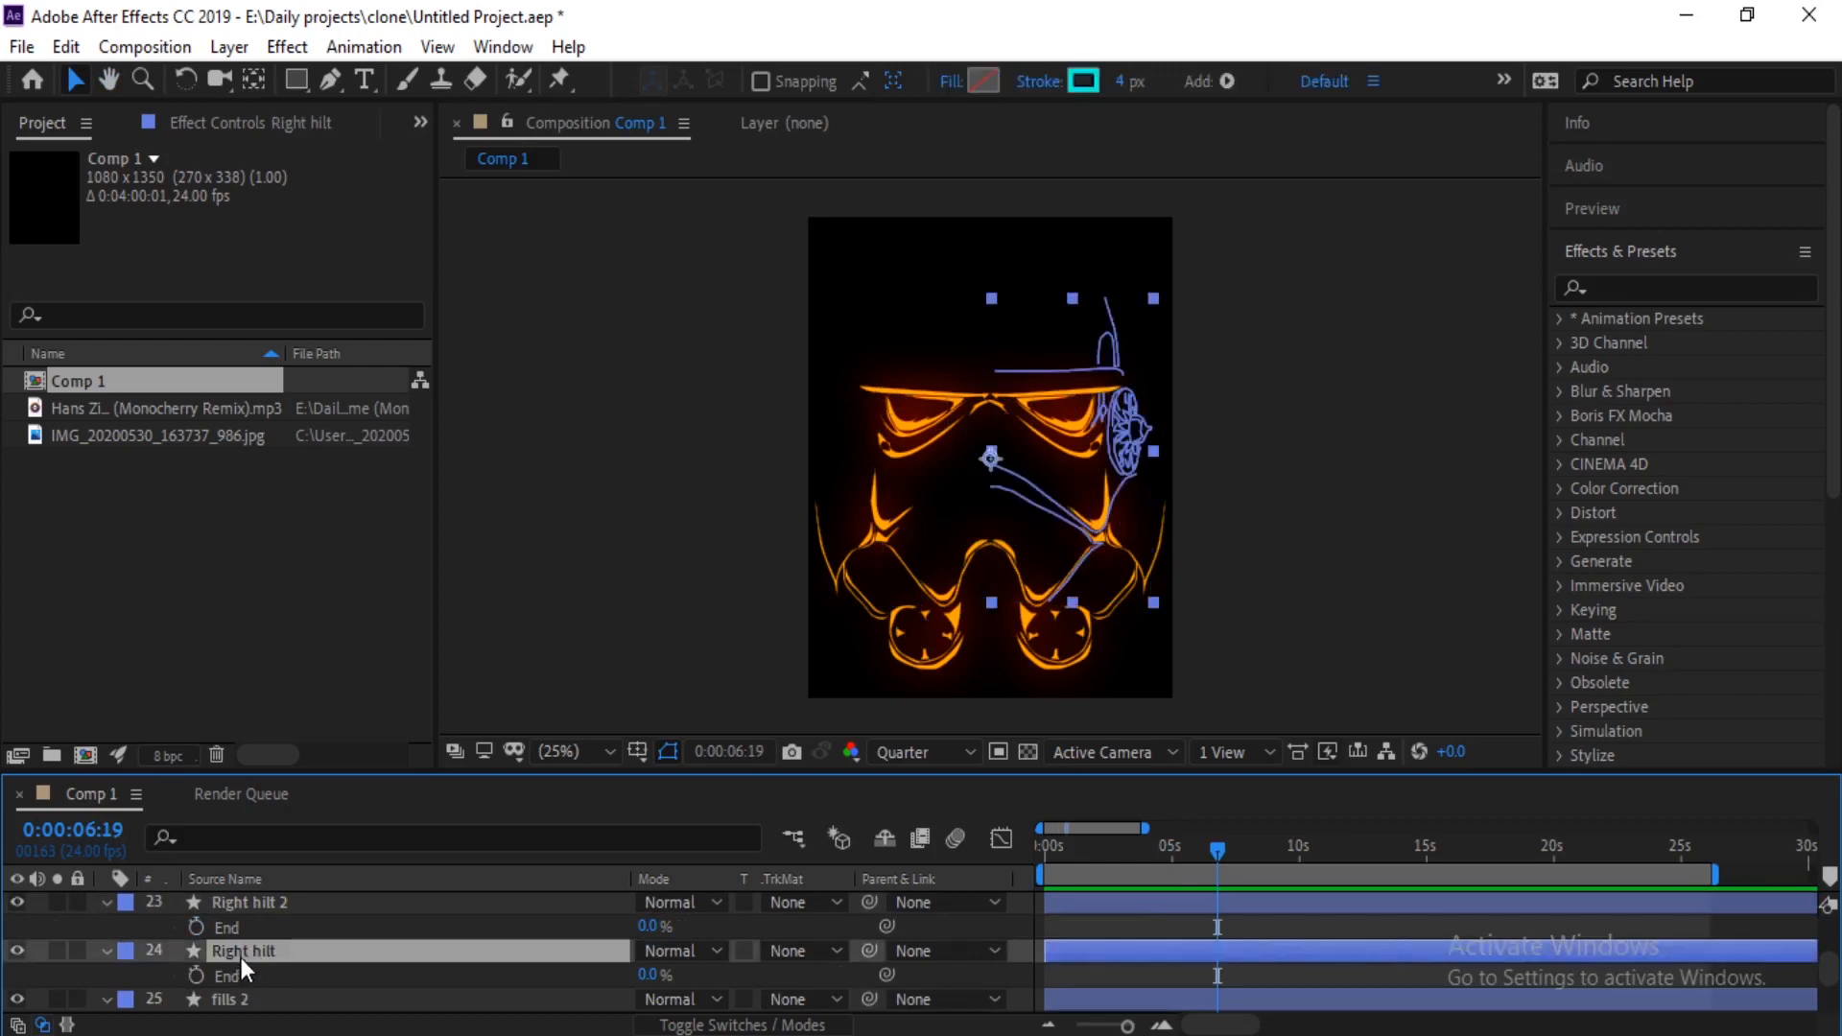
pyautogui.press('u')
pyautogui.click(108, 952)
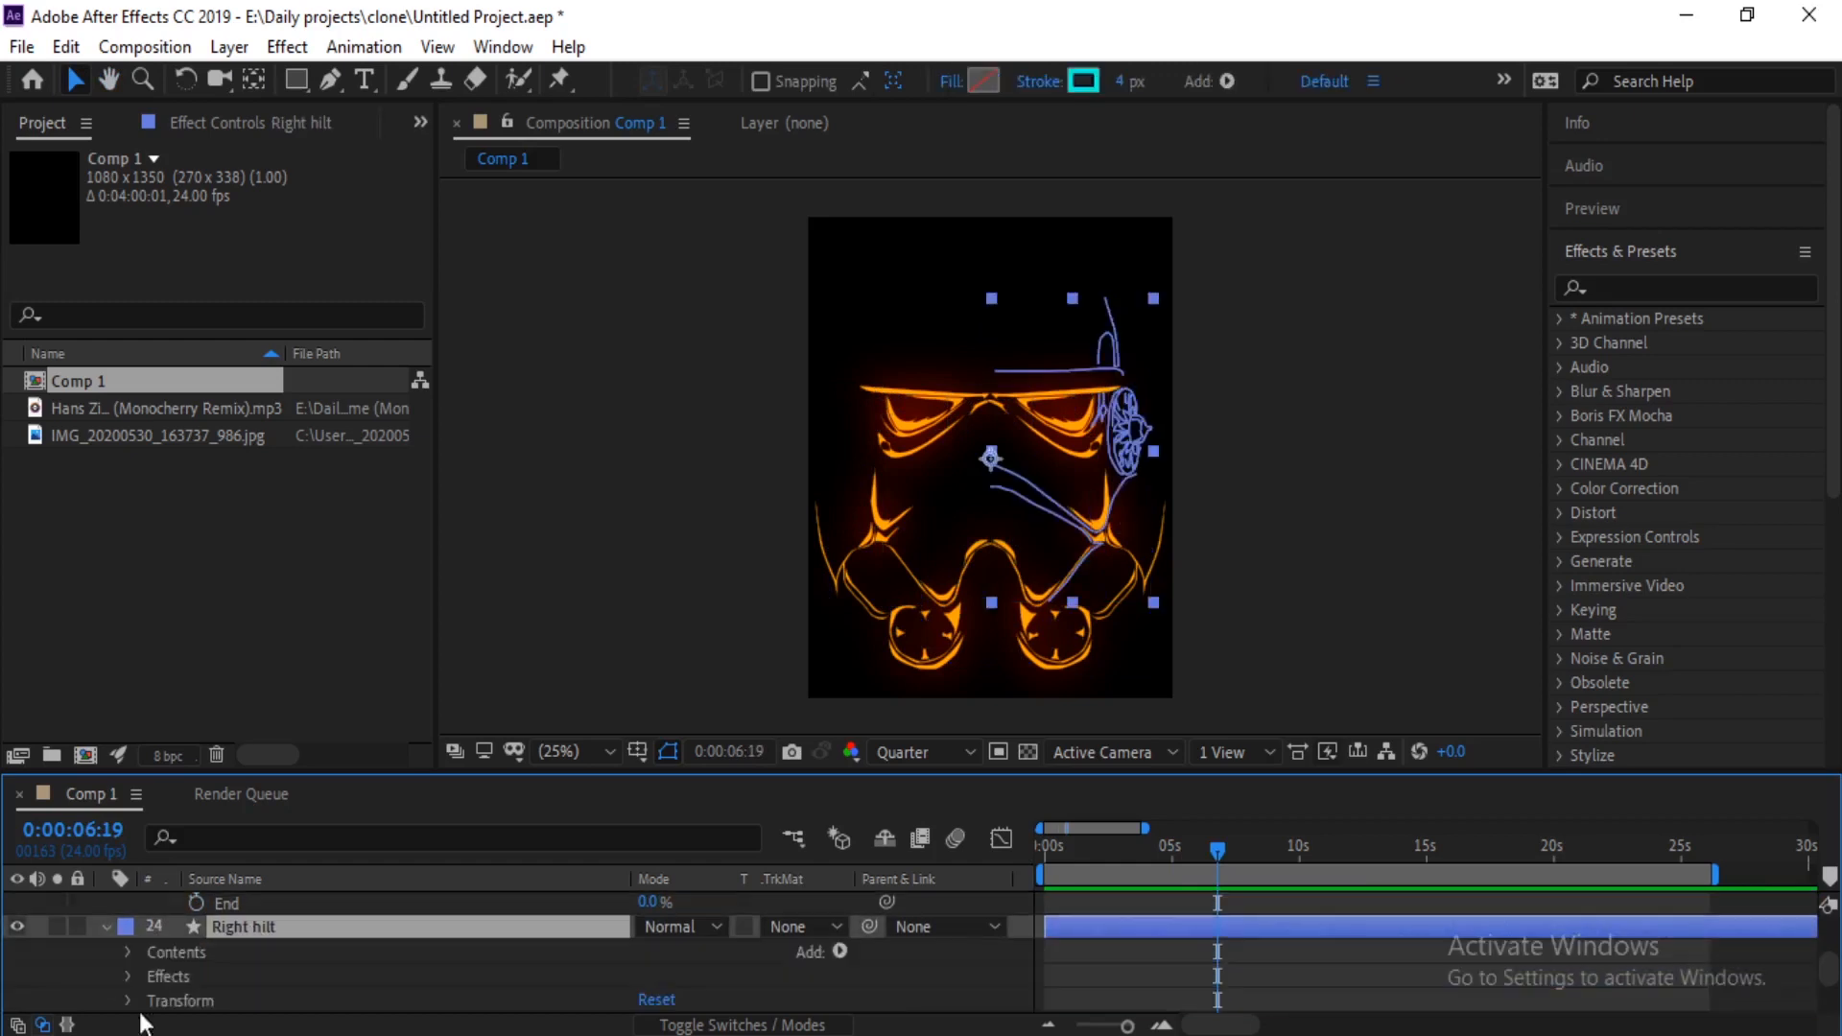
pyautogui.click(122, 952)
pyautogui.scroll(-1, 193, 960)
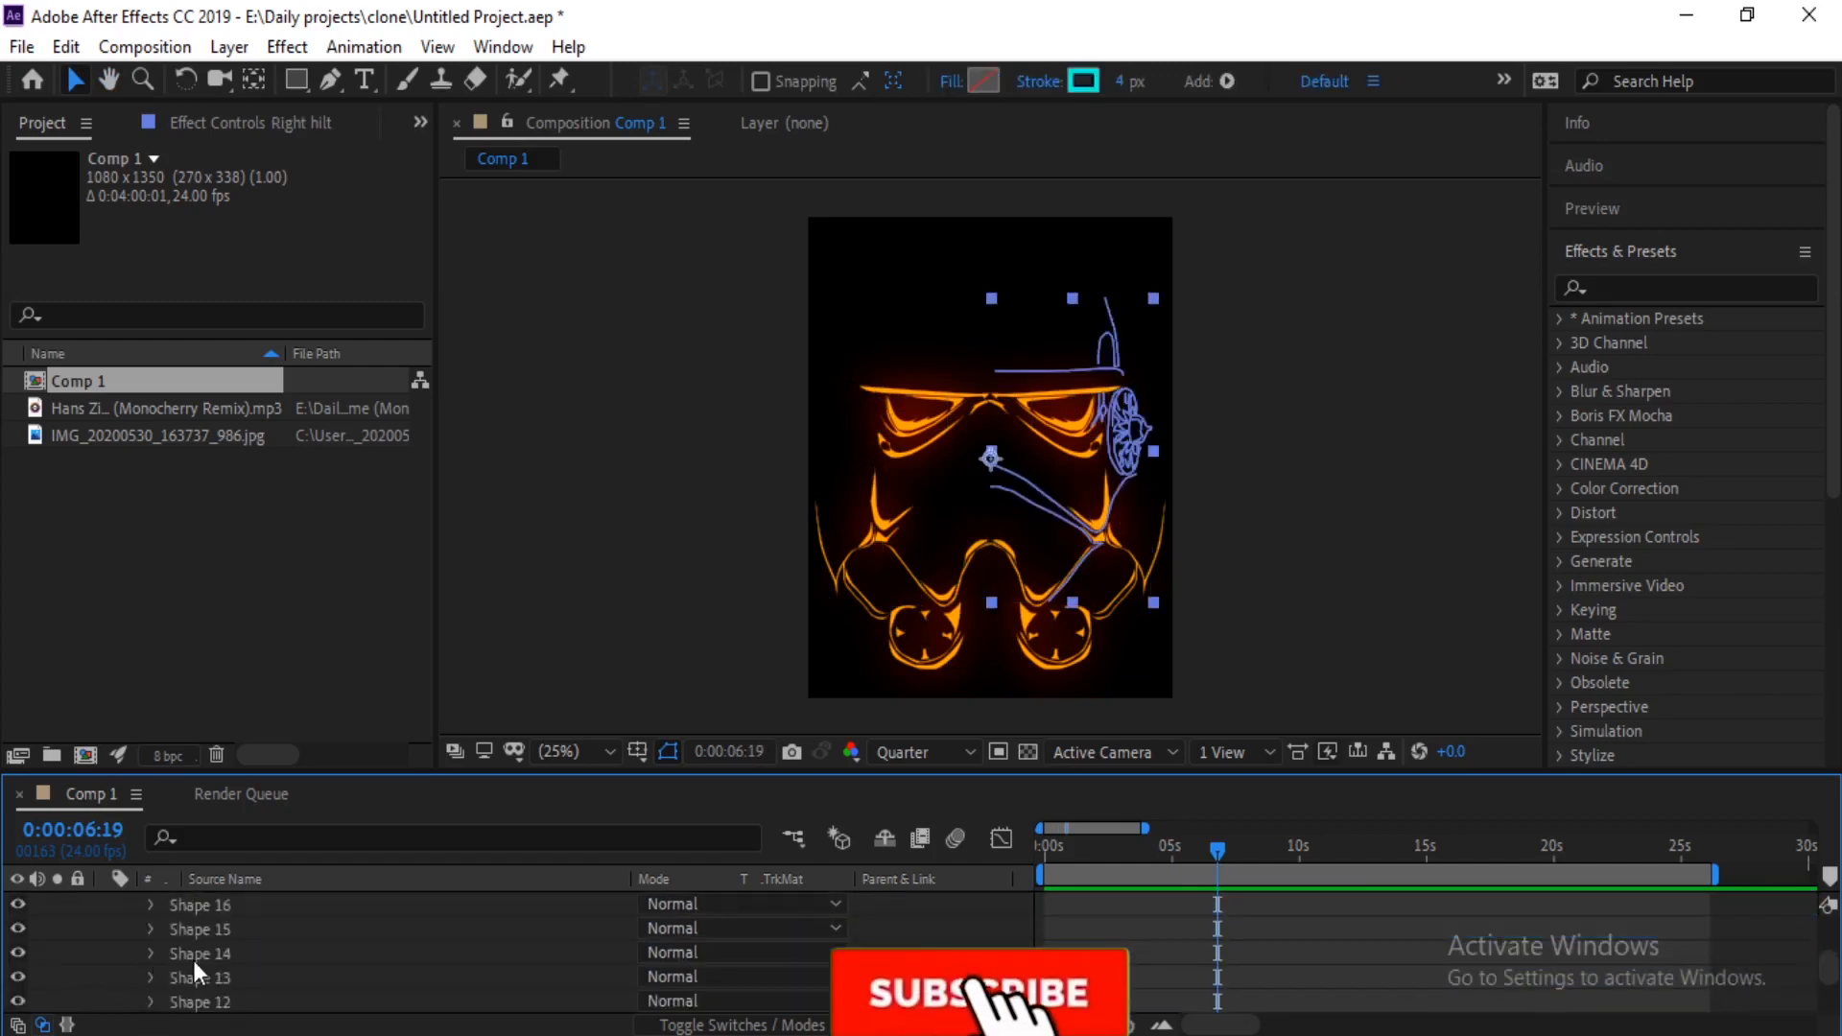
pyautogui.scroll(-3, 194, 959)
pyautogui.click(209, 932)
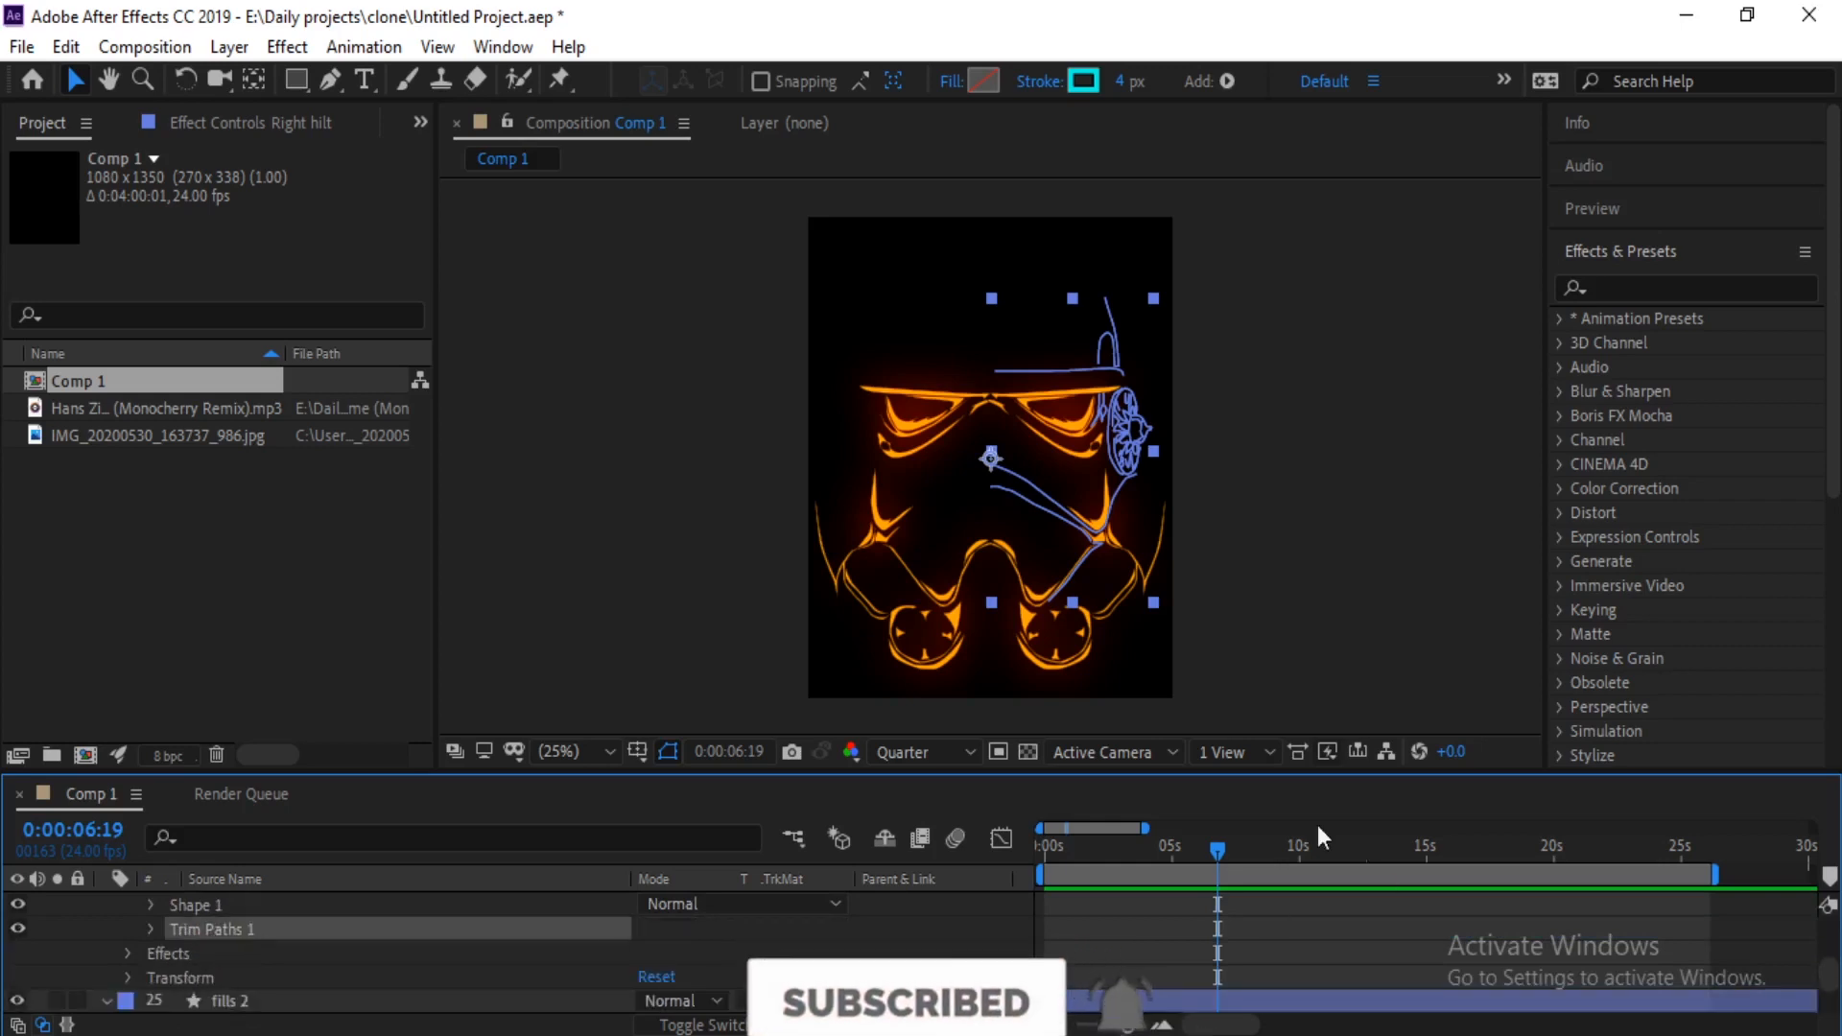
pyautogui.click(1178, 851)
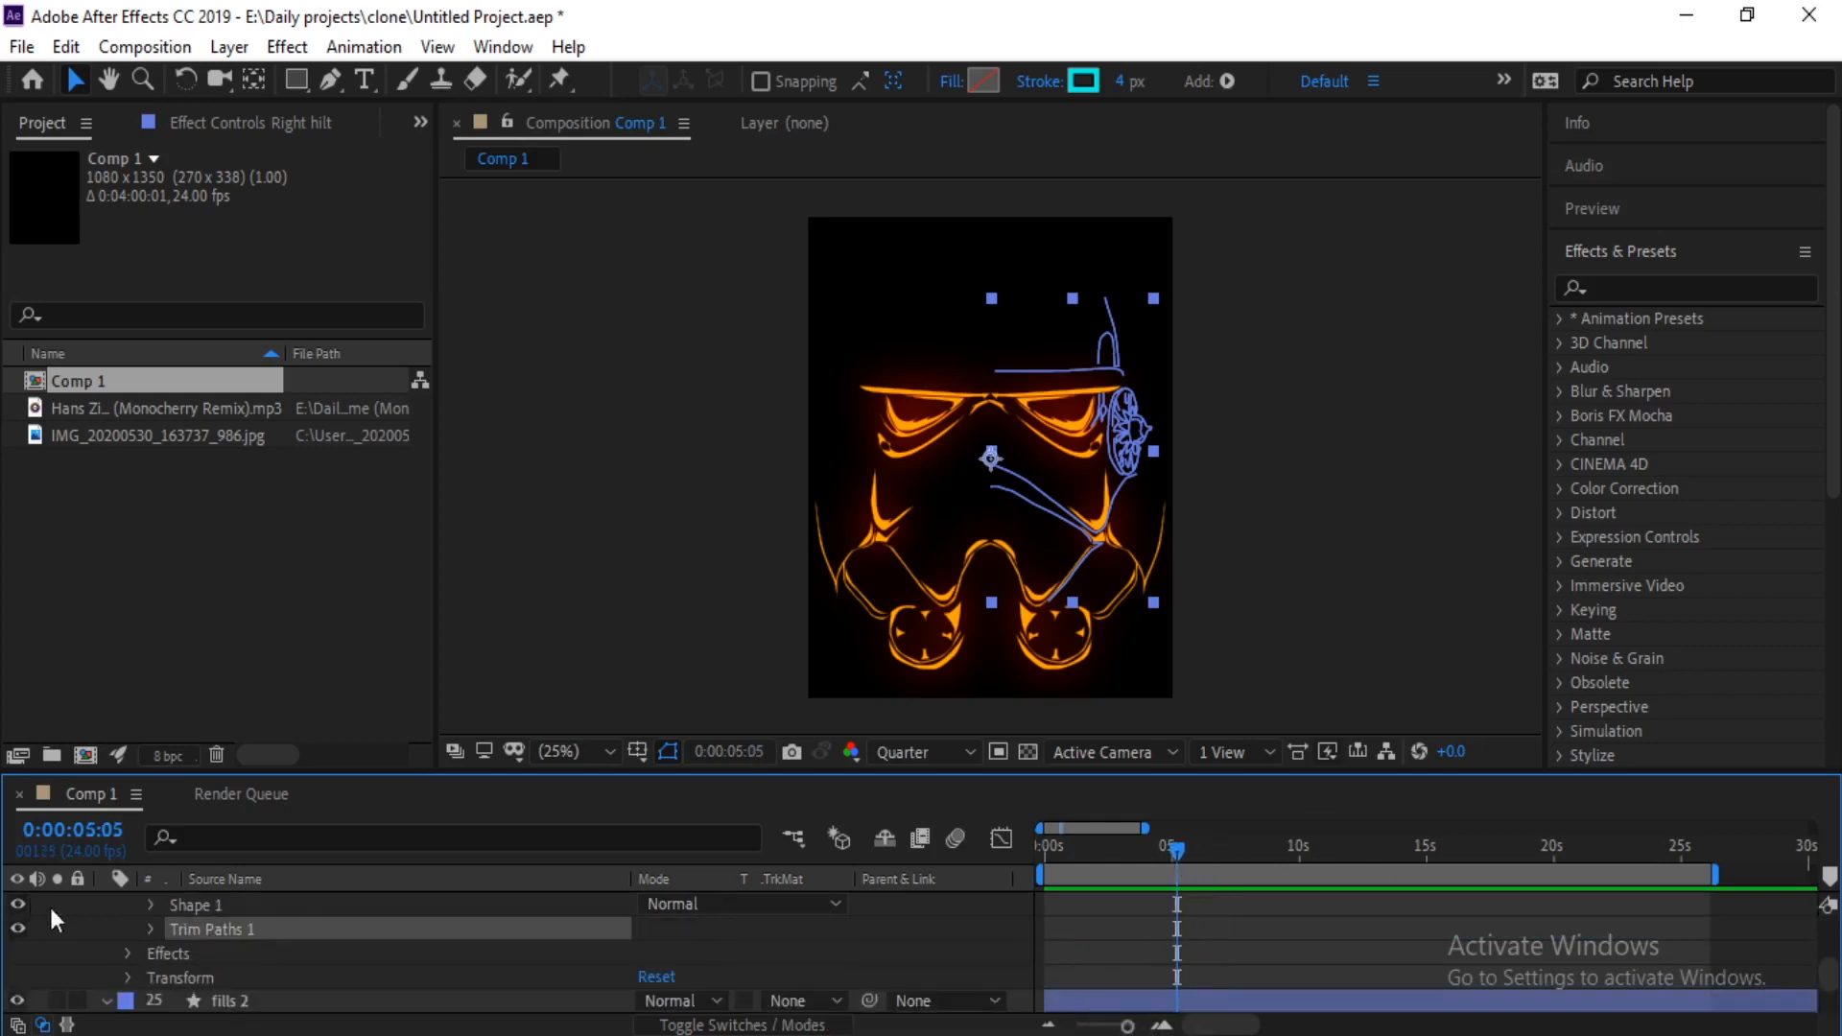
pyautogui.click(147, 929)
# Step: Play the music to find the beat and add a 0% End keyframe on Right hilt at 0:00:06:14
pyautogui.press('space')
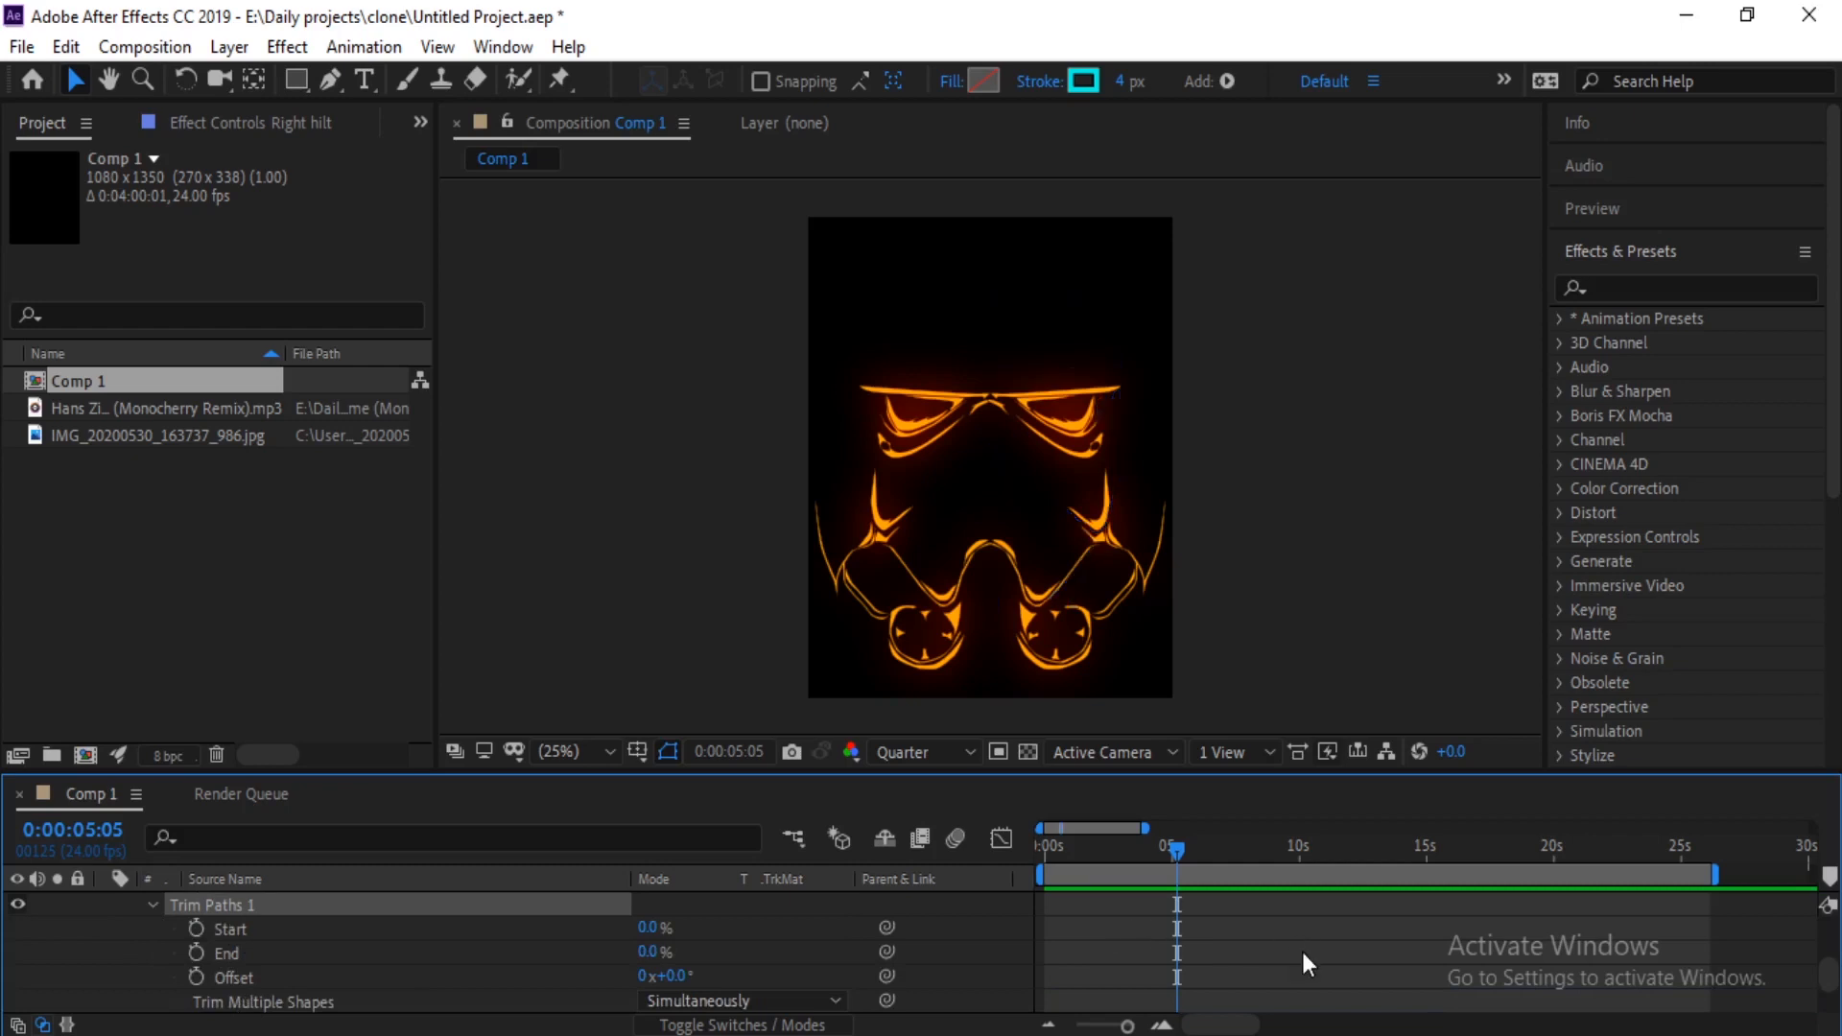
pyautogui.press('space')
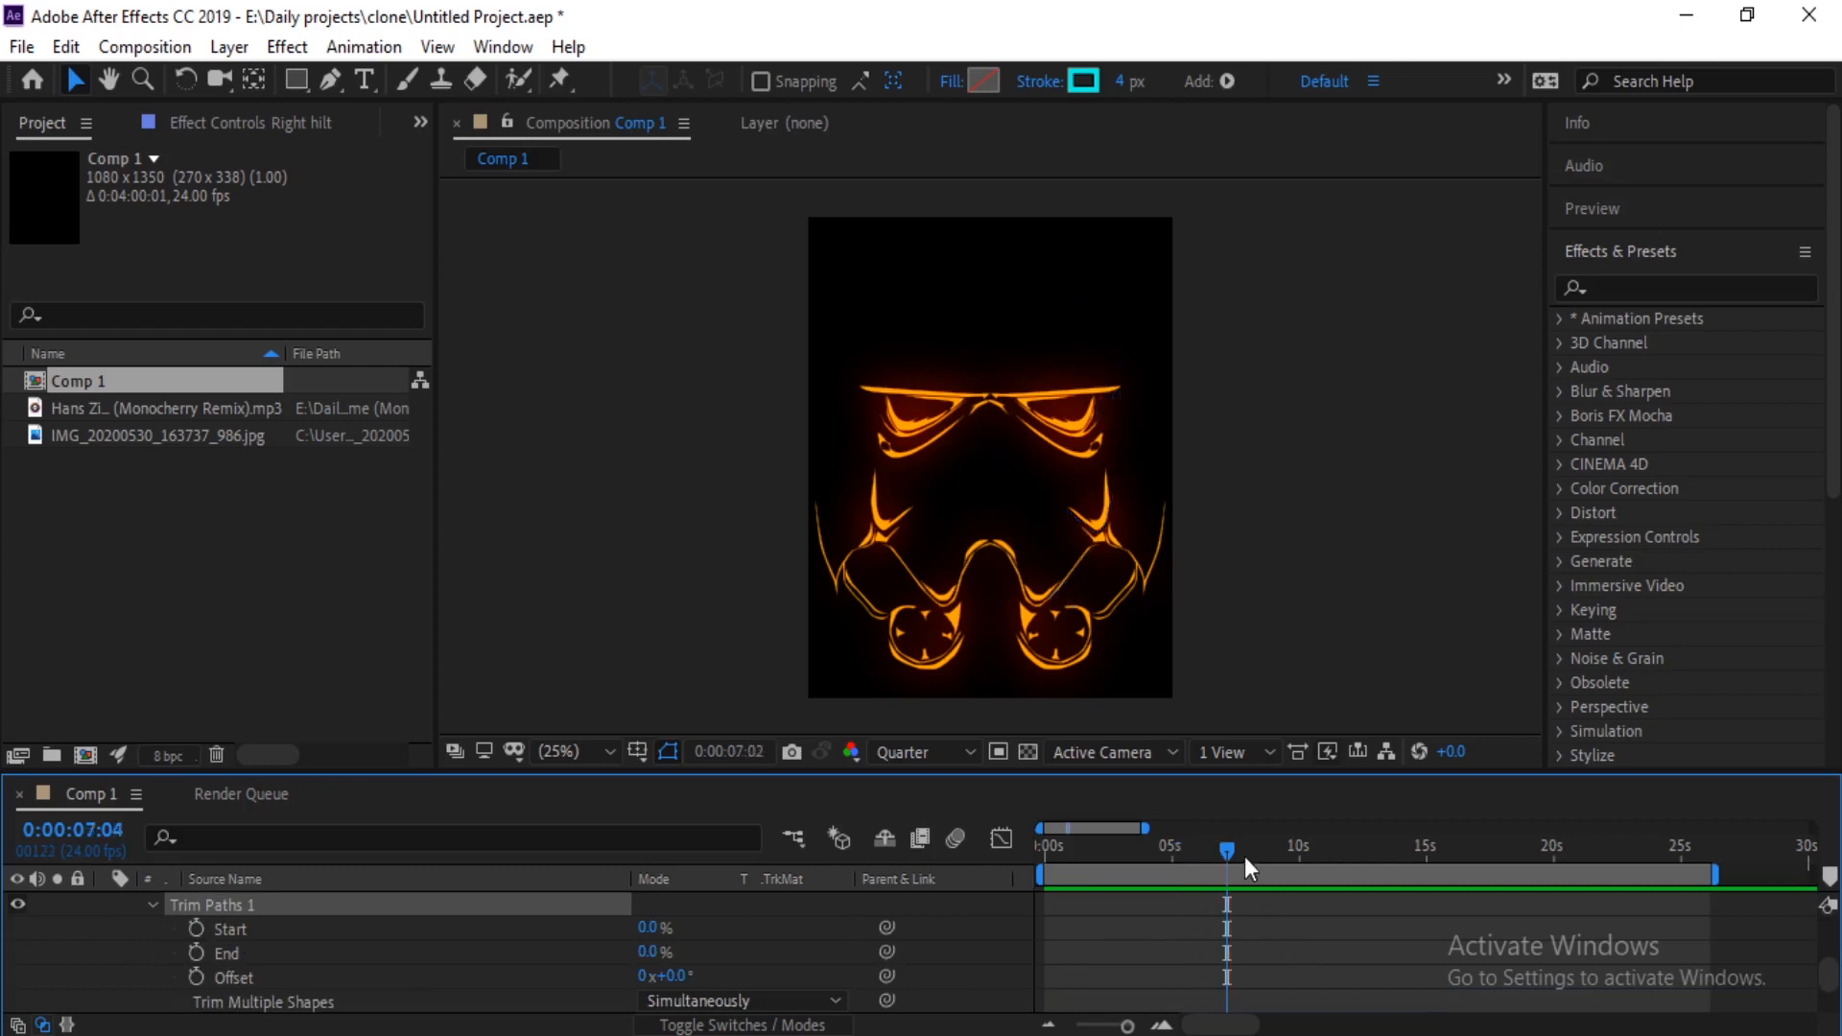
pyautogui.moveTo(1220, 851); pyautogui.dragTo(1205, 848)
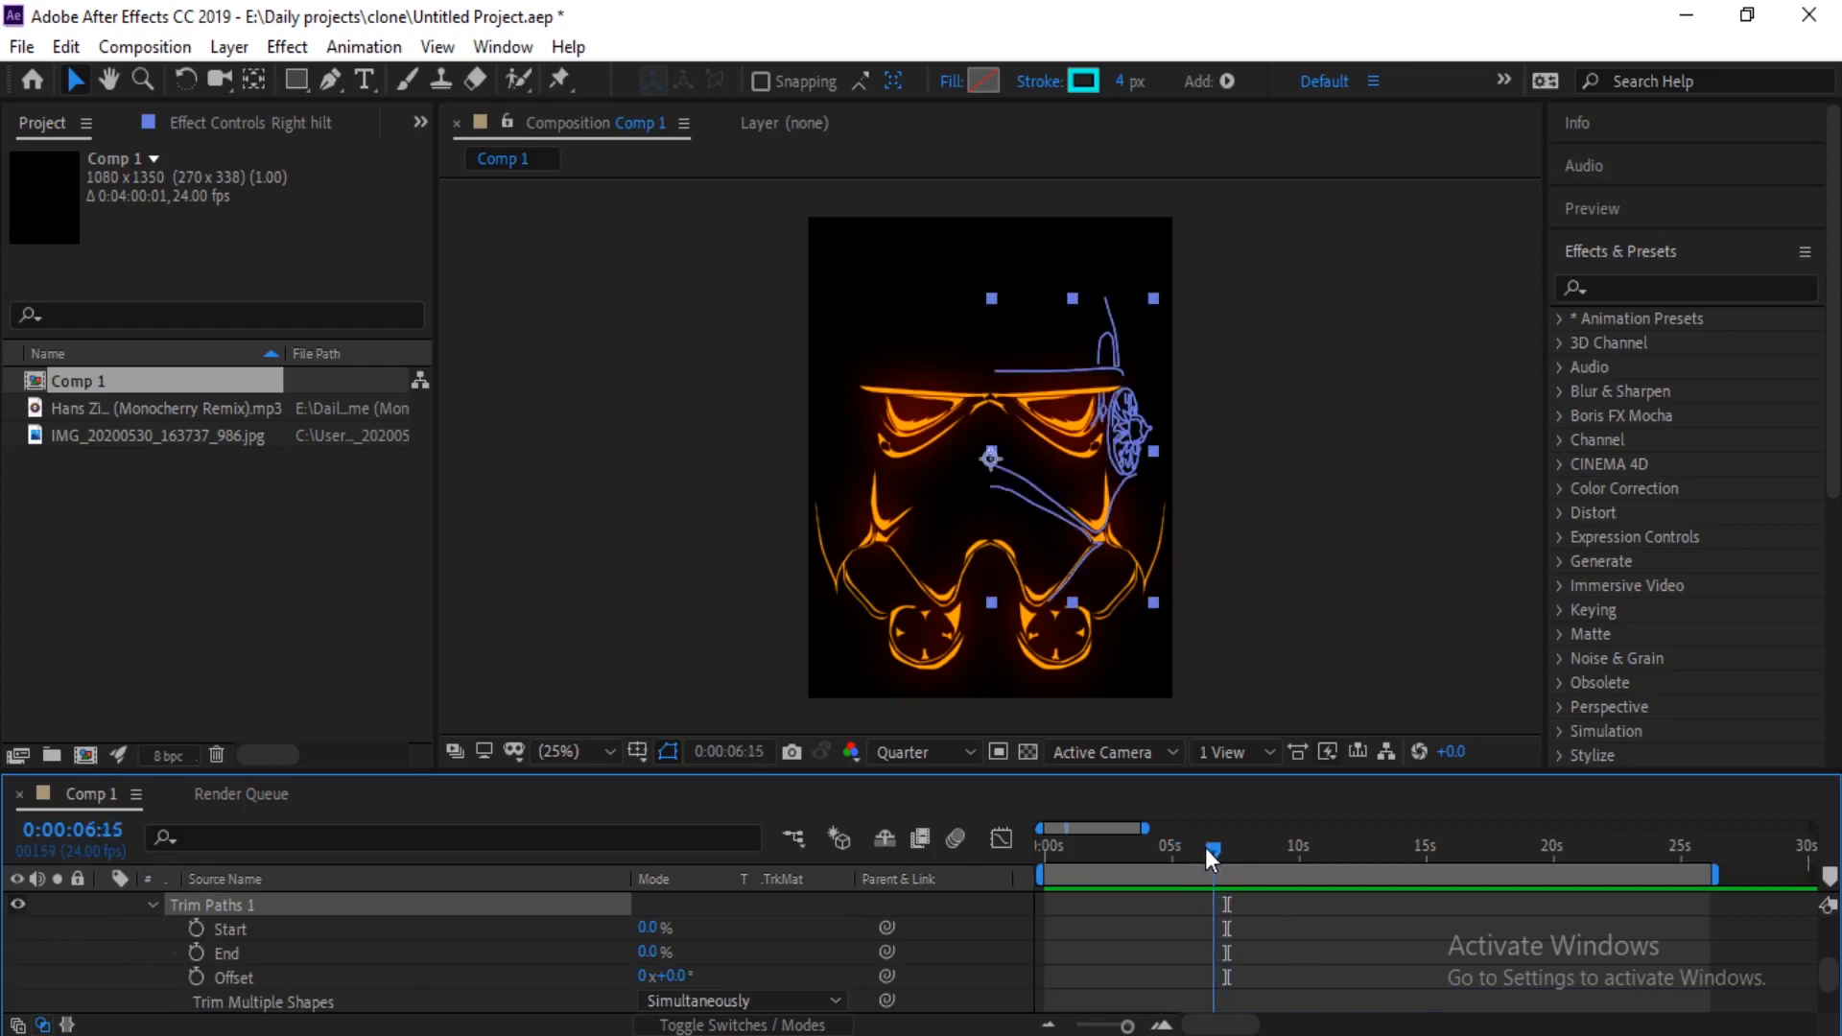
pyautogui.click(197, 954)
# Step: Set Right hilt's End to 100% at 0:00:07:05 and preview the reveal from 0:00:05:16
pyautogui.press('space')
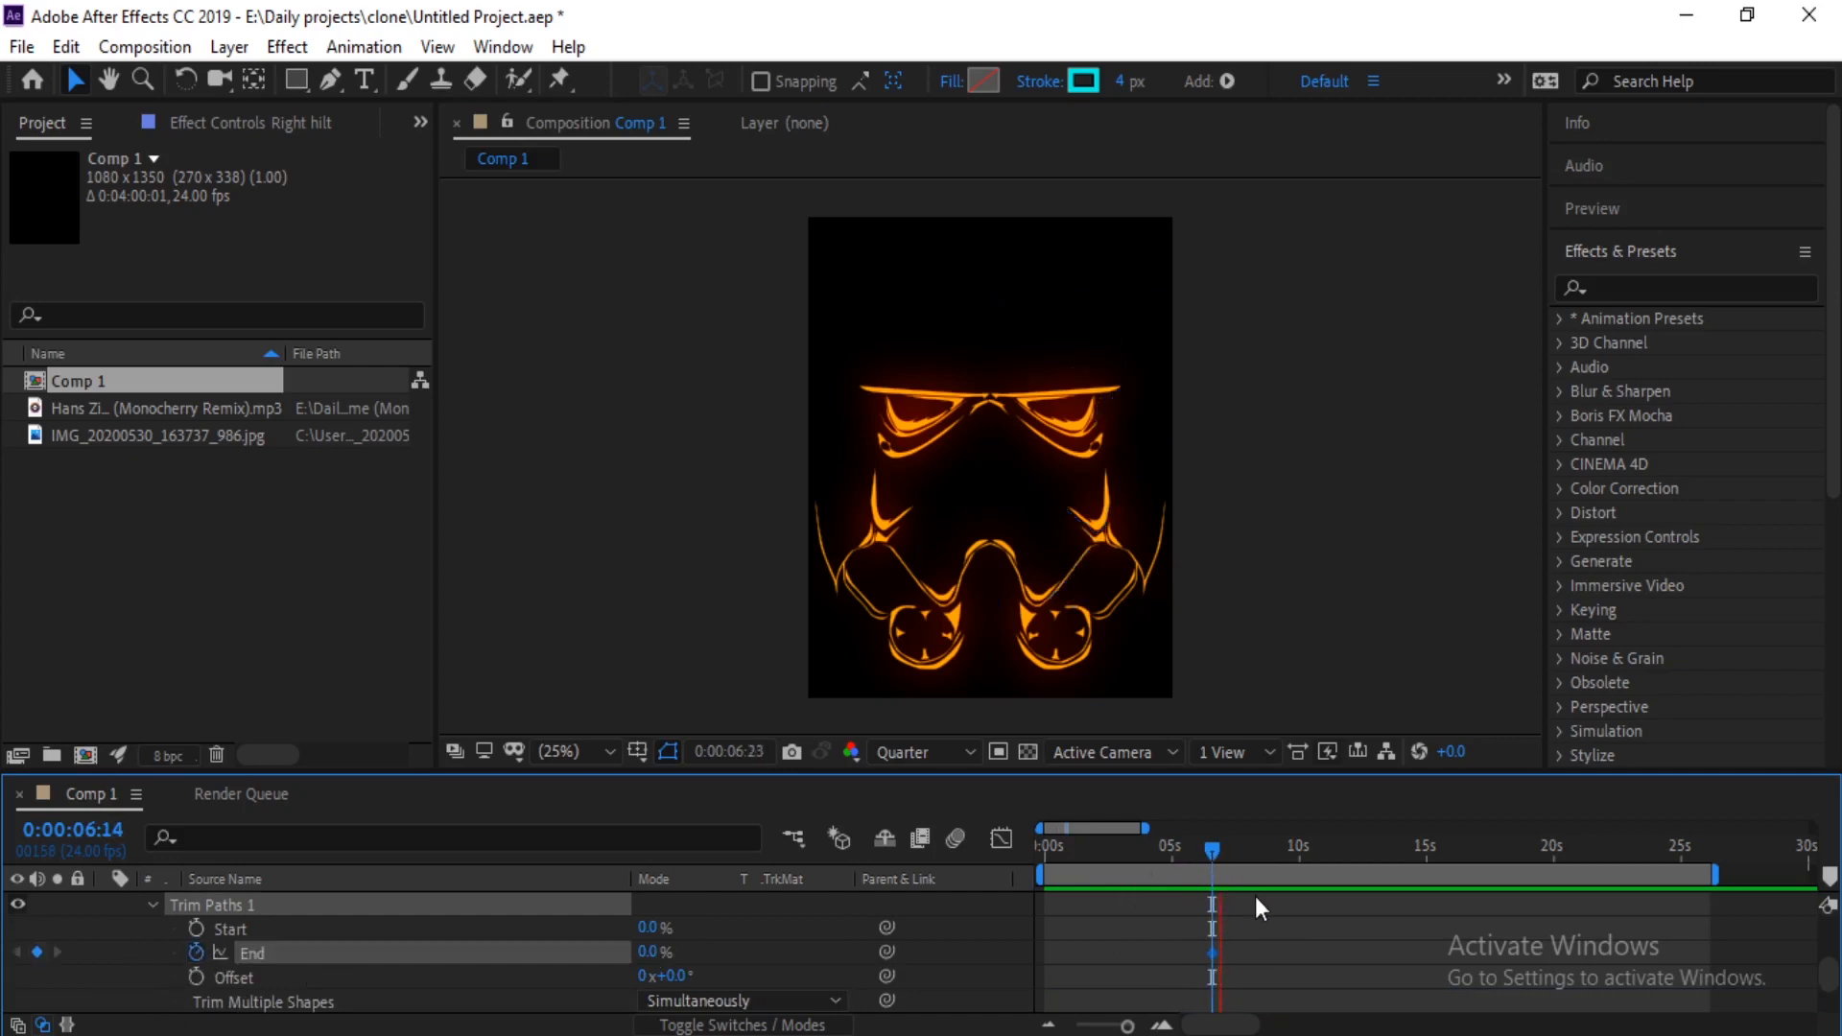
pyautogui.press('space')
pyautogui.moveTo(1238, 855); pyautogui.dragTo(1232, 858)
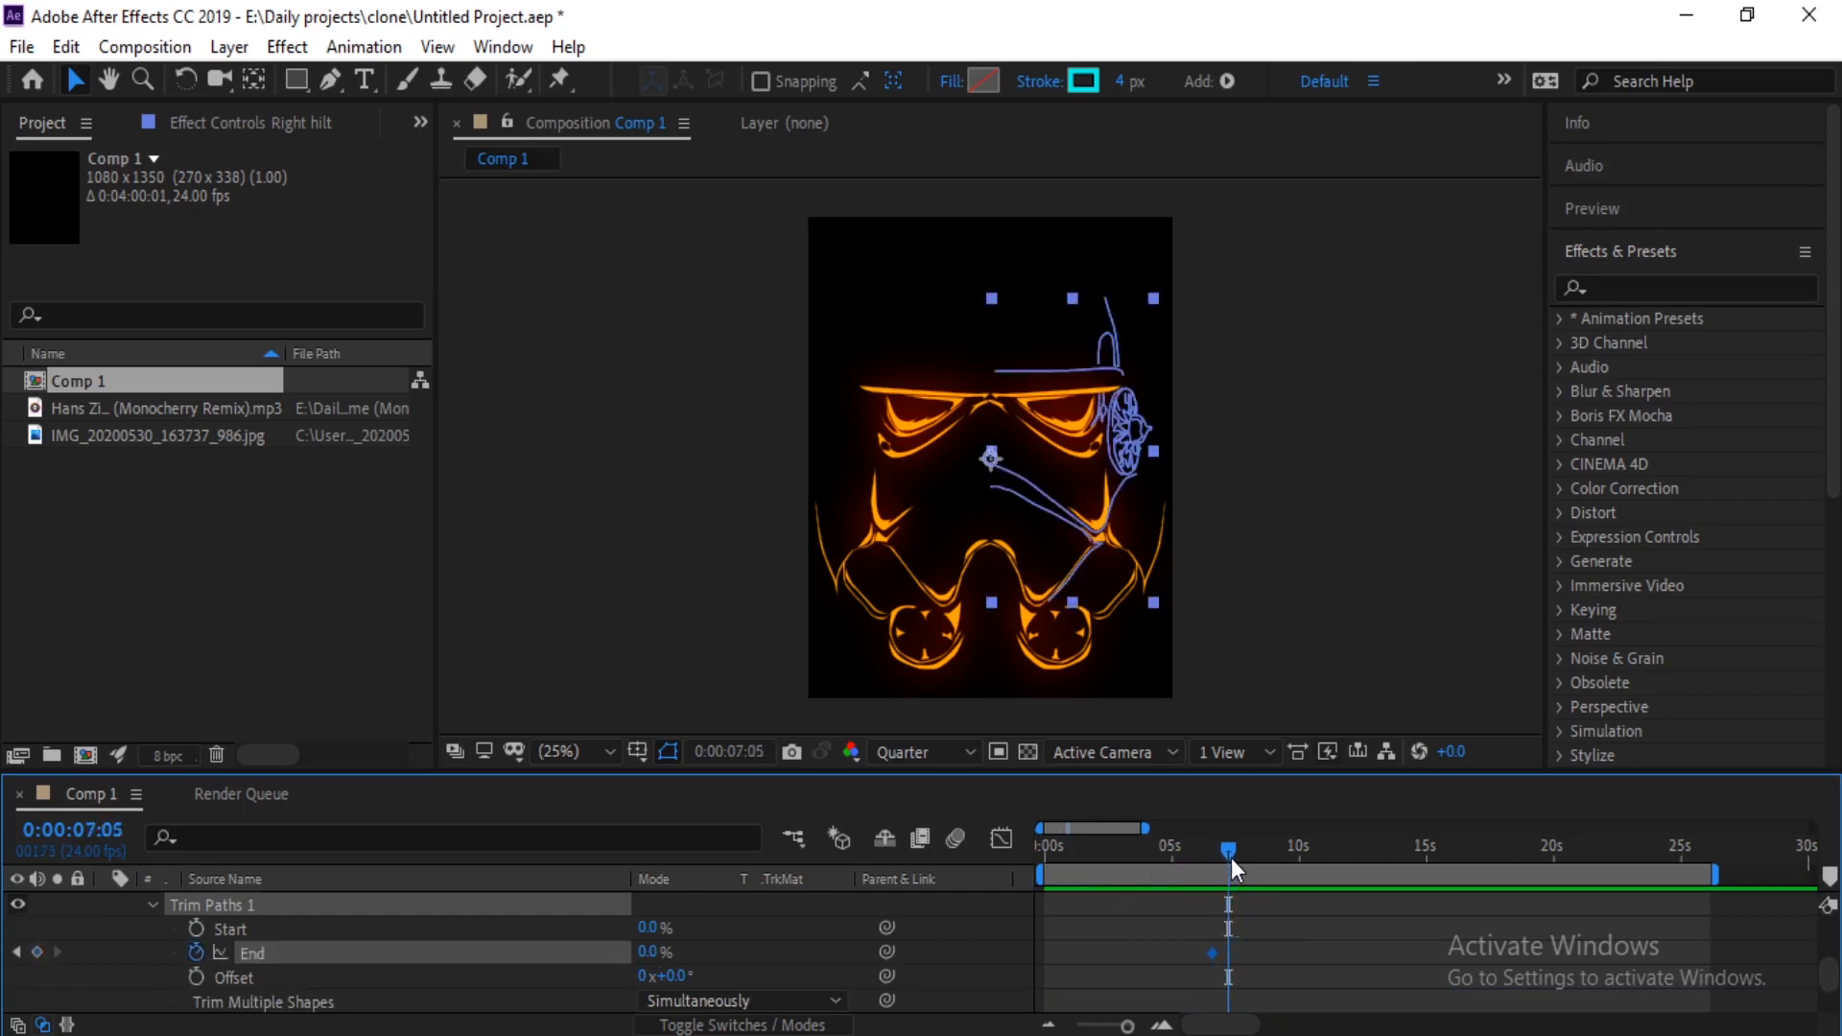
pyautogui.moveTo(650, 952); pyautogui.dragTo(1303, 908)
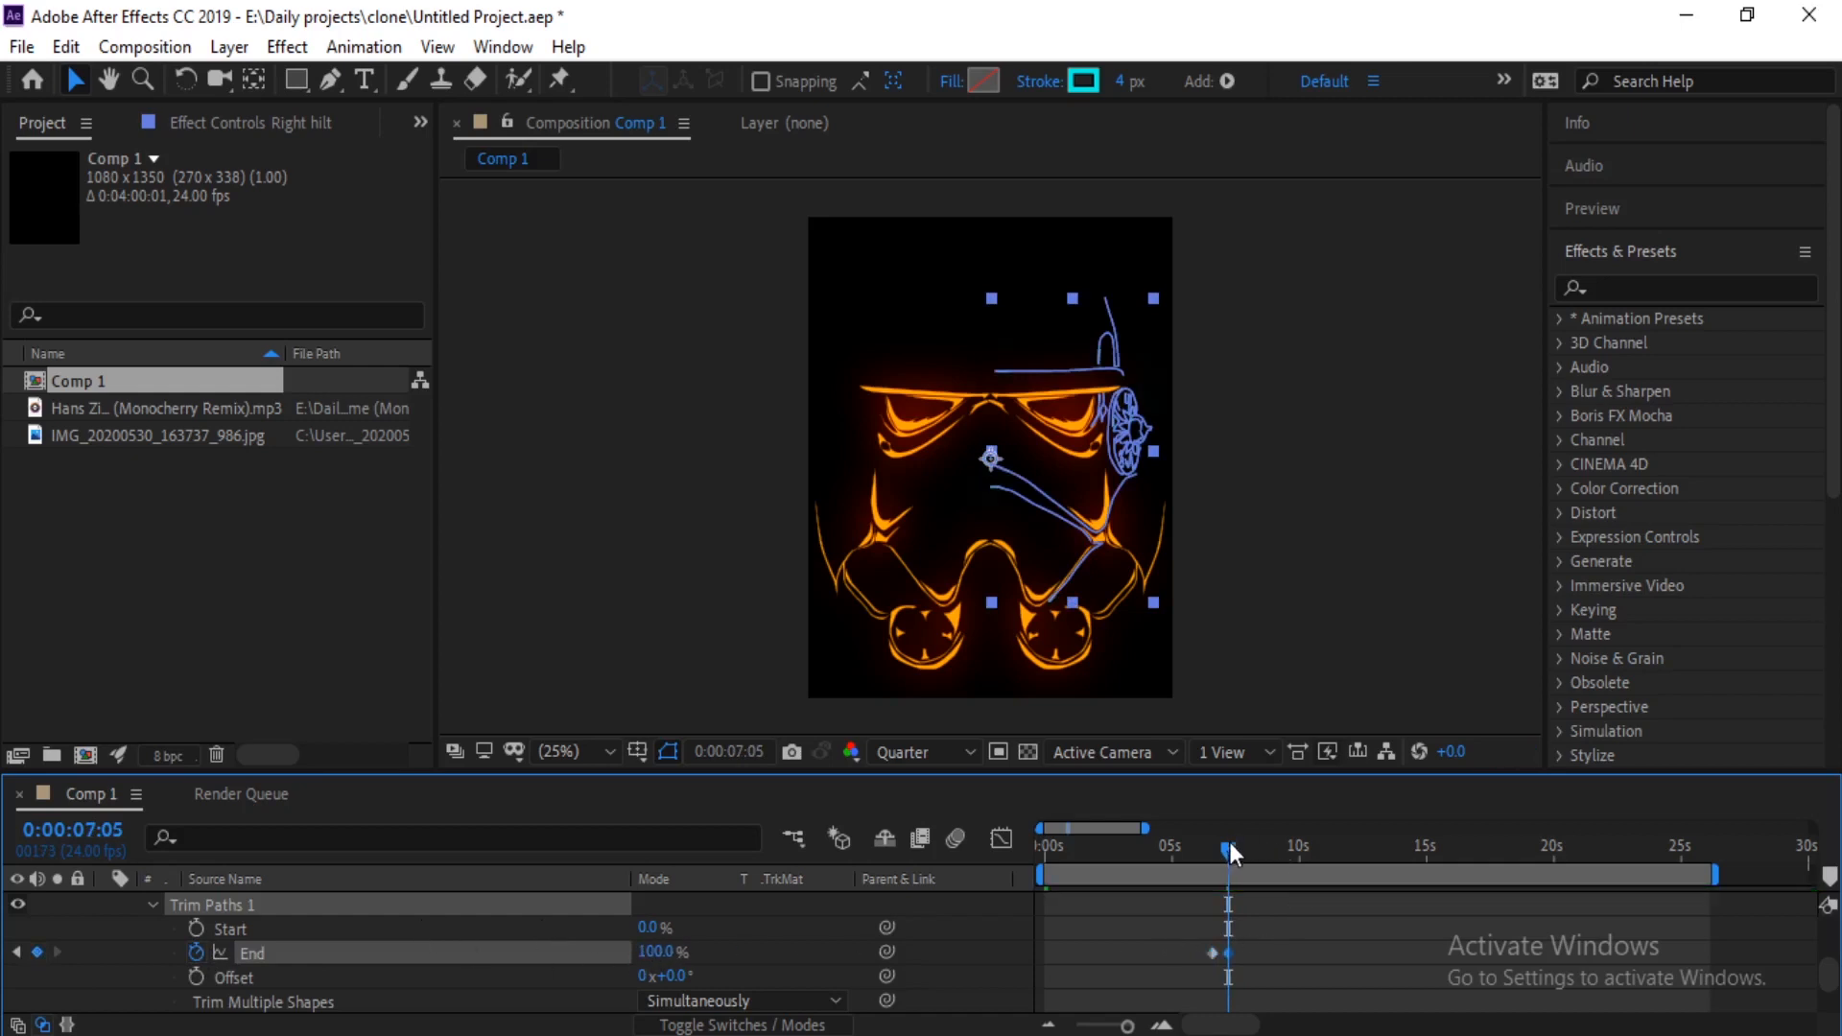
pyautogui.moveTo(1230, 849); pyautogui.dragTo(1187, 852)
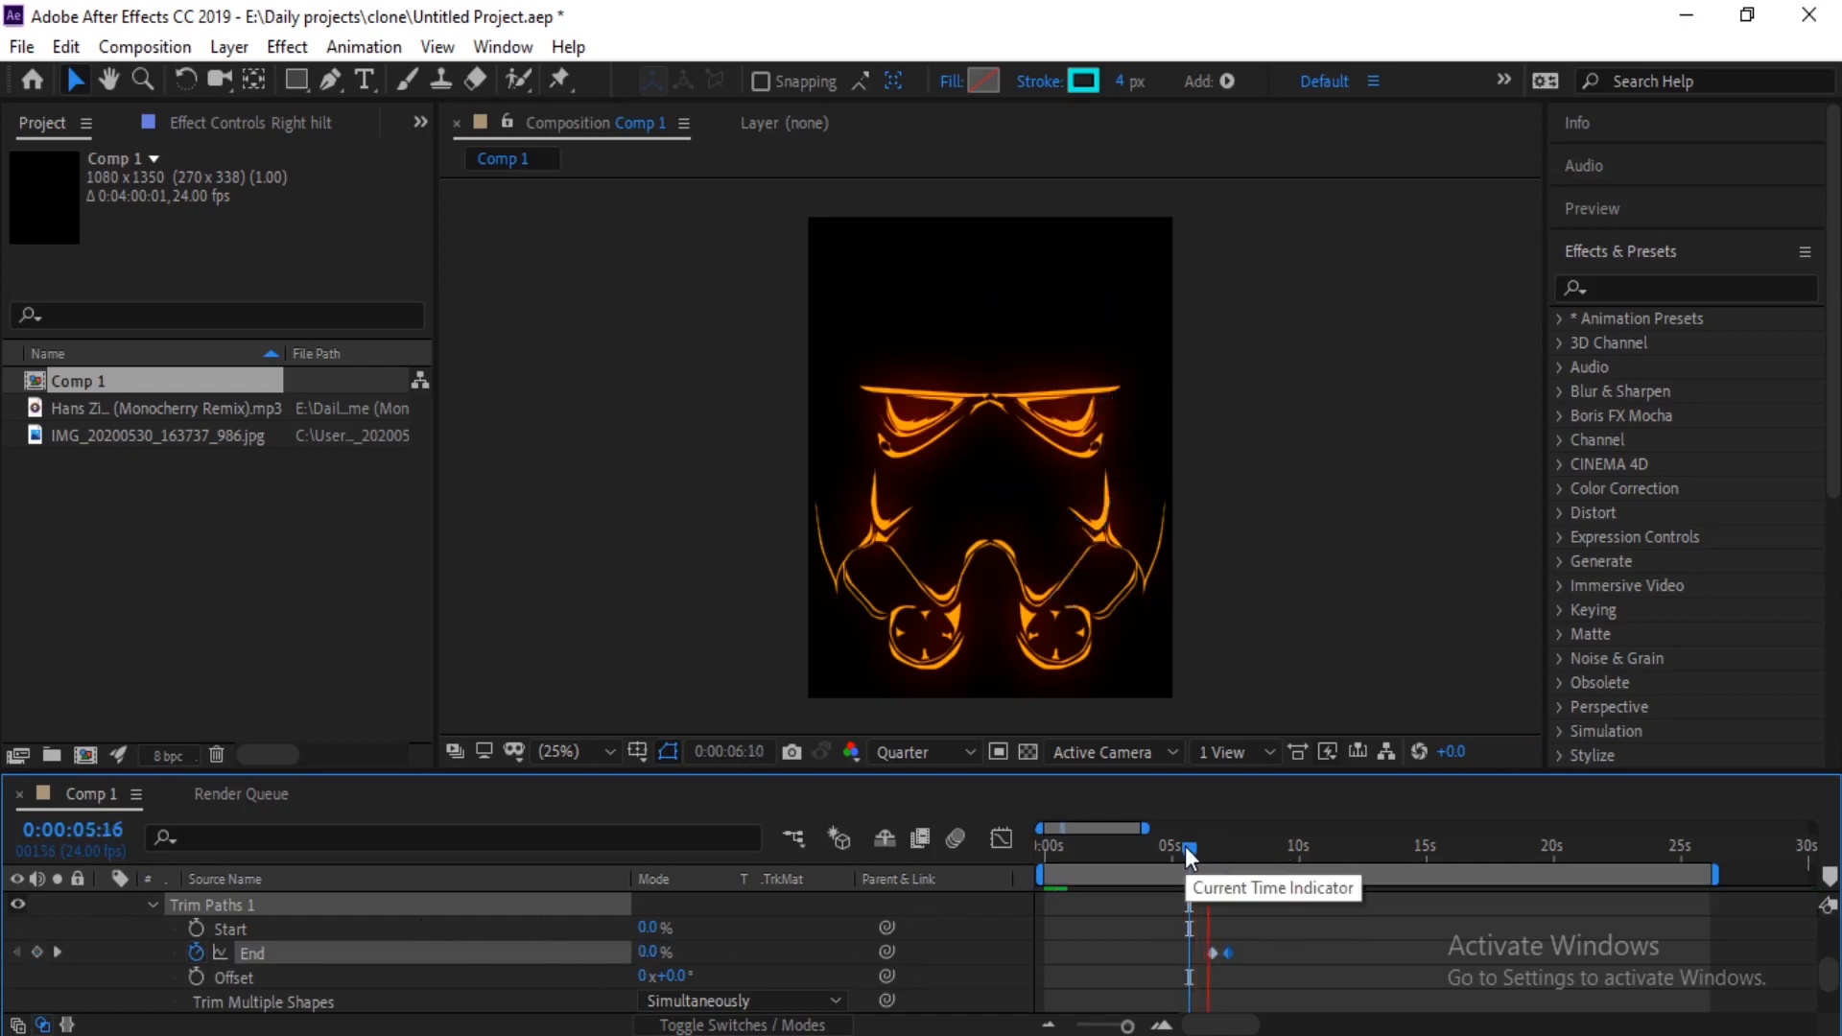
pyautogui.press('space')
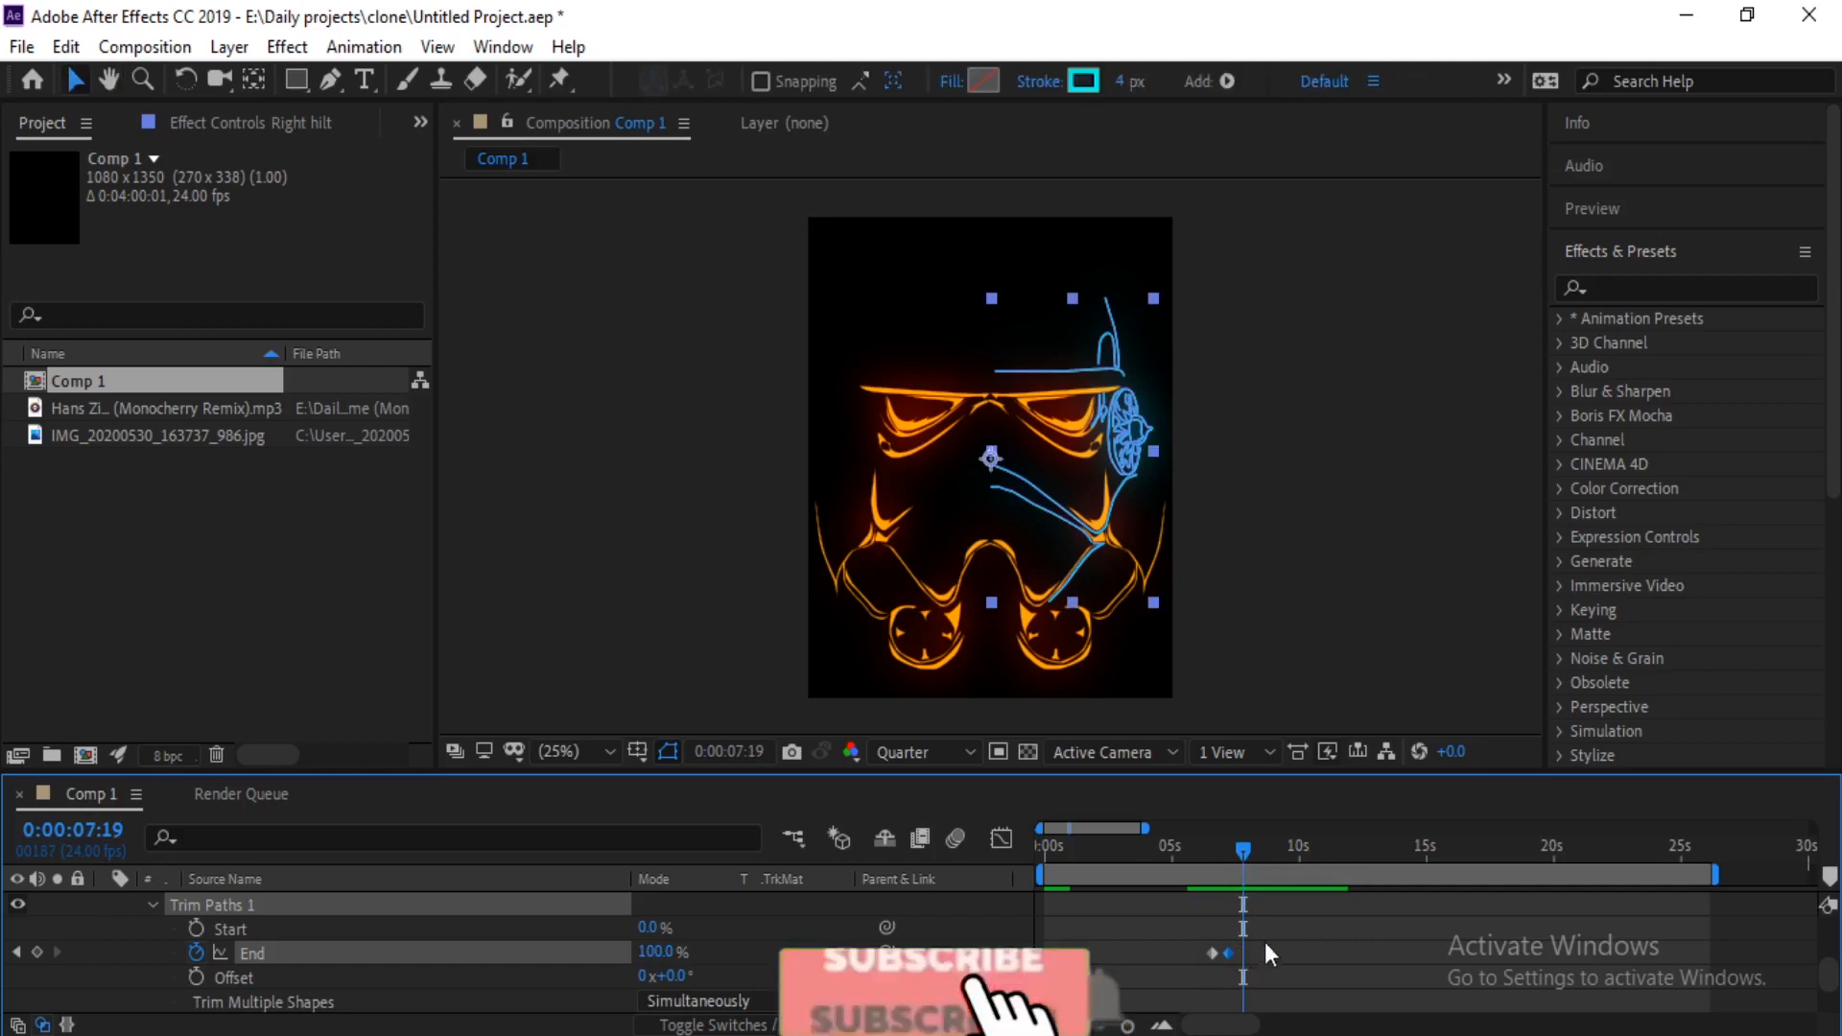
# Step: Select both End keyframes on Right hilt, play from 0:00:06:09, and paste a copy of the pair slightly before 0:00:08:15
pyautogui.moveTo(1265, 942); pyautogui.dragTo(1216, 951)
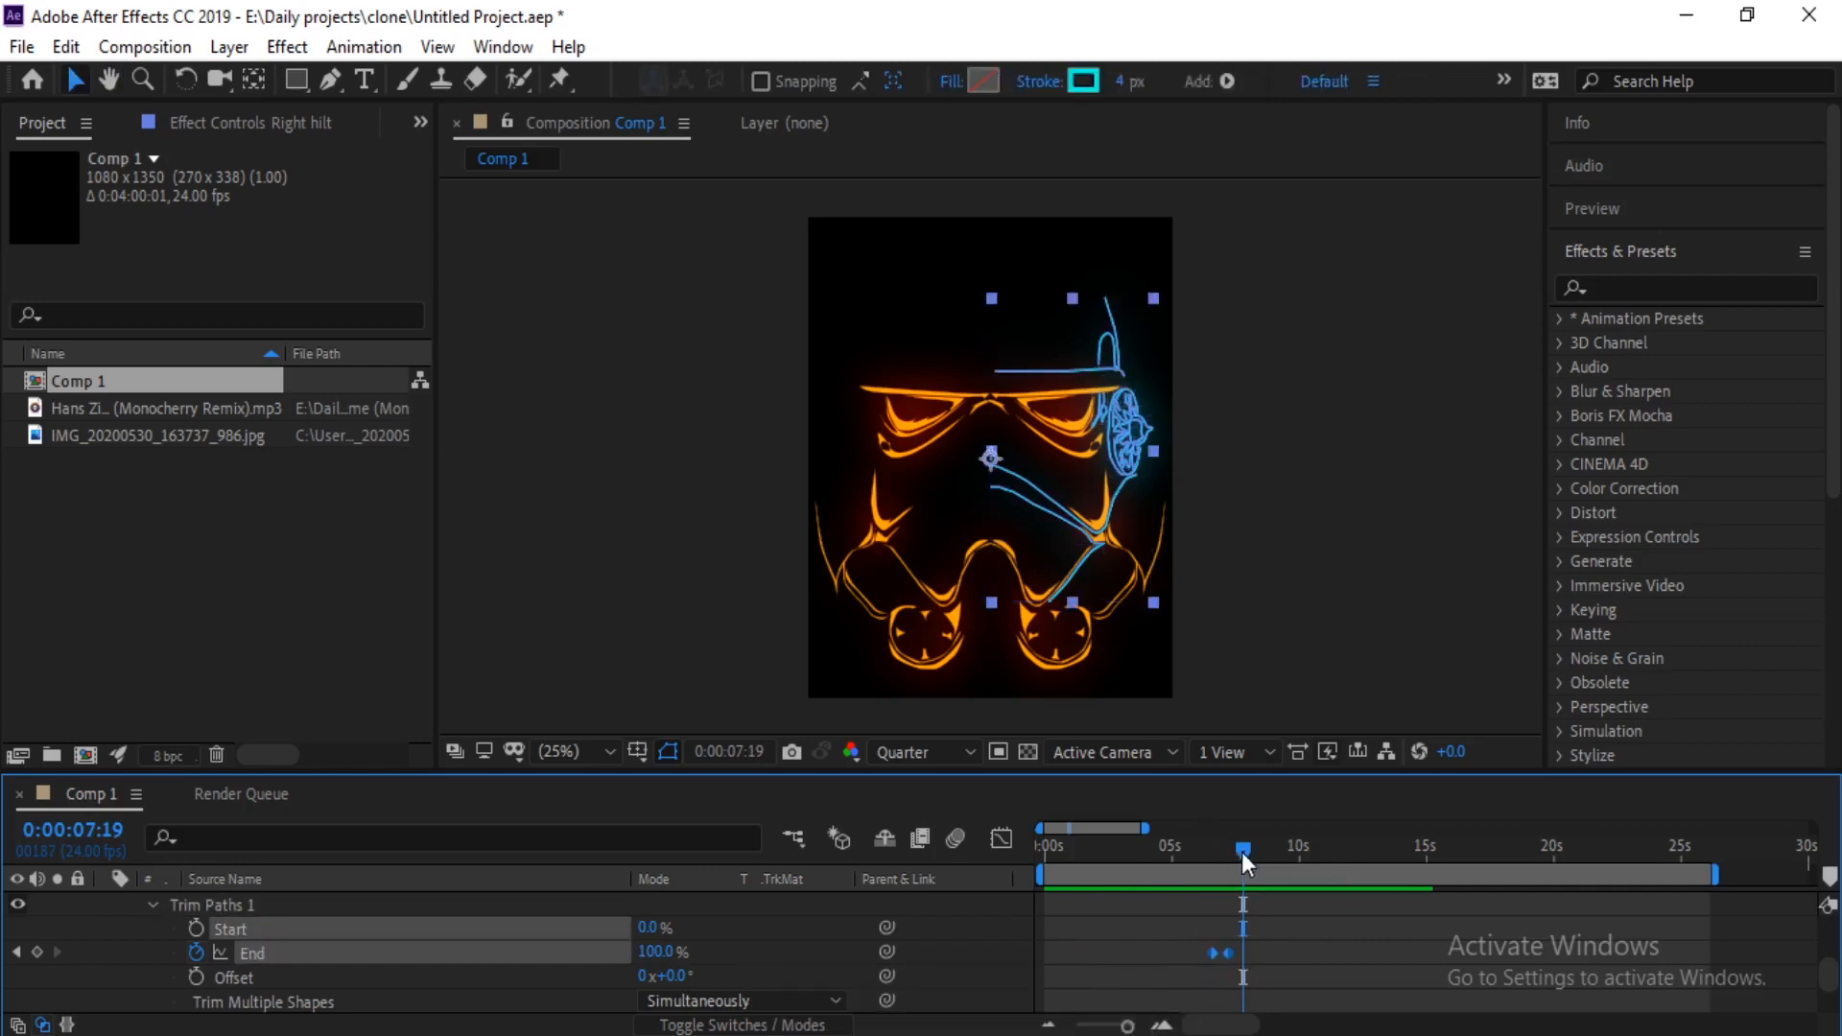
pyautogui.moveTo(1243, 852); pyautogui.dragTo(1199, 857)
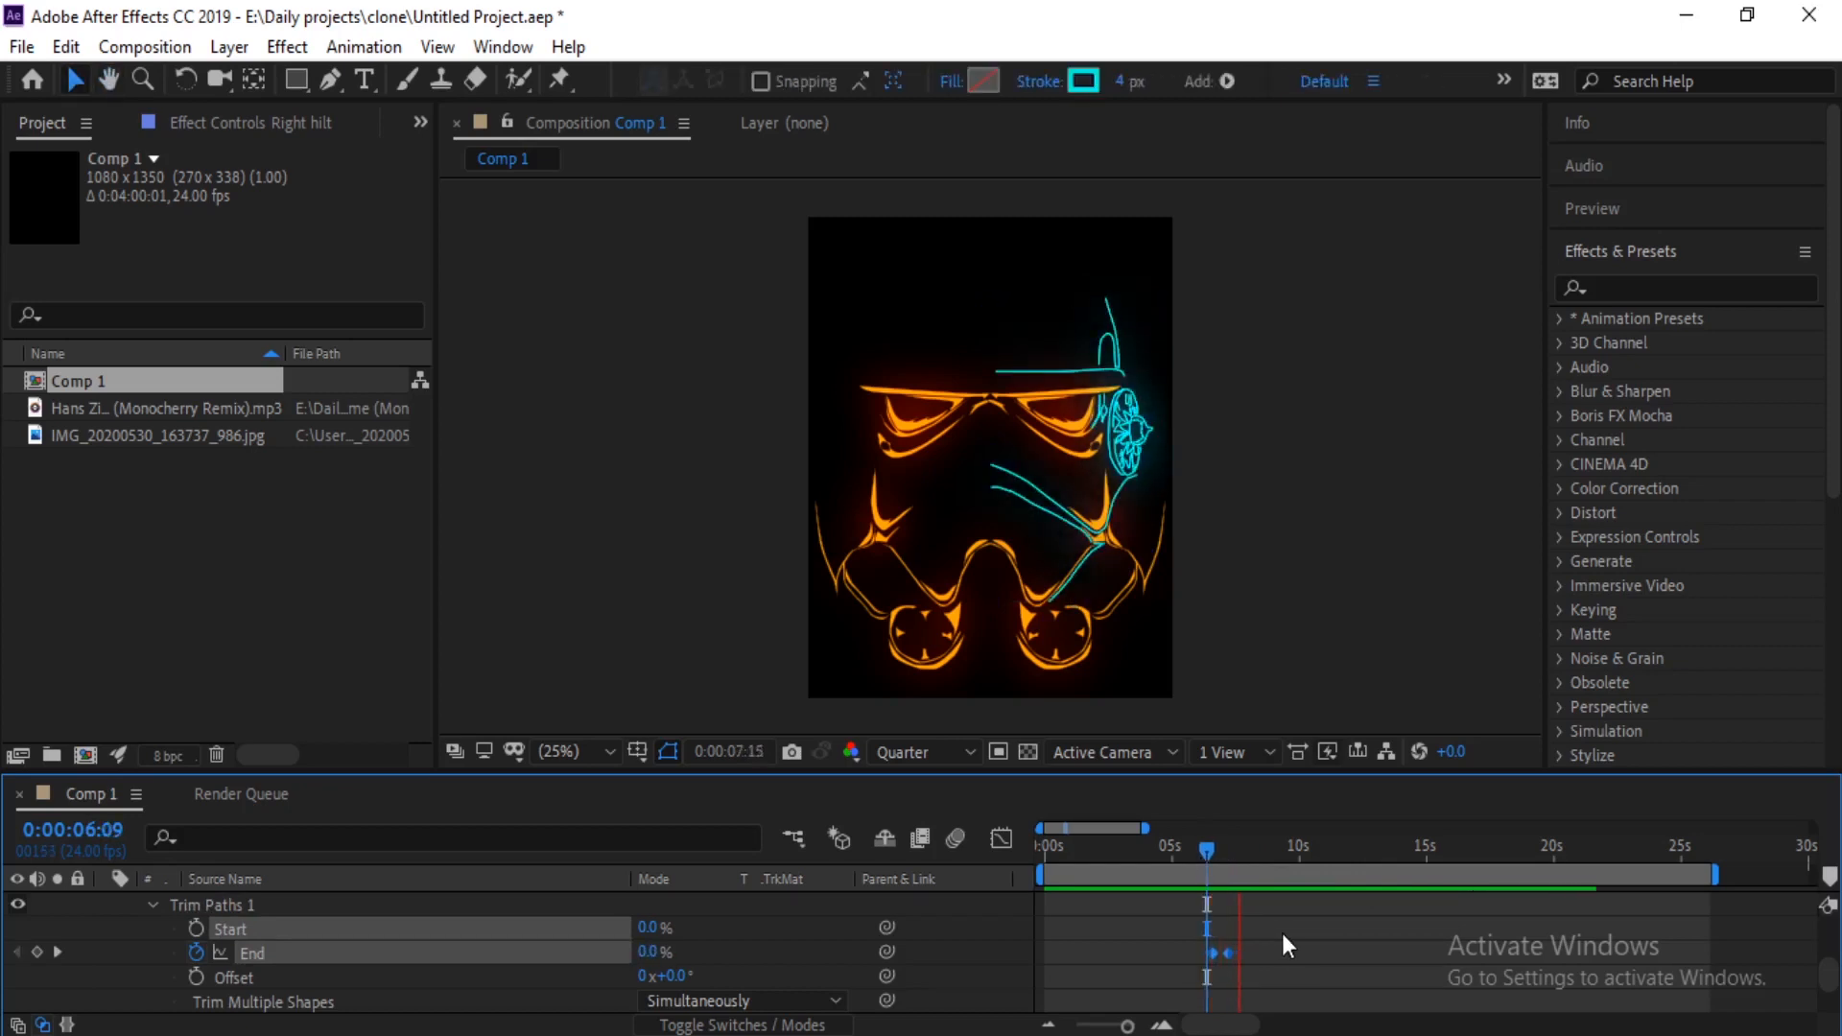
pyautogui.press('space')
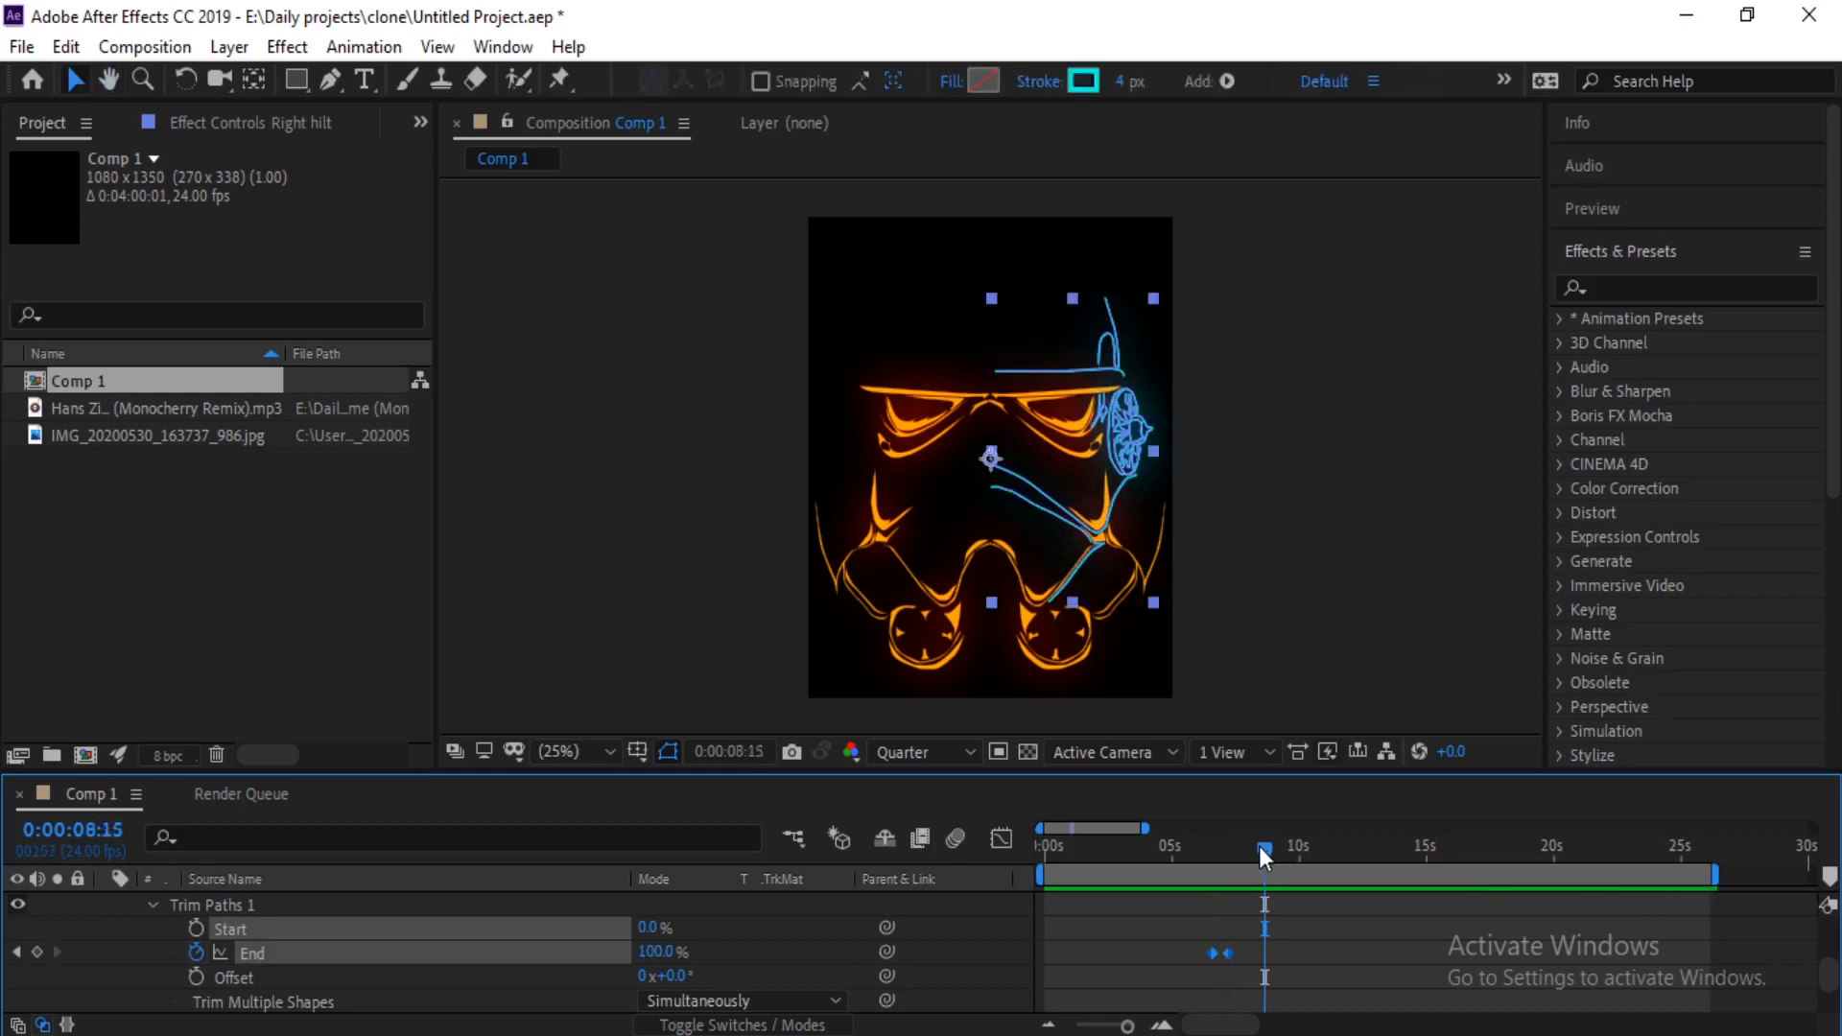
pyautogui.moveTo(1263, 849); pyautogui.dragTo(1205, 859)
pyautogui.hotkey('ctrl', 'v')
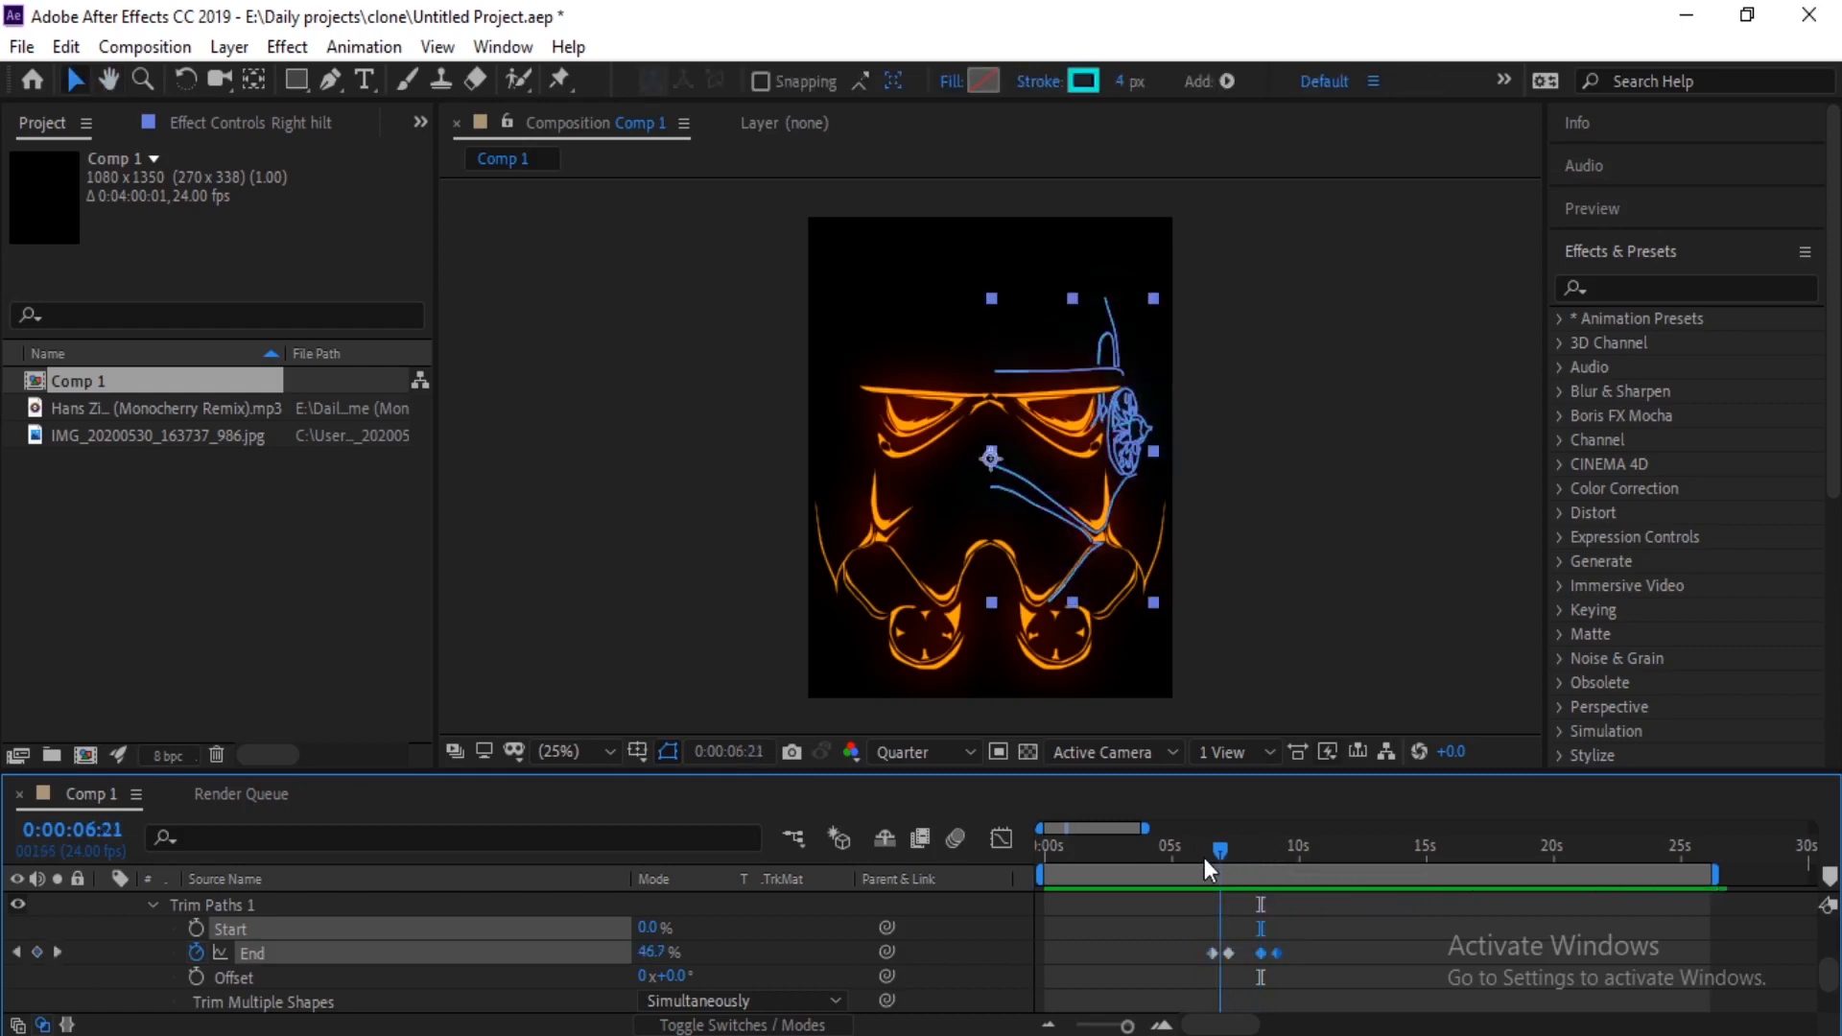
# Step: Play the music to the following beat and paste the End keyframe pair on Right hilt at 0:00:10:03
pyautogui.press('space')
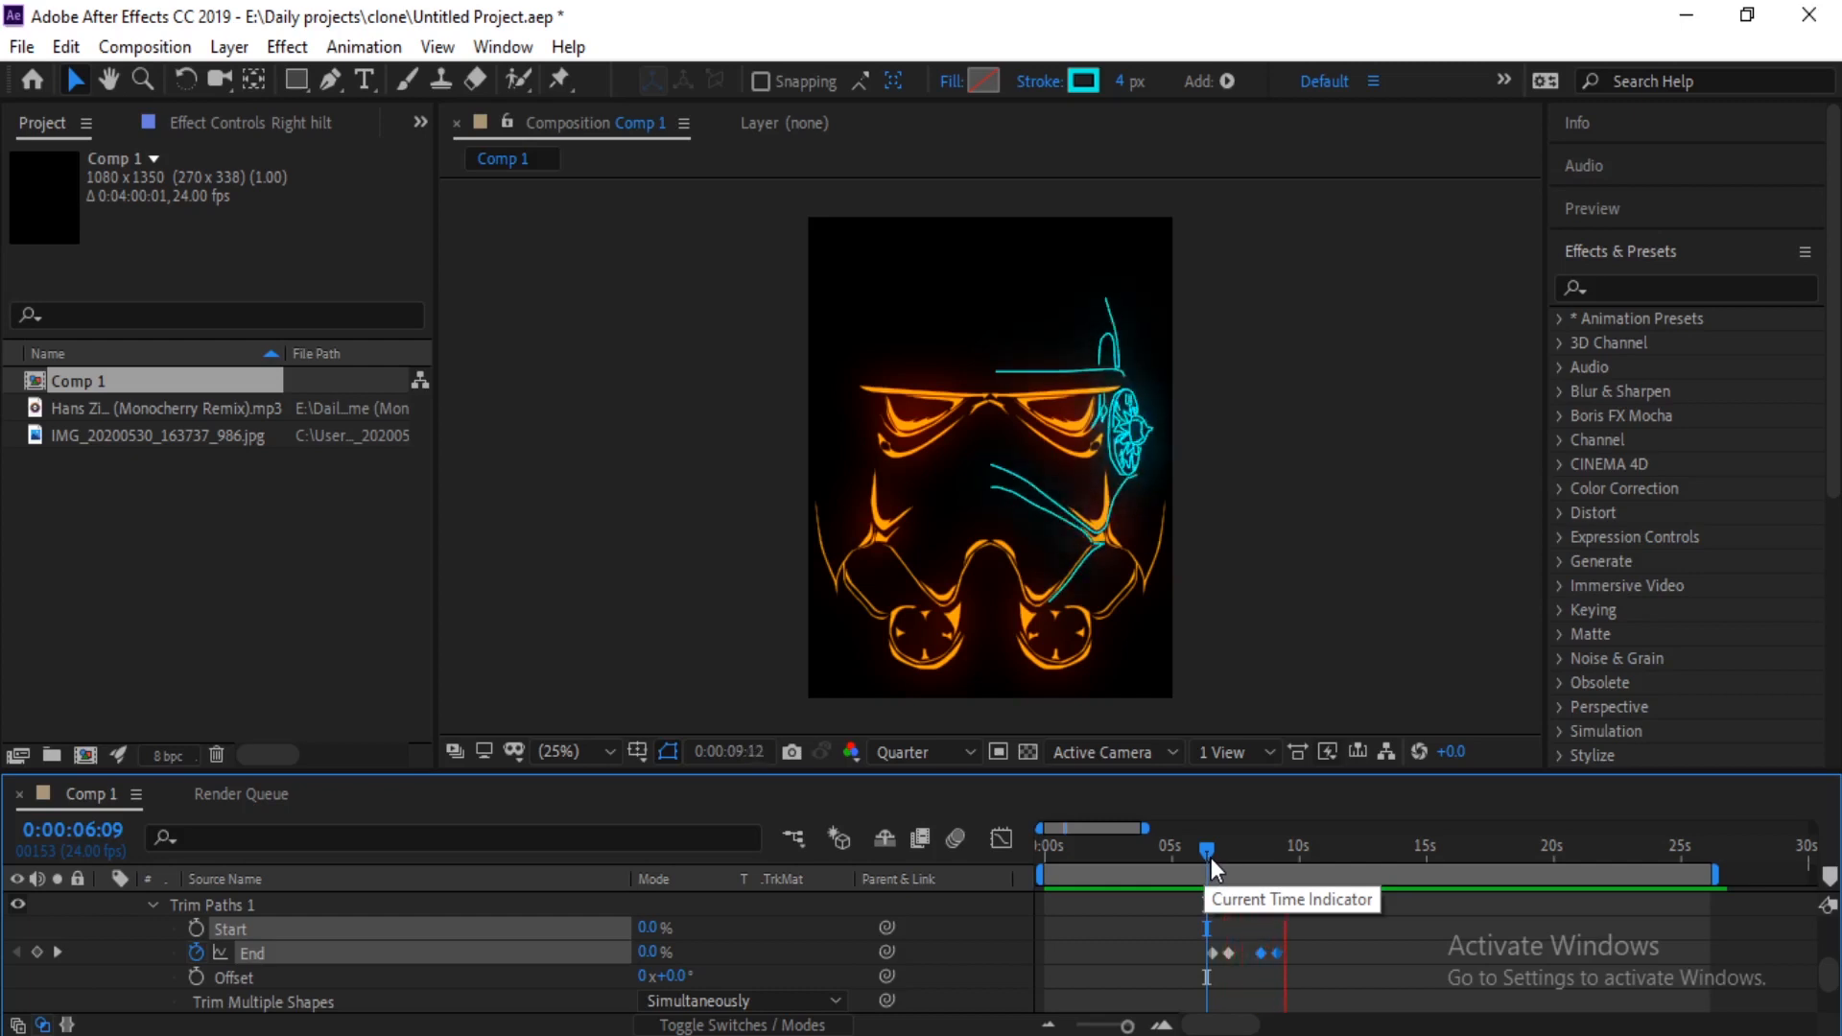
pyautogui.press('space')
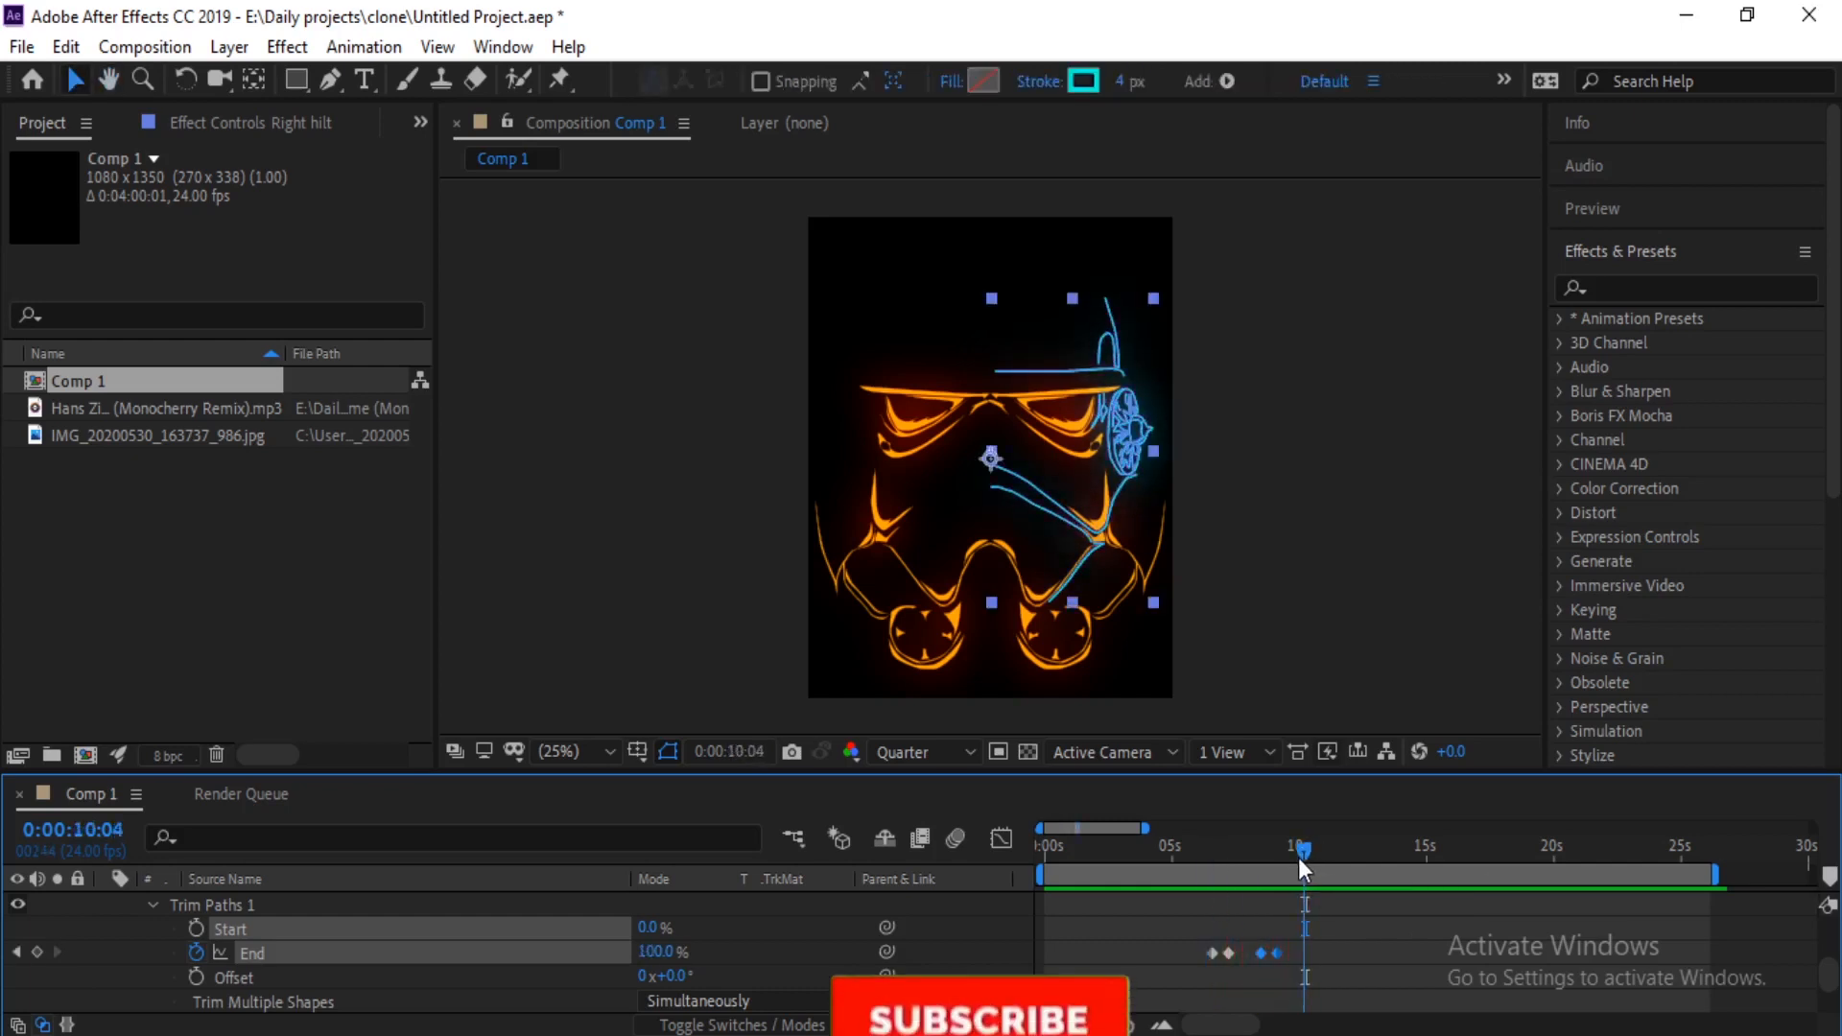
pyautogui.press('pageup')
pyautogui.hotkey('ctrl', 'v')
pyautogui.press('space')
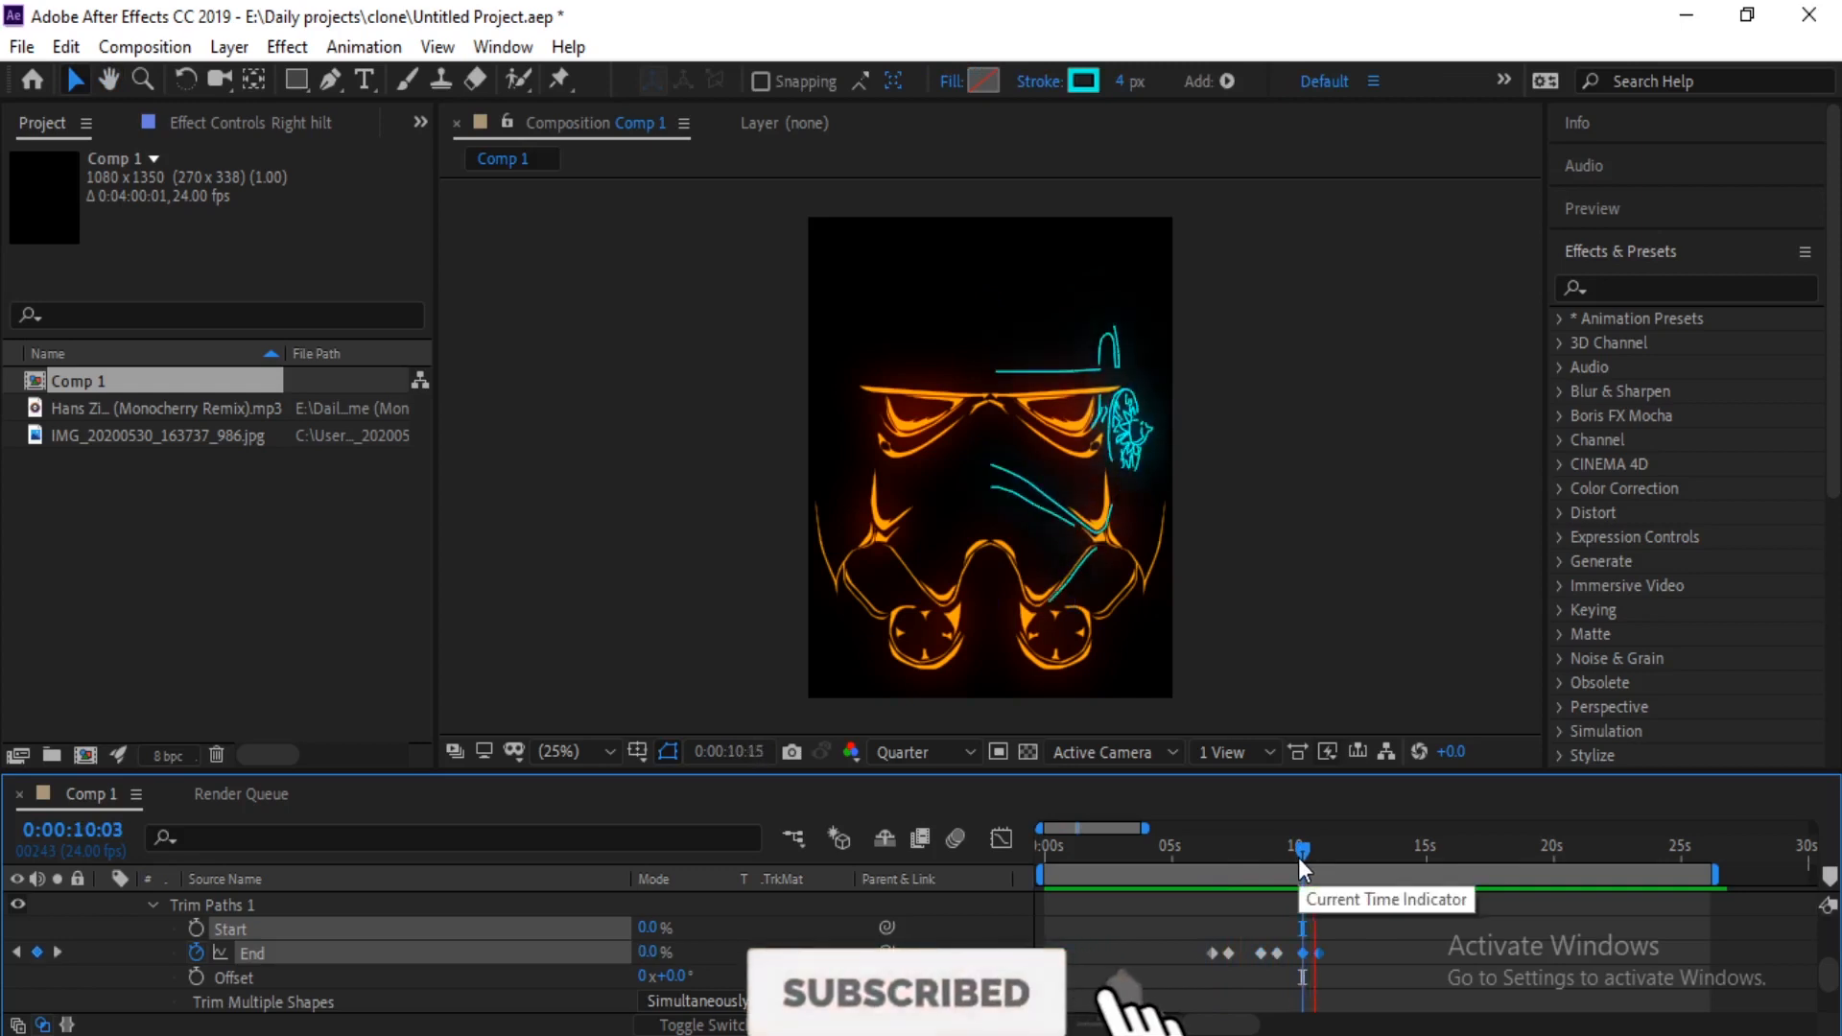
# Step: Paste the End keyframe pair at 0:00:11:21 and preview the timing from 0:00:08:12
pyautogui.moveTo(1299, 859); pyautogui.dragTo(1348, 857)
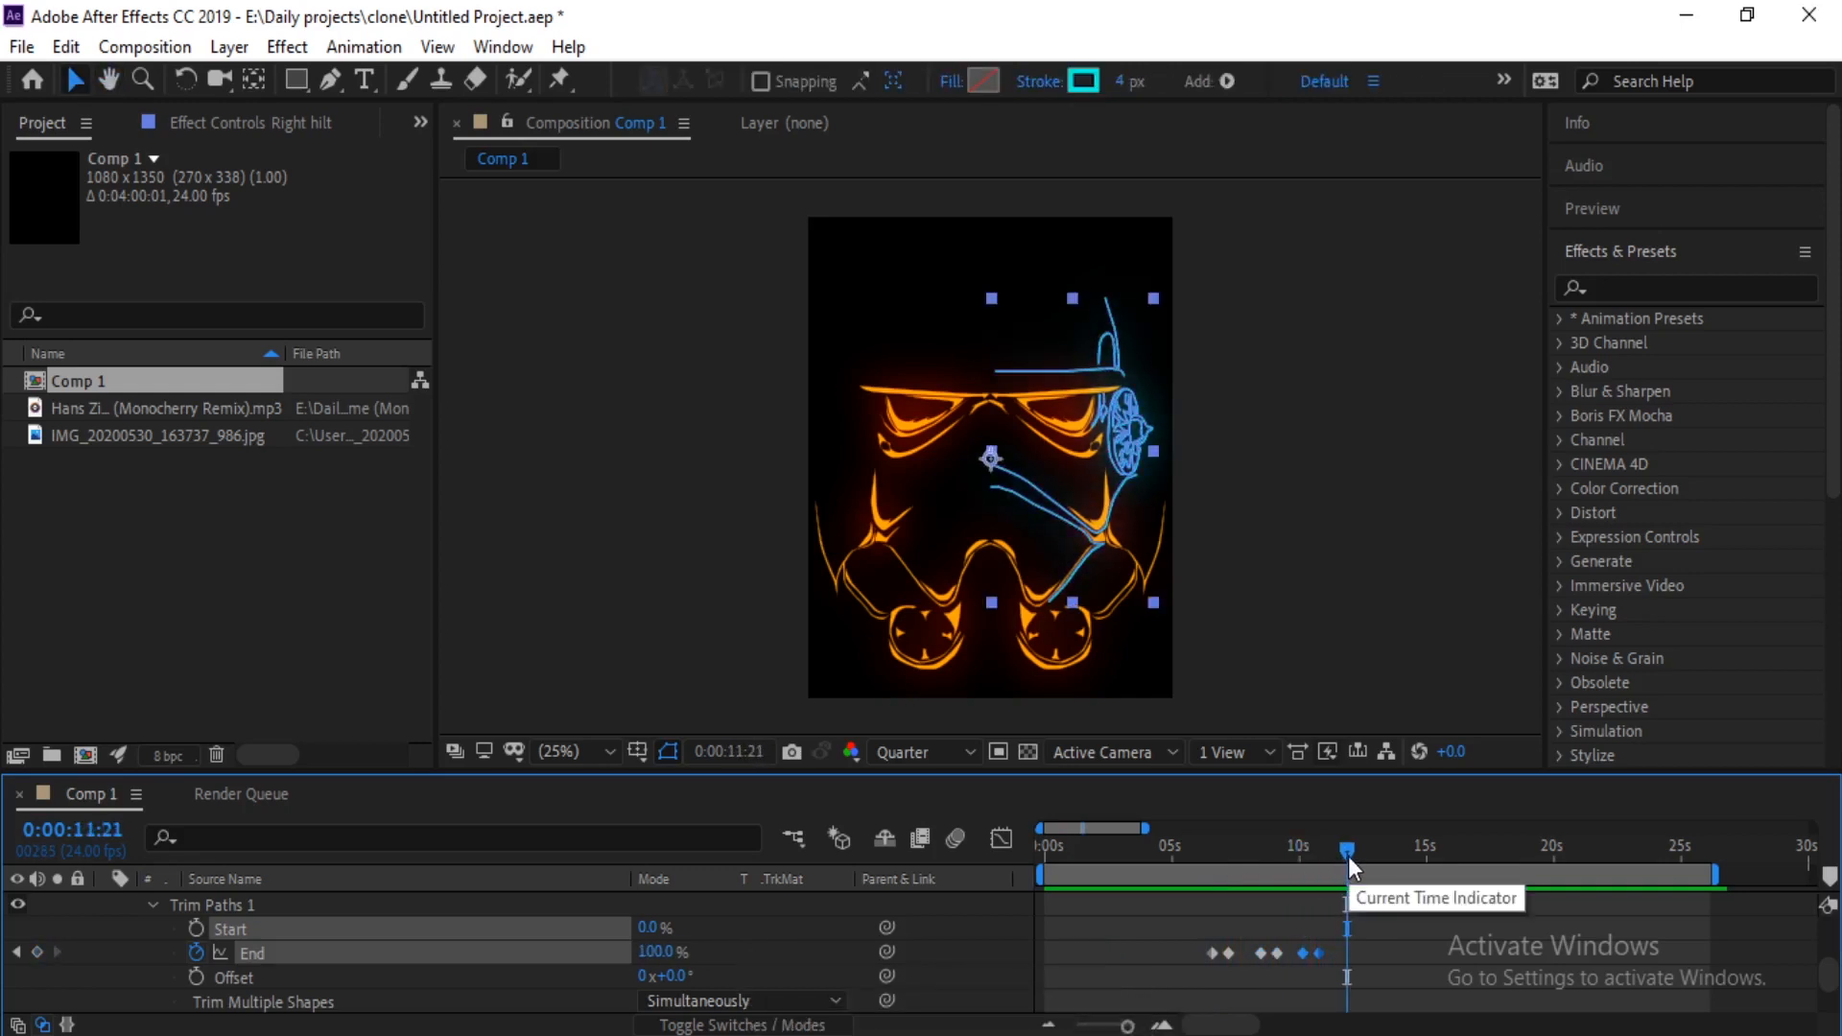
pyautogui.hotkey('ctrl', 'v')
pyautogui.press('space')
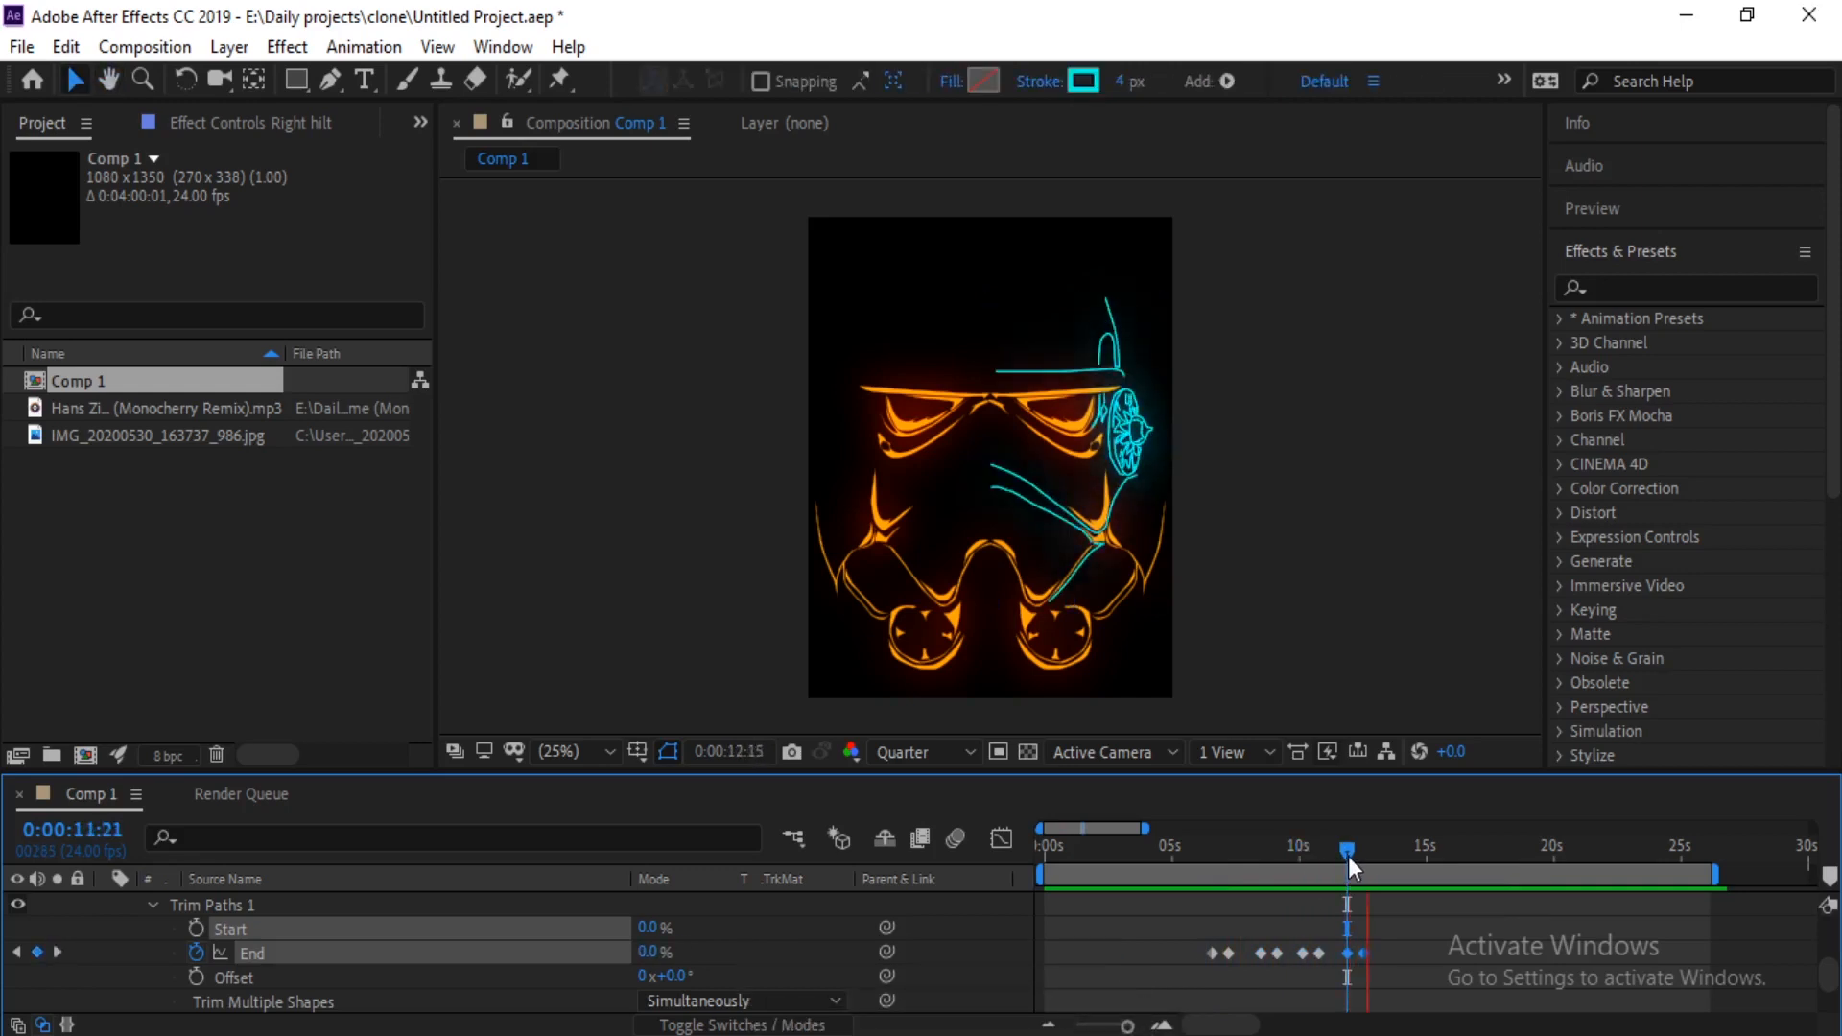
pyautogui.click(1261, 842)
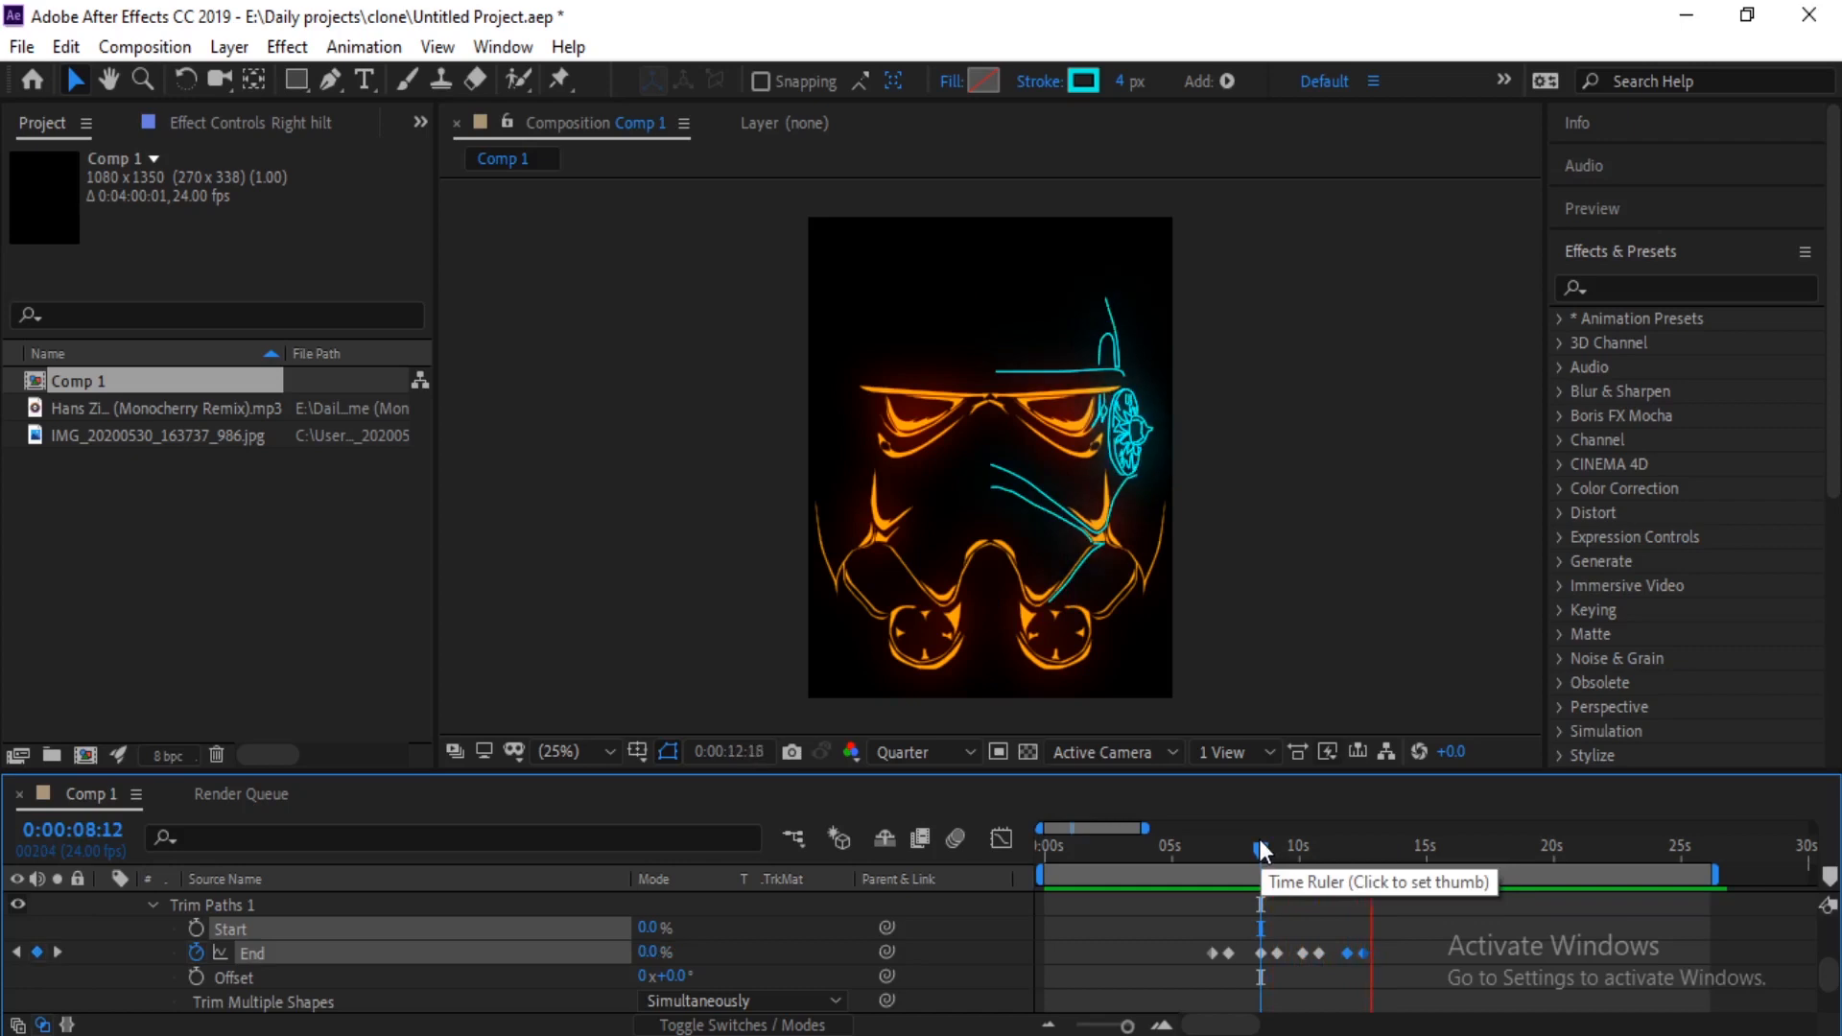
# Step: Paste the End keyframe pair at 0:00:13:16, shift it slightly earlier to the beat, and replay from 0:00:13:14
pyautogui.click(1392, 847)
pyautogui.hotkey('ctrl', 'v')
pyautogui.press('space')
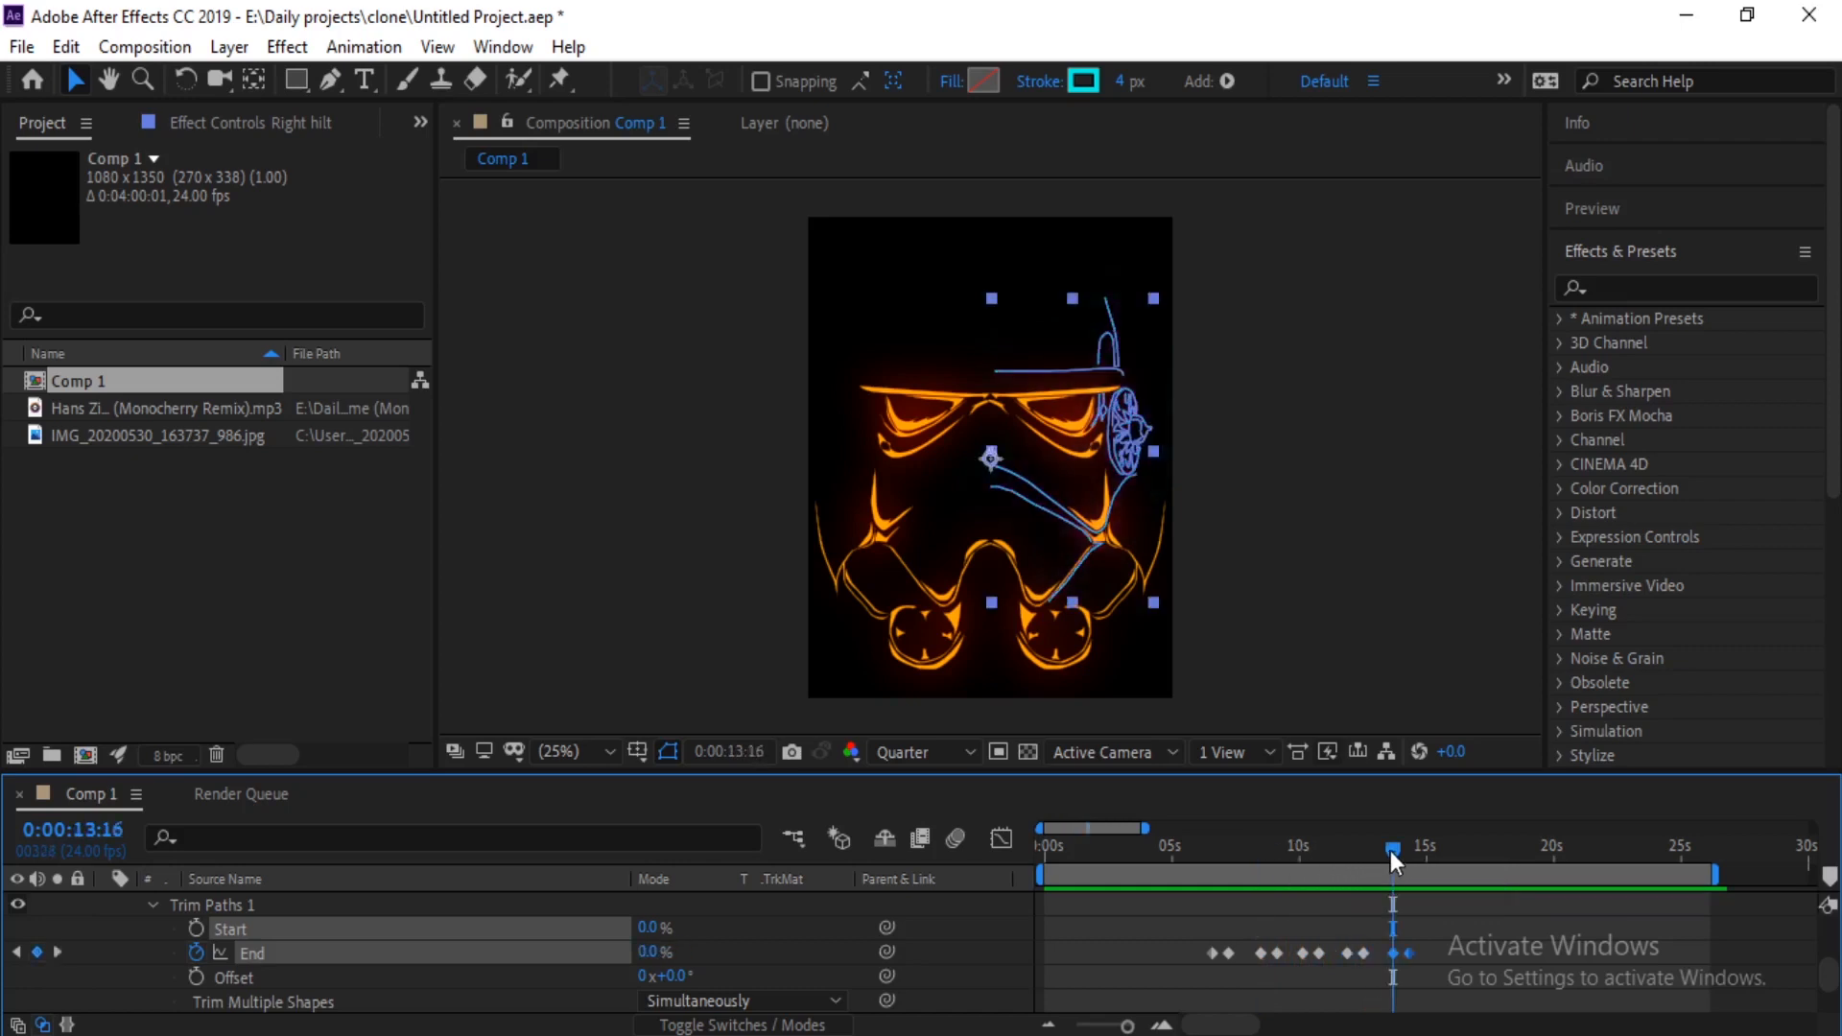
pyautogui.press('space')
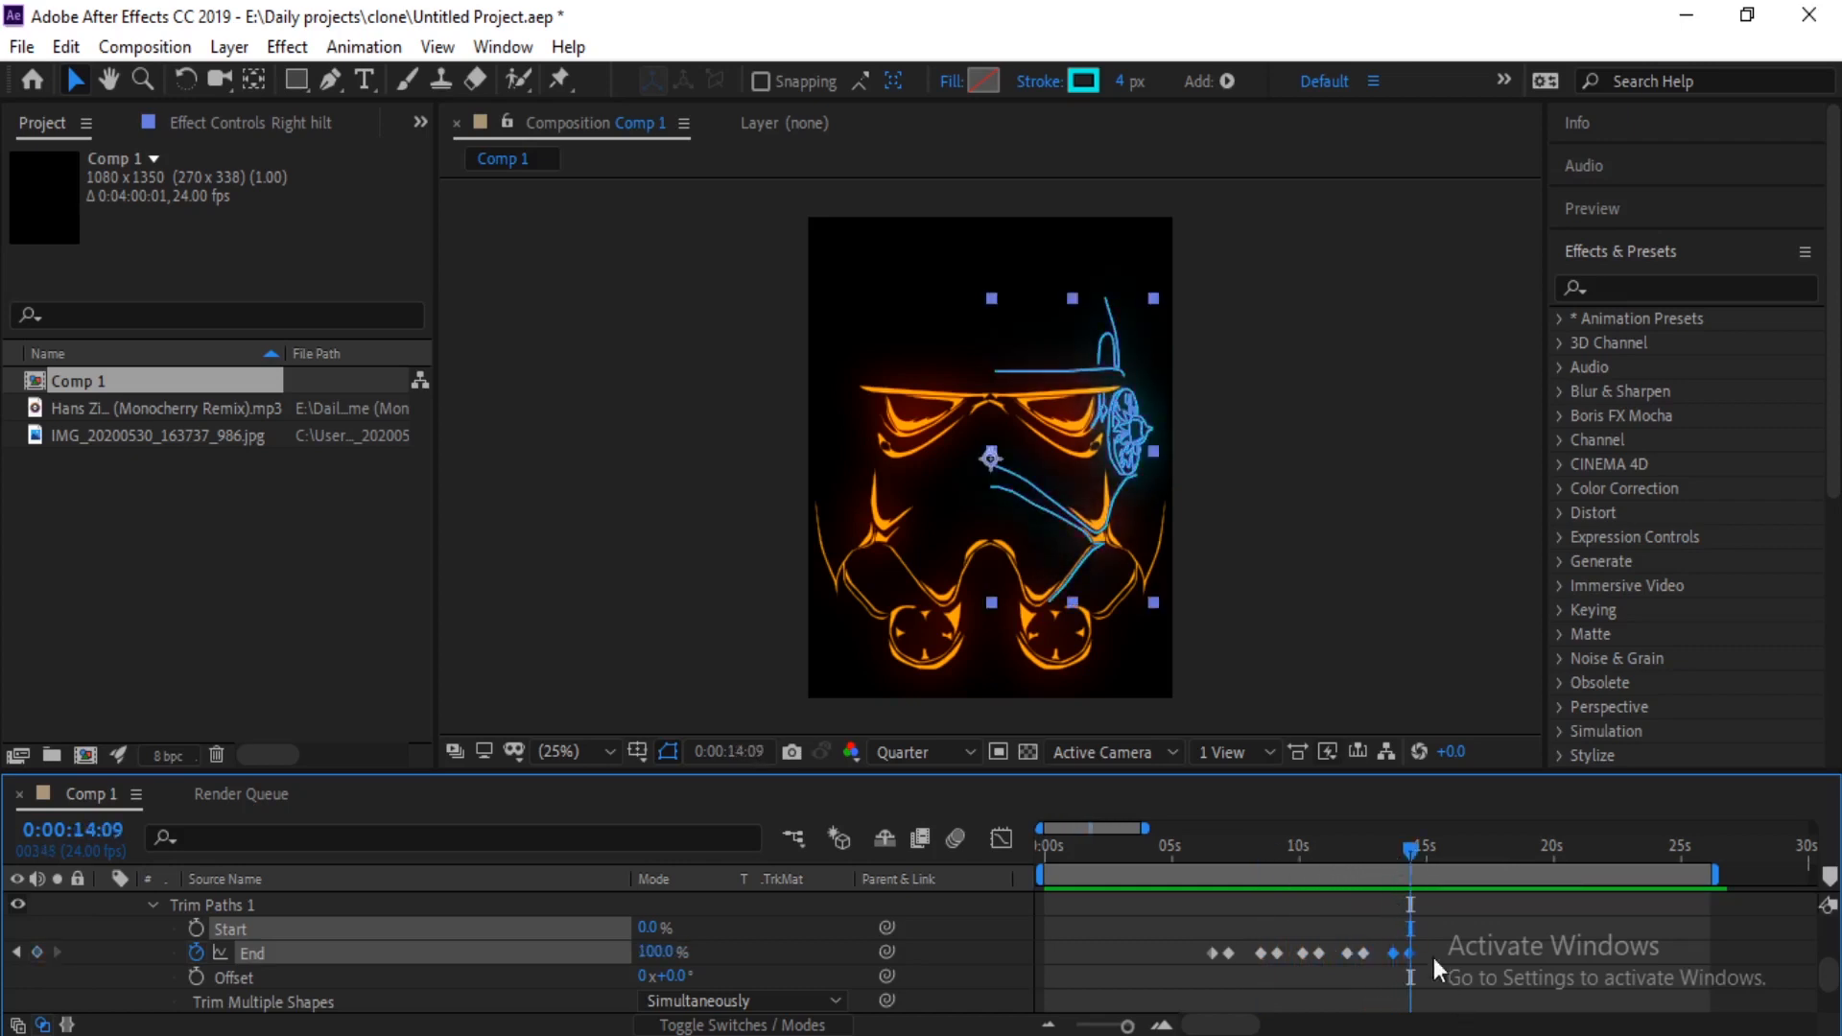
pyautogui.moveTo(1389, 958); pyautogui.dragTo(1386, 958)
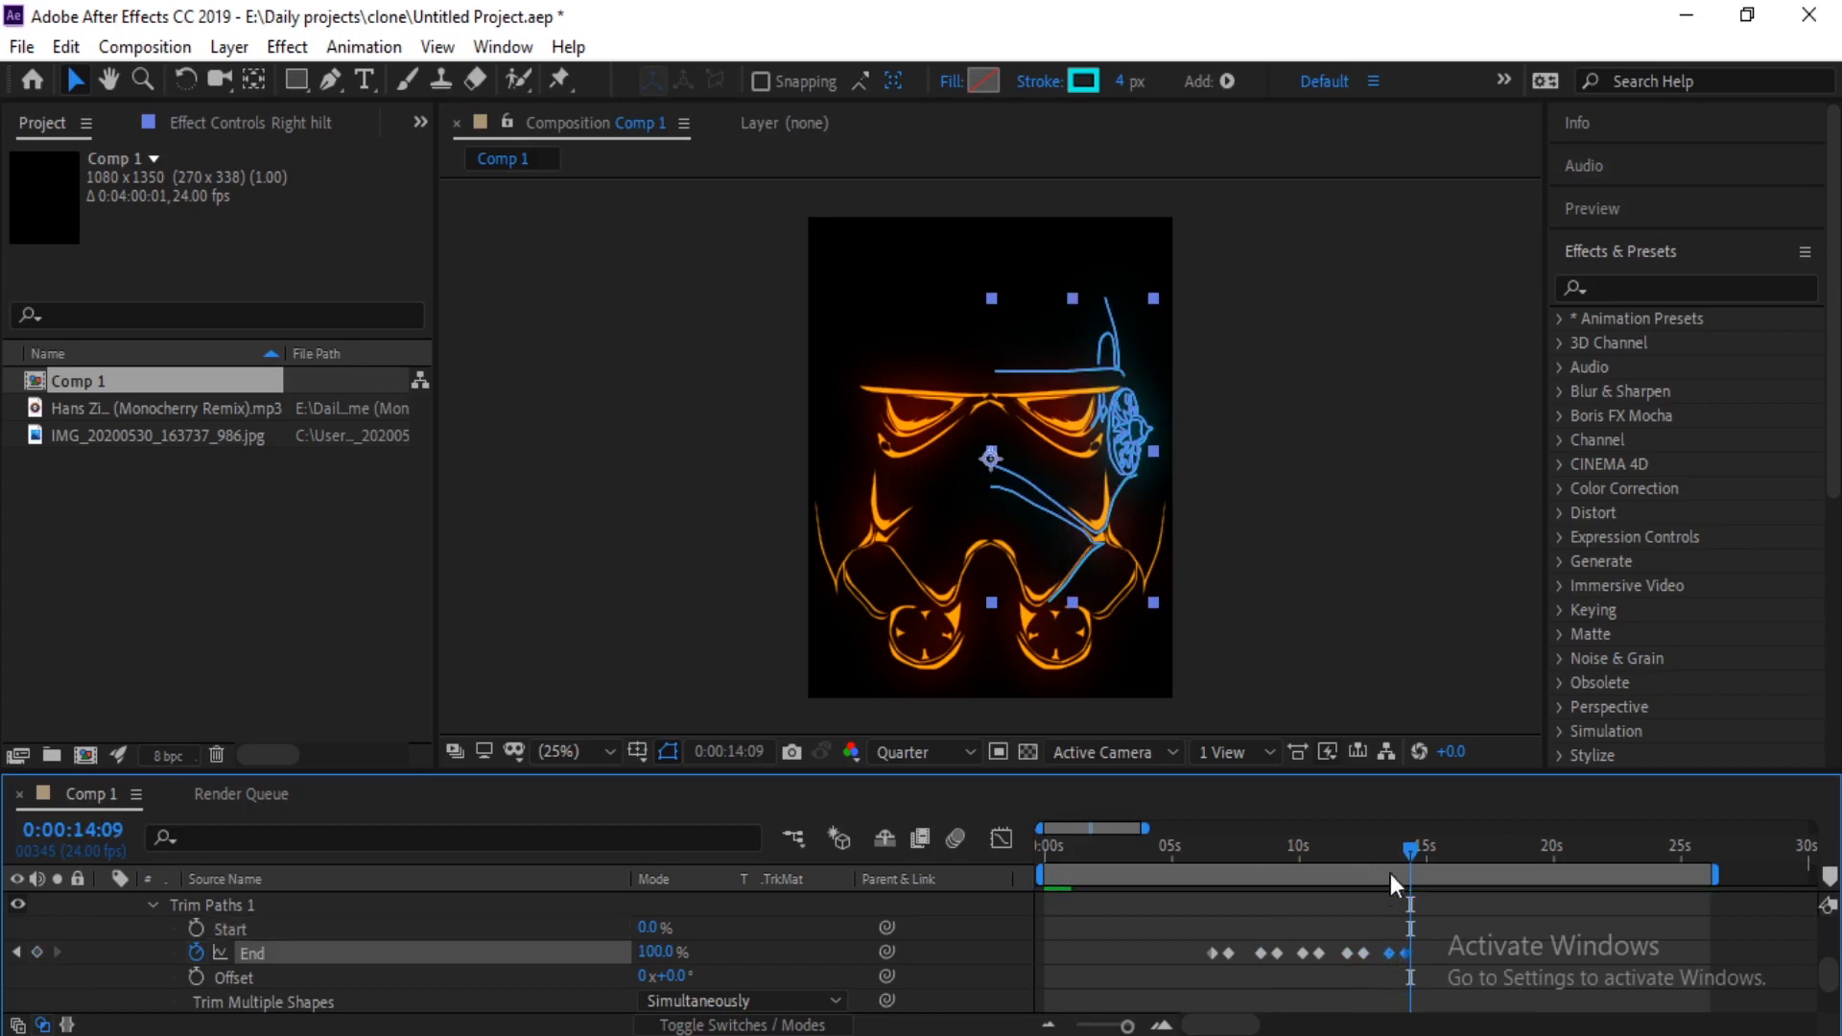
pyautogui.click(1390, 844)
pyautogui.press('space')
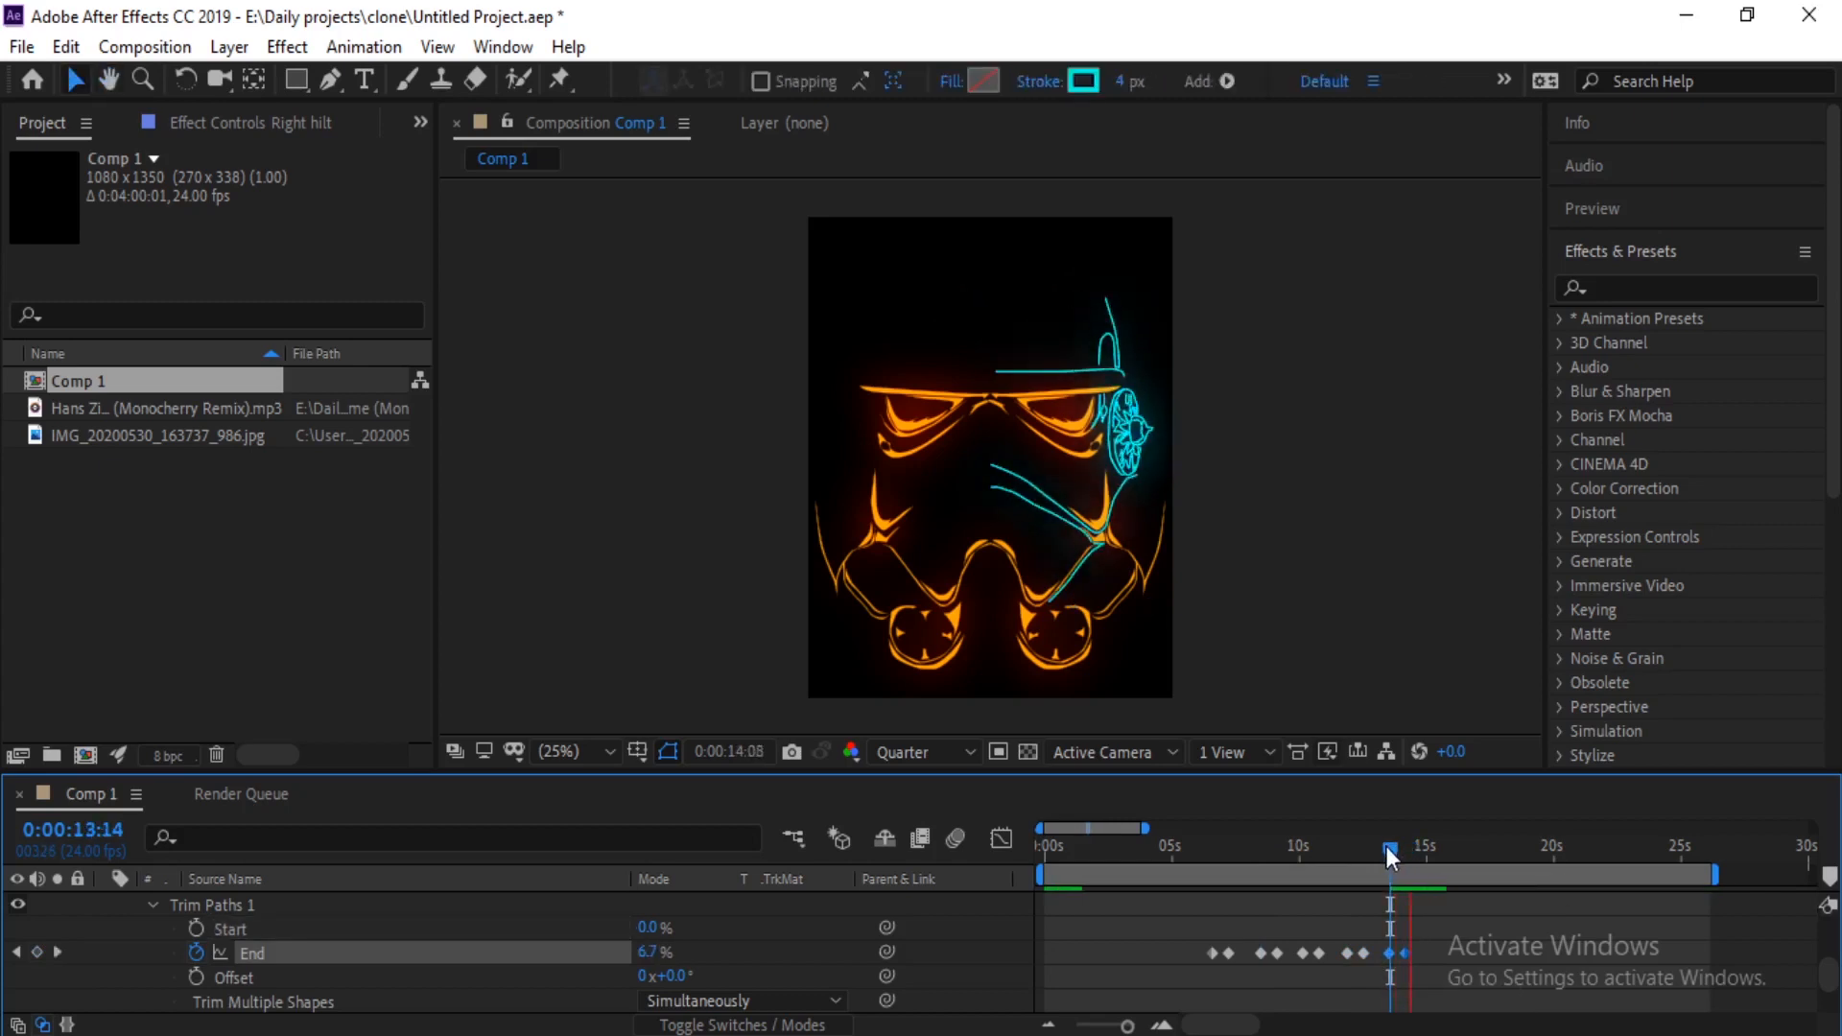
# Step: Paste the End keyframe pair at 0:00:15:06 and play the music from 0:00:14:08
pyautogui.click(1433, 850)
pyautogui.hotkey('ctrl', 'v')
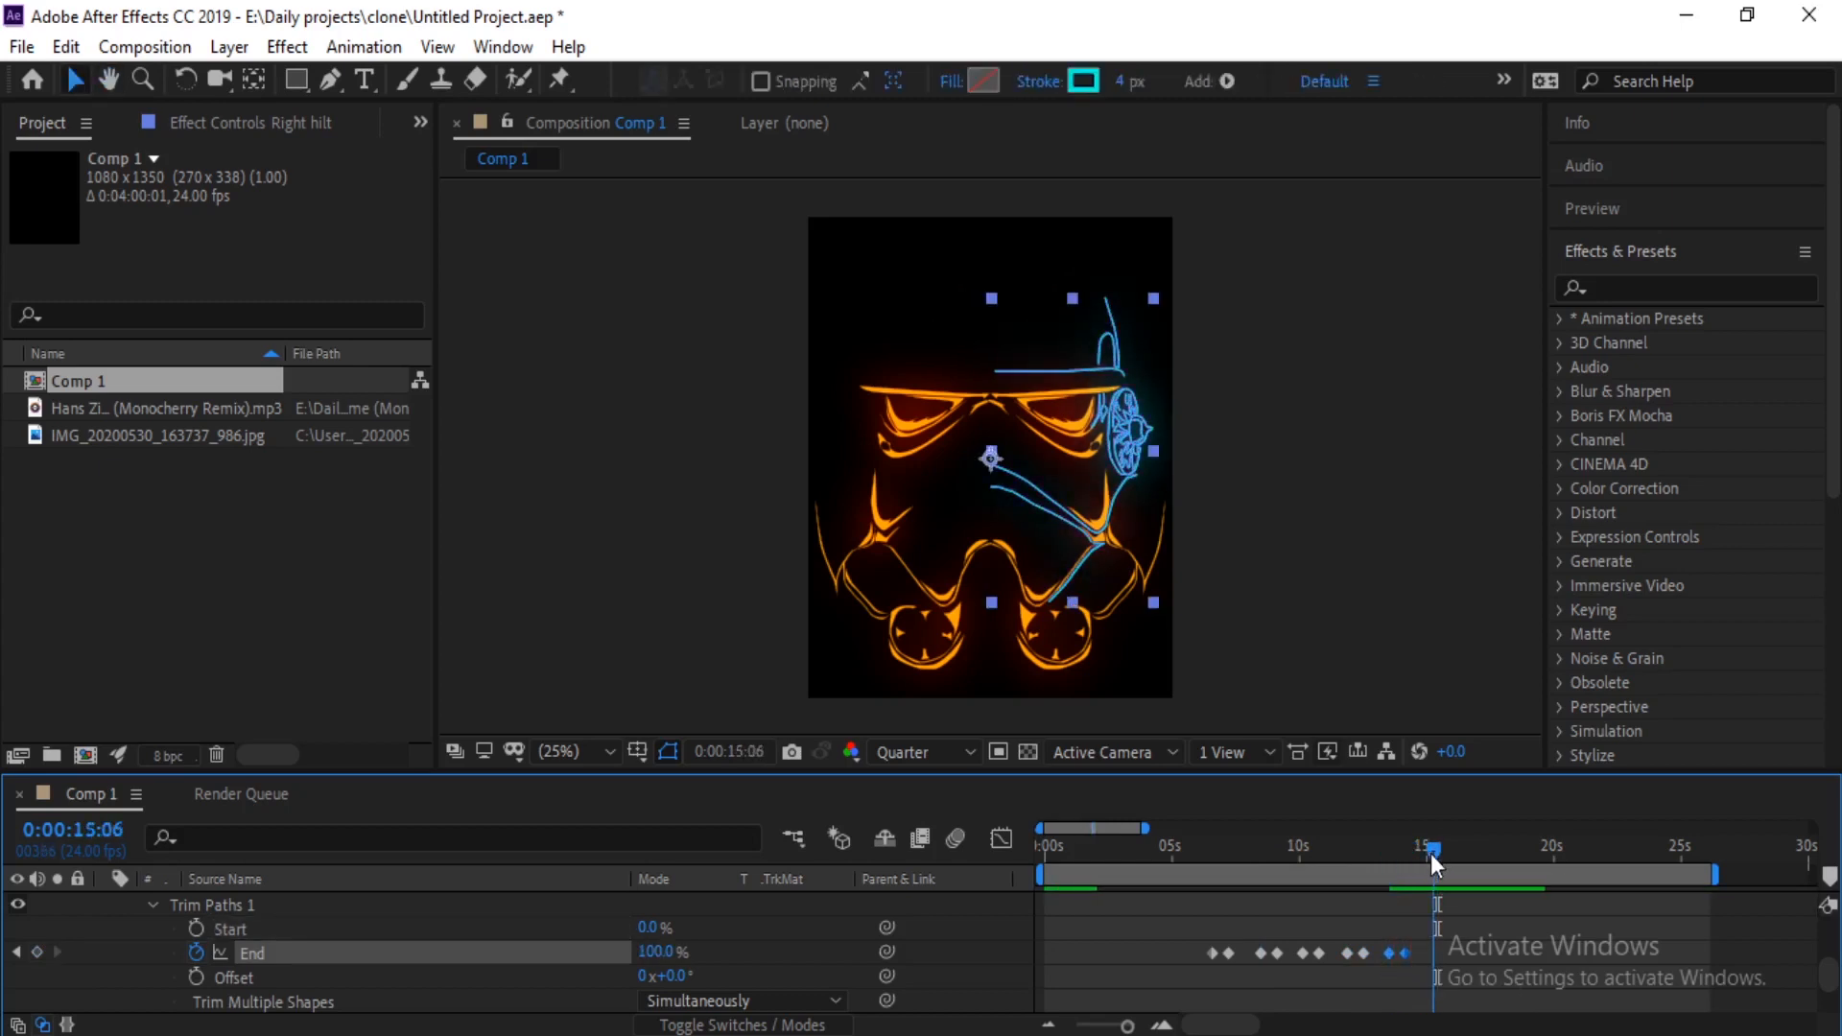
pyautogui.click(1409, 852)
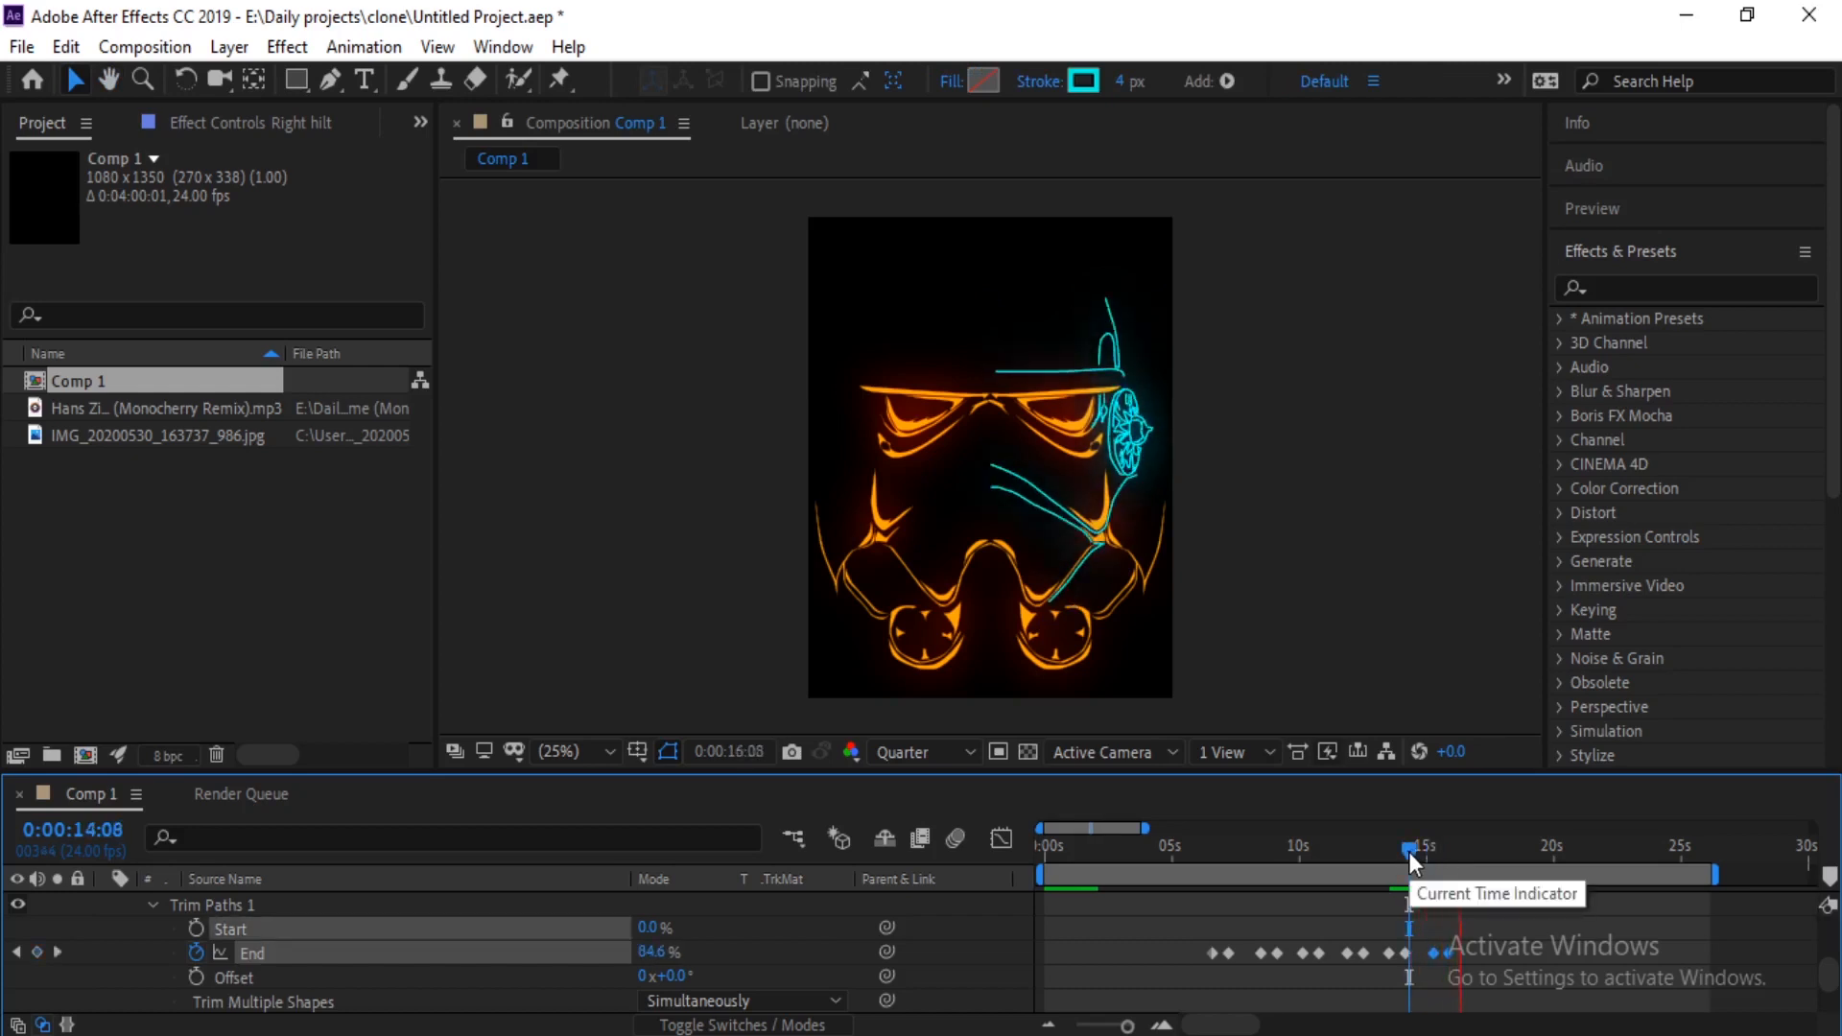
# Step: Paste two more End keyframe pairs on the beats near 0:00:17:00 and 0:00:19:00, and play from 0:00:18:09
pyautogui.moveTo(1409, 852)
pyautogui.mouseDown()
pyautogui.moveTo(1525, 849)
pyautogui.moveTo(1507, 852)
pyautogui.mouseUp()
pyautogui.press('space')
pyautogui.hotkey('ctrl', 'v')
pyautogui.press('space')
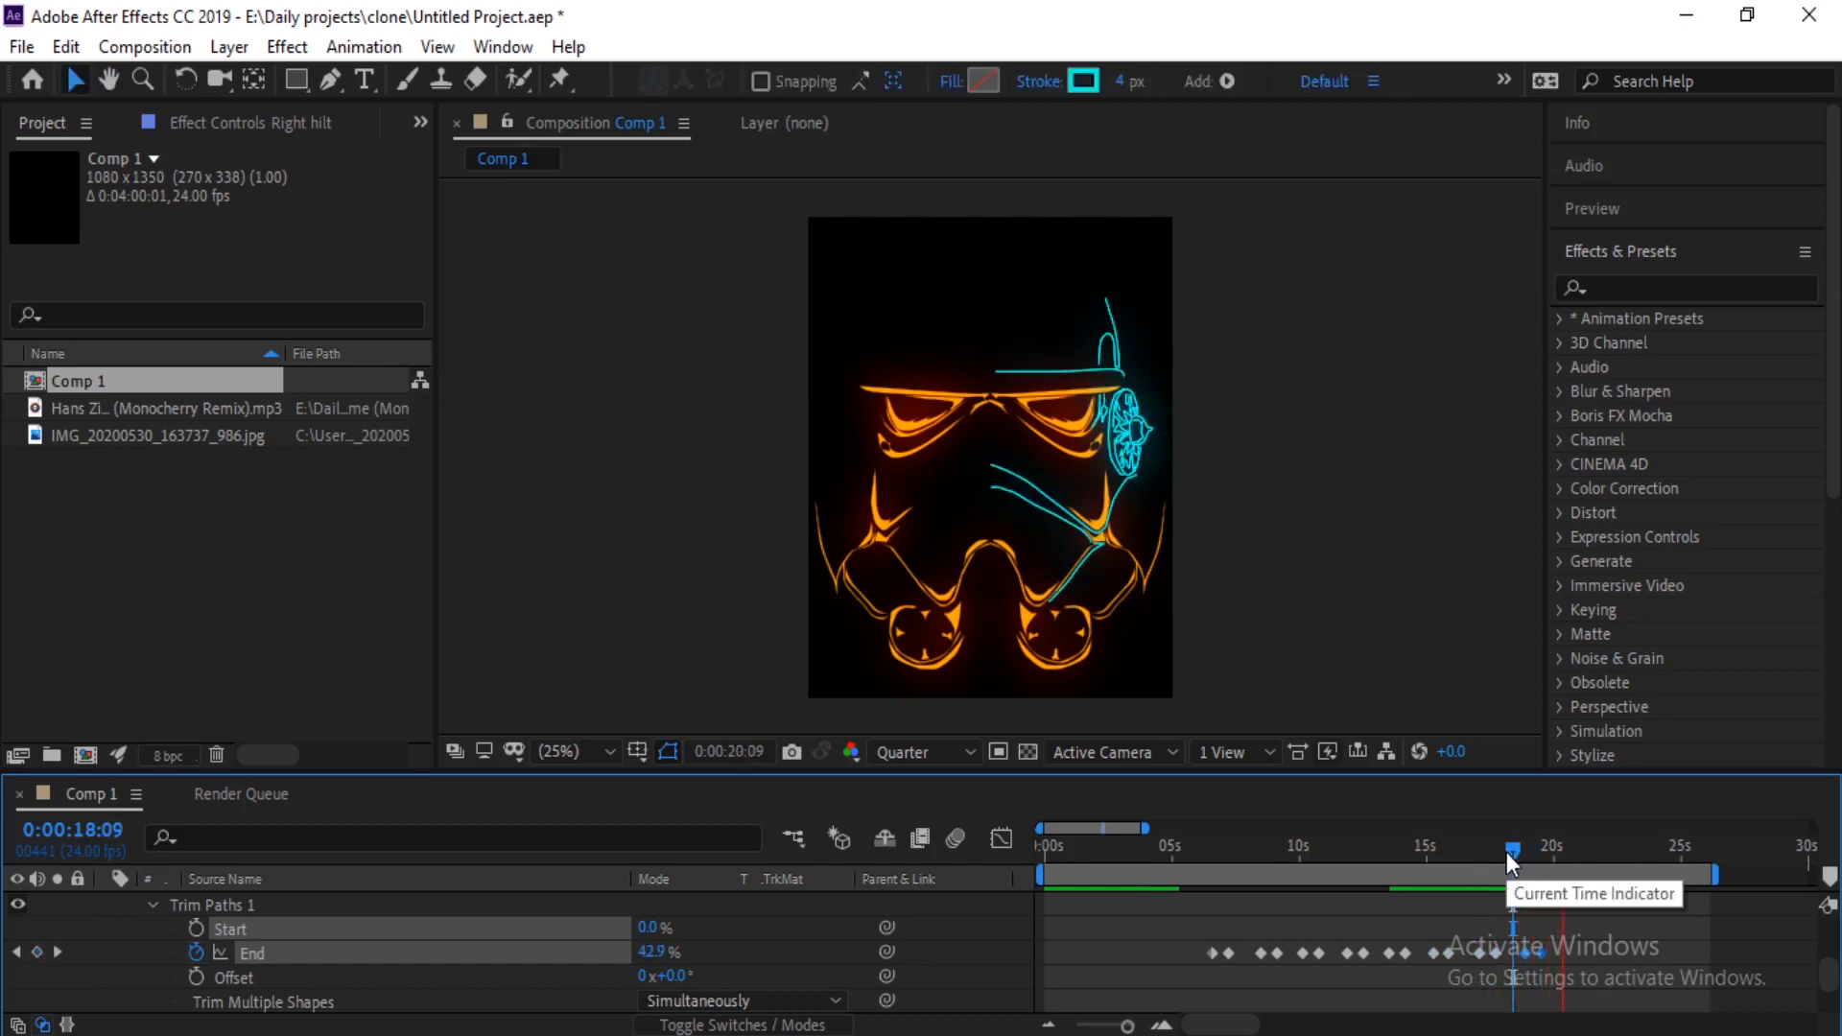
# Step: Paste the End keyframe pair at 0:00:20:14, move its second keyframe later for a slower reveal, and preview from 0:00:17:05
pyautogui.press('space')
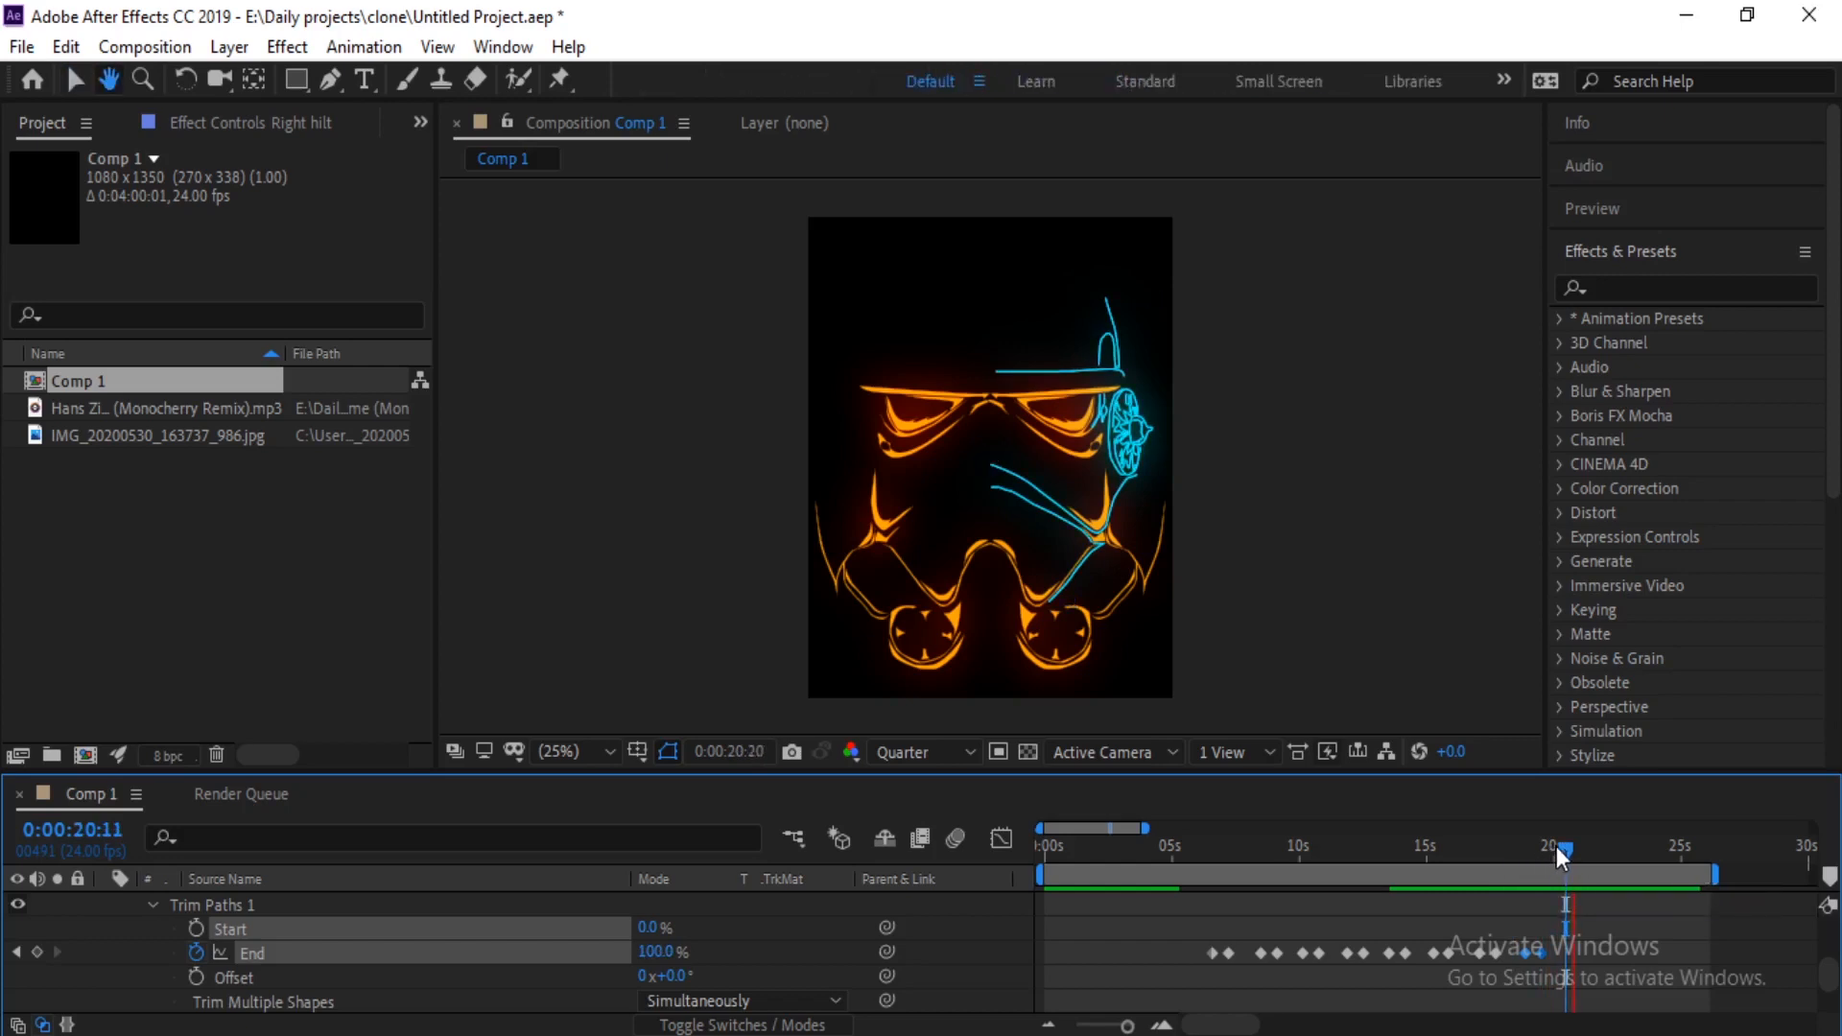
pyautogui.moveTo(1556, 848); pyautogui.dragTo(1568, 855)
pyautogui.click(1590, 952)
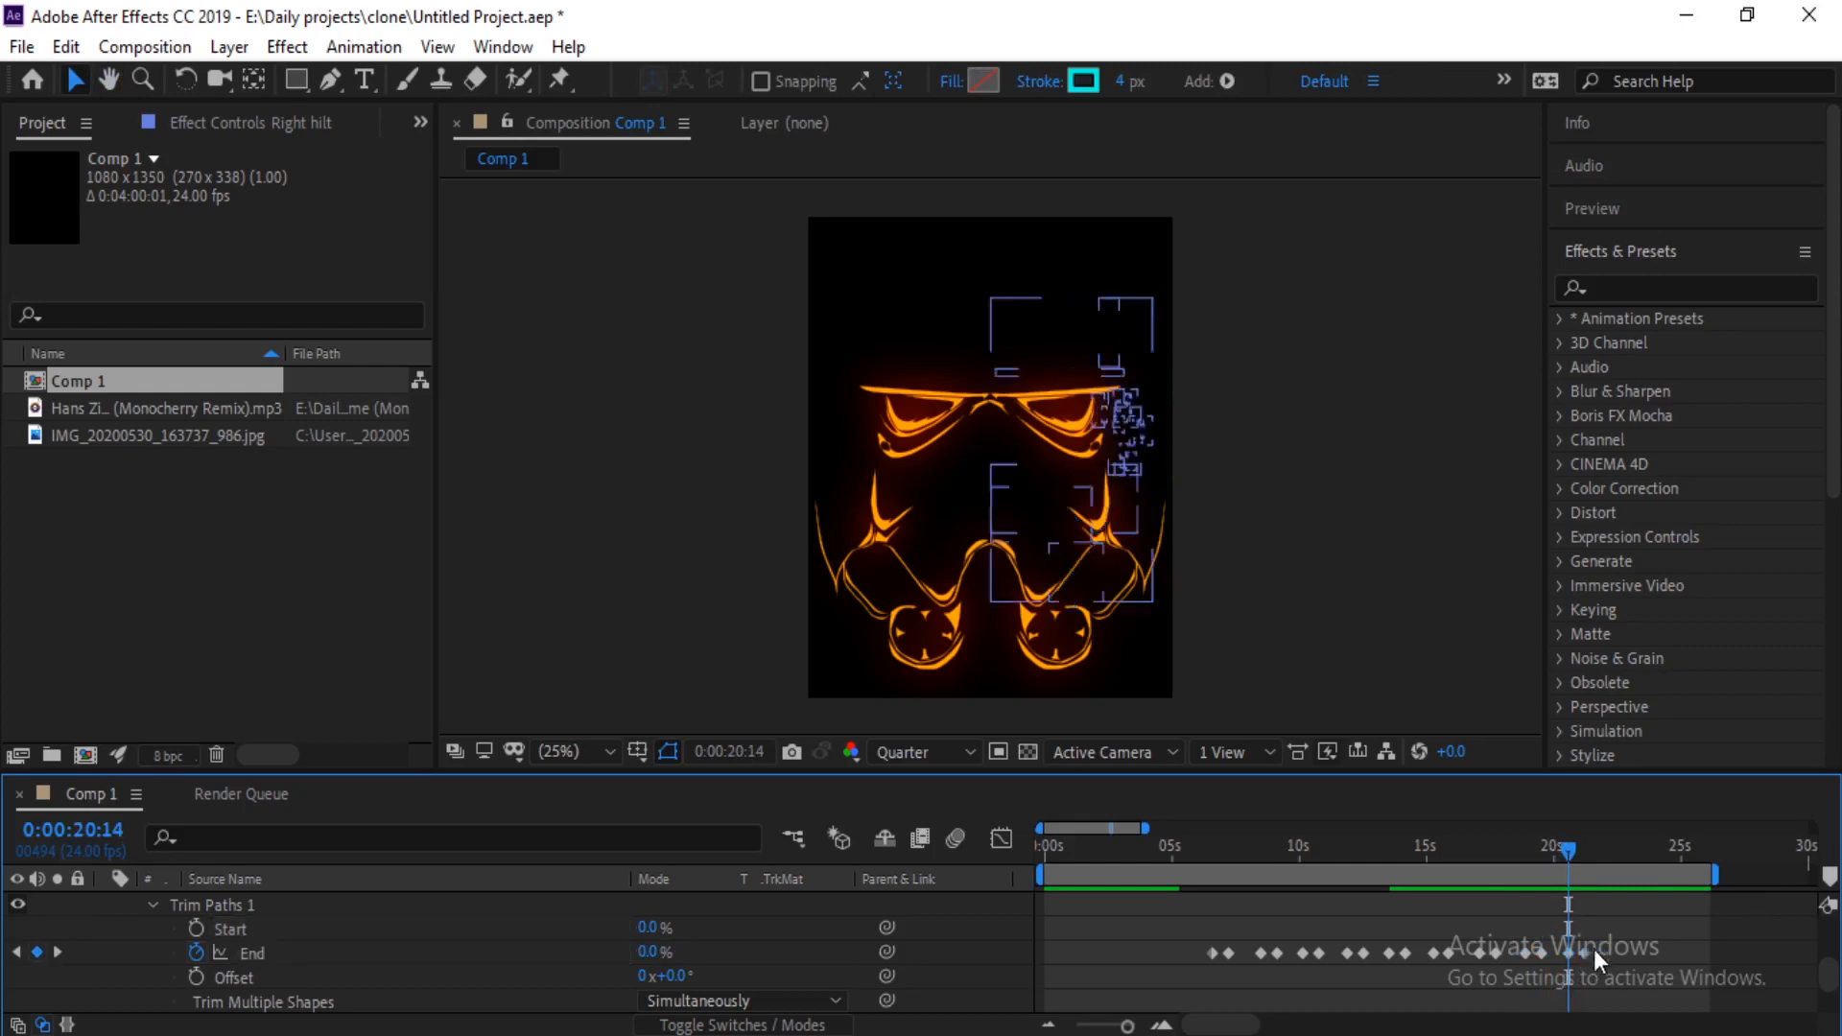
pyautogui.click(1584, 956)
pyautogui.moveTo(1587, 957); pyautogui.dragTo(1596, 958)
pyautogui.click(1554, 843)
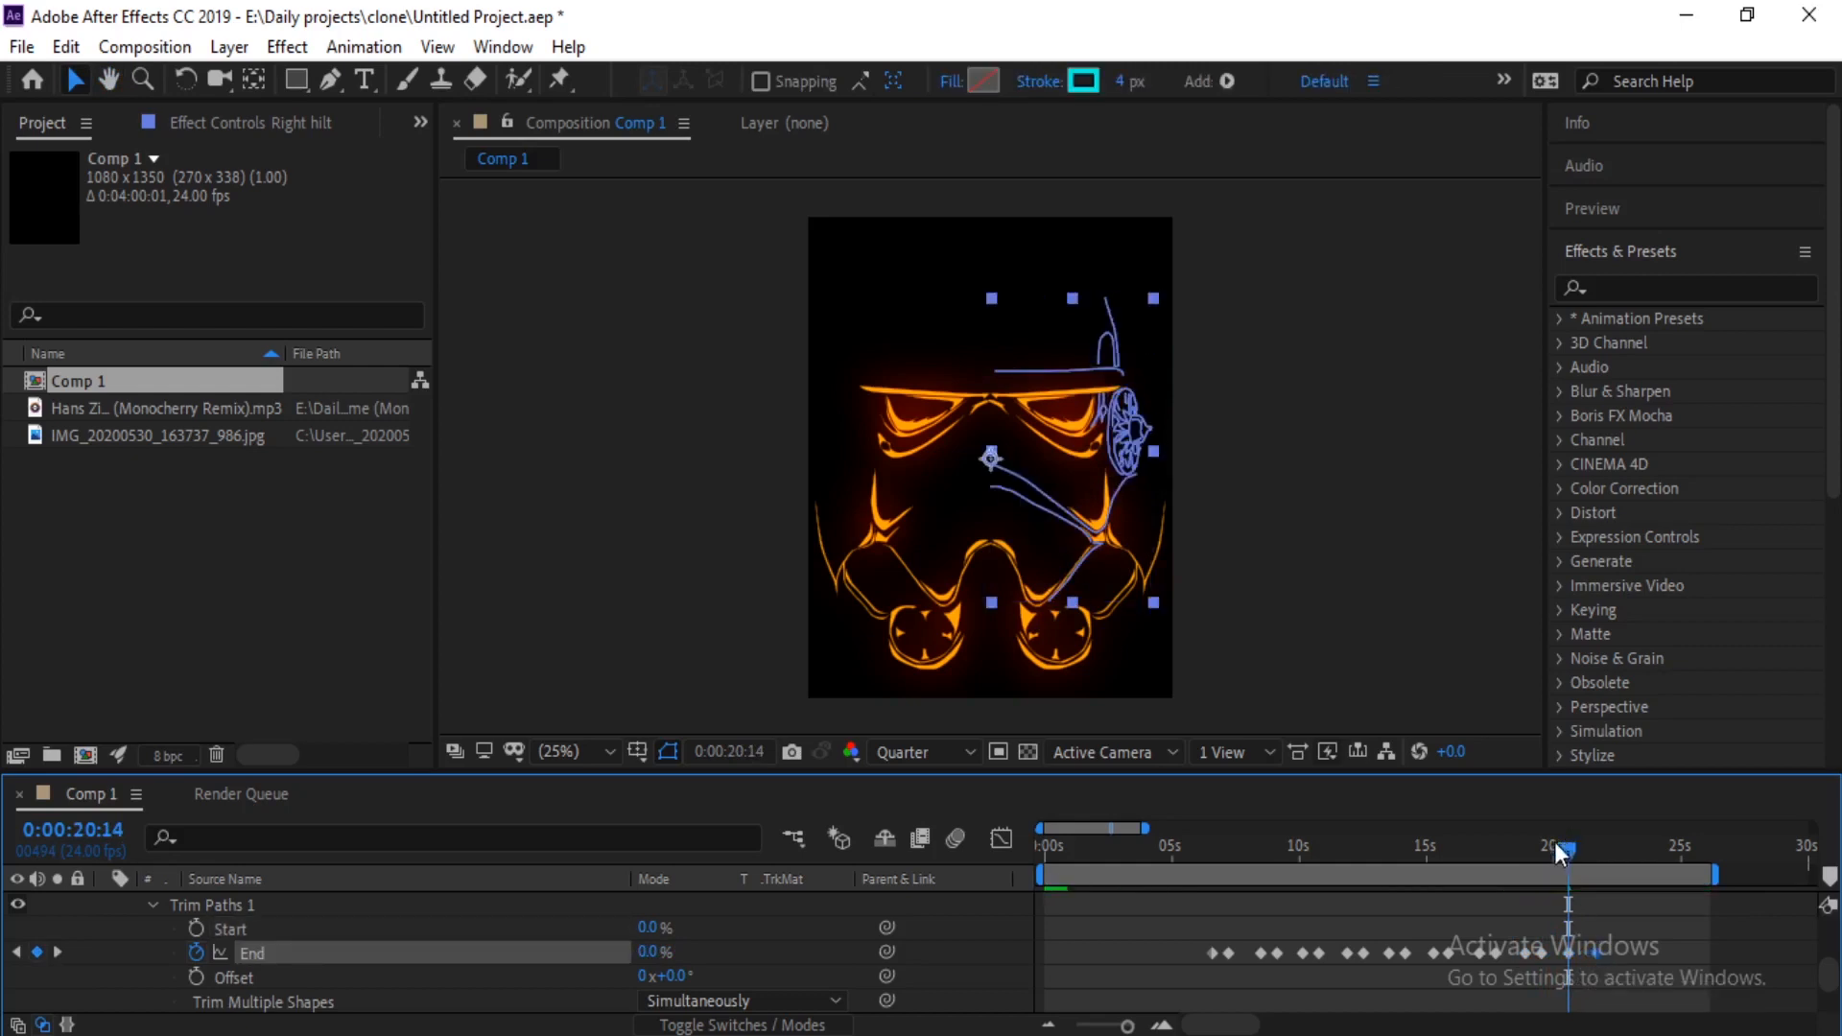
pyautogui.click(1484, 861)
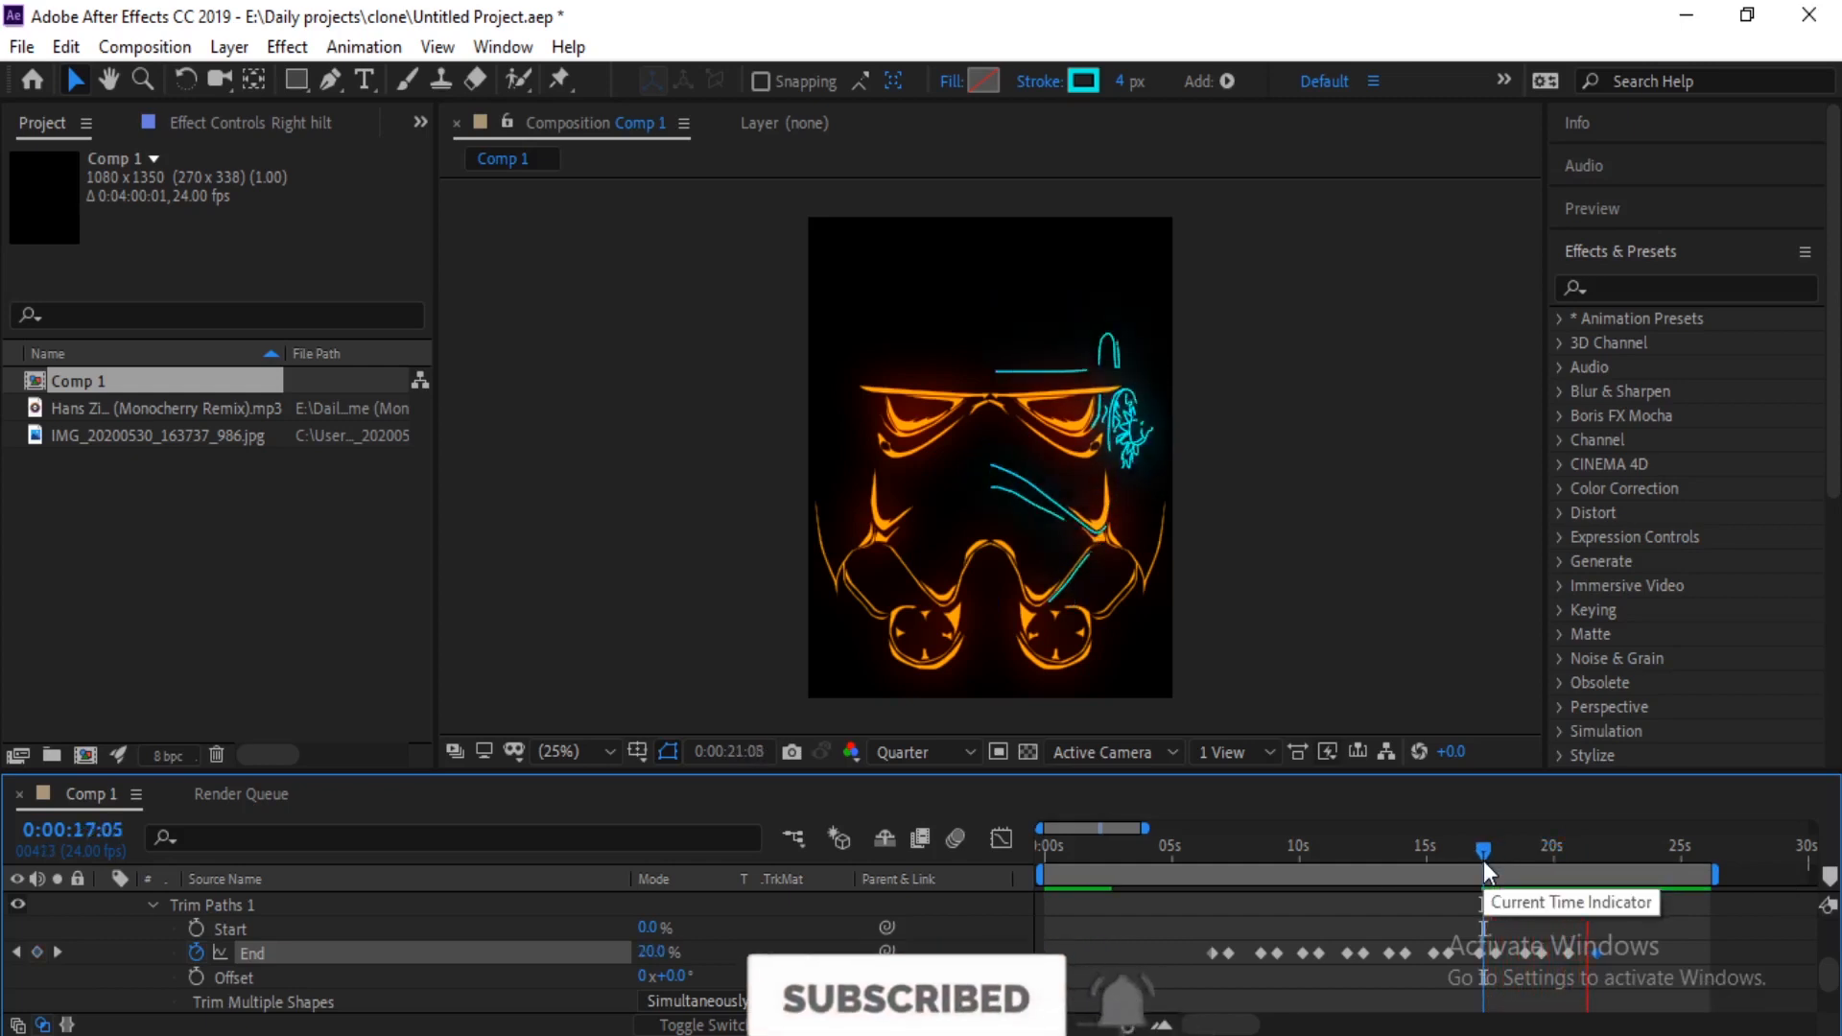
pyautogui.press('space')
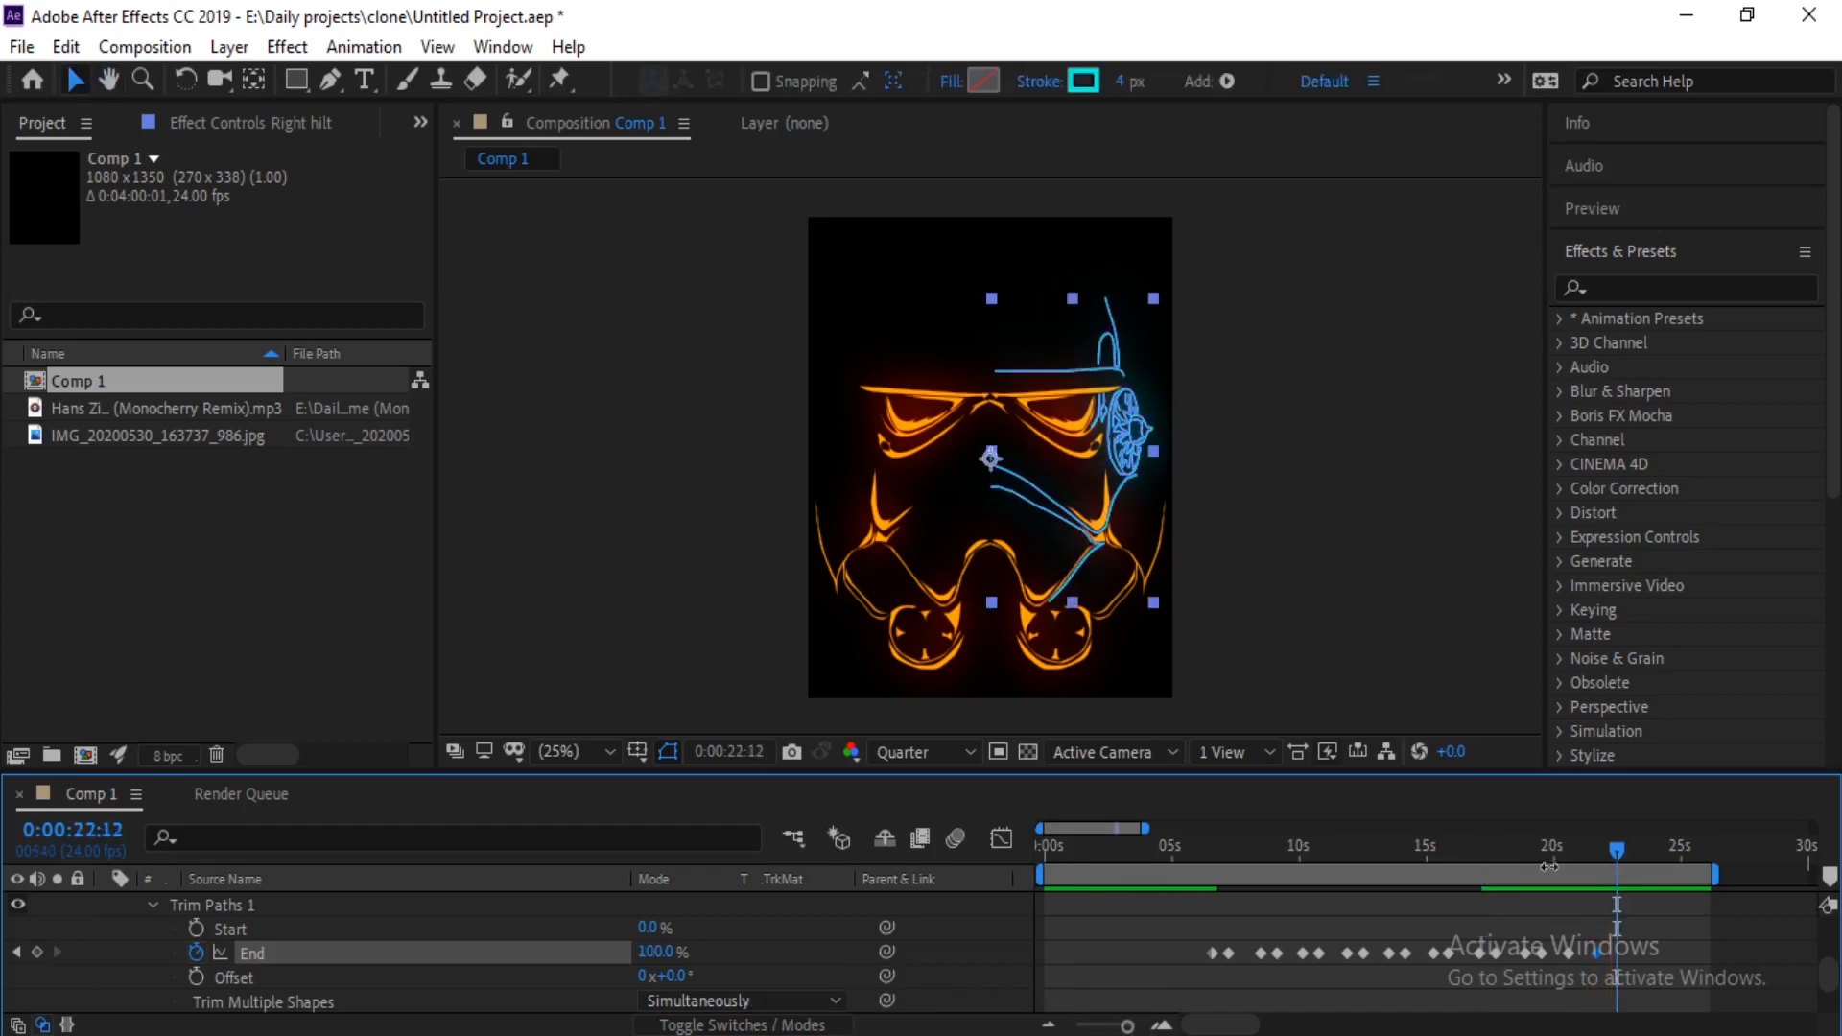
# Step: Paste a copy of the stretched End keyframe pair from 0:00:20:14 at 0:00:22:08 and play it
pyautogui.moveTo(1616, 849); pyautogui.dragTo(1613, 853)
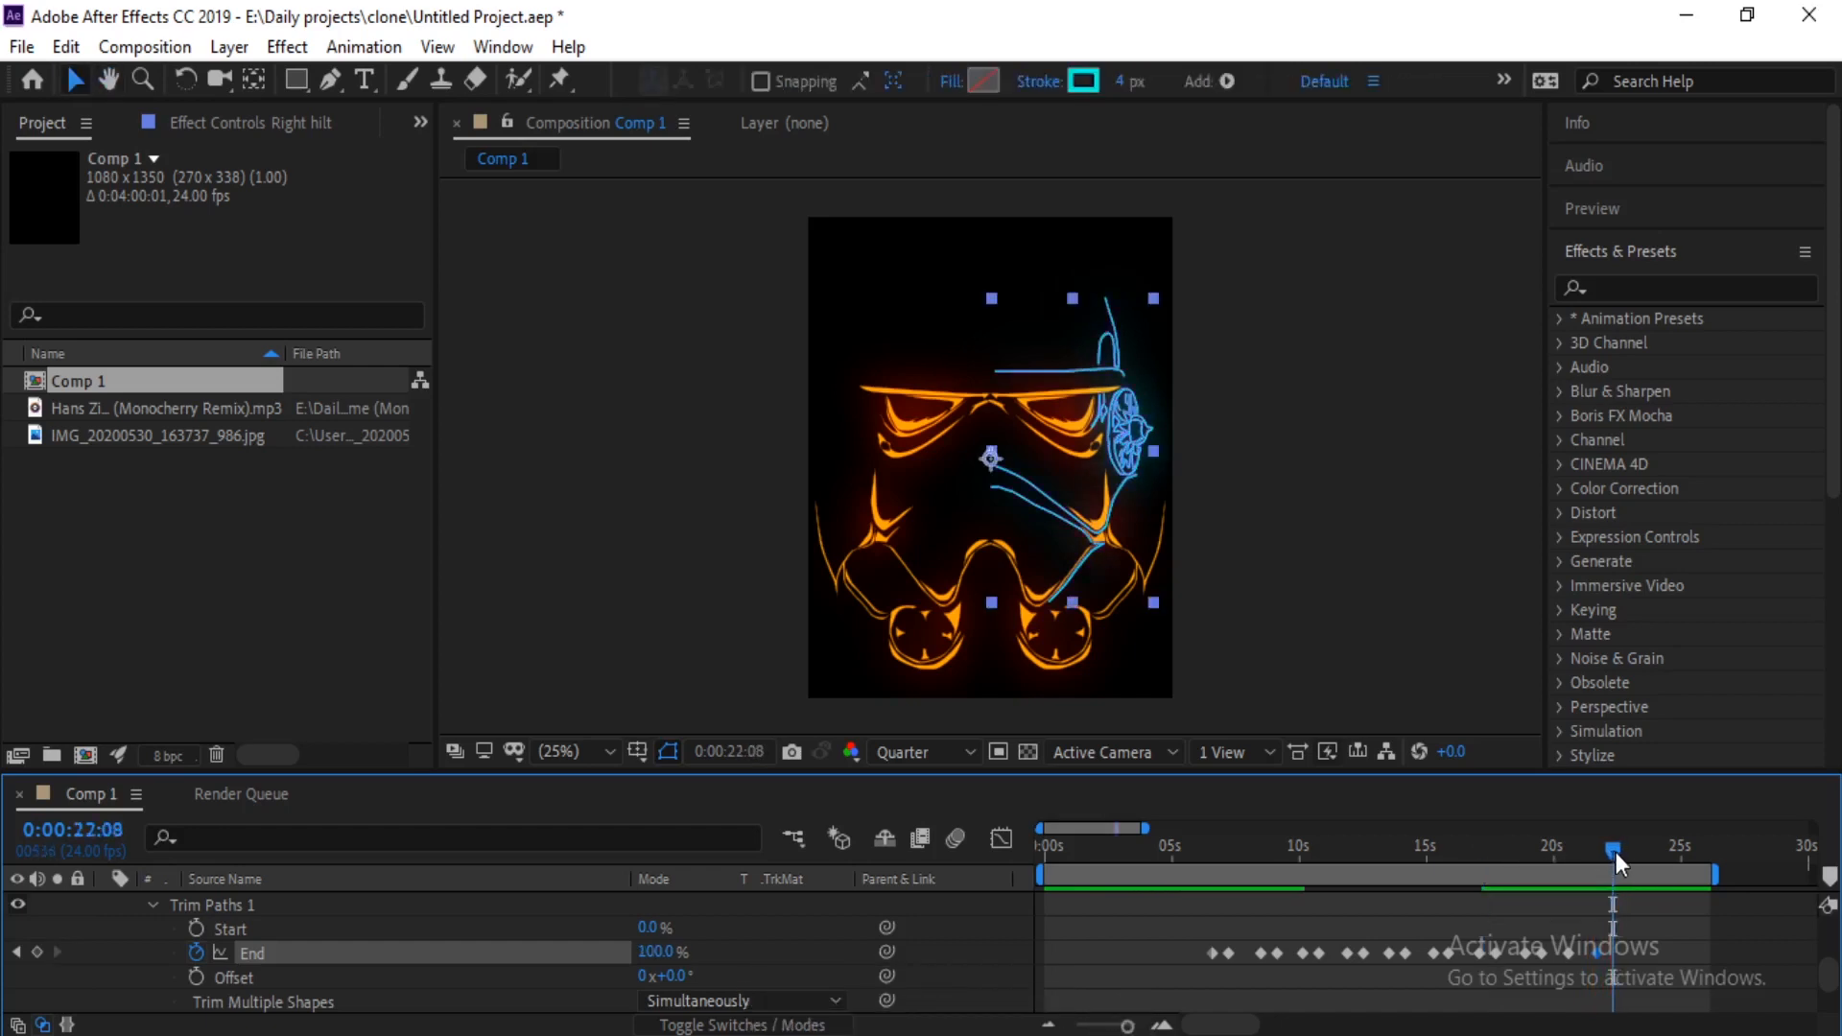
pyautogui.hotkey('ctrl', 'v')
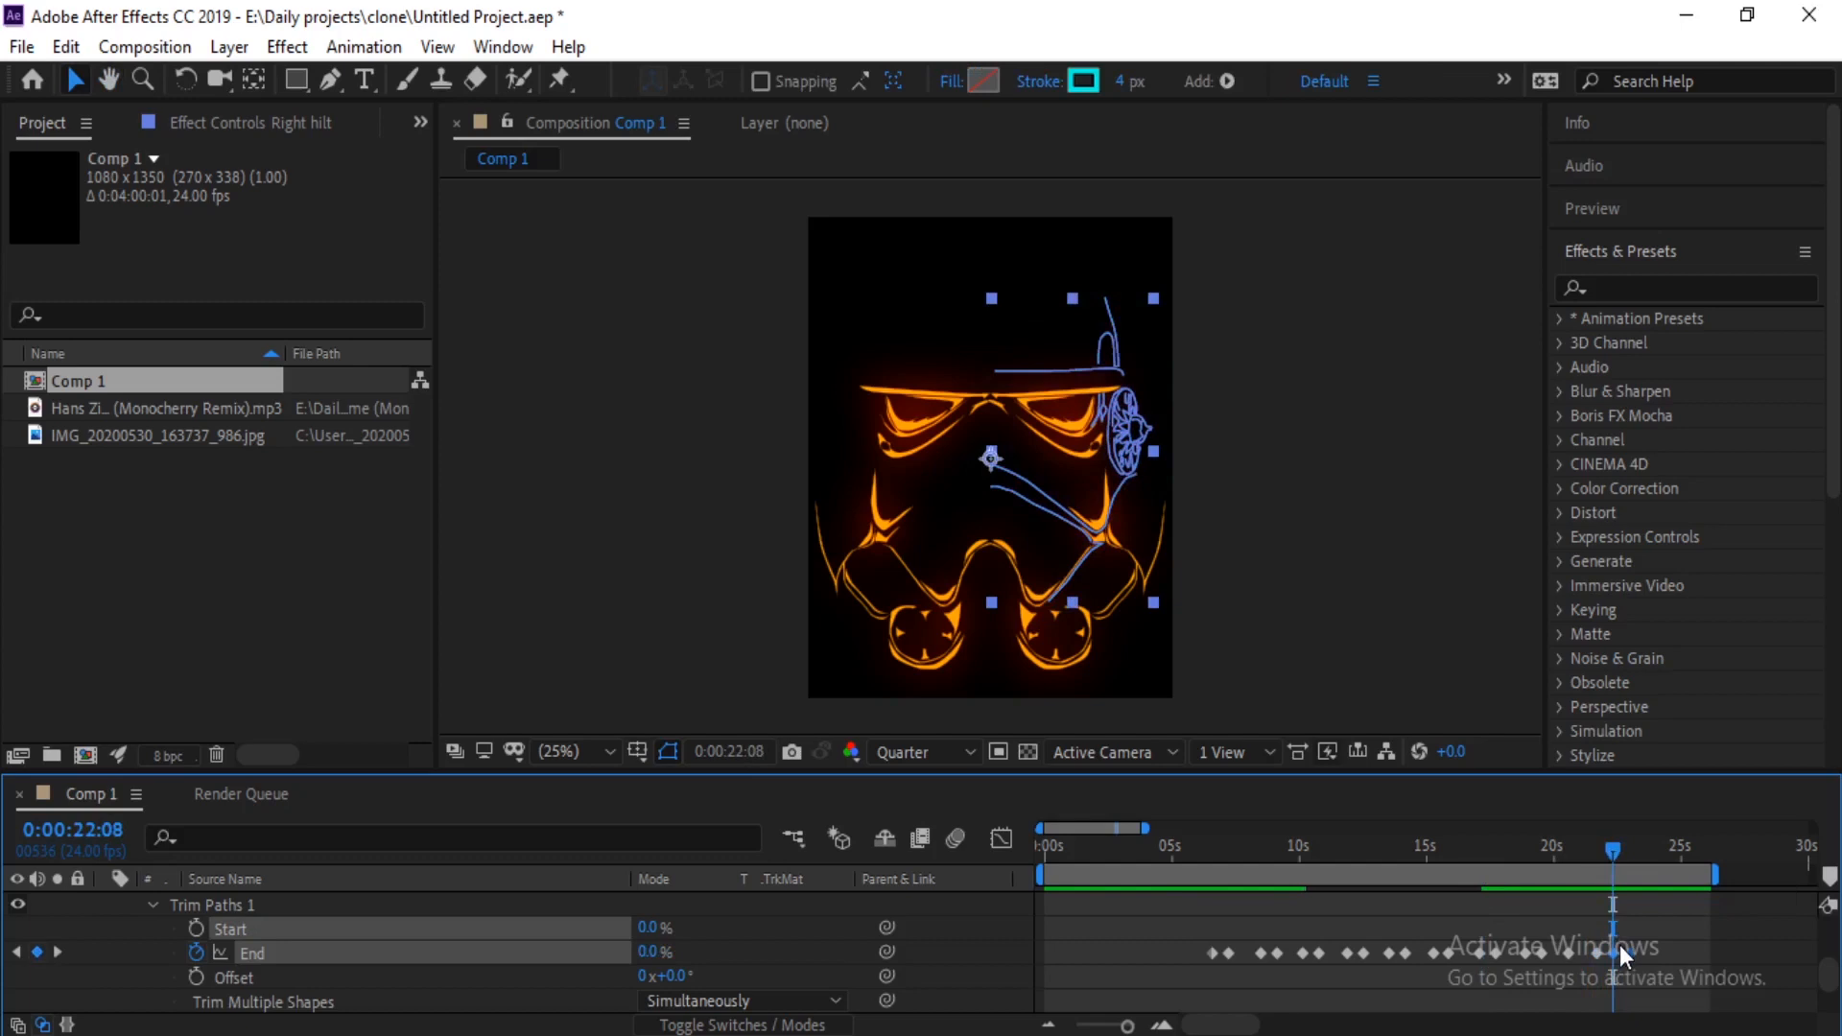
pyautogui.press('Delete')
pyautogui.moveTo(1672, 932); pyautogui.dragTo(1552, 965)
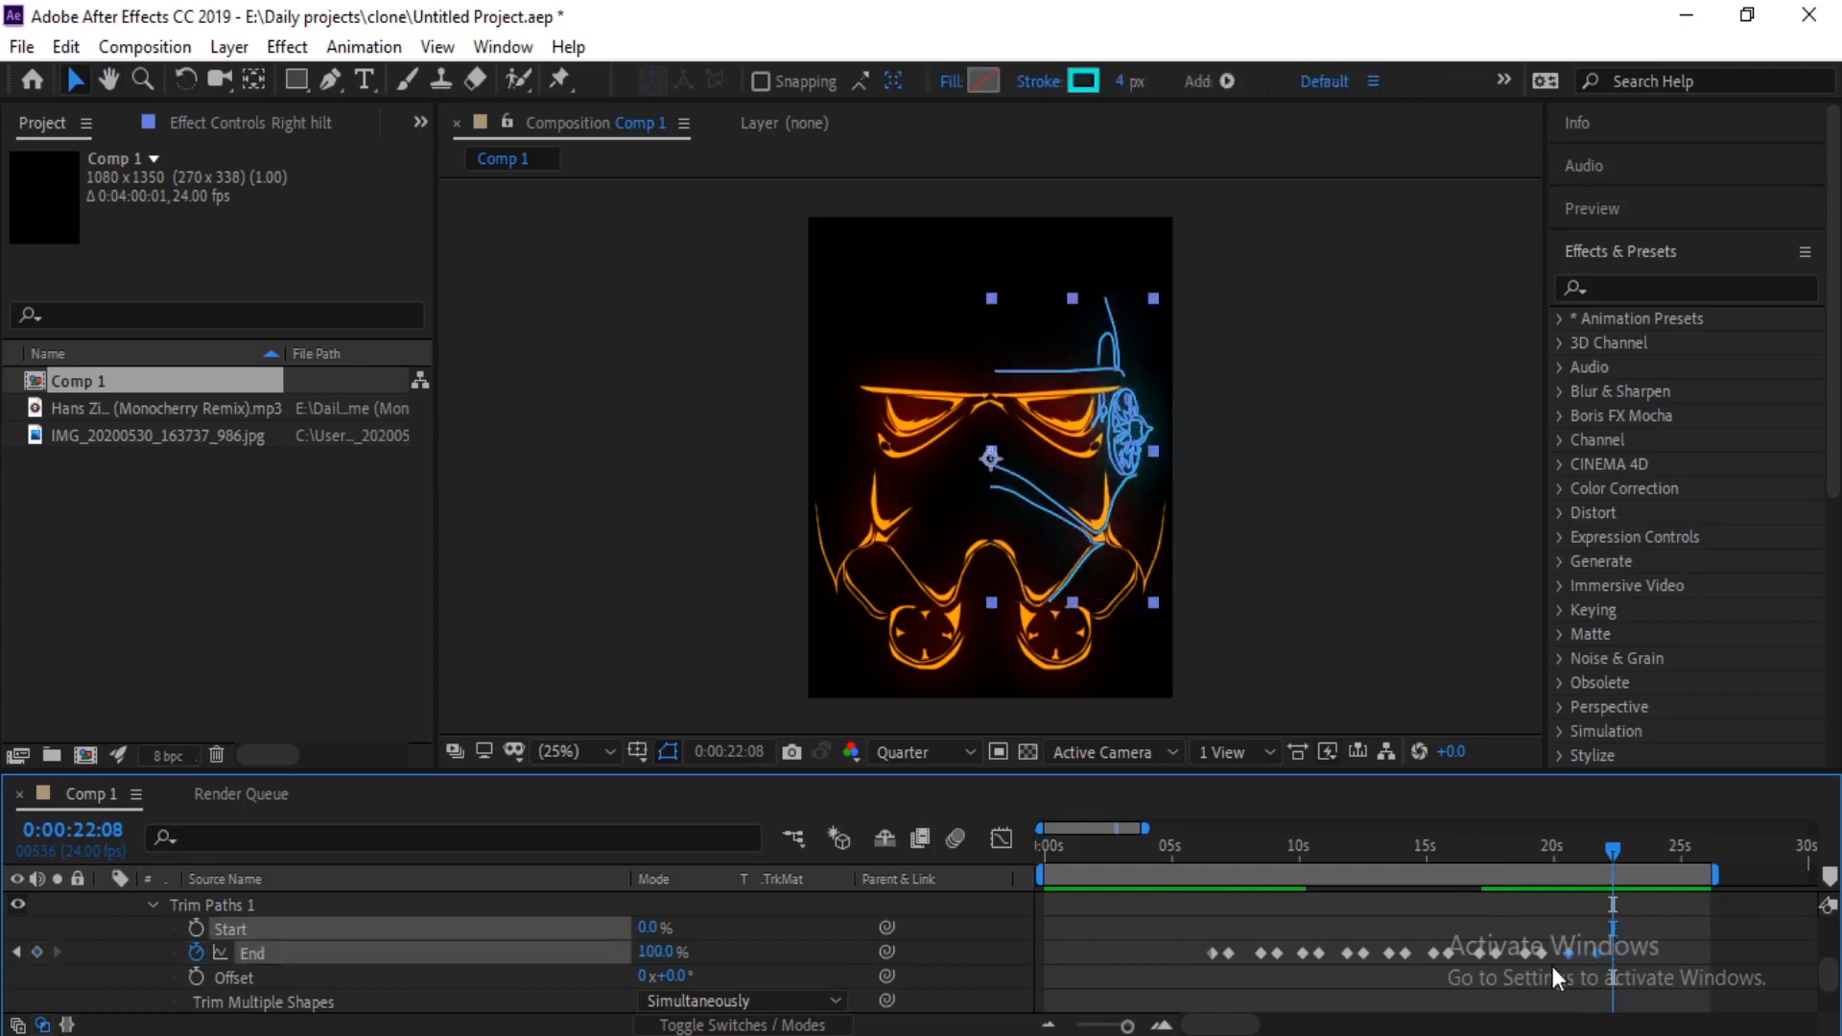
pyautogui.press('space')
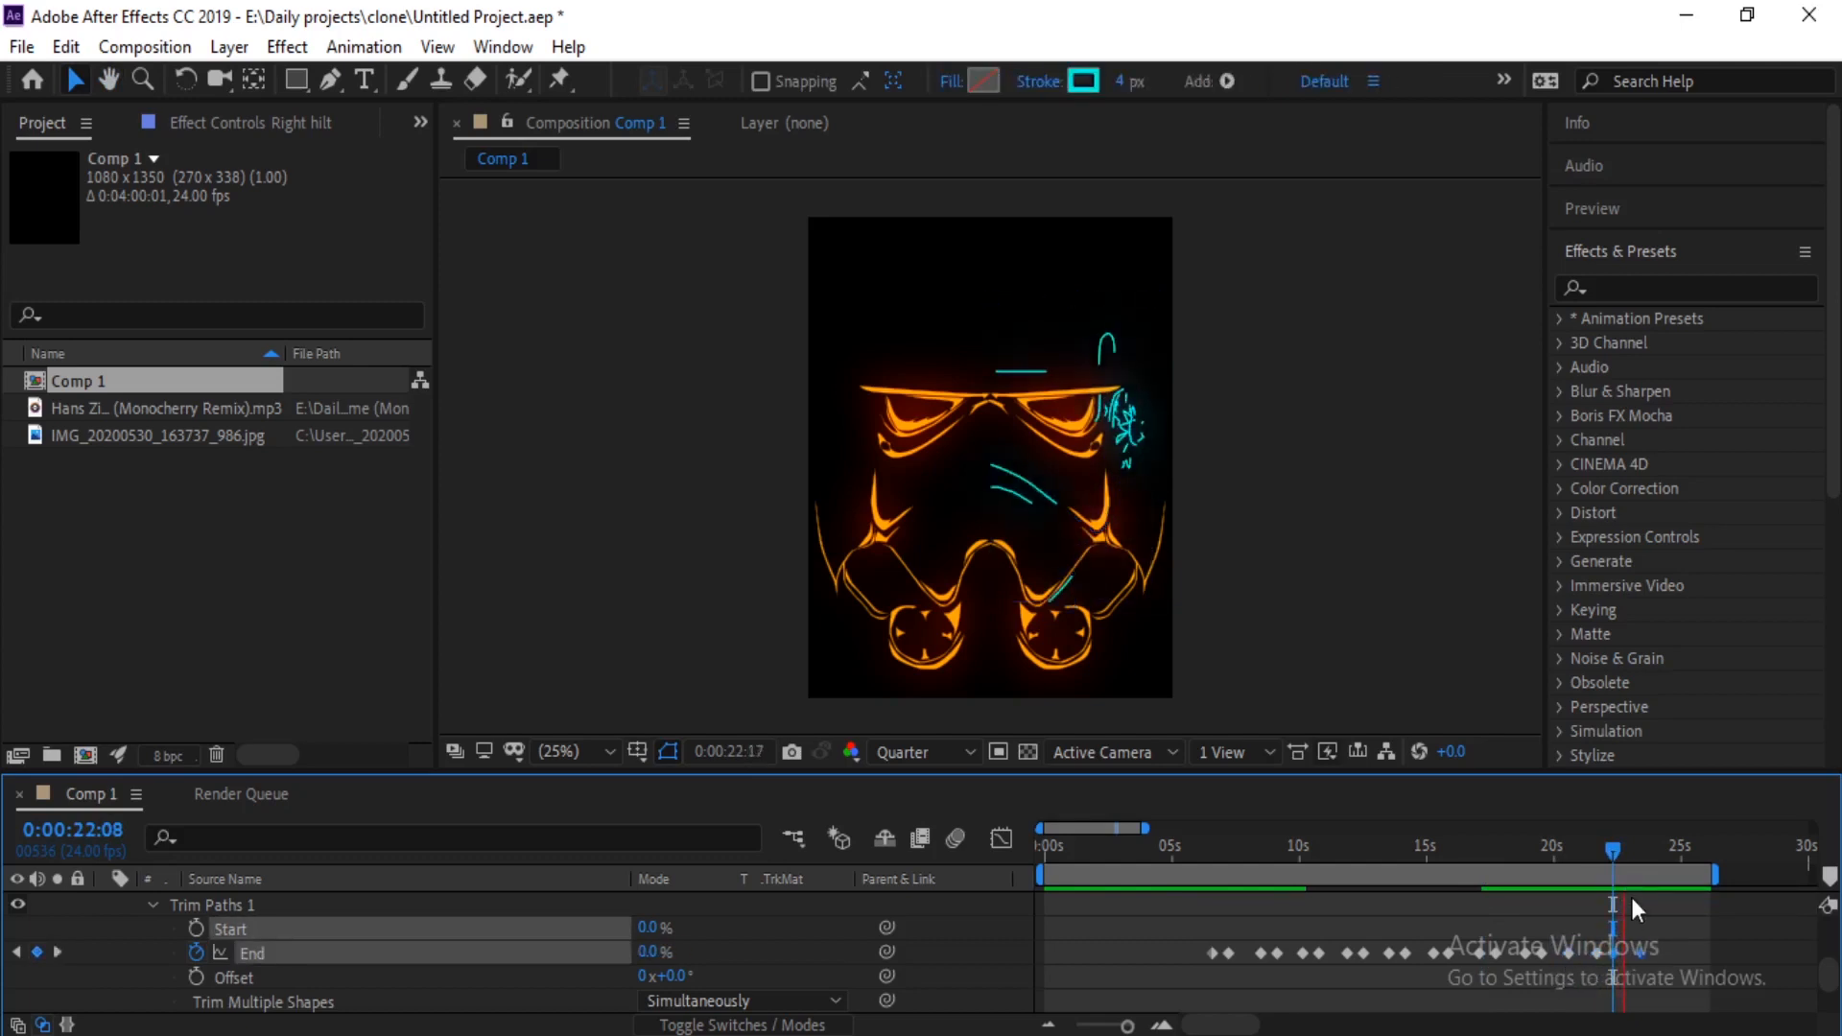
pyautogui.press('space')
# Step: Play from 0:00:20:06 to find the beat, paste the stretched End pair near 0:00:24:00, and preview from 0:00:22:04
pyautogui.click(1558, 854)
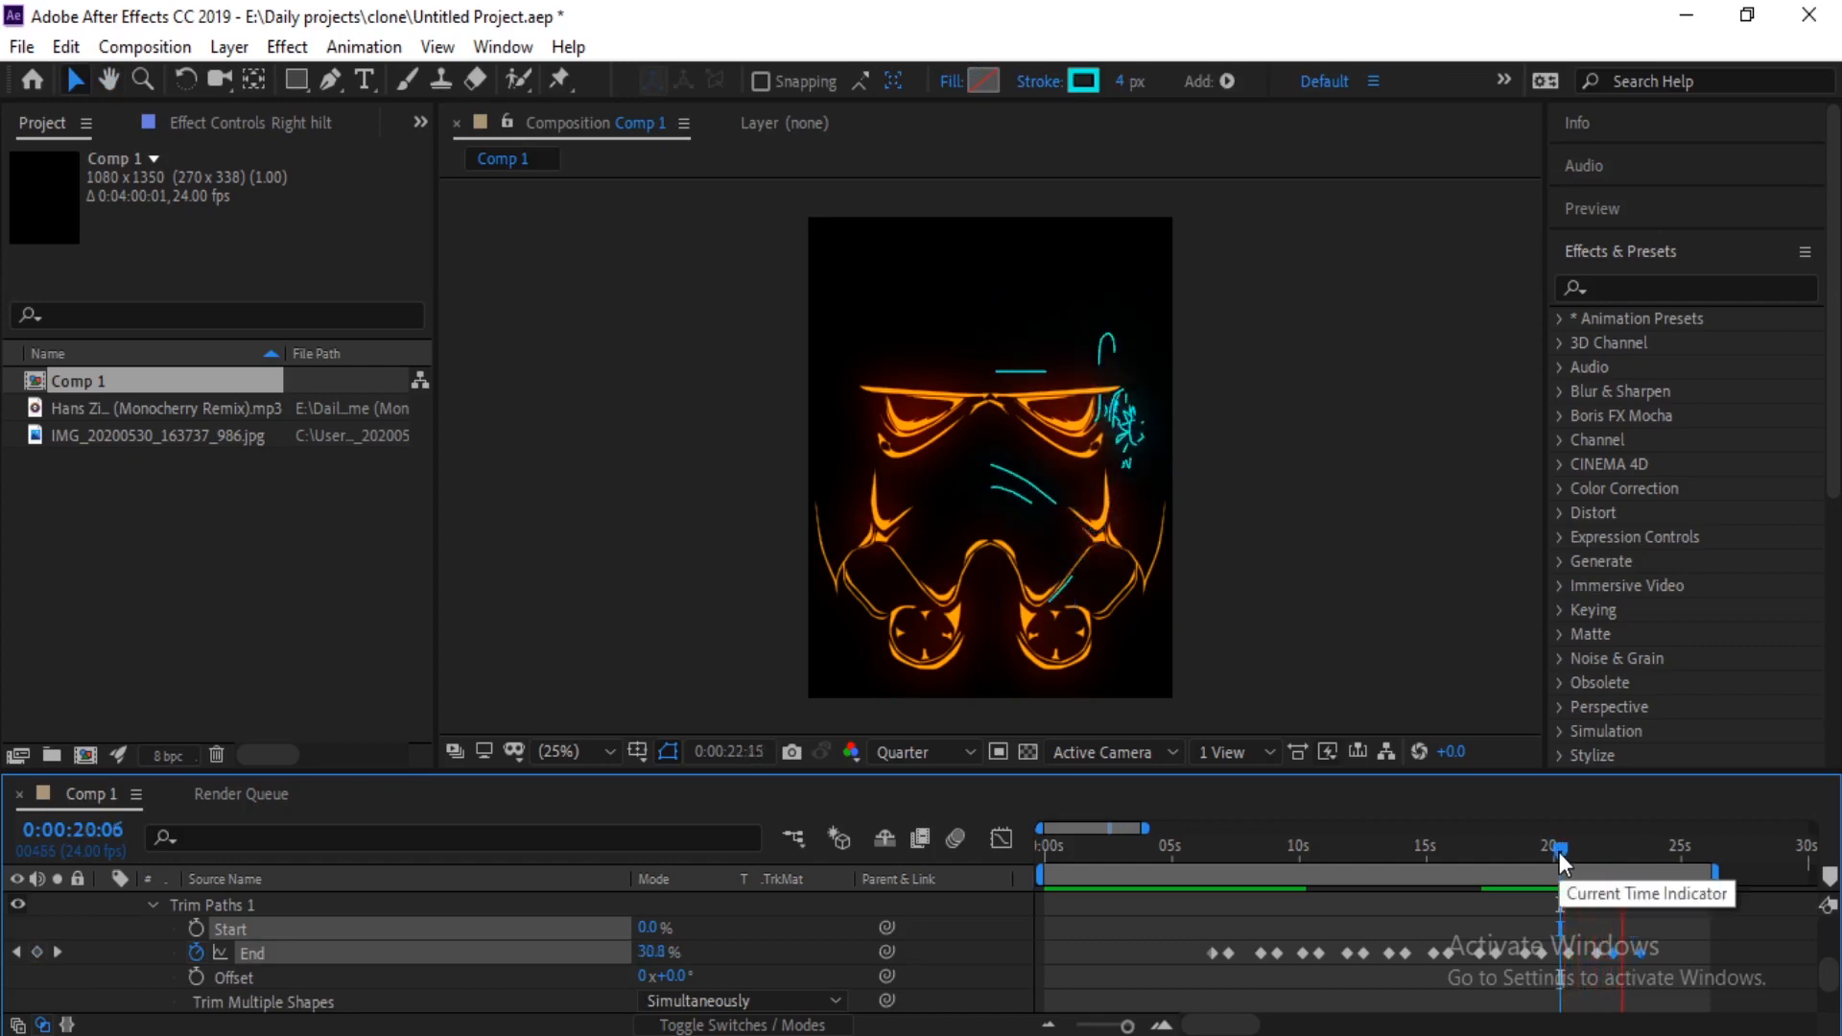
pyautogui.press('space')
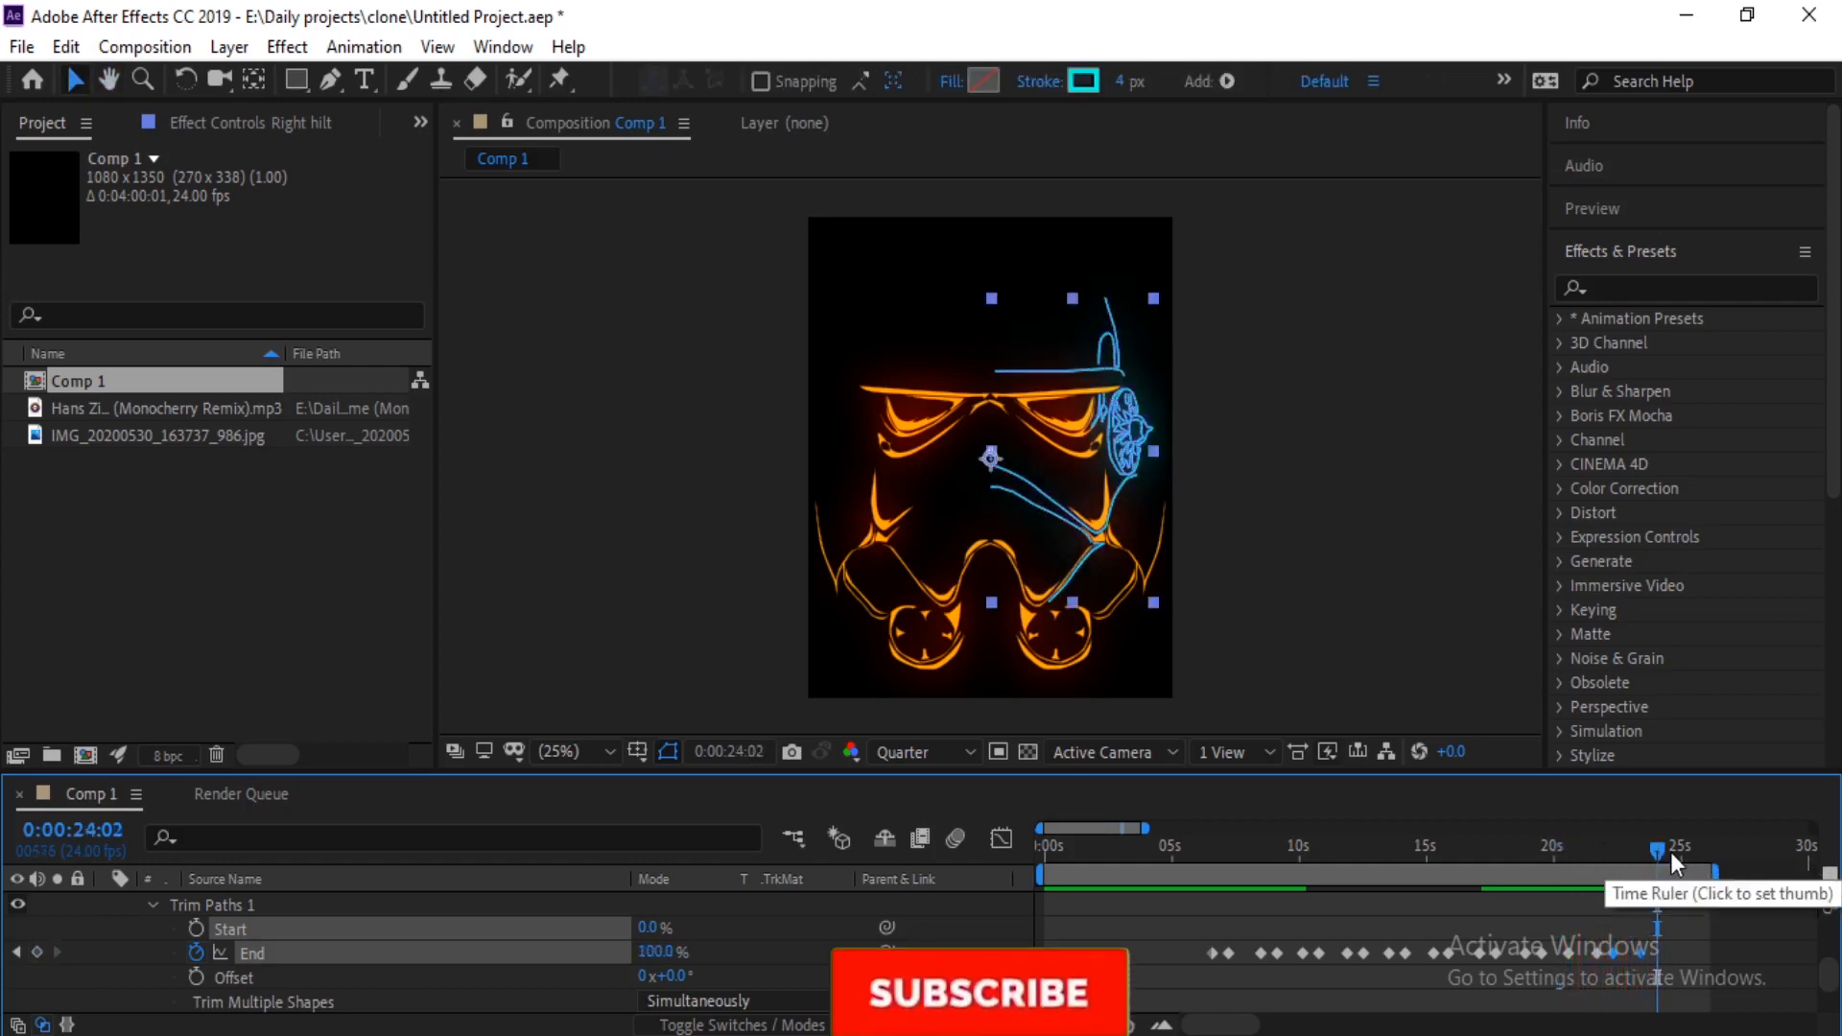
pyautogui.click(1654, 860)
pyautogui.moveTo(1654, 858); pyautogui.dragTo(1610, 848)
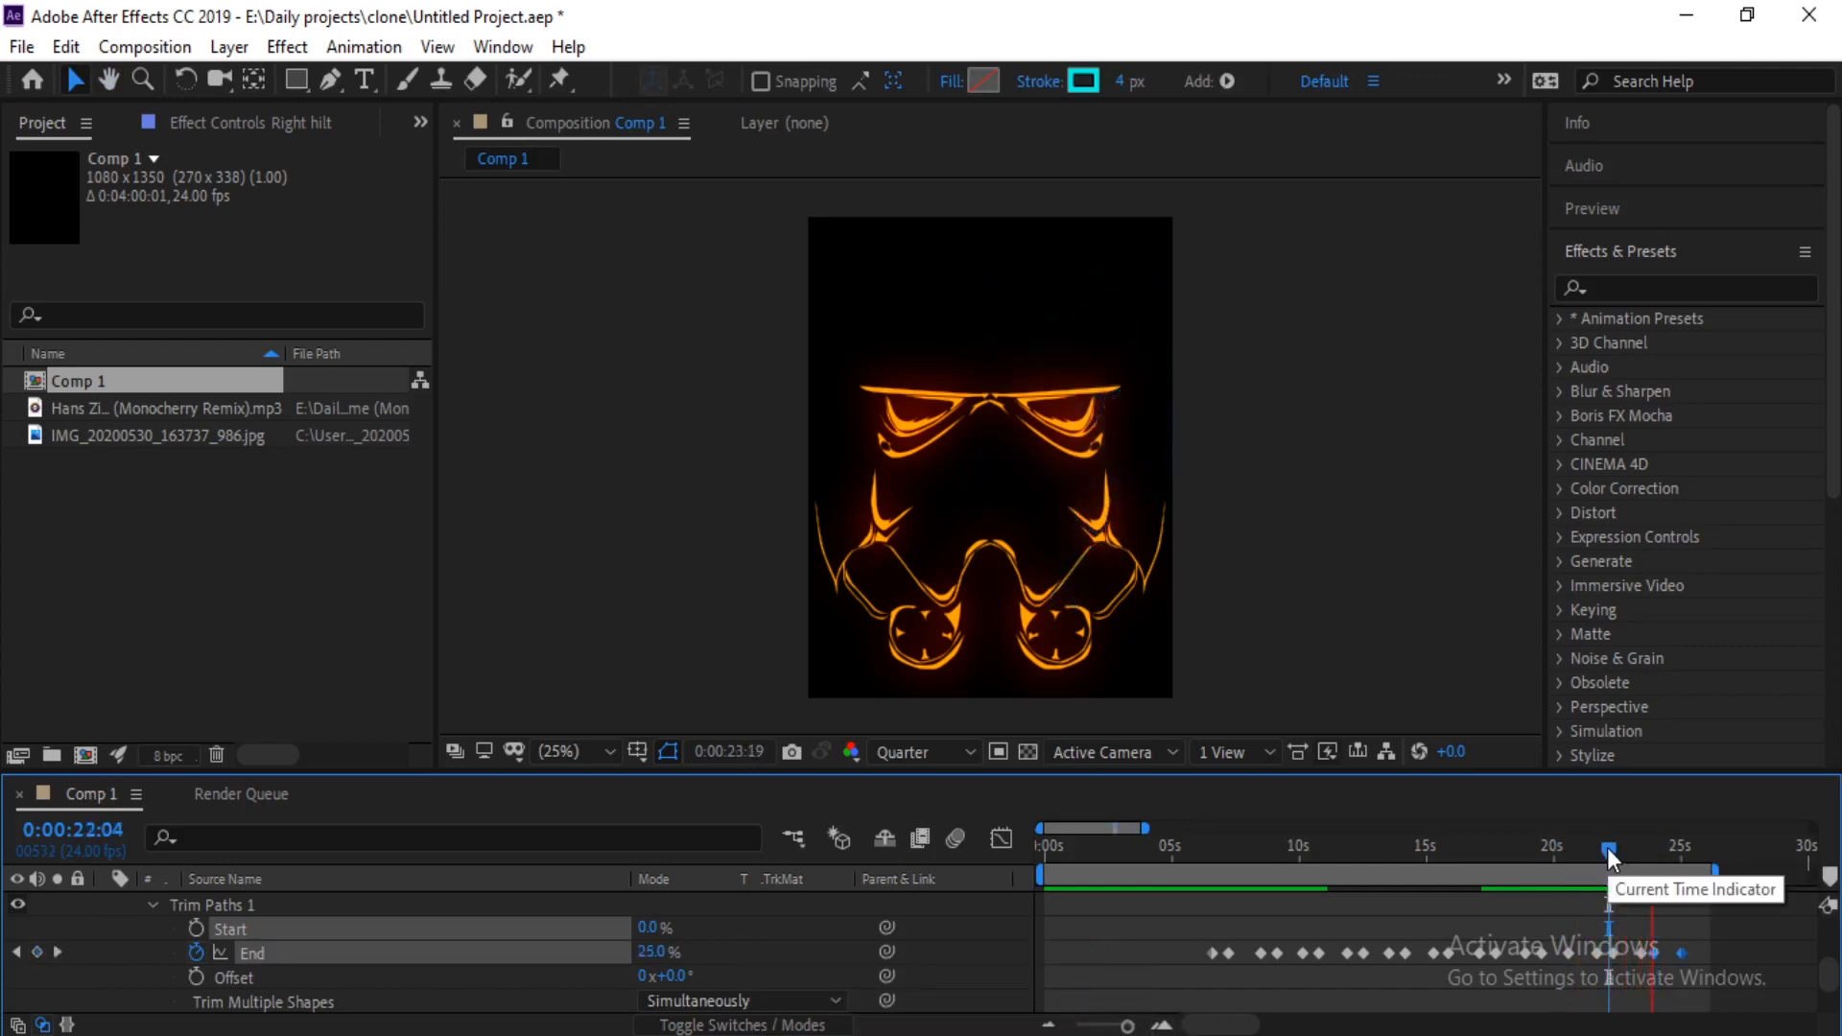
# Step: Paste the stretched End keyframe pair at 0:00:25:12 and extend the work area end past the last keyframe
pyautogui.moveTo(1608, 848); pyautogui.dragTo(1692, 864)
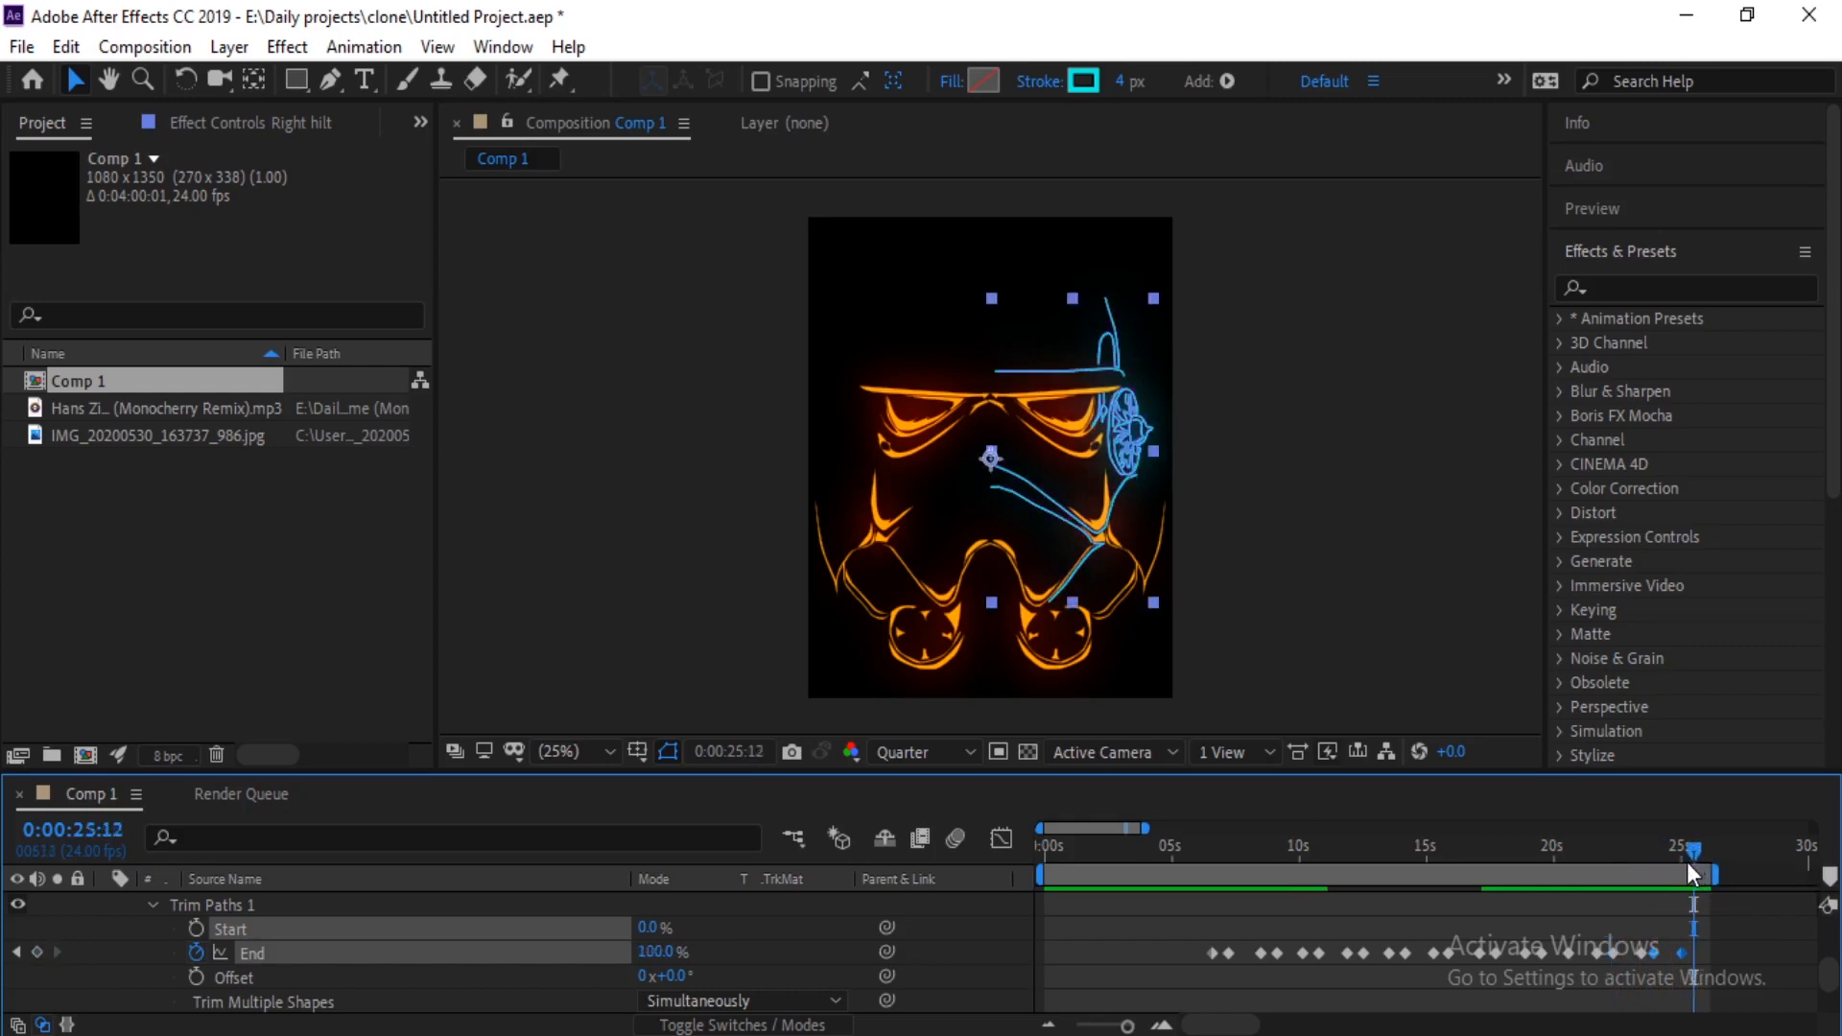
pyautogui.hotkey('ctrl', 'v')
pyautogui.moveTo(1704, 881); pyautogui.dragTo(1731, 877)
pyautogui.press('space')
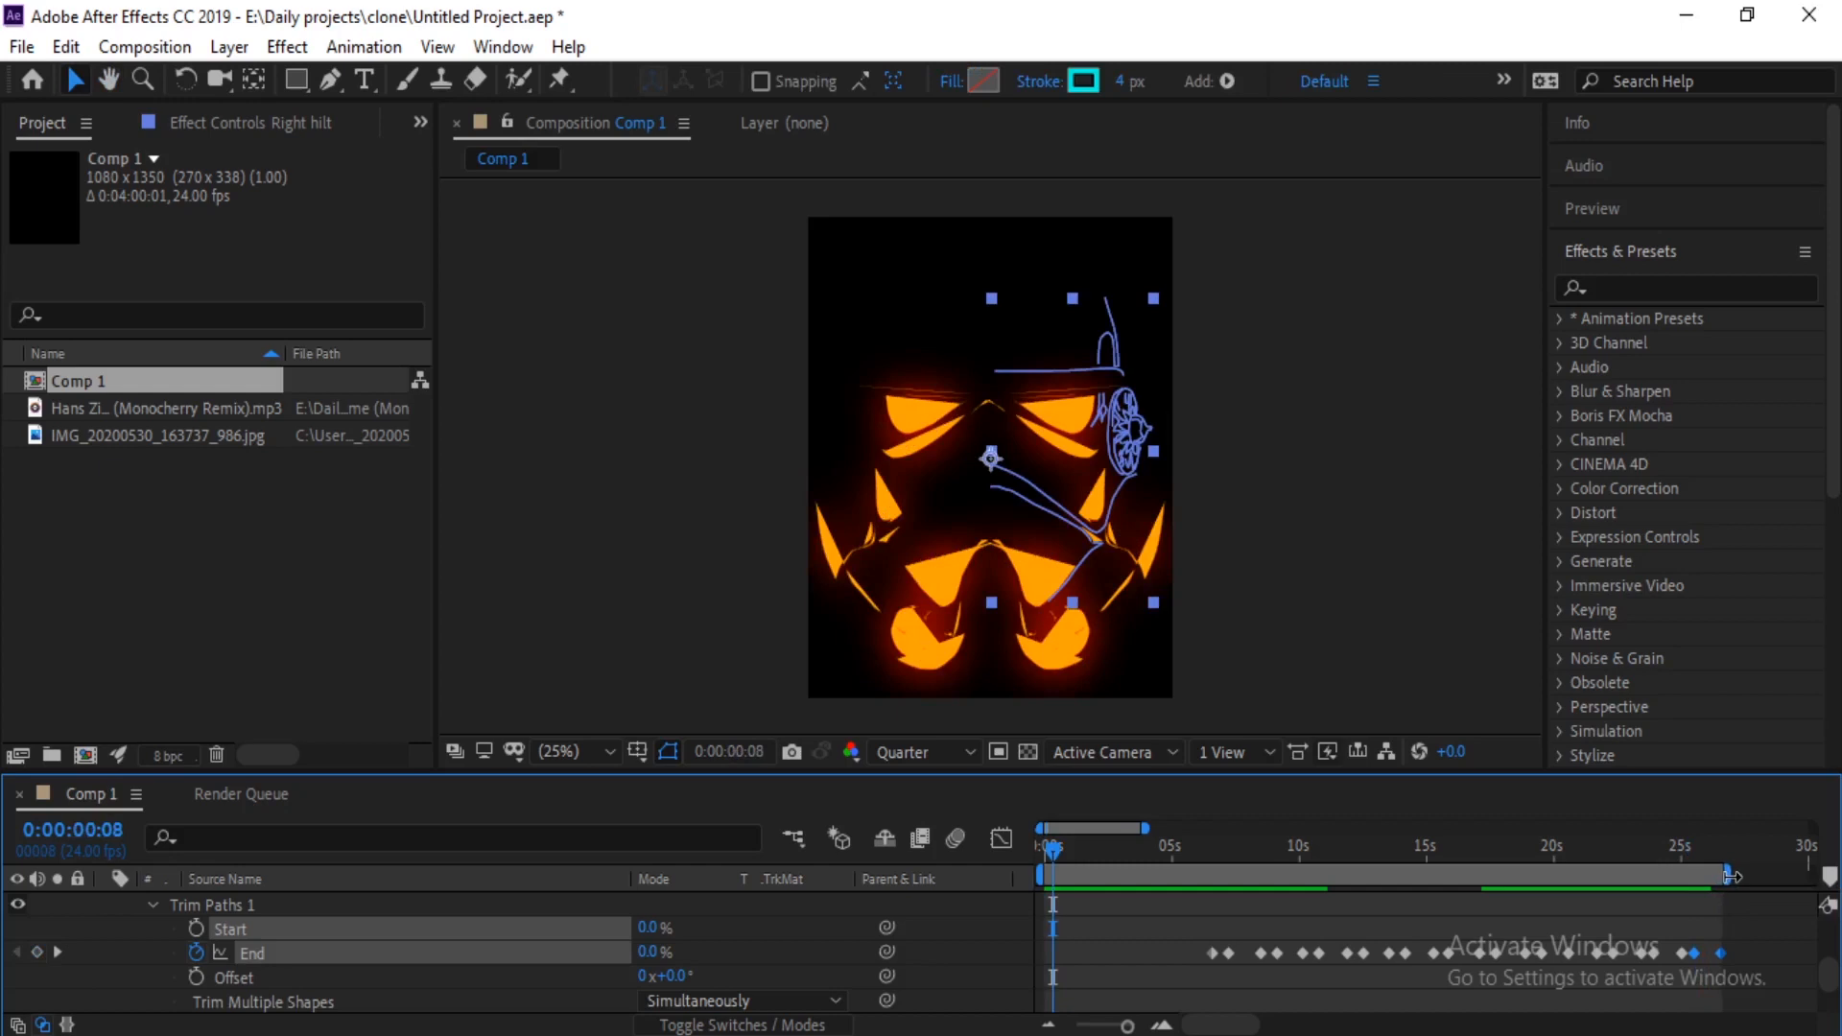
pyautogui.click(1744, 944)
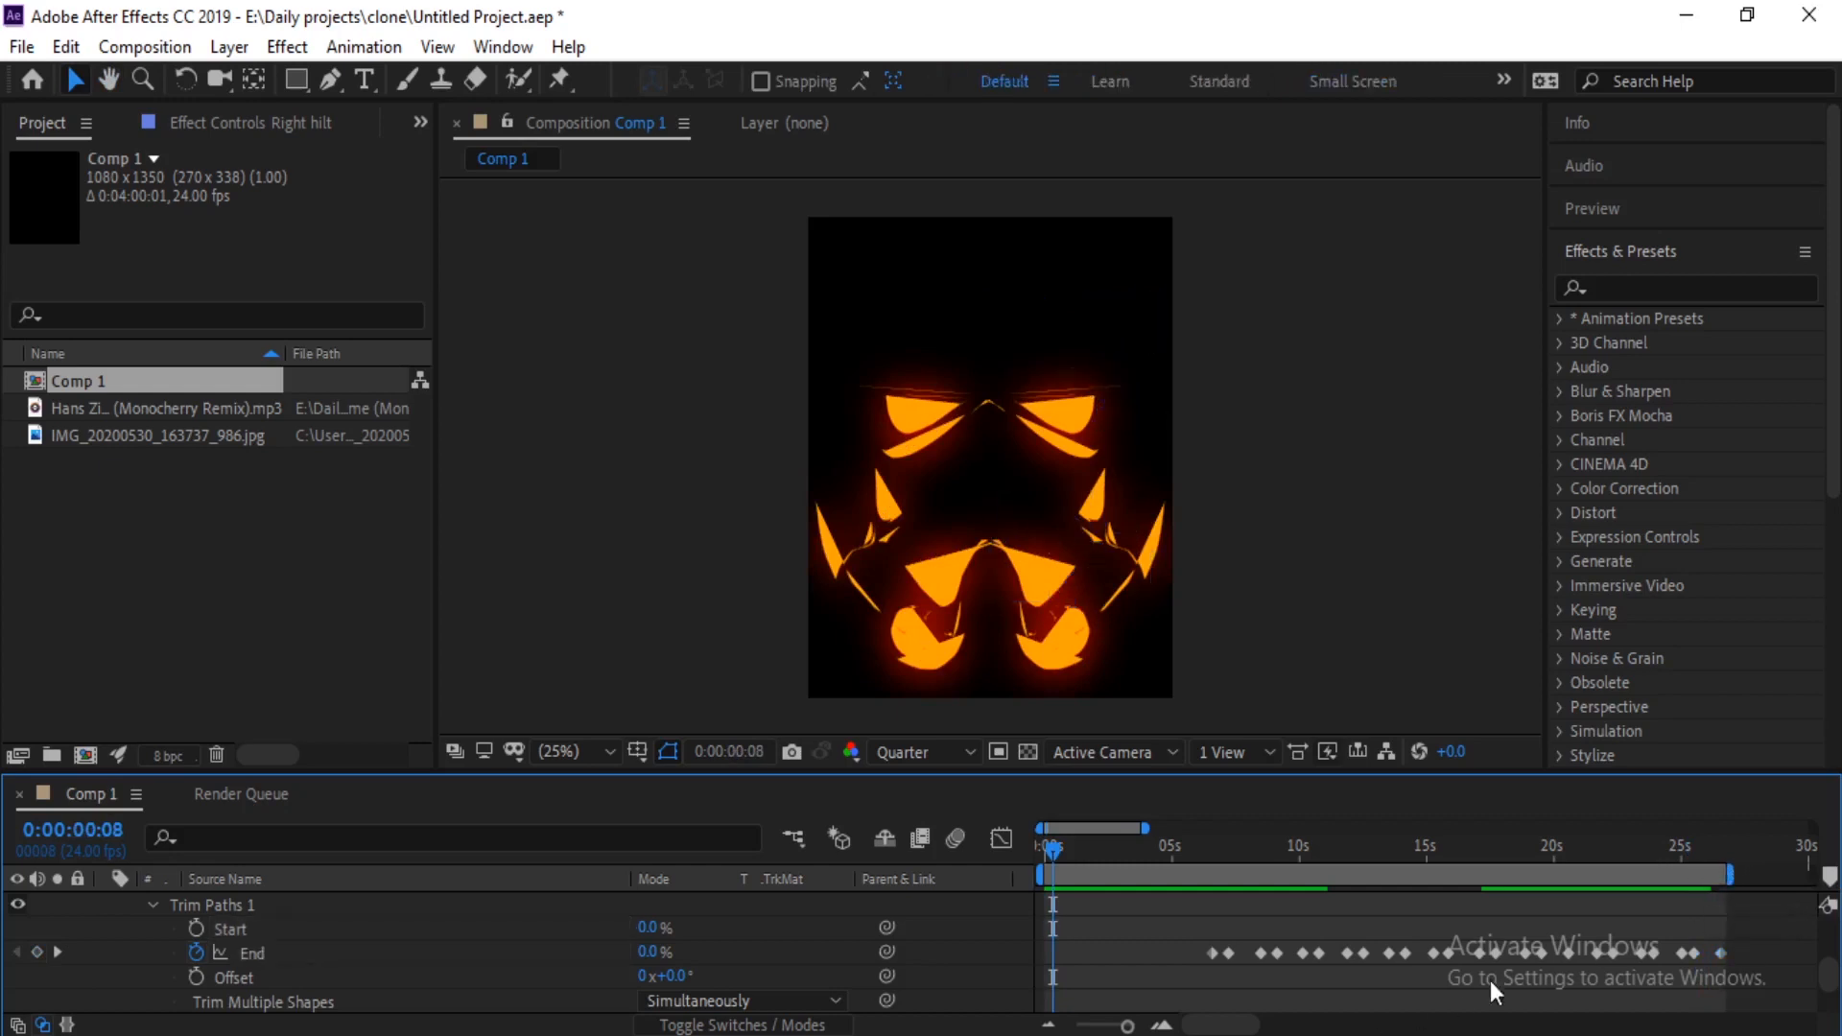
# Step: Select all End keyframes on Right hilt and apply Easy Ease to them
pyautogui.moveTo(1767, 922); pyautogui.dragTo(1178, 972)
pyautogui.rightClick(1246, 963)
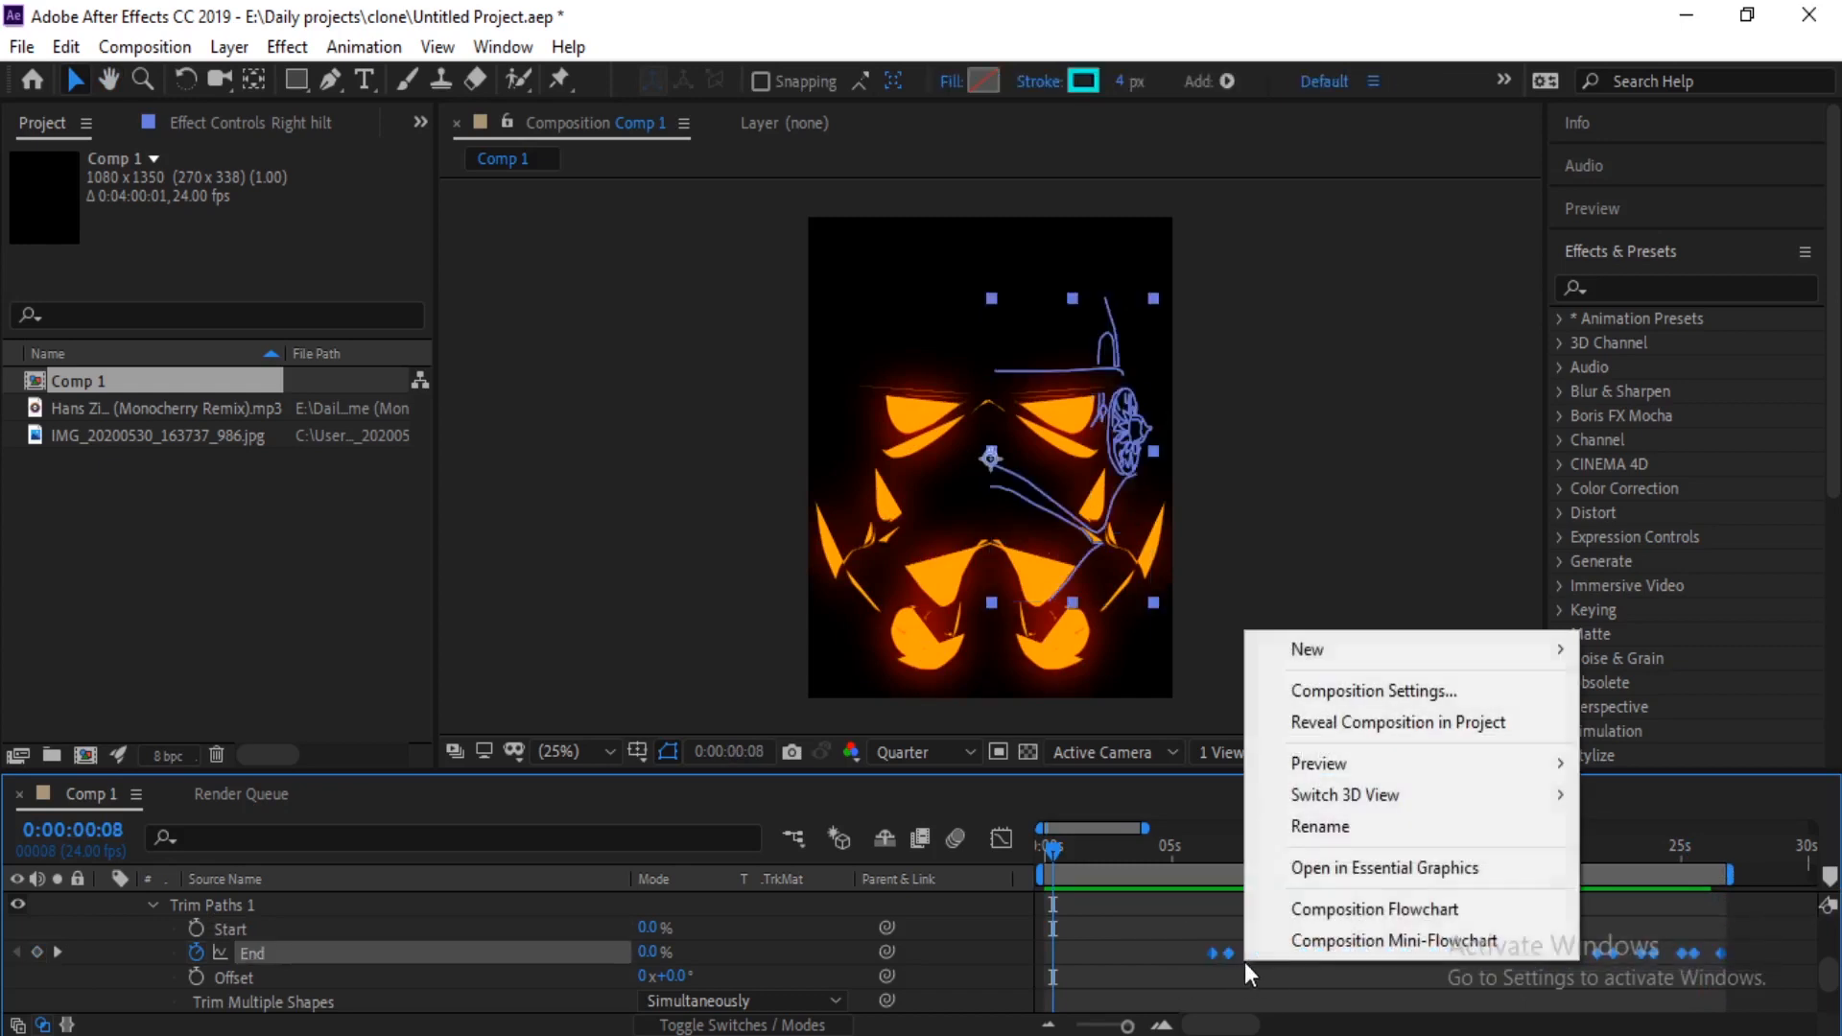
pyautogui.rightClick(1207, 951)
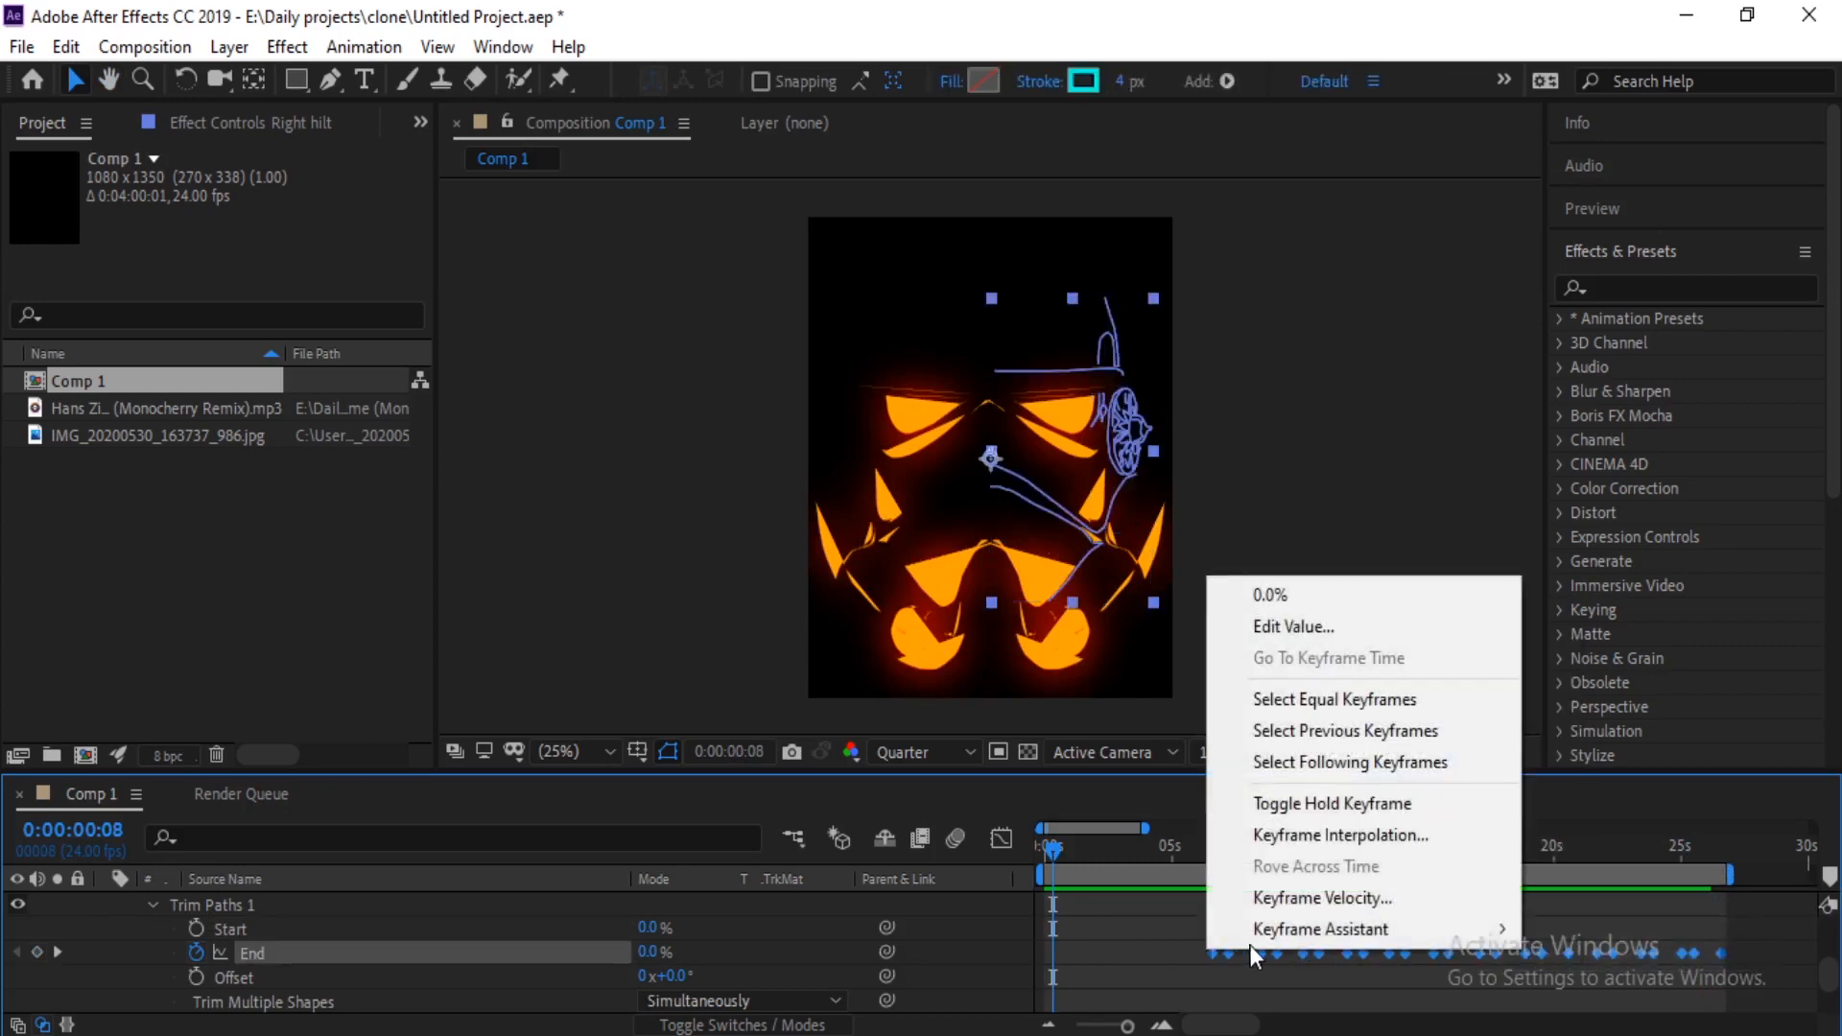
pyautogui.moveTo(1261, 932)
pyautogui.click(949, 747)
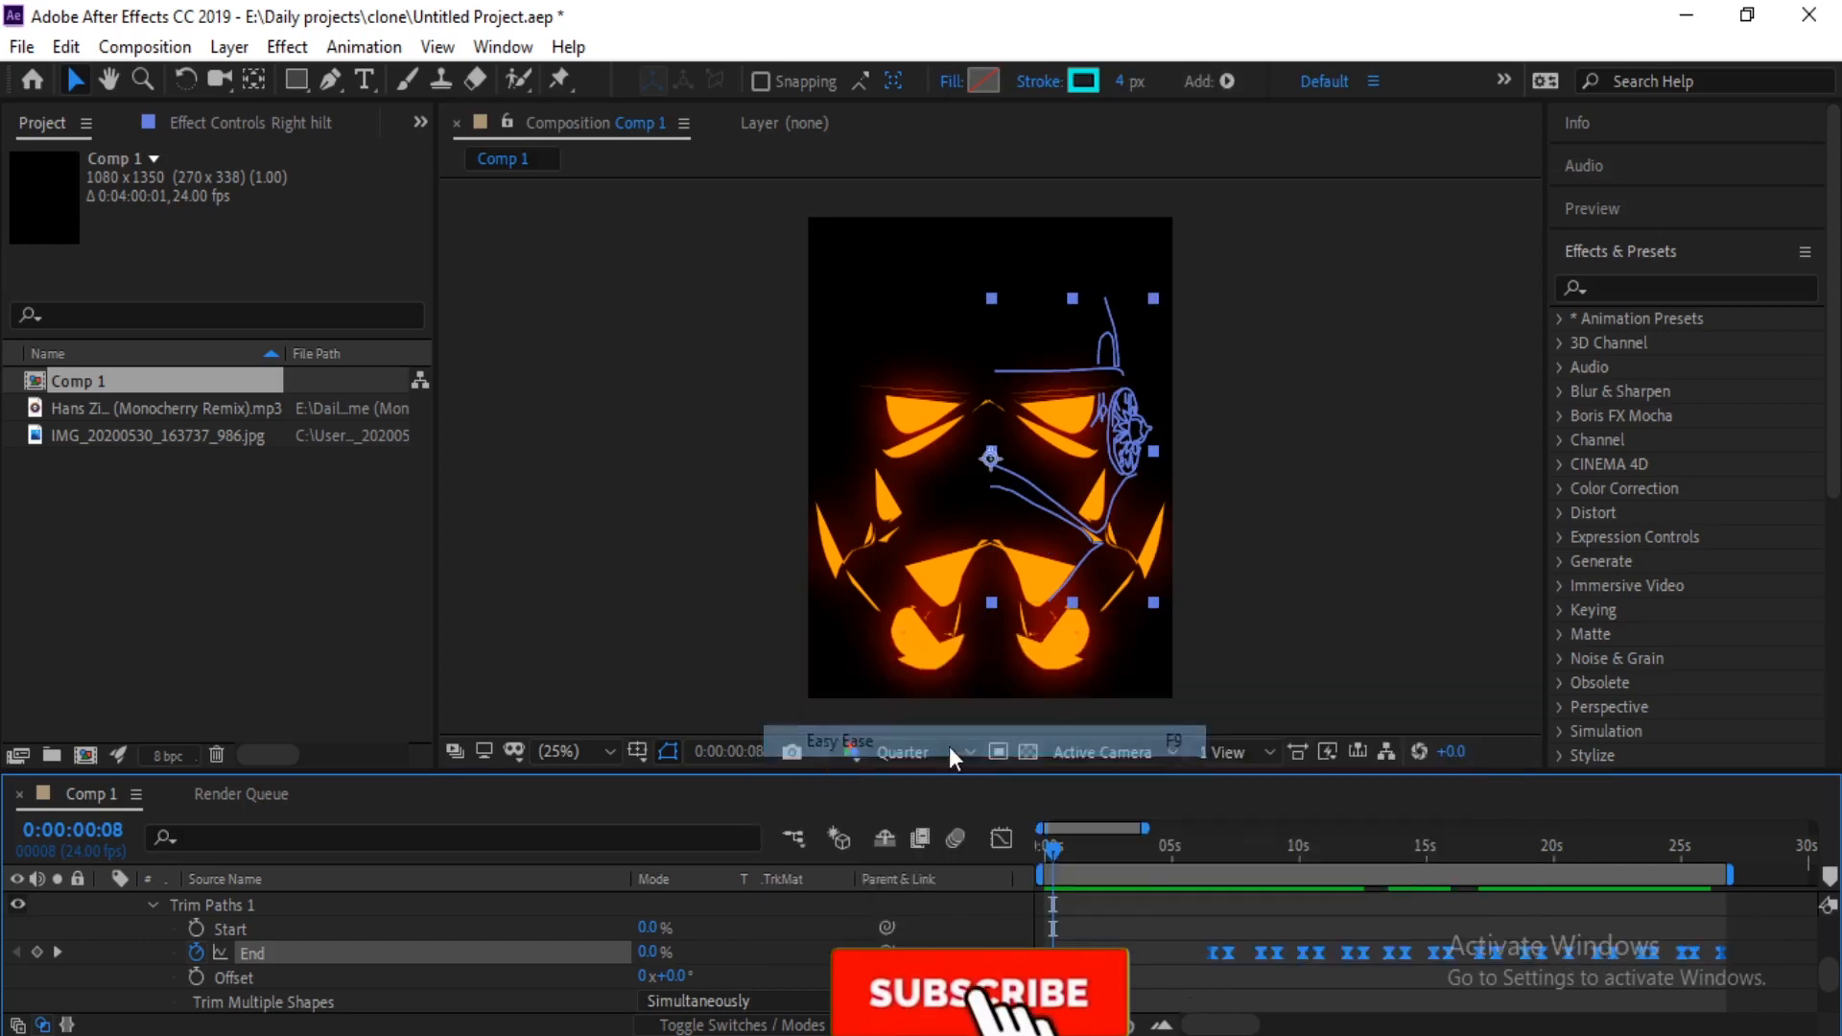
# Step: Preview the eased Right hilt reveals against the music from 0:00:06:01
pyautogui.click(1202, 848)
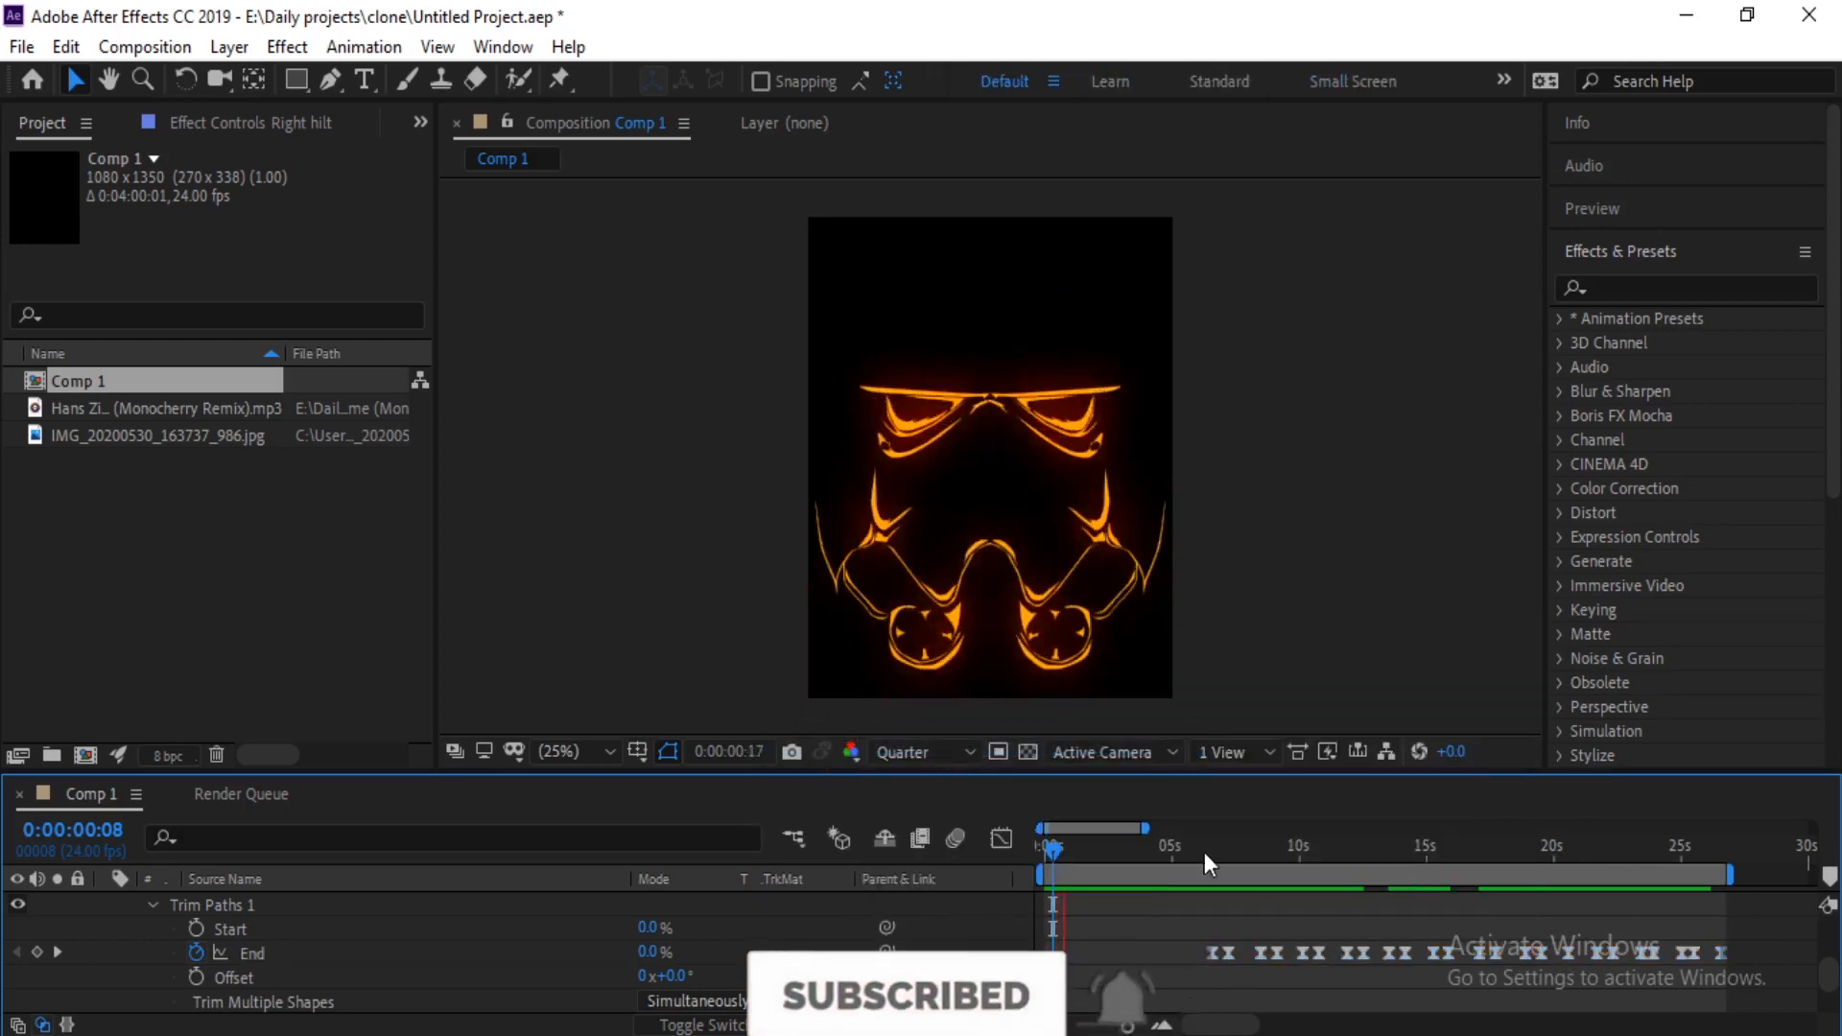
pyautogui.press('space')
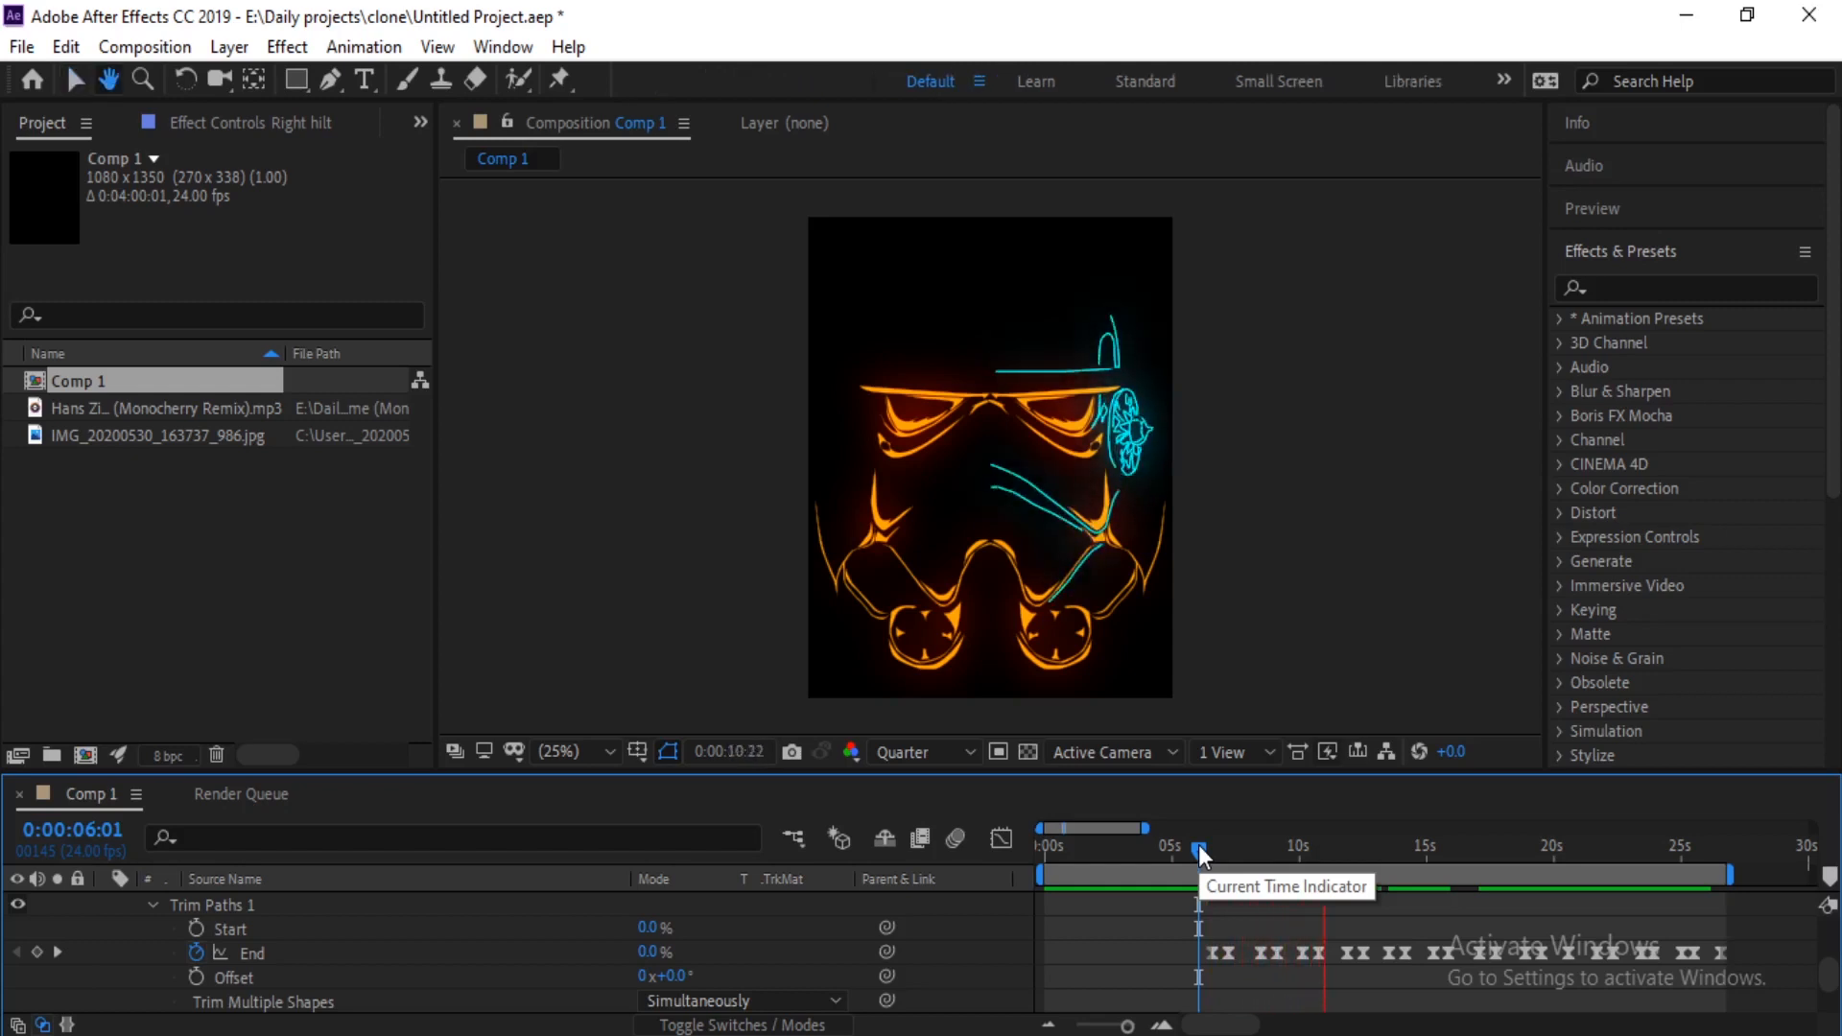
pyautogui.press('space')
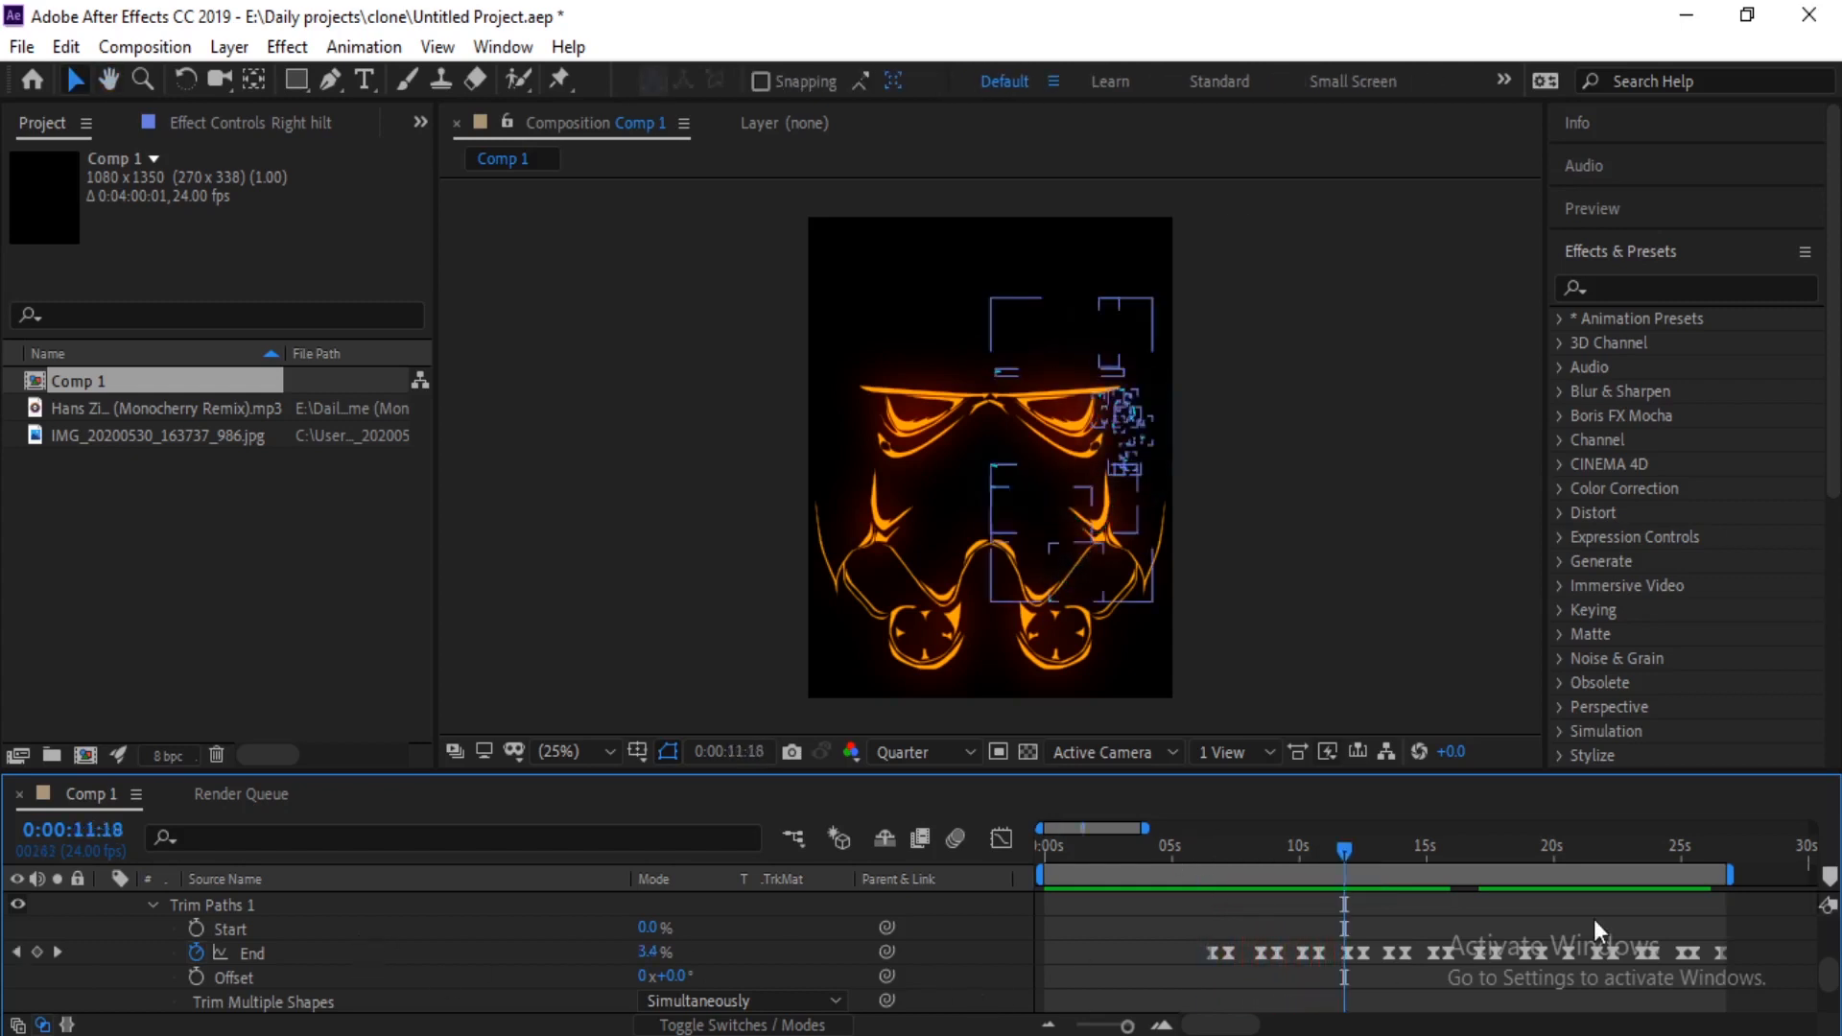
# Step: Copy all of Right hilt's End keyframes and paste them onto Right hilt 2's End property at 0:00:06:12
pyautogui.moveTo(1737, 934); pyautogui.dragTo(1133, 967)
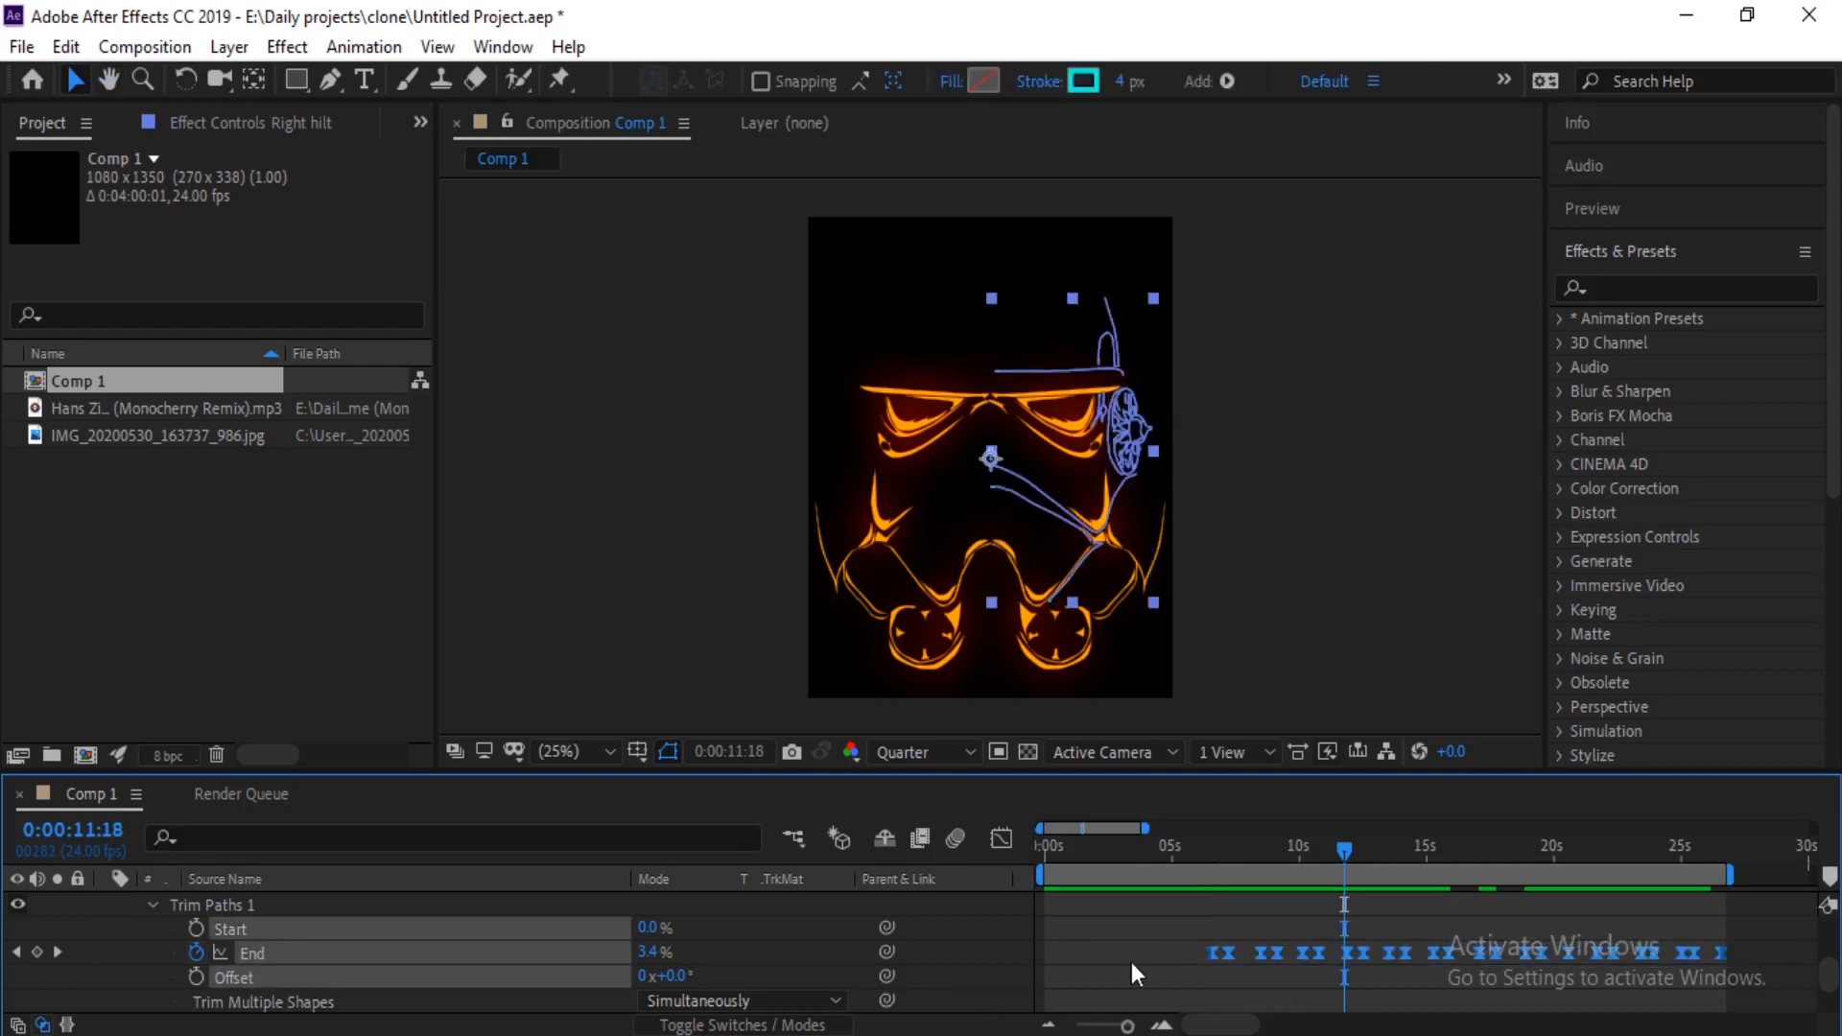
pyautogui.scroll(15, 263, 958)
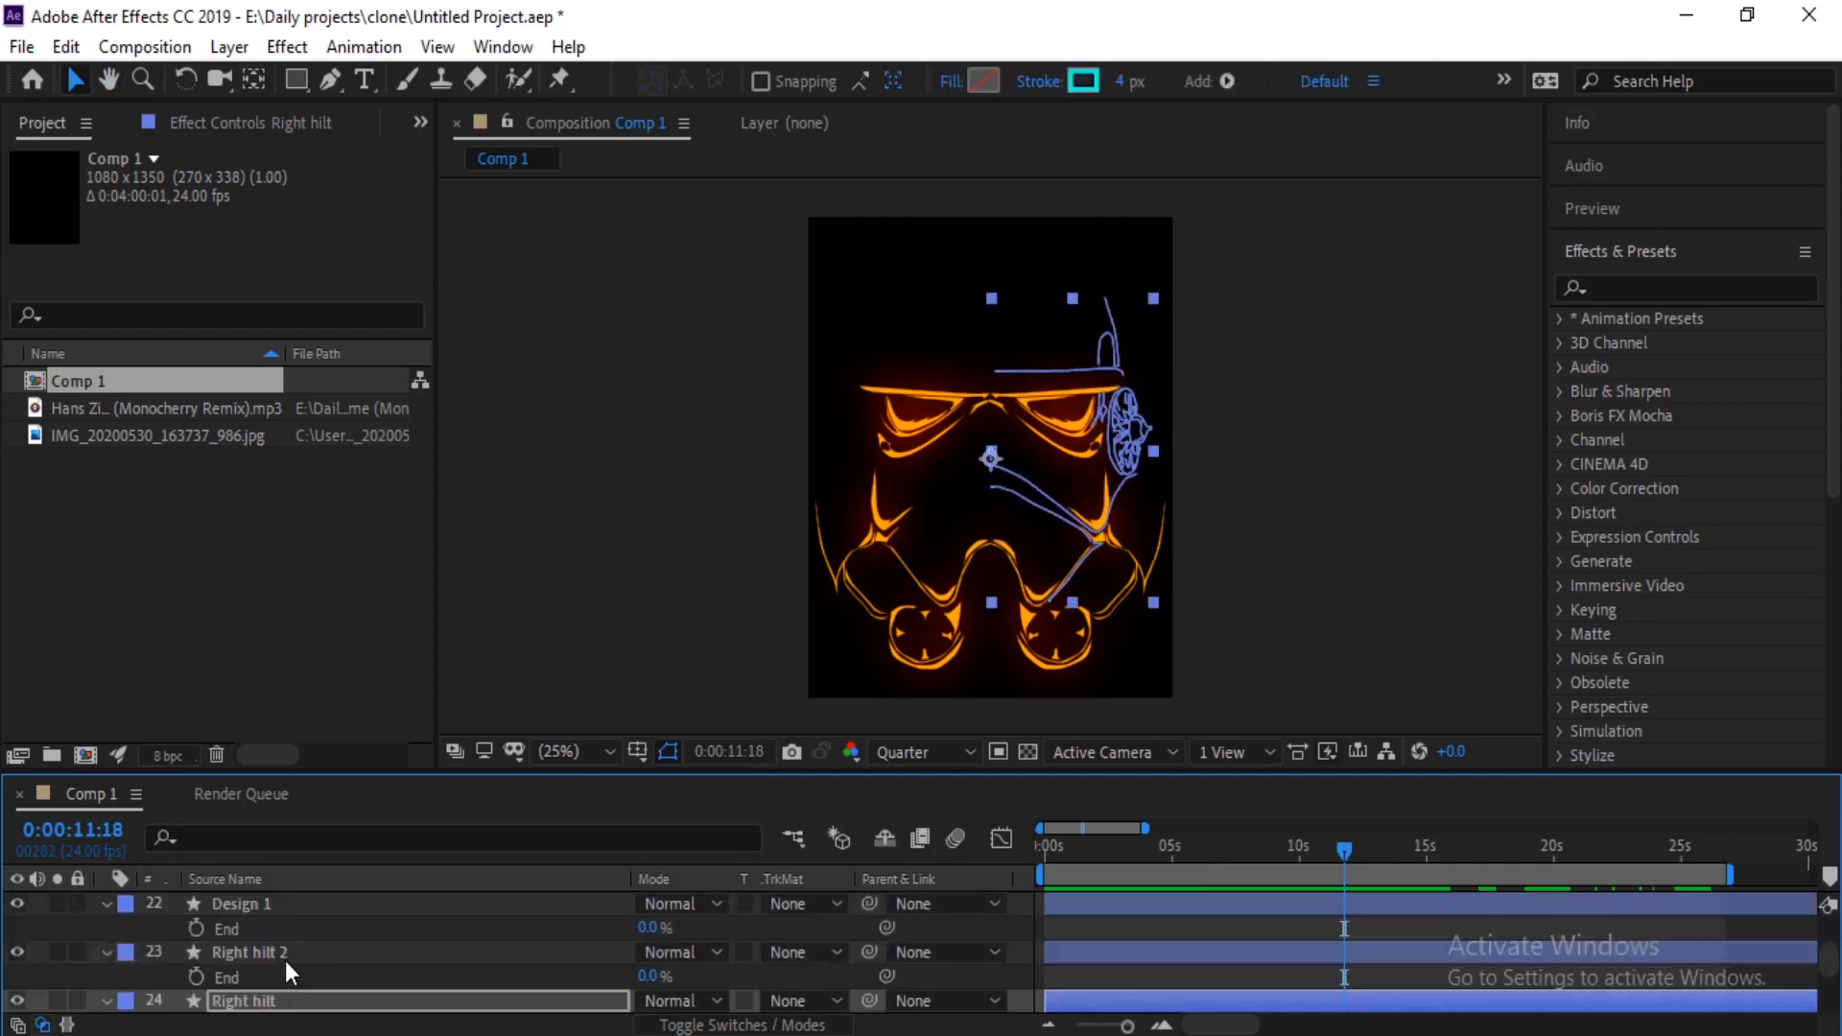
pyautogui.click(245, 951)
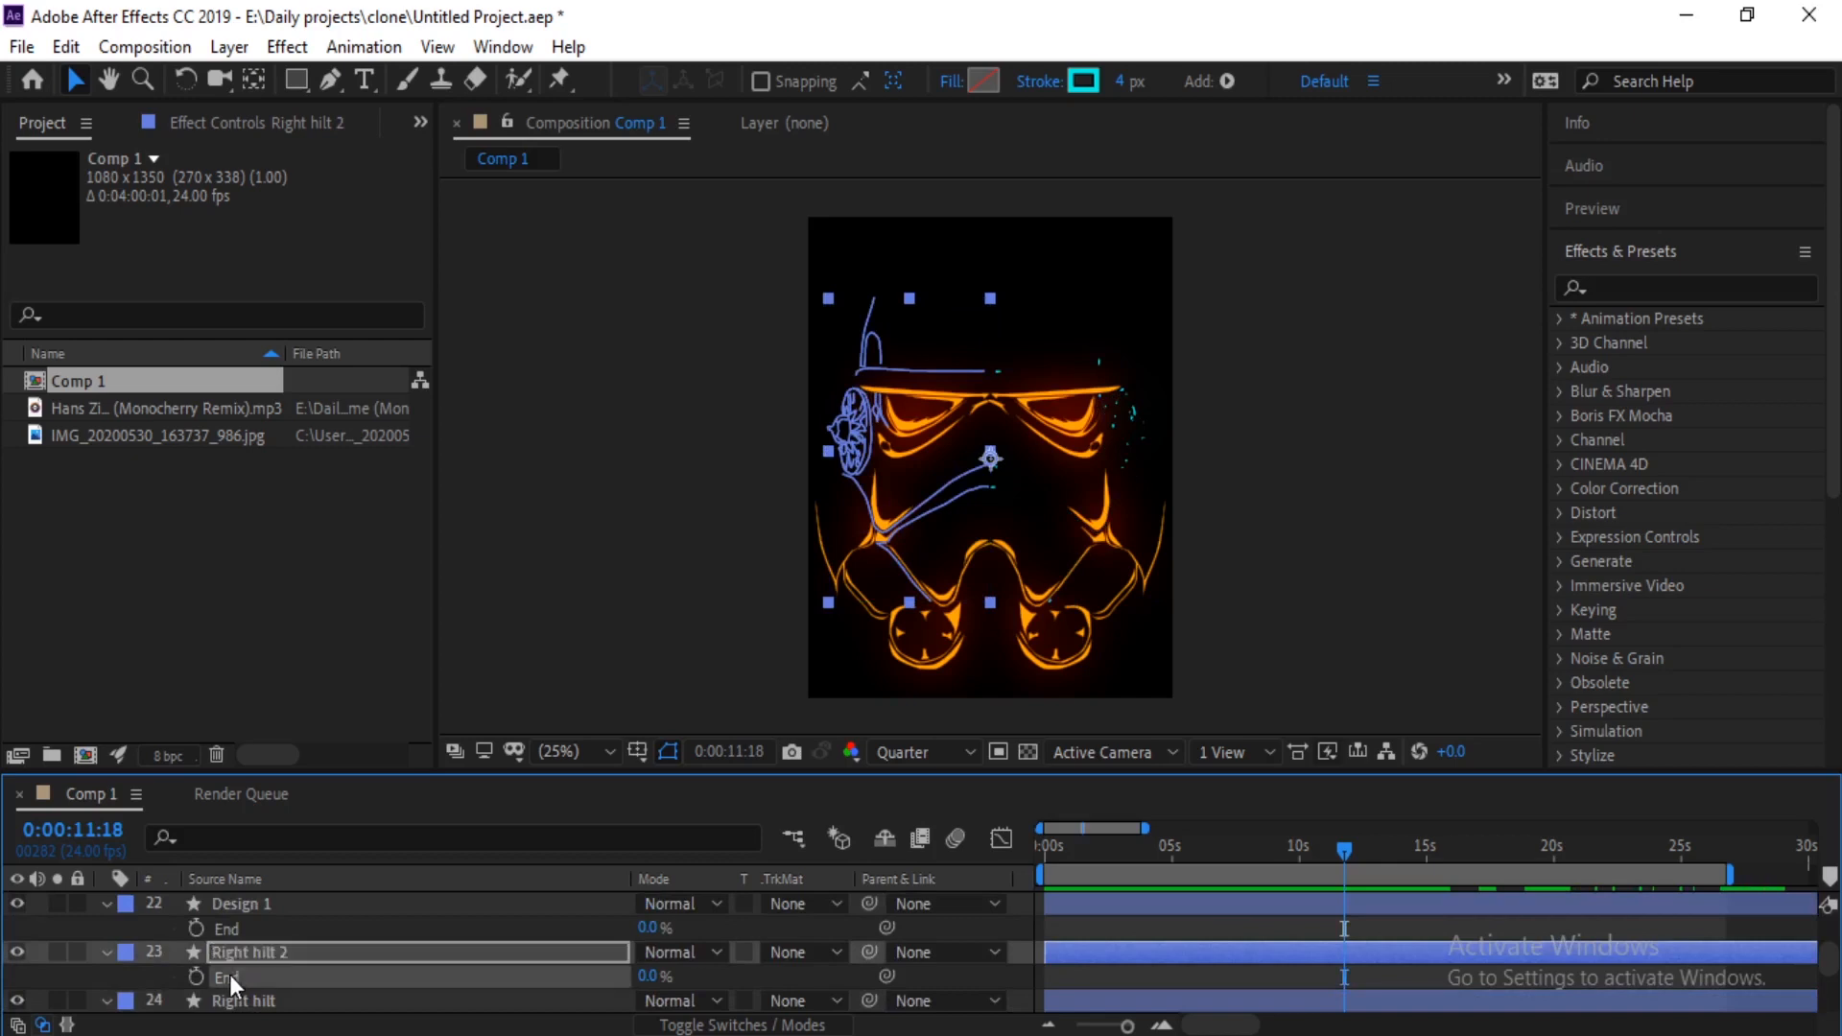
pyautogui.click(1182, 848)
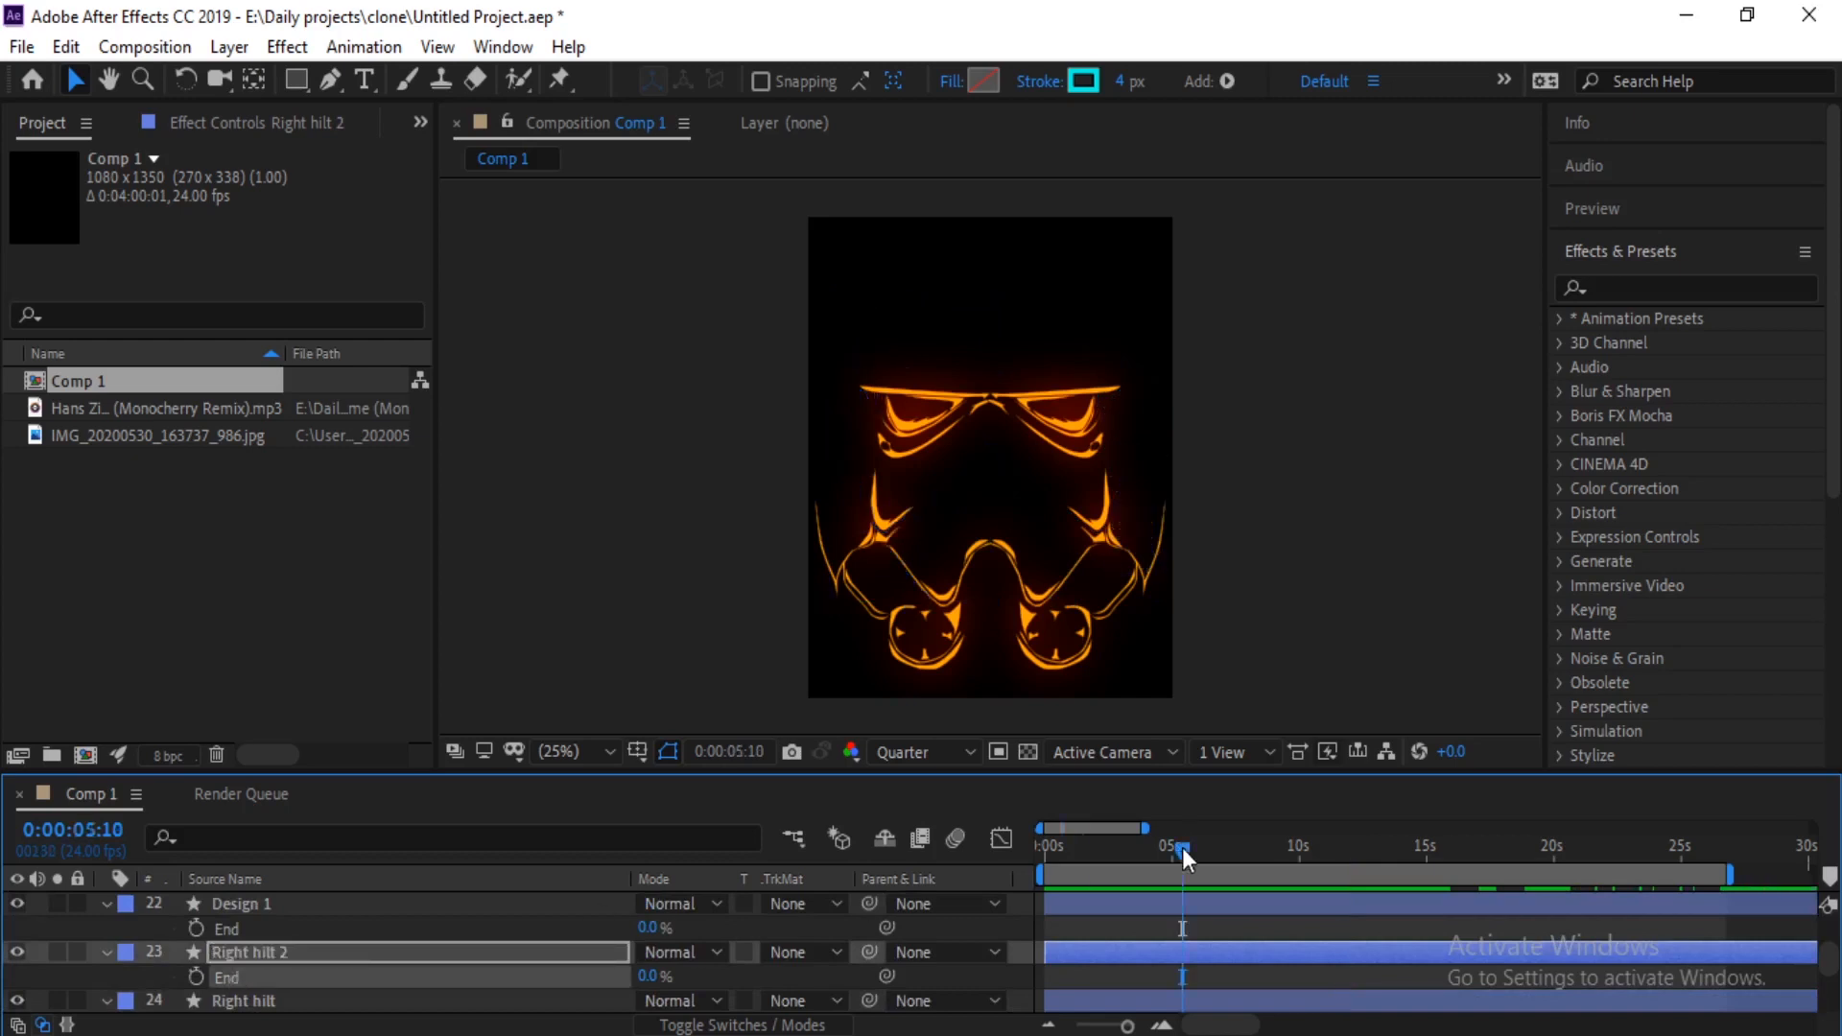
pyautogui.moveTo(1182, 848)
pyautogui.mouseDown()
pyautogui.moveTo(1230, 854)
pyautogui.moveTo(1207, 848)
pyautogui.mouseUp()
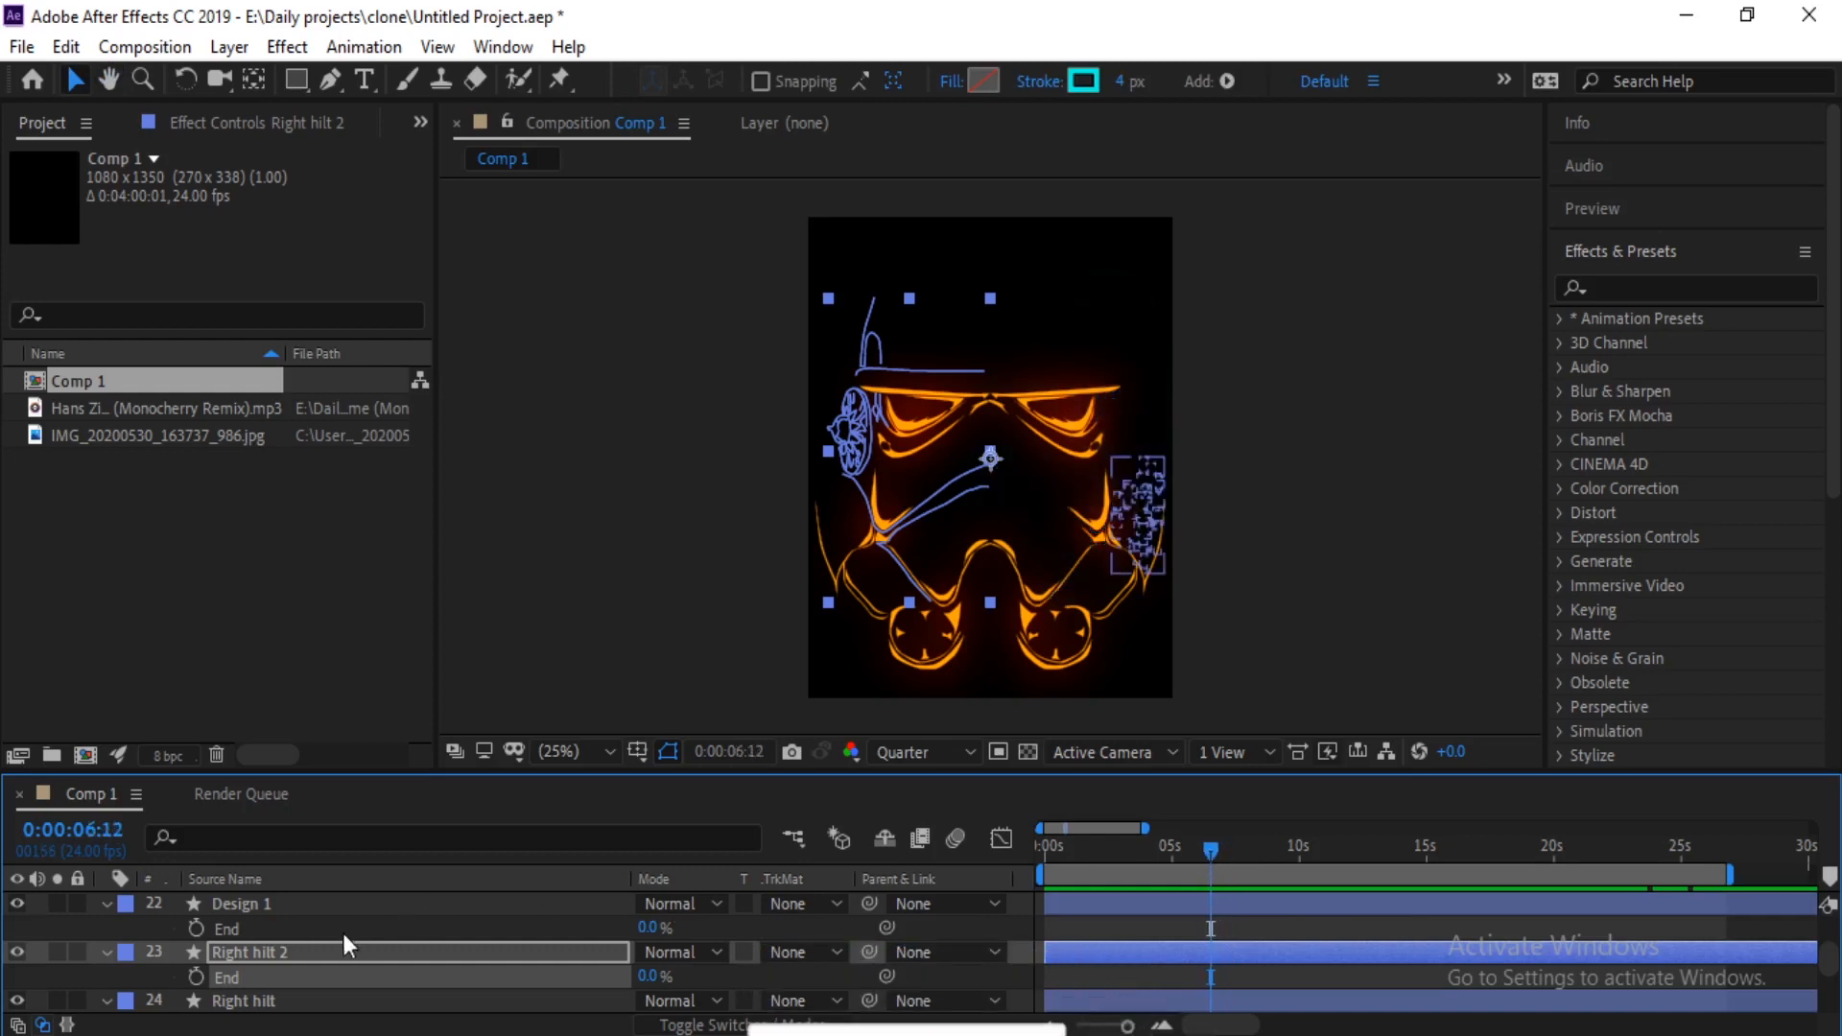
pyautogui.hotkey('ctrl', 'v')
# Step: Paste the copied End keyframes onto the End properties of Design 1 and Design 11 (layers 22 and 21) at 0:00:06:12
pyautogui.click(221, 929)
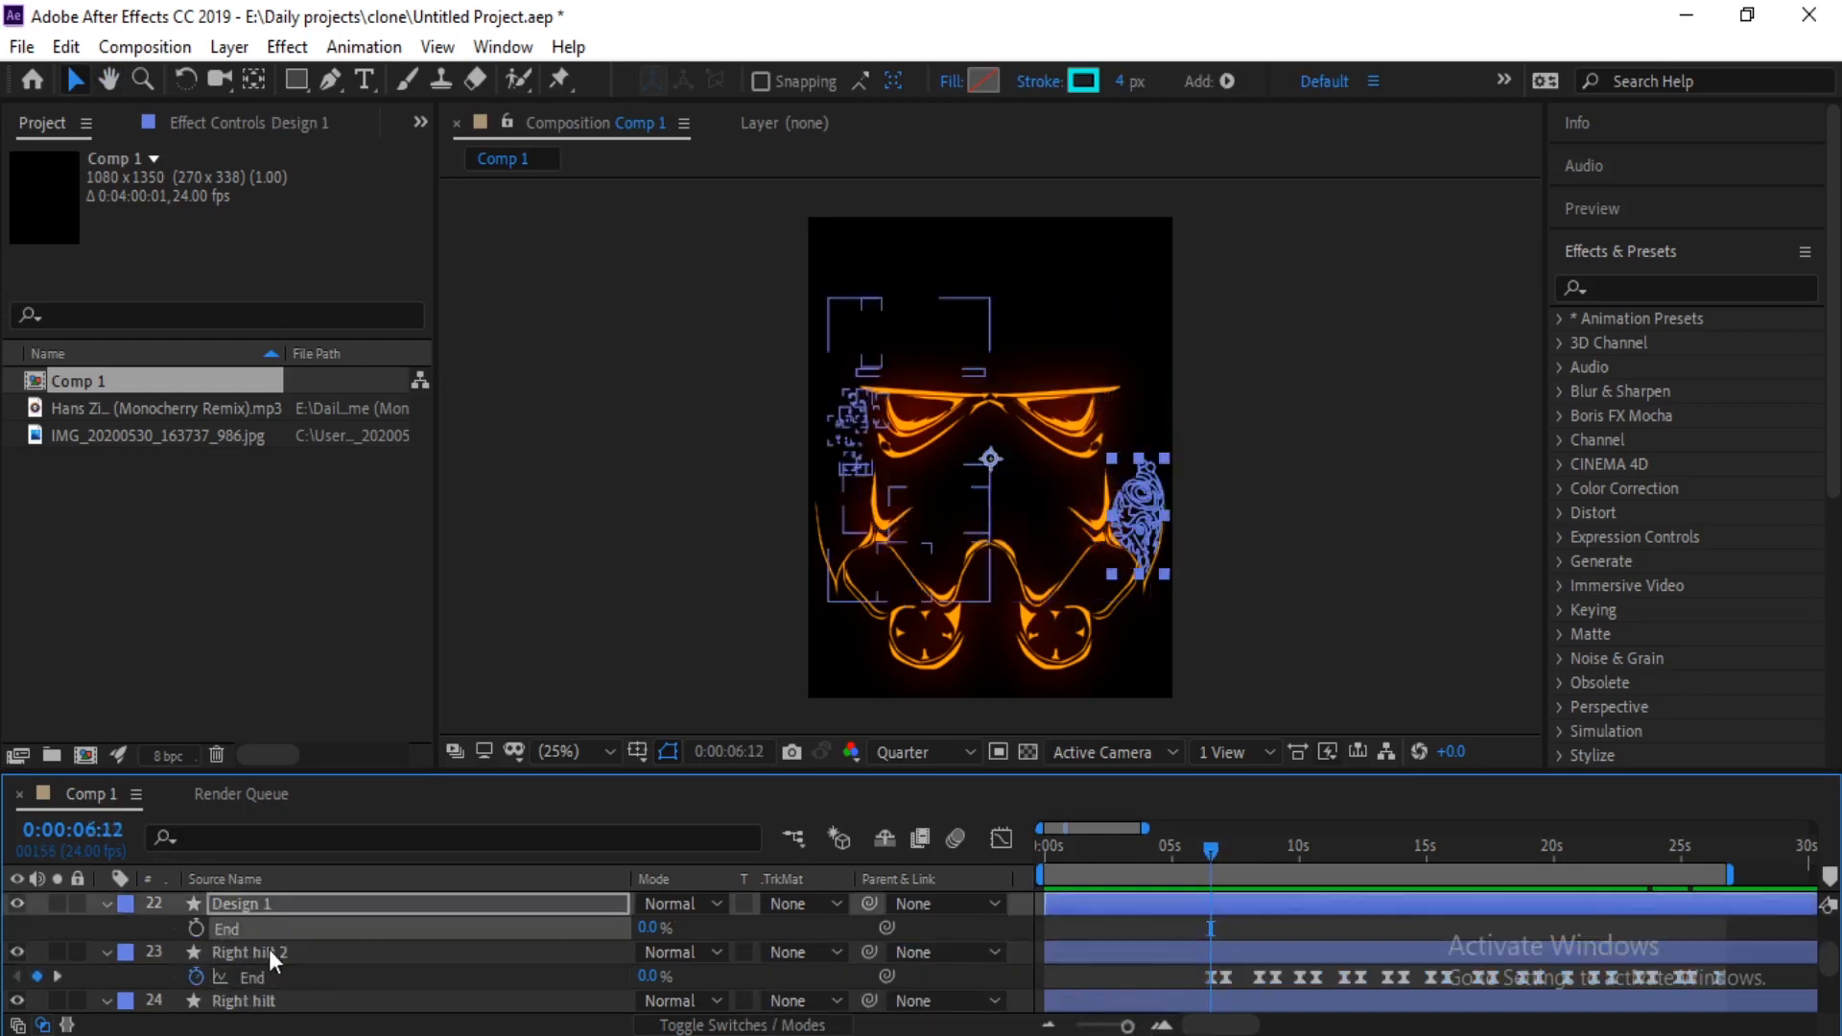
pyautogui.scroll(1, 269, 948)
pyautogui.hotkey('ctrl', 'v')
pyautogui.click(230, 950)
pyautogui.hotkey('ctrl', 'v')
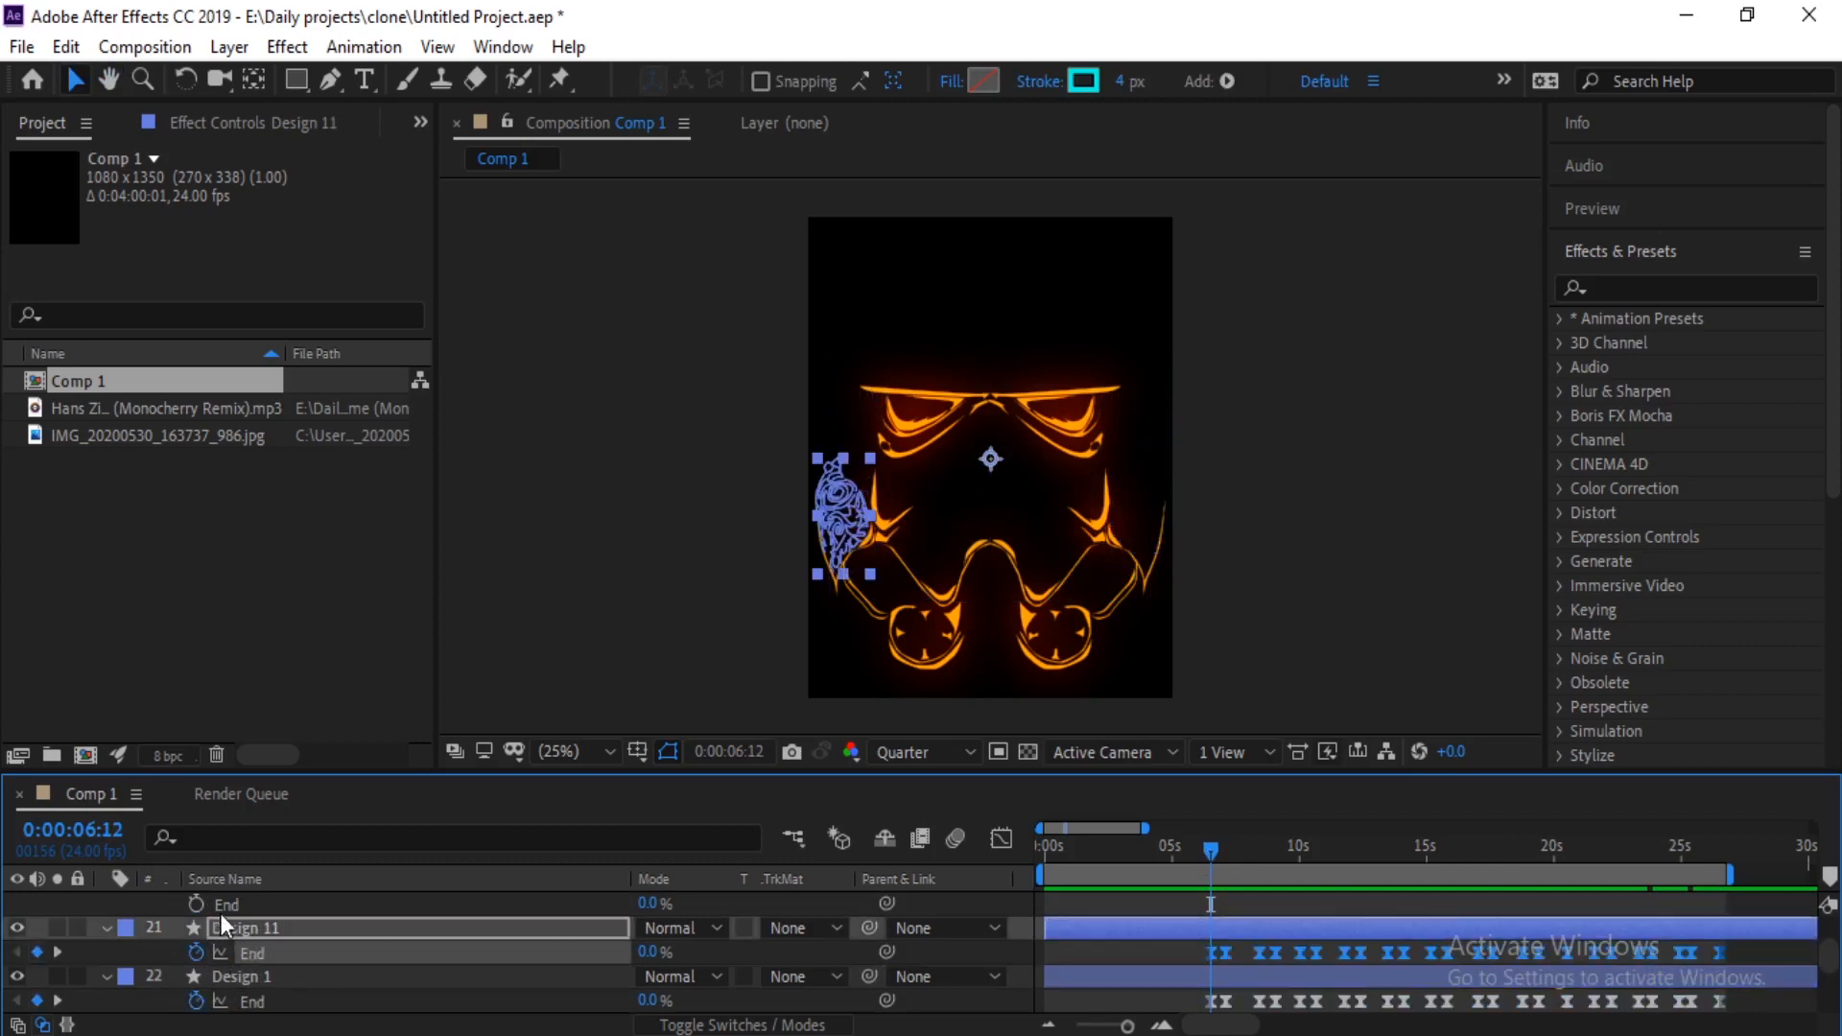
# Step: Paste the copied End keyframes onto the End properties of Design 2 and Design 12 (layers 20 and 19) at 0:00:06:12
pyautogui.click(220, 909)
pyautogui.hotkey('ctrl', 'v')
pyautogui.scroll(1, 243, 944)
pyautogui.click(215, 926)
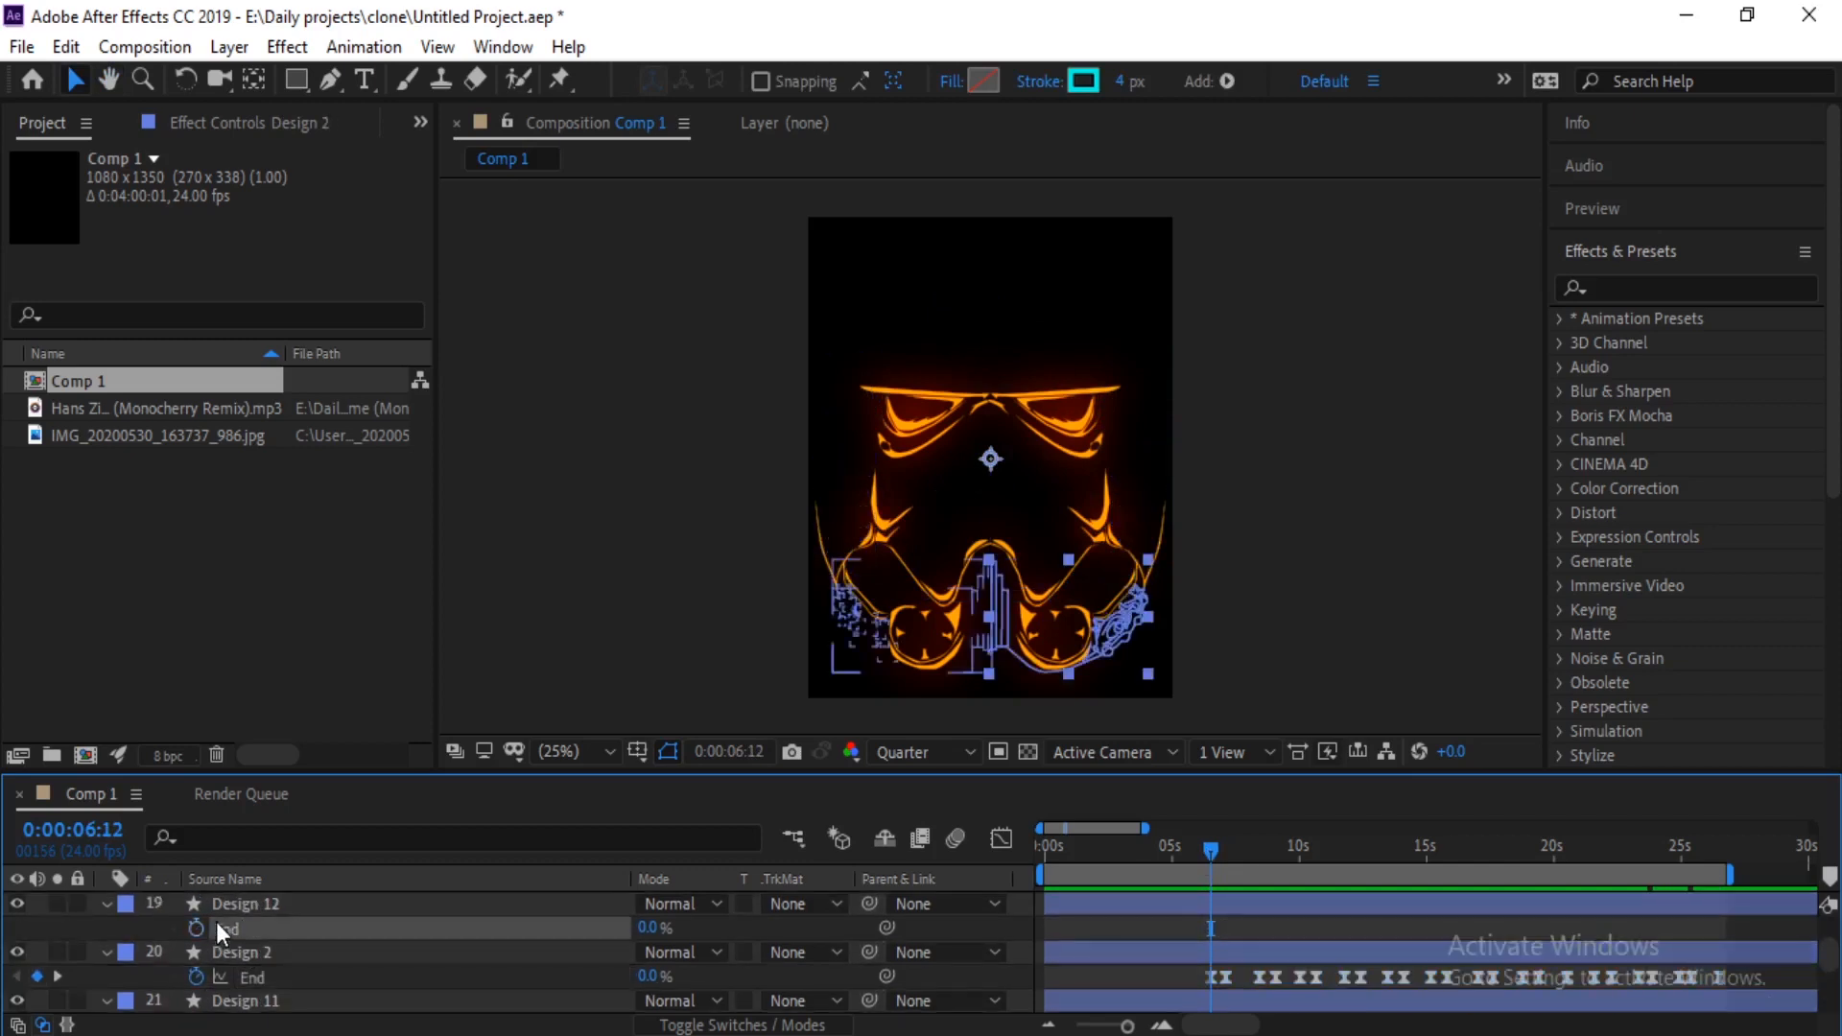
pyautogui.hotkey('ctrl', 'v')
# Step: Paste the copied End keyframes onto the End properties of design 3 and design 4 (layers 18 and 17) at 0:00:06:12
pyautogui.scroll(1, 240, 941)
pyautogui.click(229, 946)
pyautogui.hotkey('ctrl', 'v')
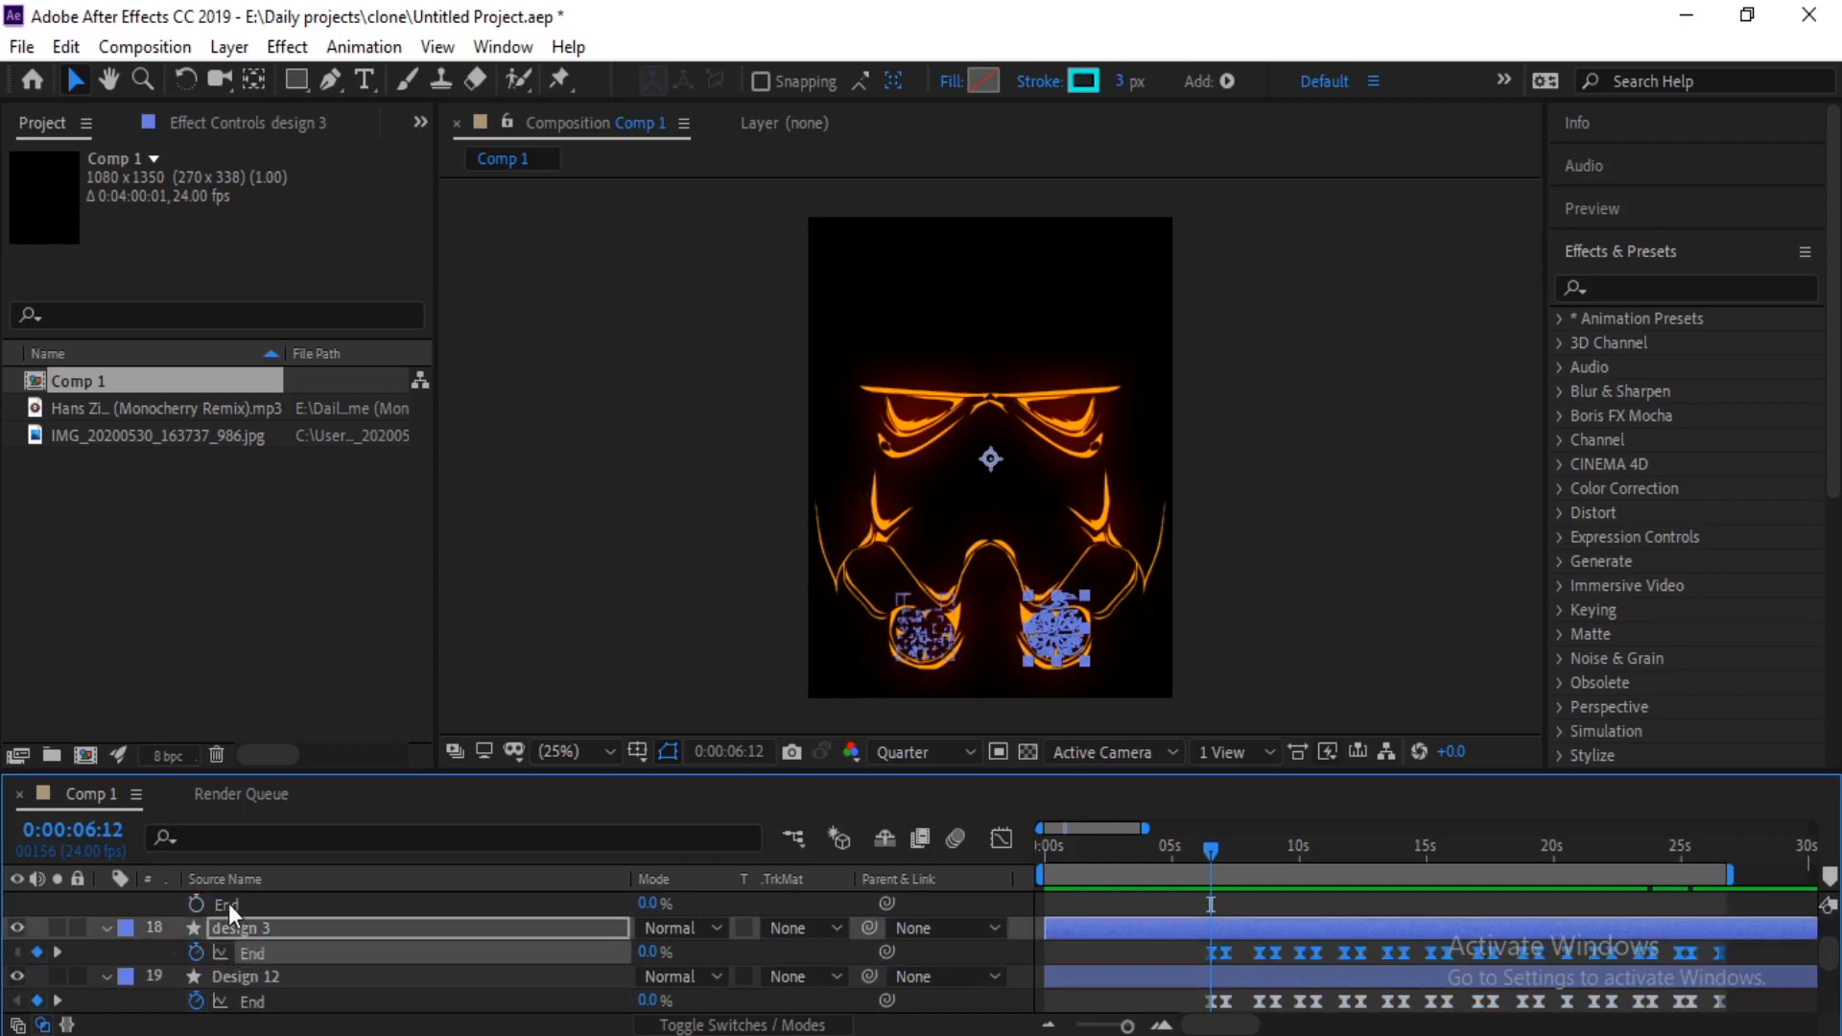
pyautogui.click(228, 904)
pyautogui.hotkey('ctrl', 'v')
# Step: Paste the copied End keyframes onto the End properties of Design 4 (layer 16) and Design 13 at 0:00:06:12
pyautogui.scroll(1, 266, 951)
pyautogui.click(229, 928)
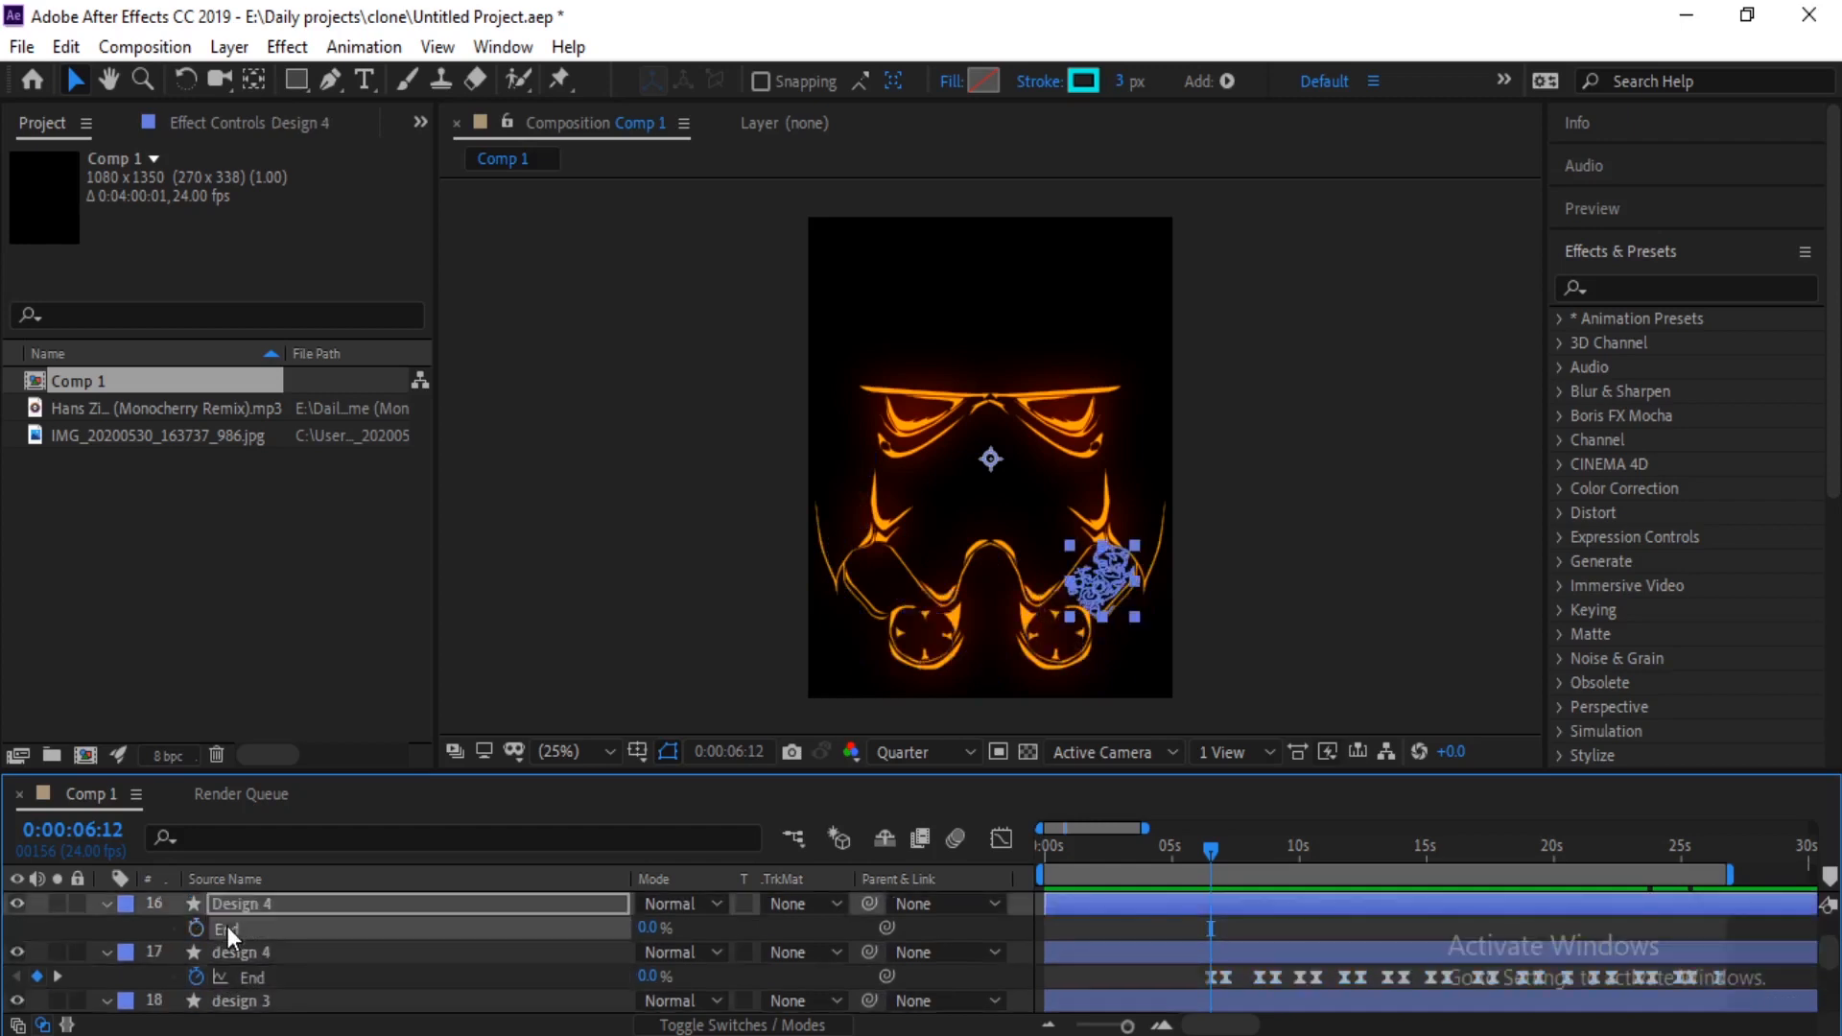
pyautogui.hotkey('ctrl', 'v')
pyautogui.scroll(1, 234, 949)
pyautogui.click(236, 953)
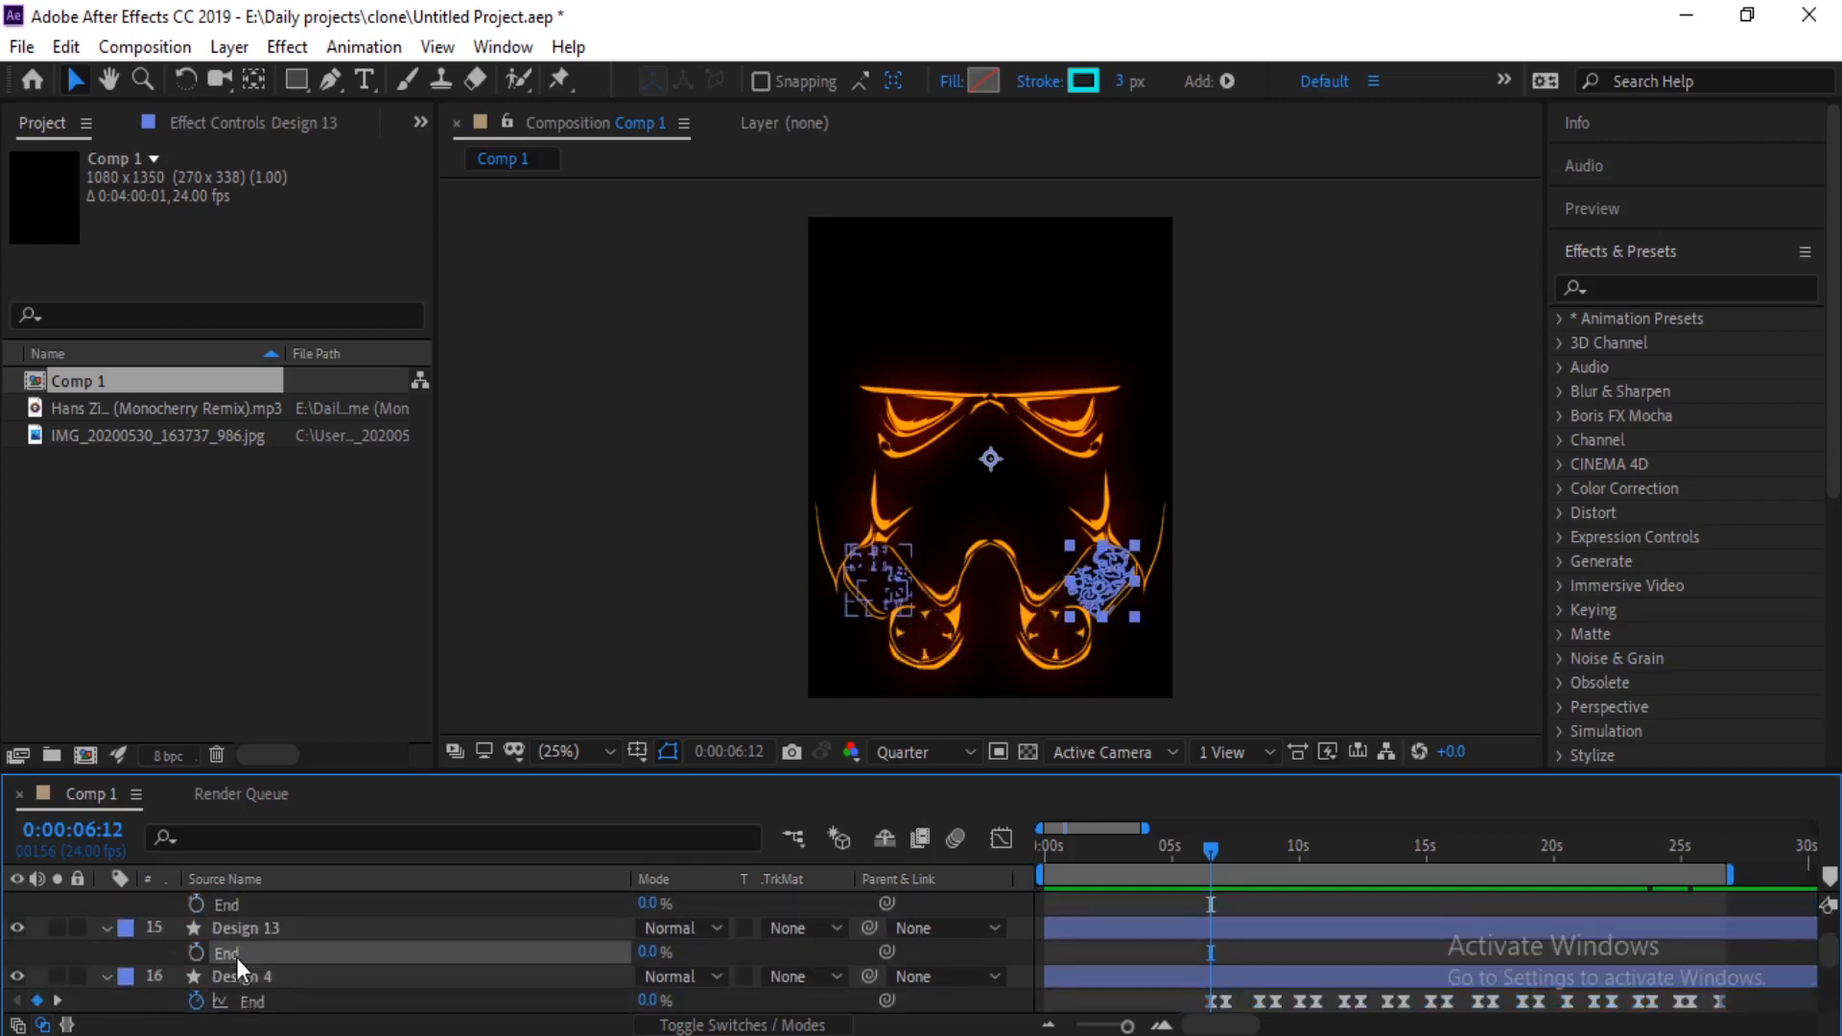
pyautogui.hotkey('ctrl', 'v')
# Step: Paste the copied End keyframes onto the End properties of Design 5 and Design 14 at 0:00:06:12
pyautogui.click(229, 906)
pyautogui.hotkey('ctrl', 'v')
pyautogui.scroll(1, 250, 942)
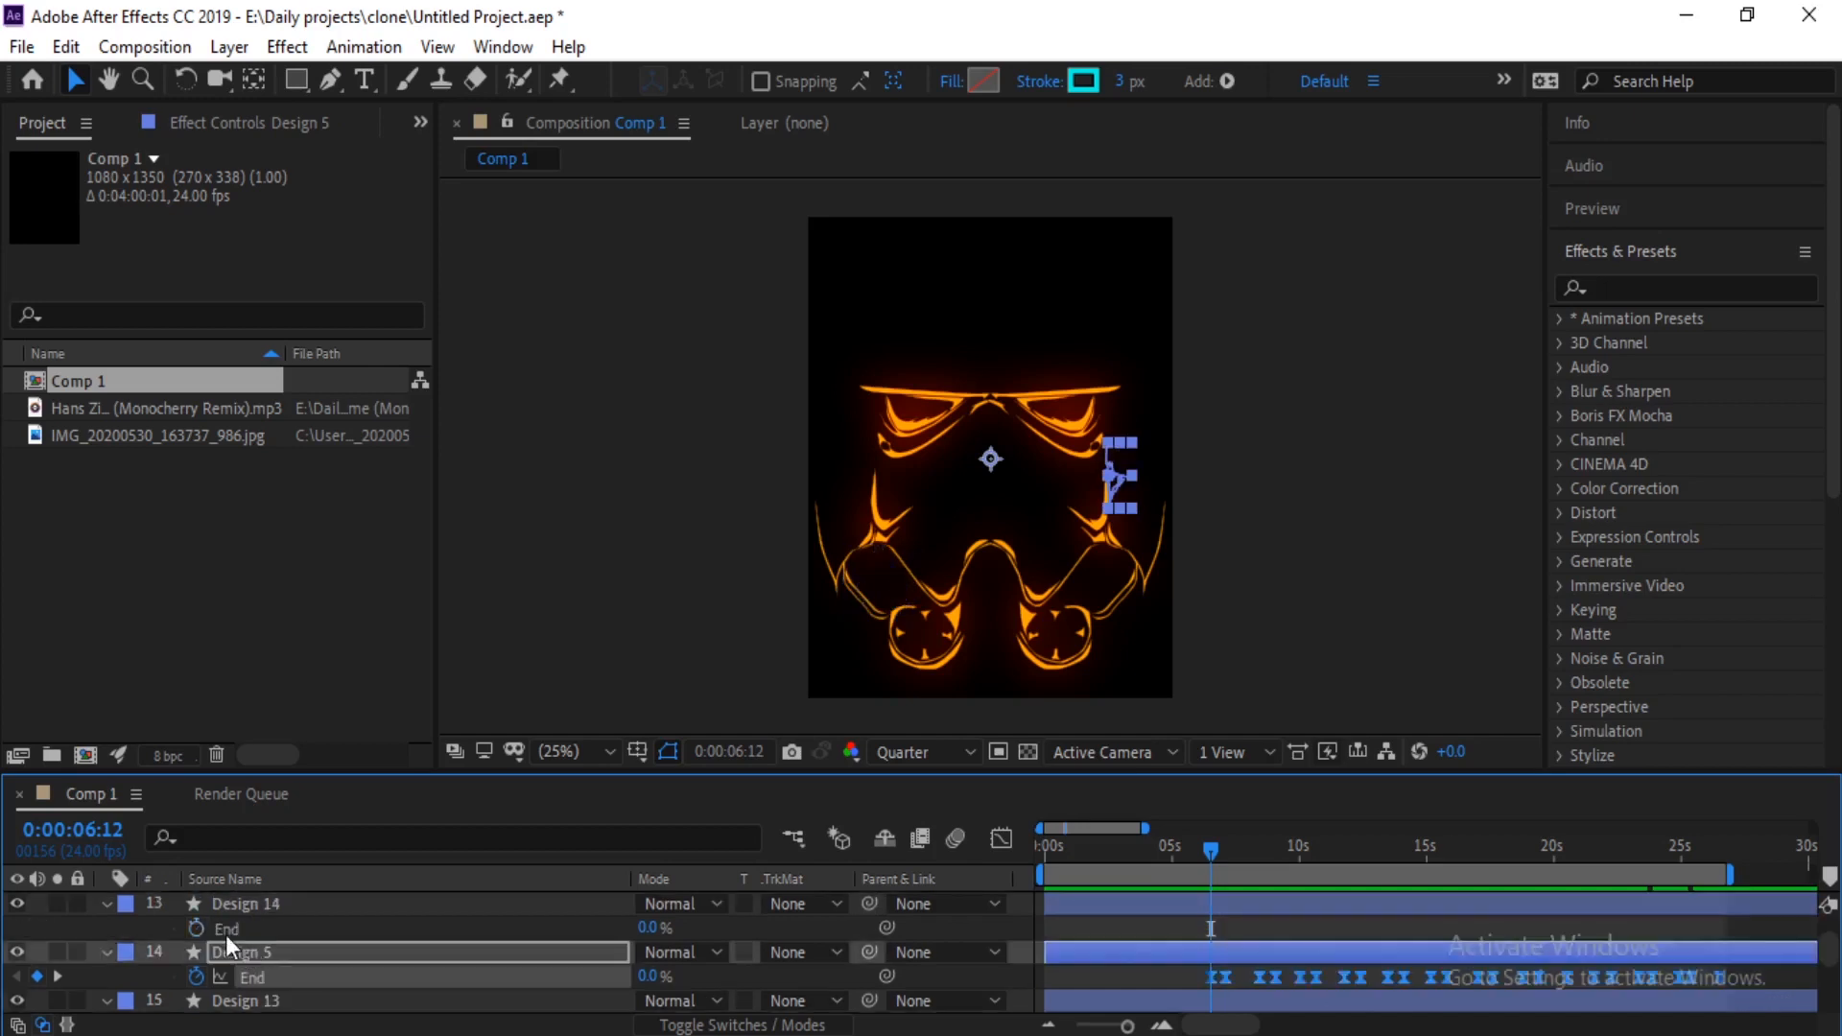
pyautogui.click(231, 932)
pyautogui.hotkey('ctrl', 'v')
# Step: Paste the copied End keyframes onto the End properties of Design 6 and Design 15 at 0:00:06:12
pyautogui.scroll(2, 255, 966)
pyautogui.scroll(-1, 249, 970)
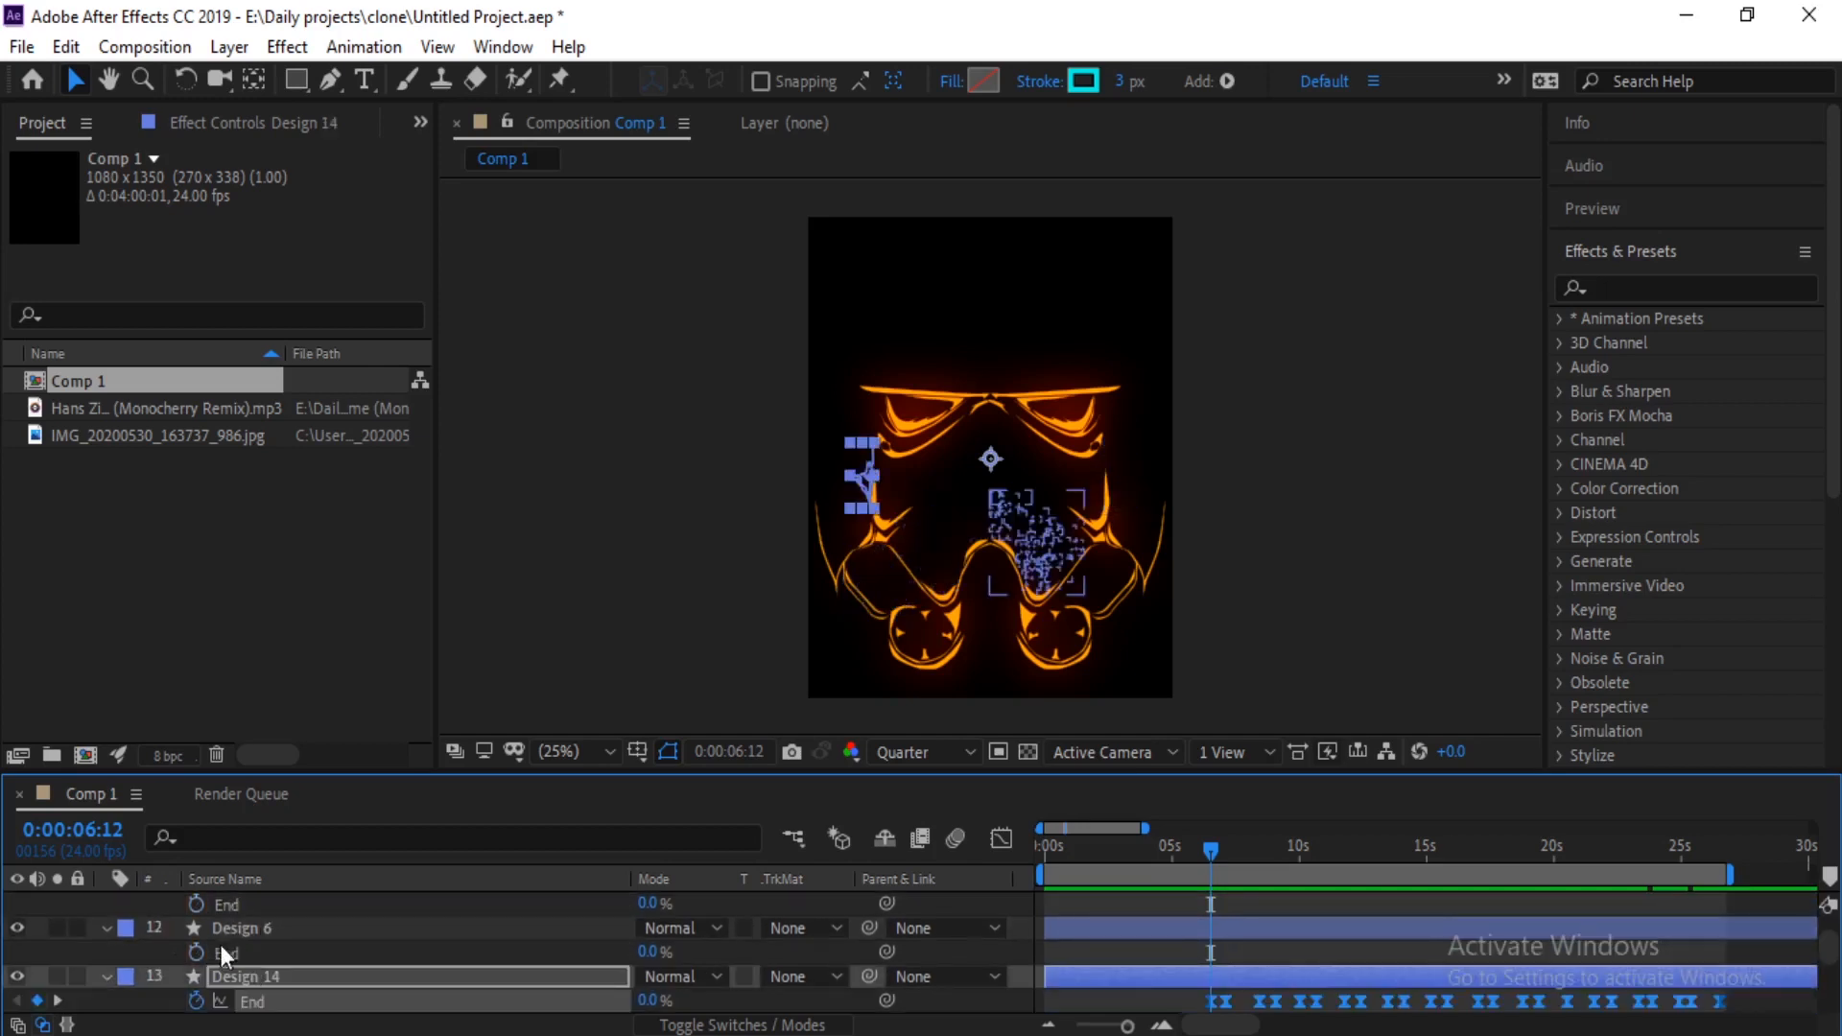
pyautogui.click(220, 951)
pyautogui.hotkey('ctrl', 'v')
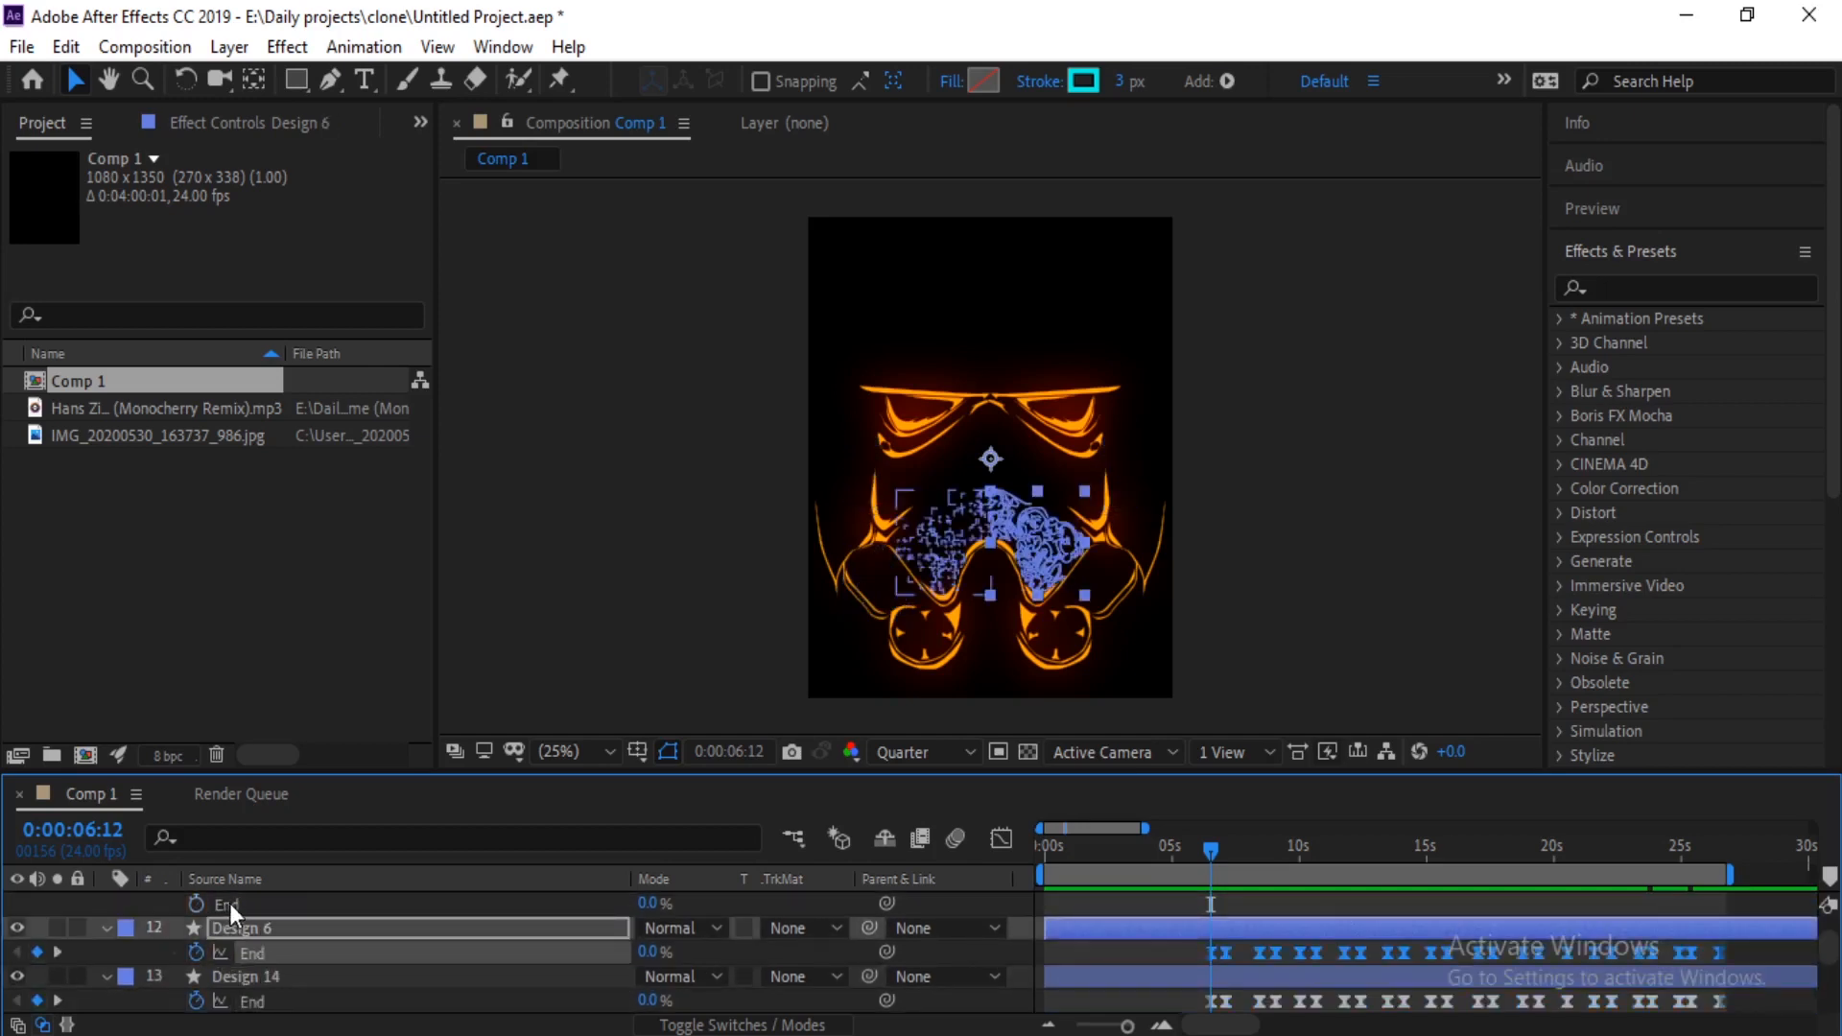
pyautogui.click(229, 902)
pyautogui.hotkey('ctrl', 'v')
# Step: Paste the copied End keyframes onto the End properties of Design 7 and Design 16 at 0:00:06:12
pyautogui.scroll(1, 225, 925)
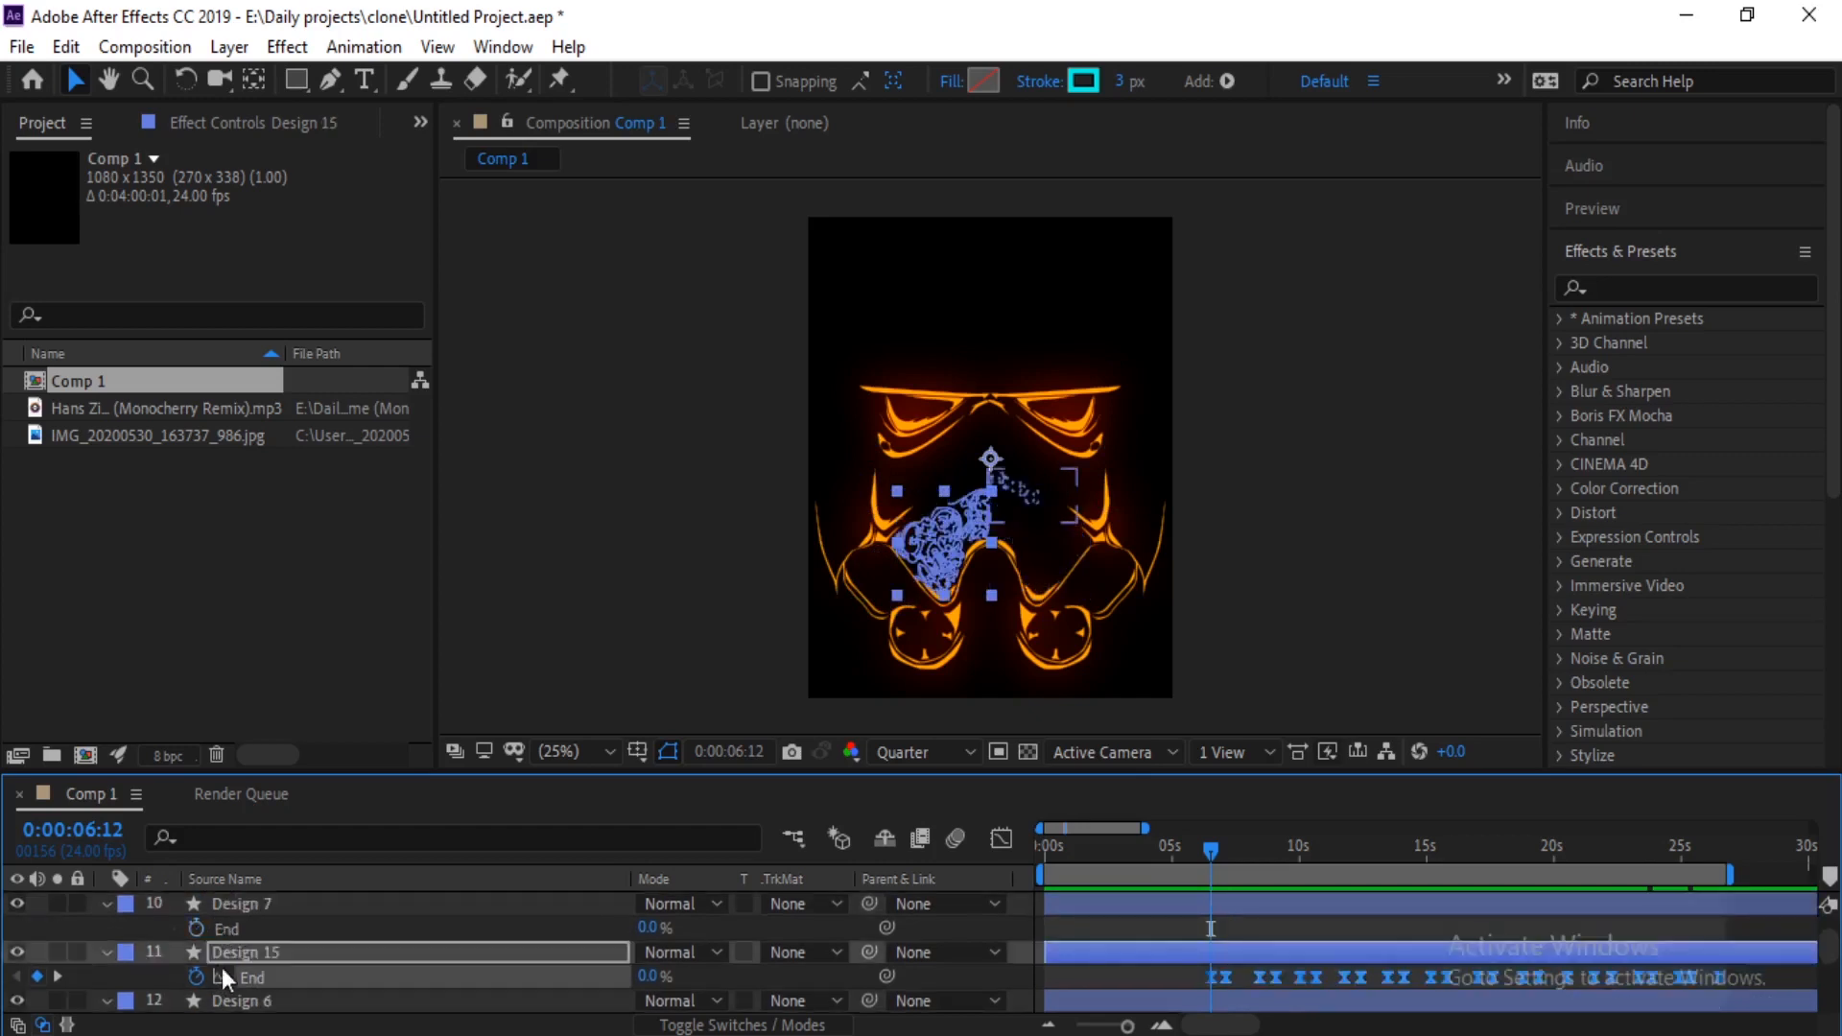
pyautogui.click(228, 931)
pyautogui.hotkey('ctrl', 'v')
pyautogui.scroll(1, 232, 932)
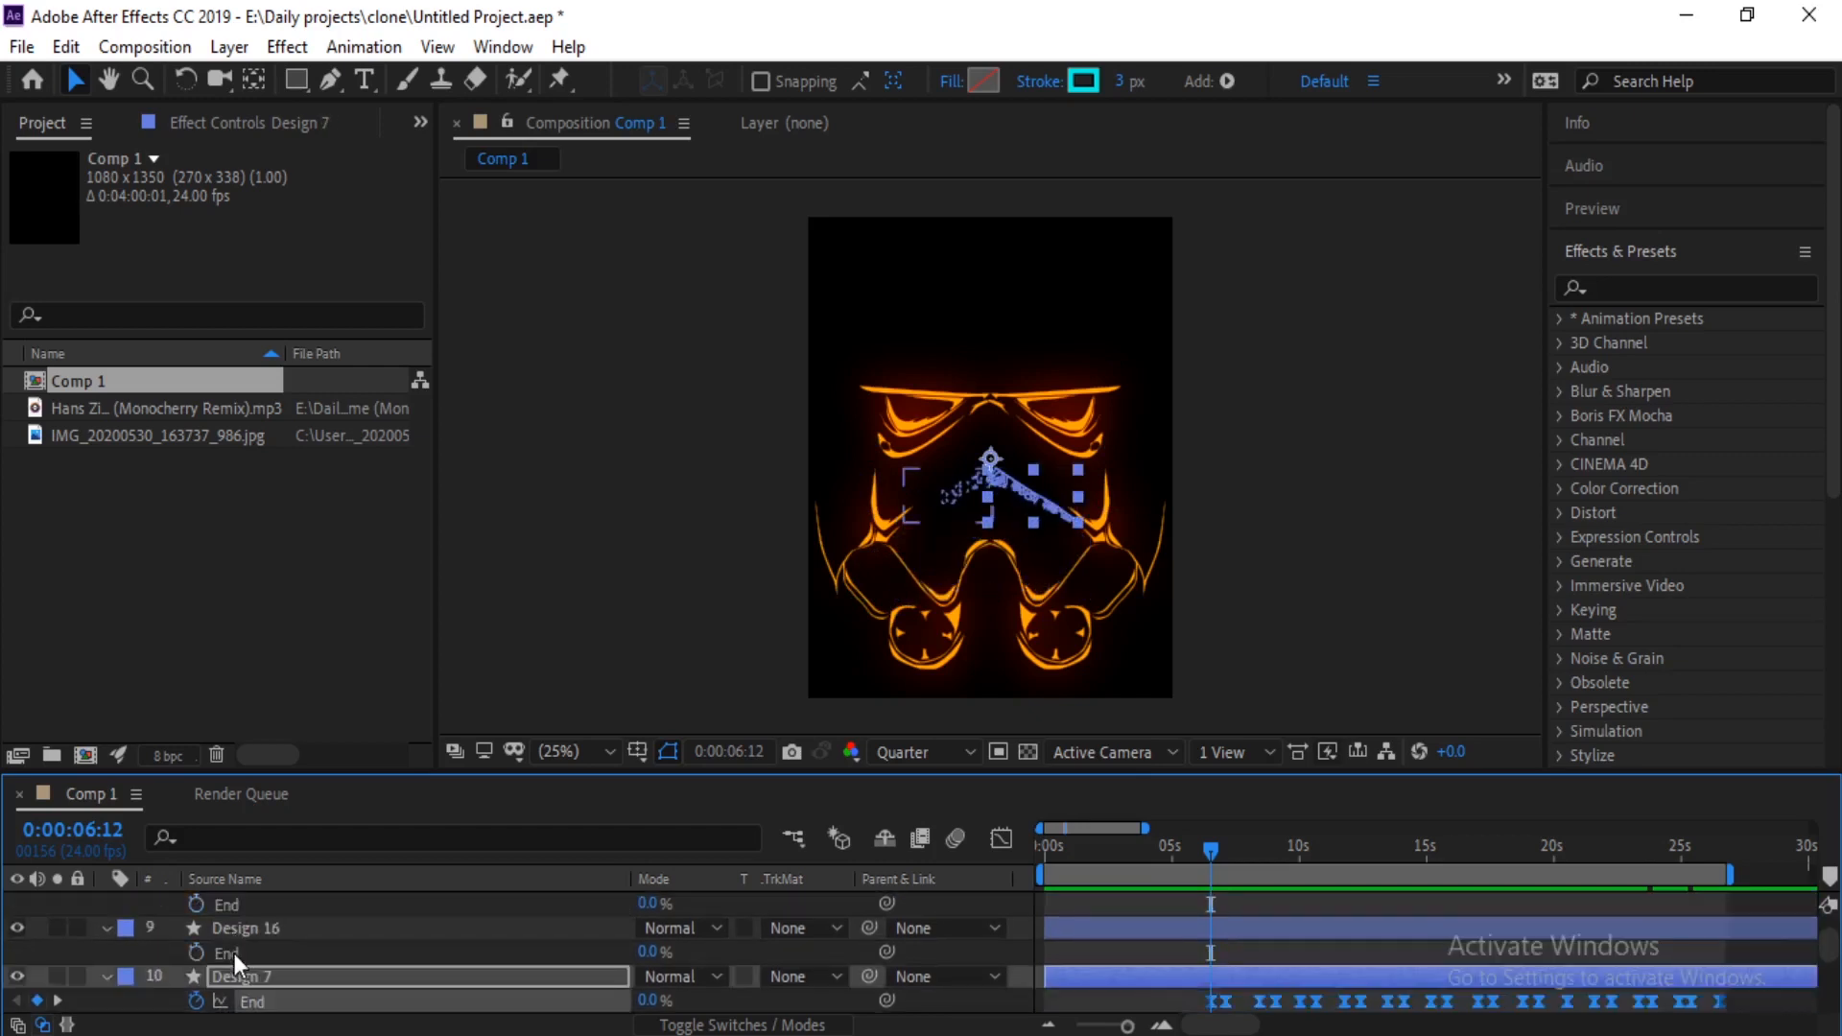
pyautogui.click(235, 954)
pyautogui.hotkey('ctrl', 'v')
# Step: Paste the copied End keyframes onto the End properties of Design 8 and Design 17 at 0:00:06:12
pyautogui.scroll(1, 234, 955)
pyautogui.click(229, 972)
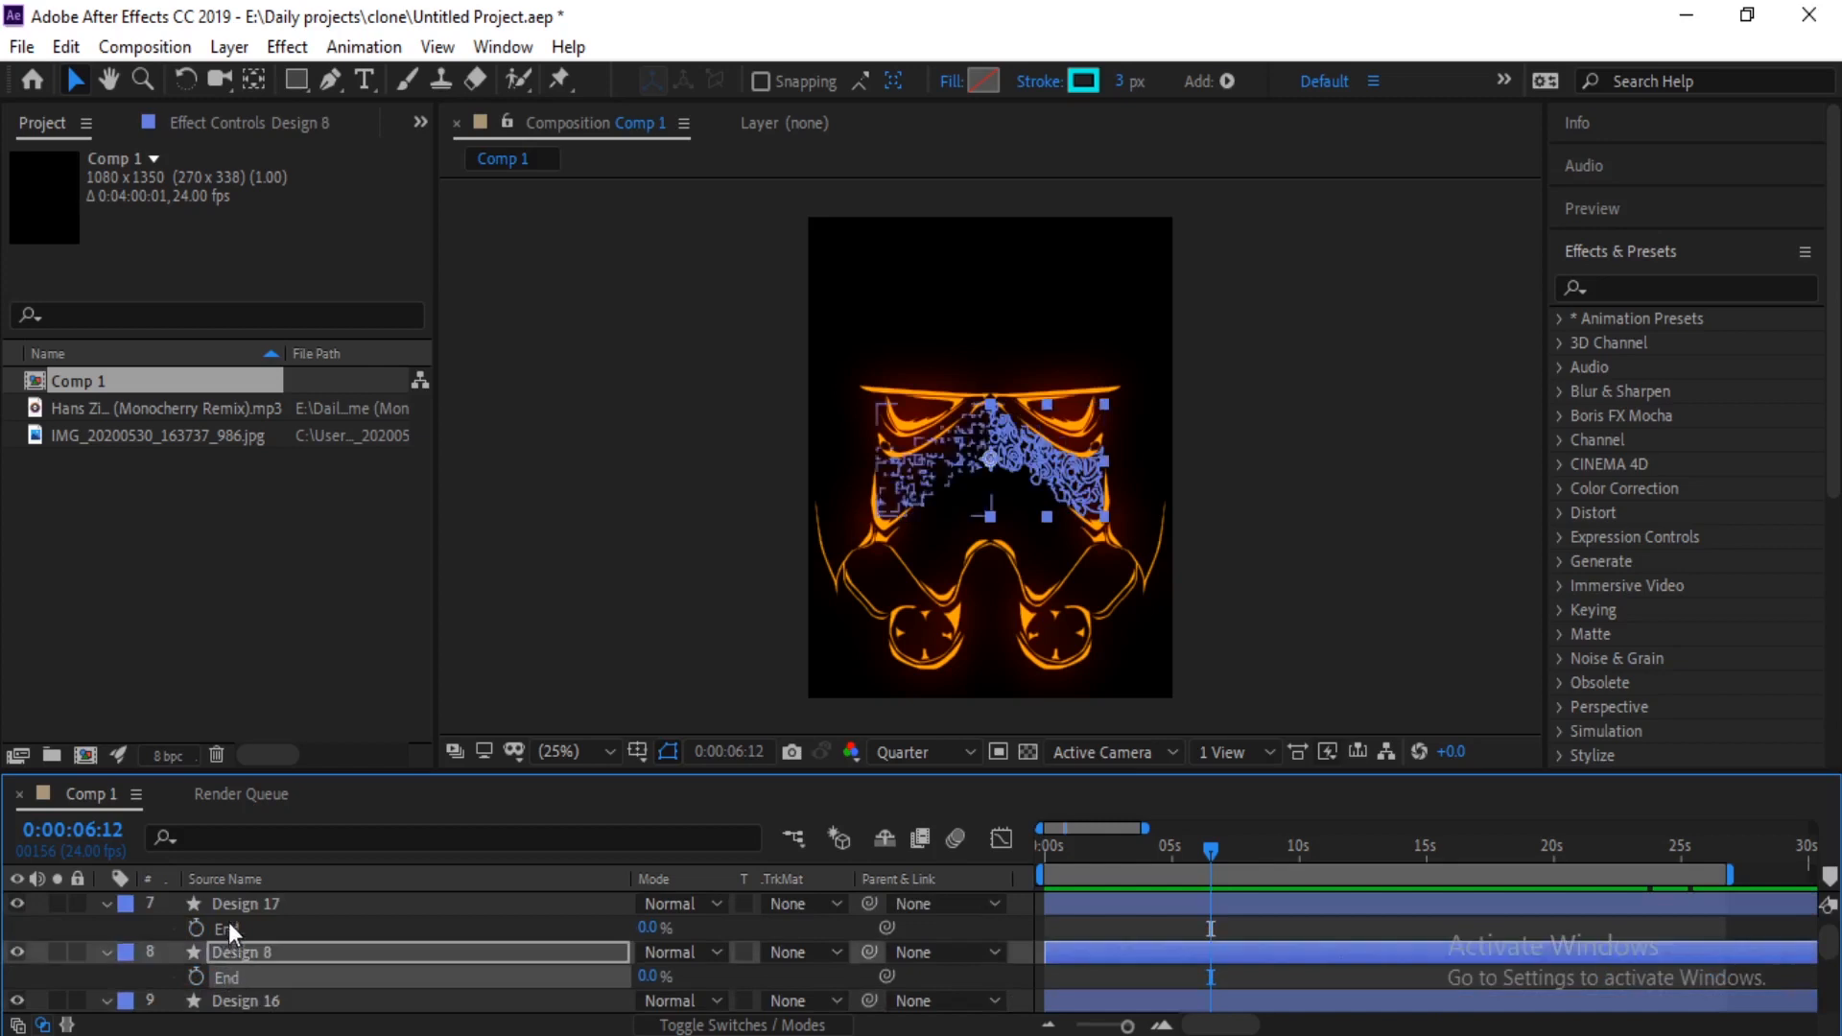
pyautogui.hotkey('ctrl', 'v')
pyautogui.click(228, 932)
pyautogui.hotkey('ctrl', 'v')
# Step: Paste the copied End keyframes onto the End properties of Design 9 and Design 18 at 0:00:06:12
pyautogui.scroll(1, 241, 948)
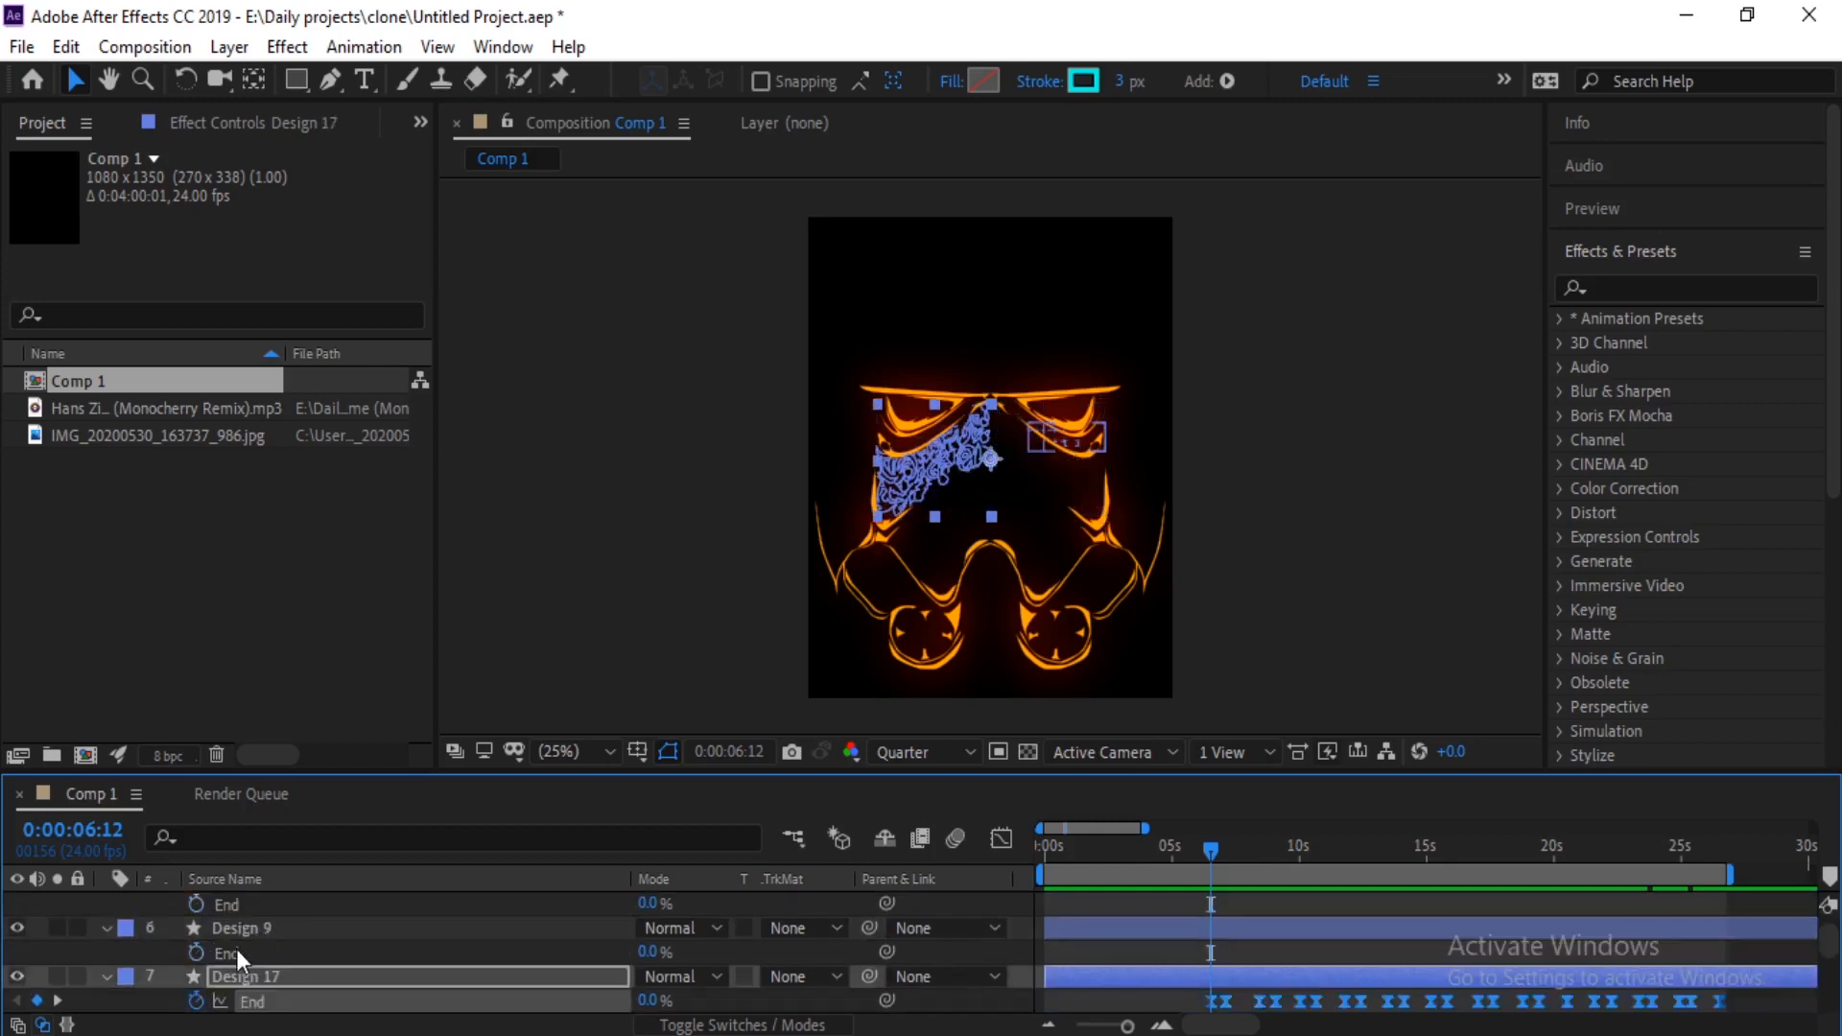
pyautogui.click(236, 948)
pyautogui.hotkey('ctrl', 'v')
pyautogui.scroll(1, 240, 942)
pyautogui.click(229, 975)
pyautogui.hotkey('ctrl', 'v')
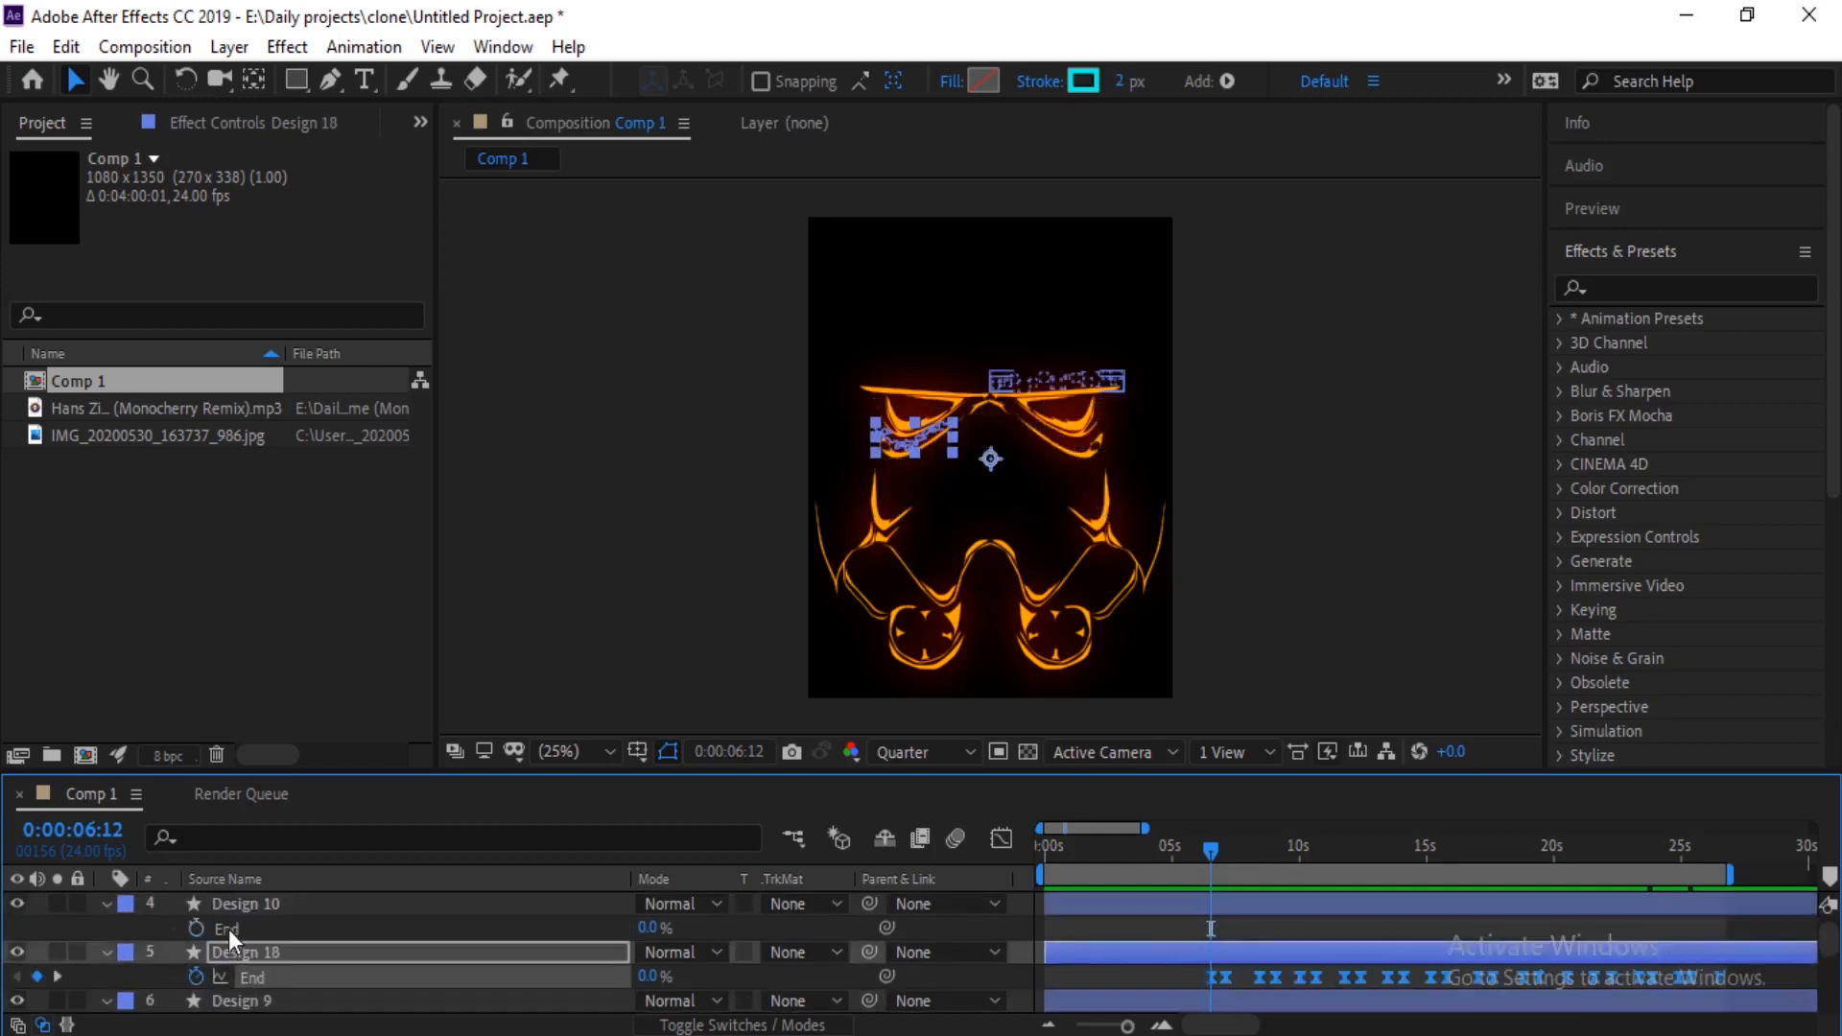
# Step: Paste the copied End keyframes onto the End properties of Design 10 and Design 19 at 0:00:06:12
pyautogui.click(229, 928)
pyautogui.hotkey('ctrl', 'v')
pyautogui.scroll(1, 255, 945)
pyautogui.click(240, 955)
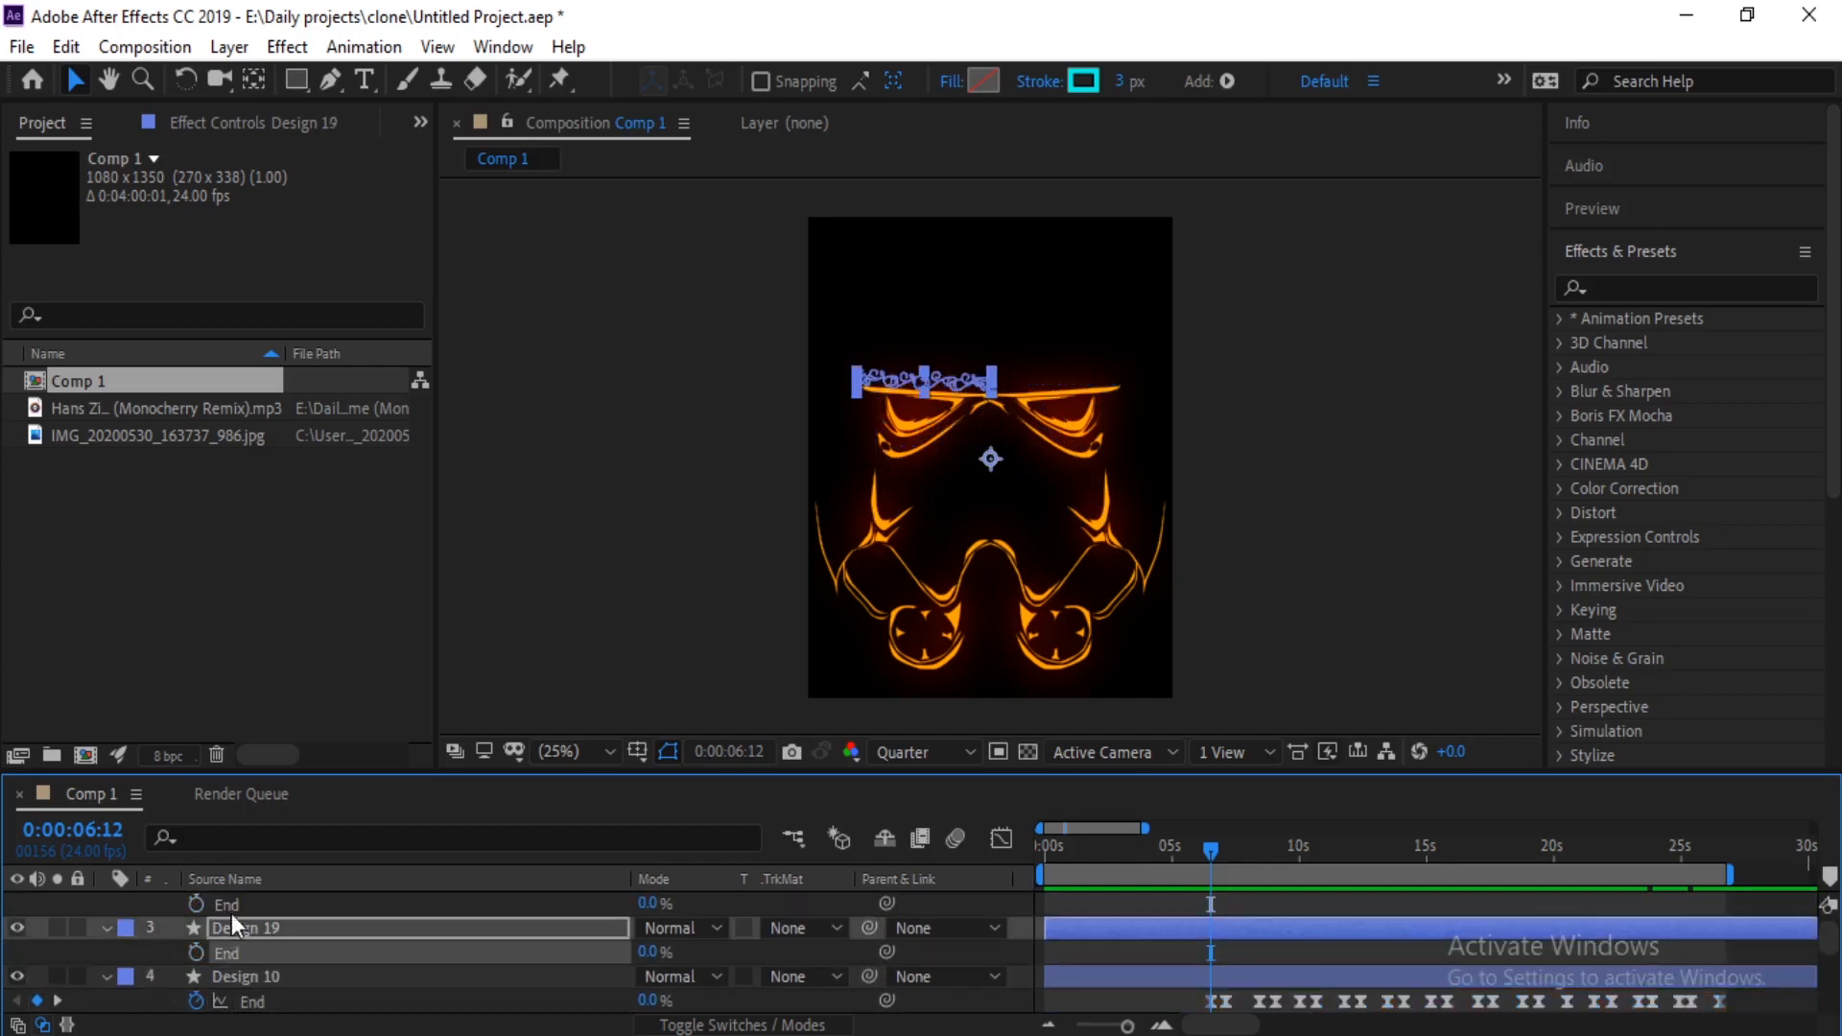
pyautogui.hotkey('ctrl', 'v')
# Step: Paste the copied End keyframes onto the End properties of design 11 and design 12 (layers 2 and 1) at 0:00:06:12
pyautogui.scroll(3, 254, 949)
pyautogui.click(228, 929)
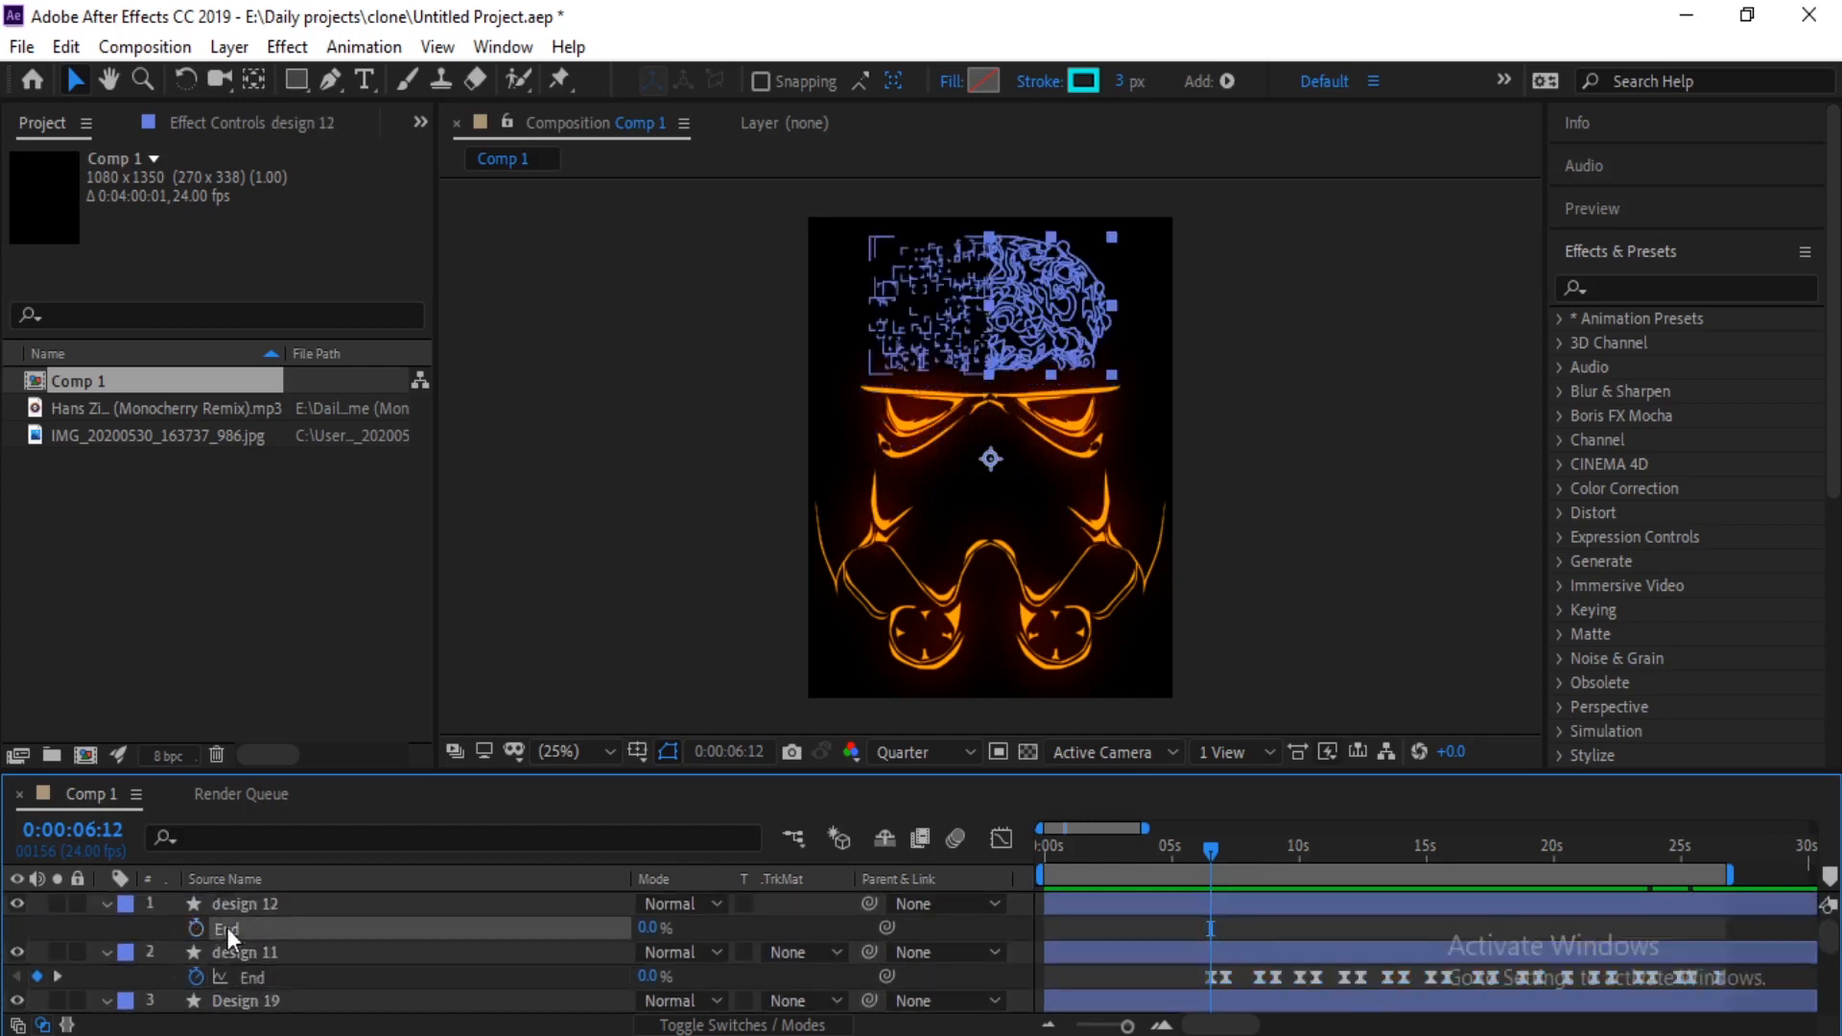
pyautogui.hotkey('ctrl', 'v')
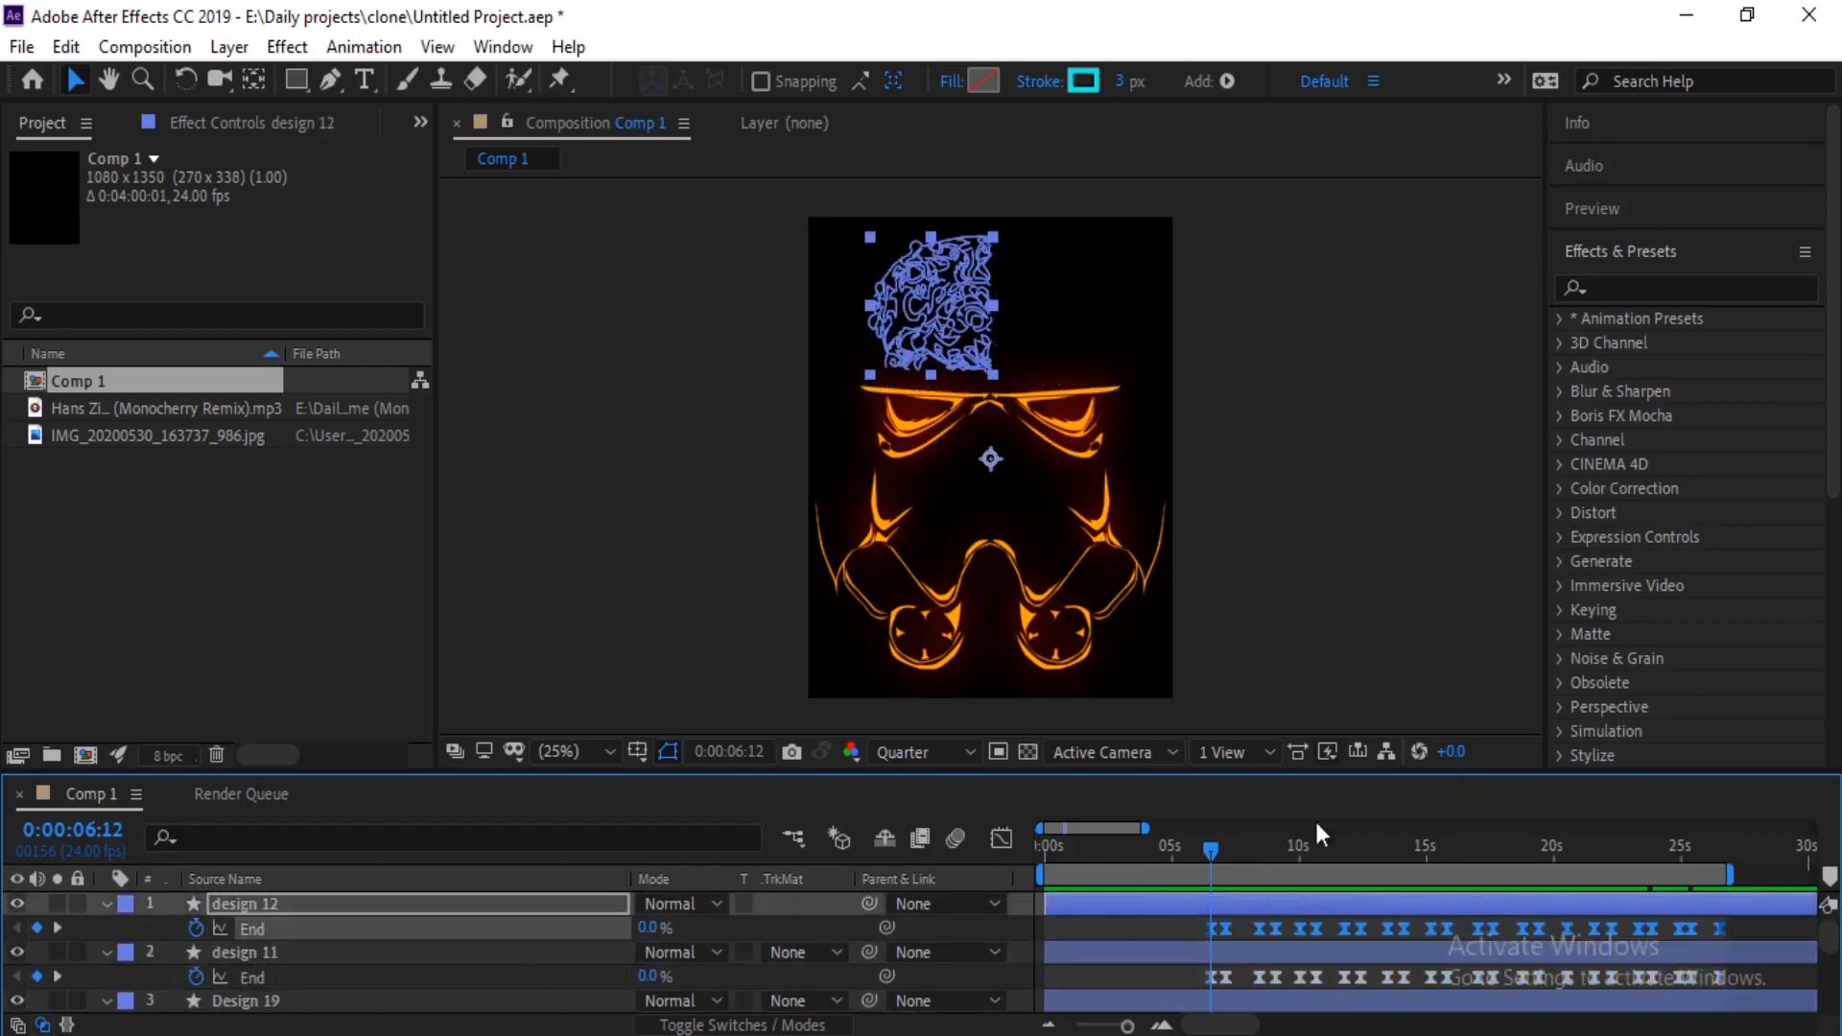
# Step: Preview the complete helmet animation with the music from 0:00:00:00 in a maximized composition view
pyautogui.moveTo(1131, 859); pyautogui.dragTo(1028, 864)
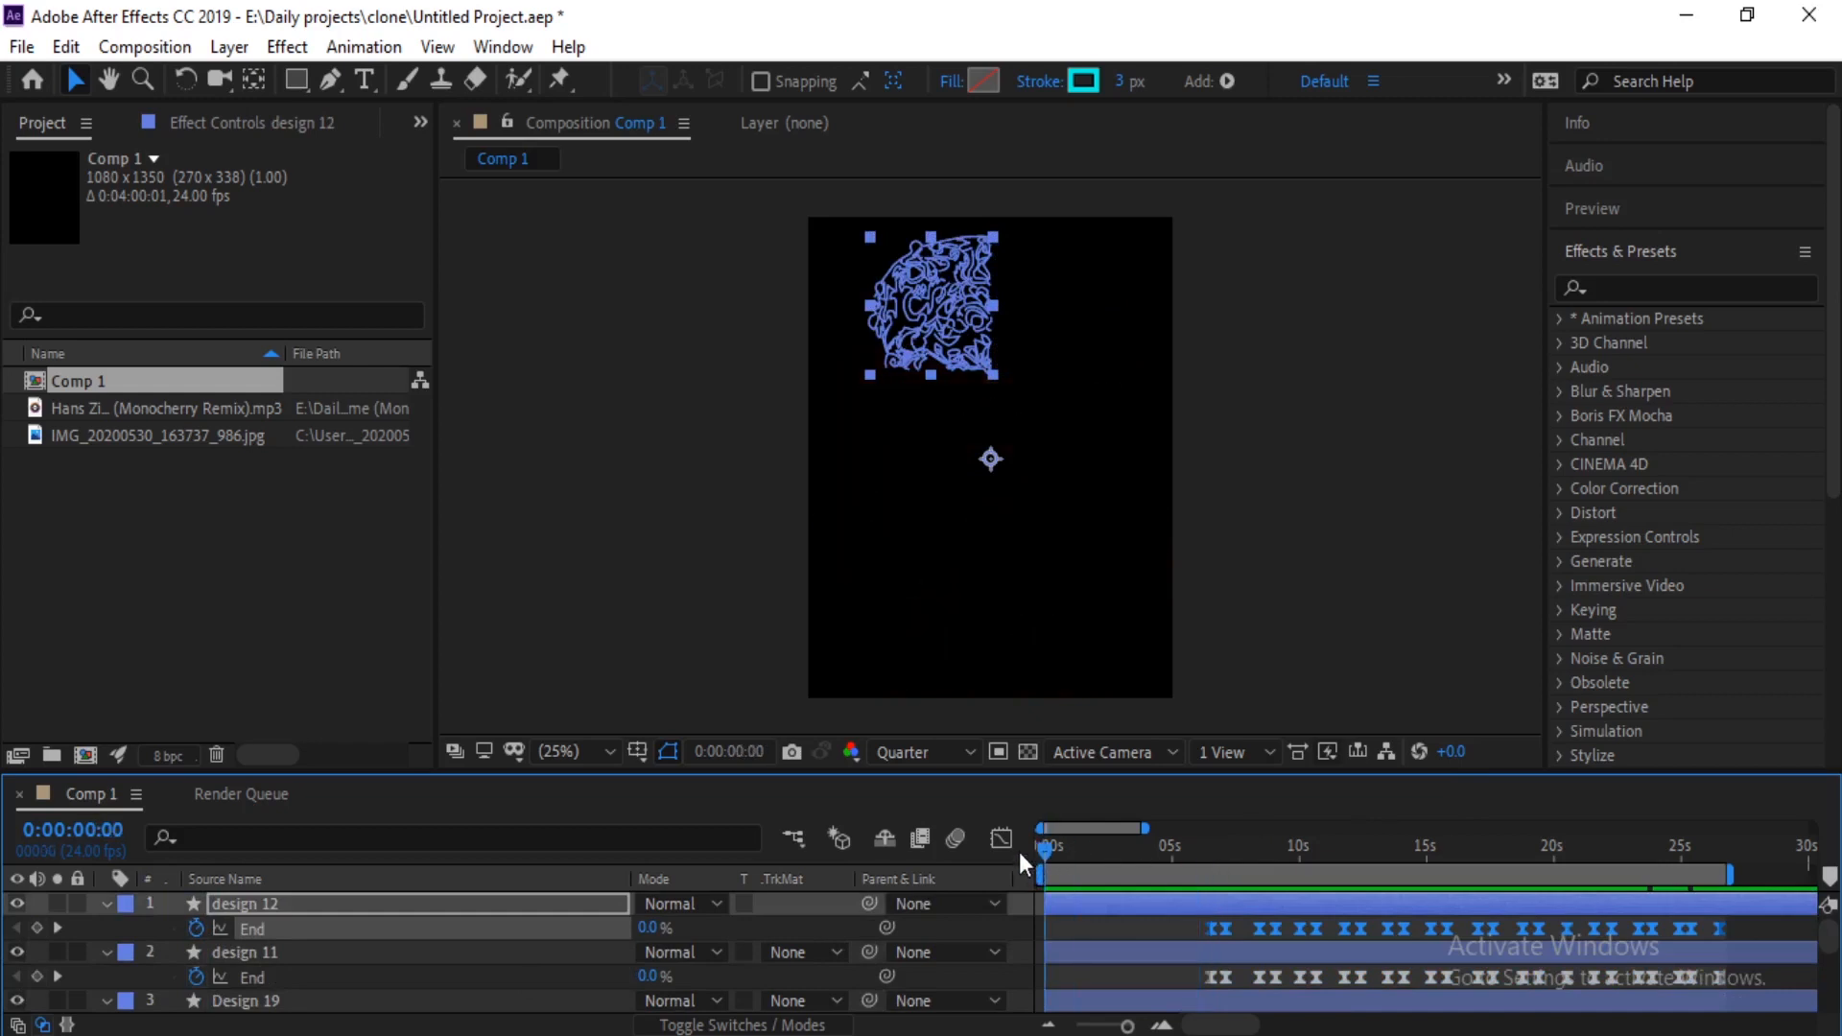
pyautogui.press('space')
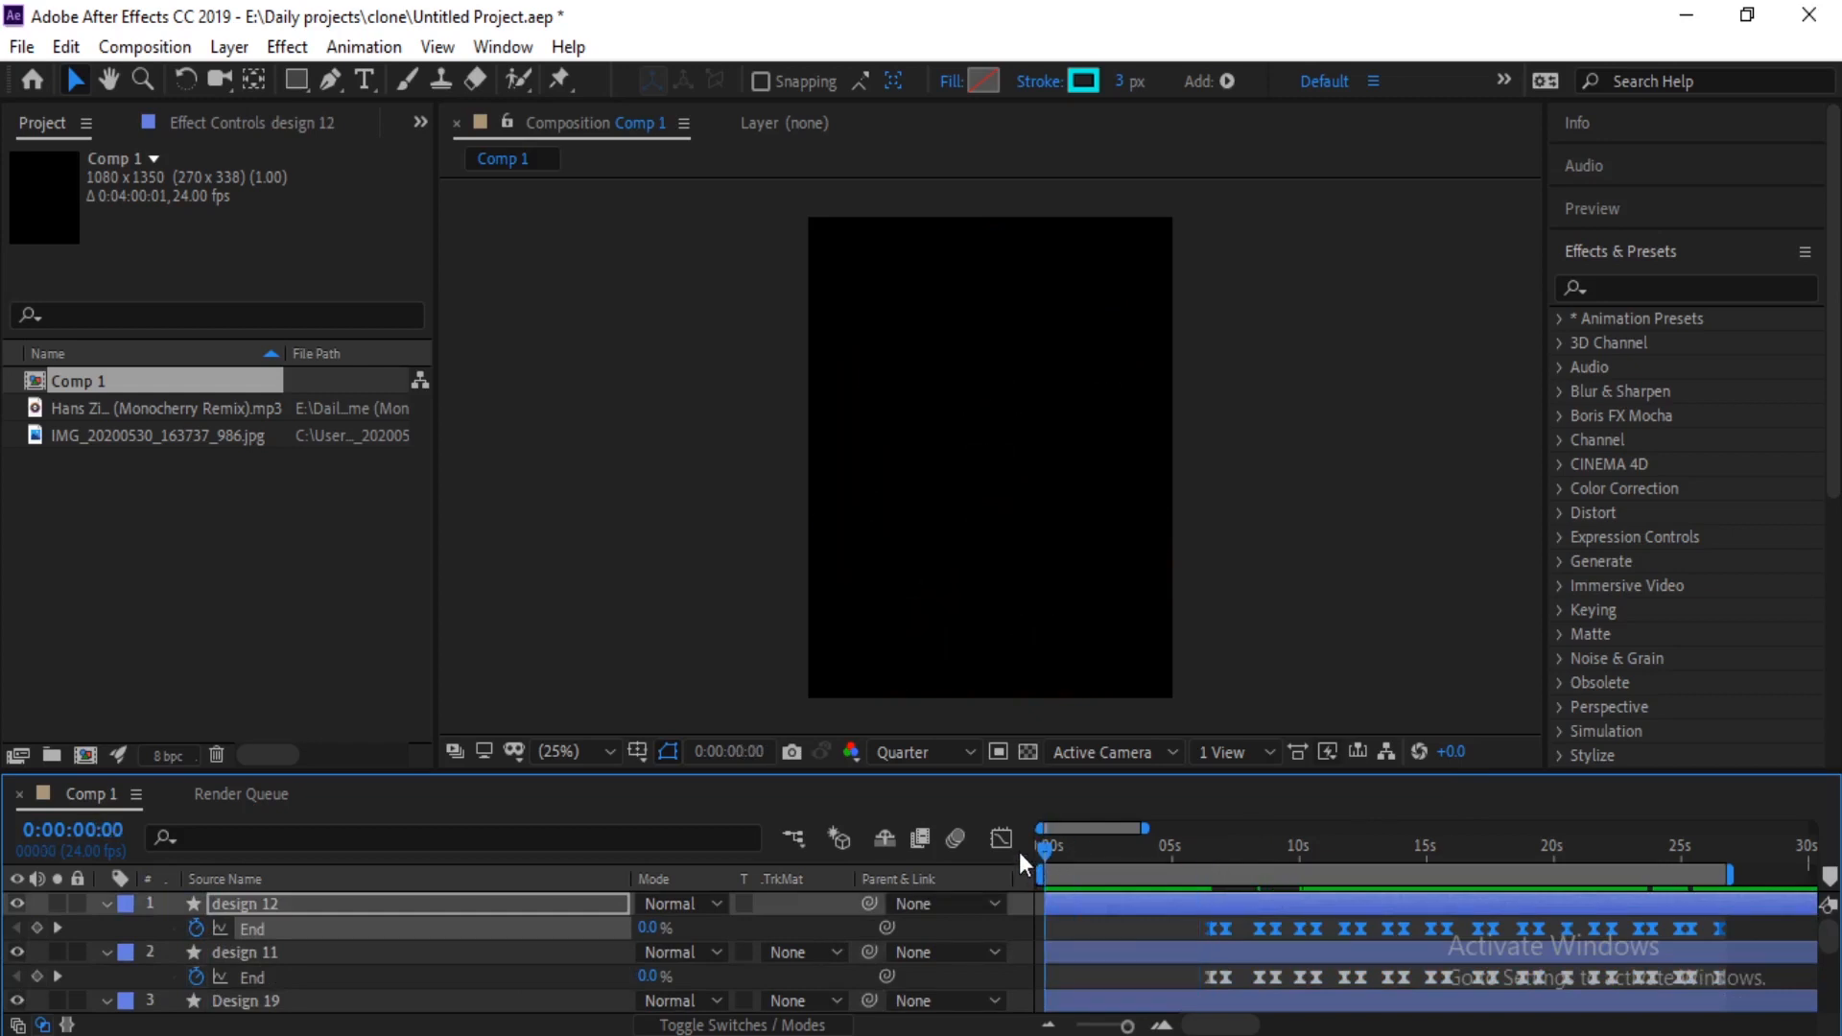
pyautogui.press('`')
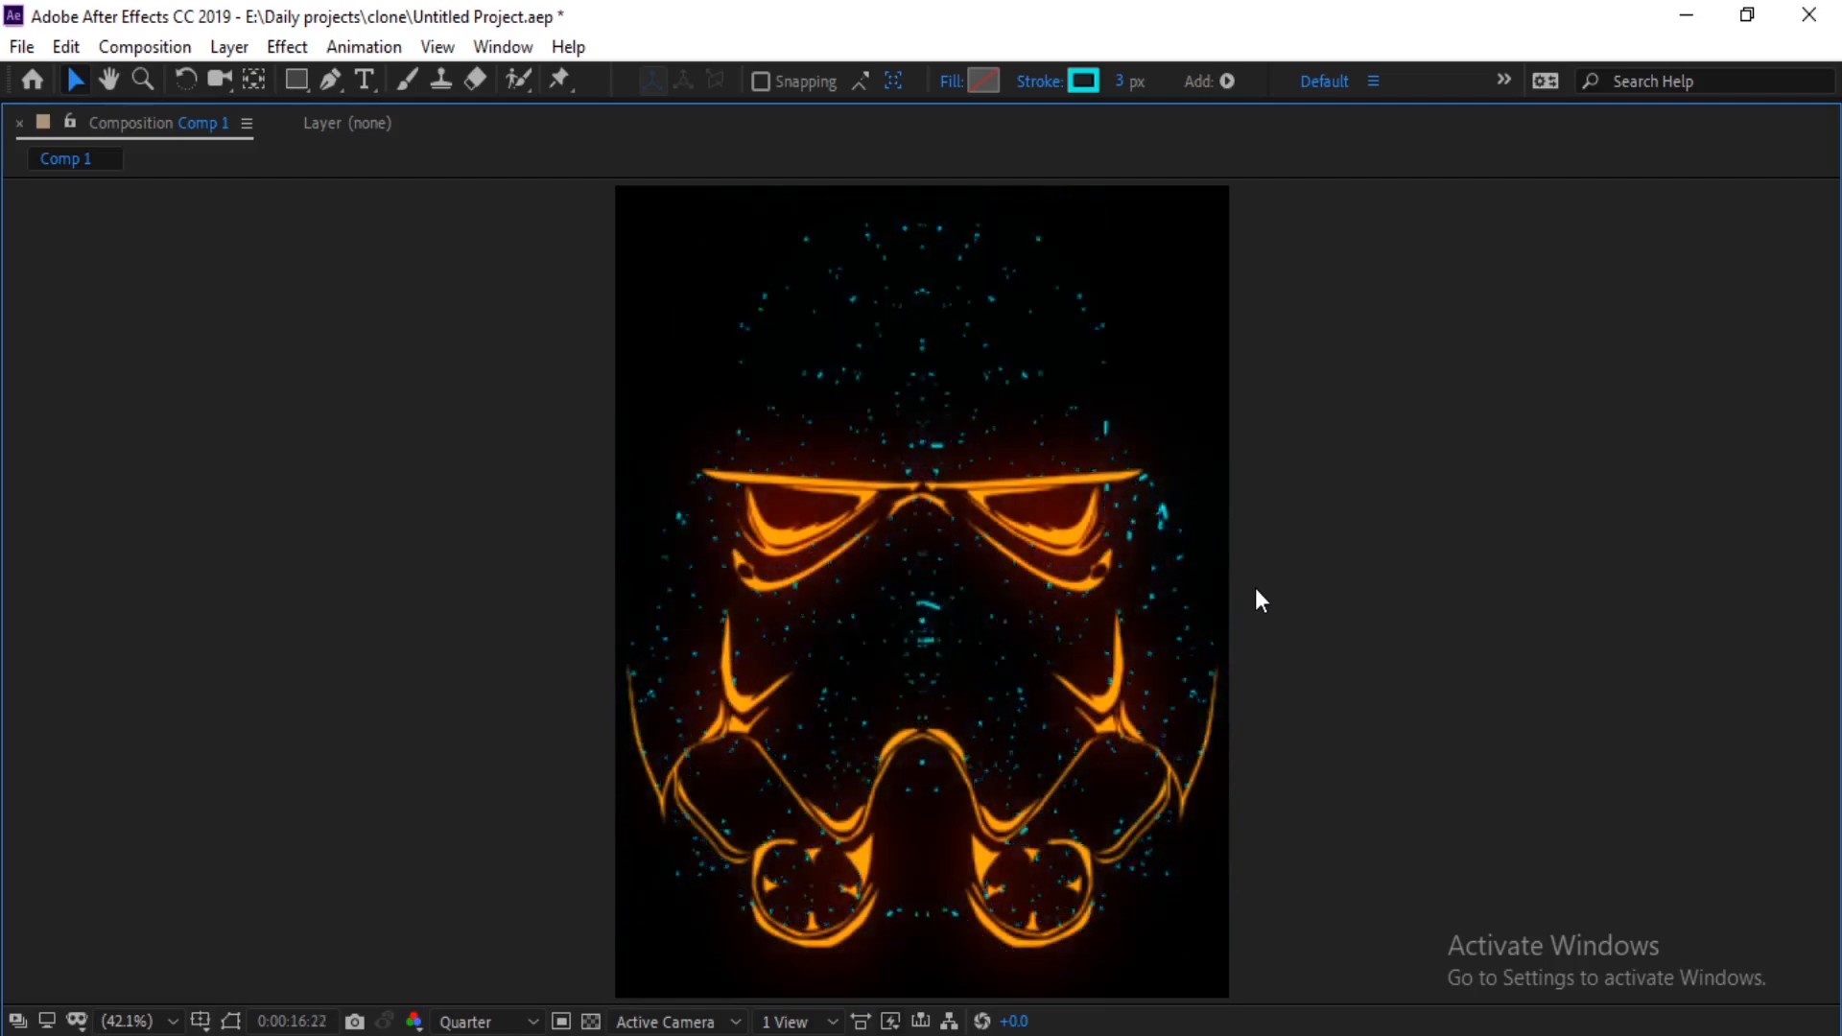
pyautogui.press('`')
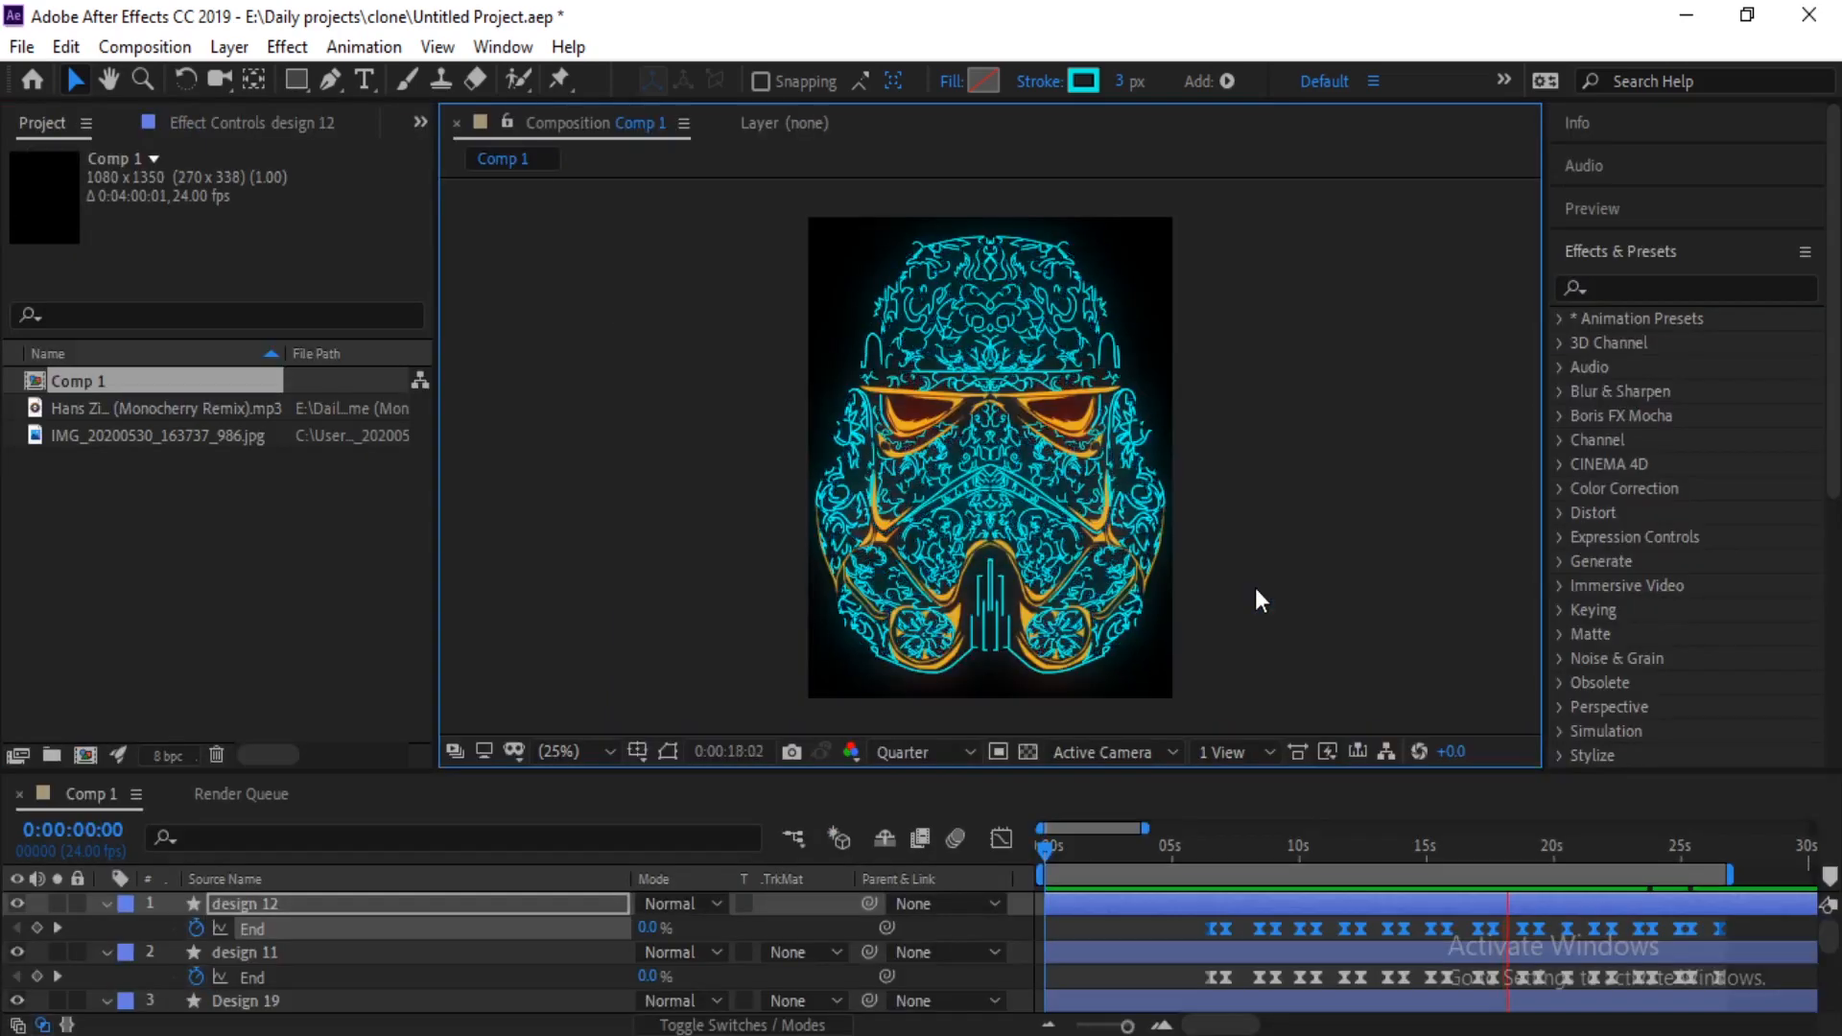
# Step: Preview the closing part of the helmet animation from 0:00:17:08
pyautogui.moveTo(1496, 855); pyautogui.dragTo(1487, 850)
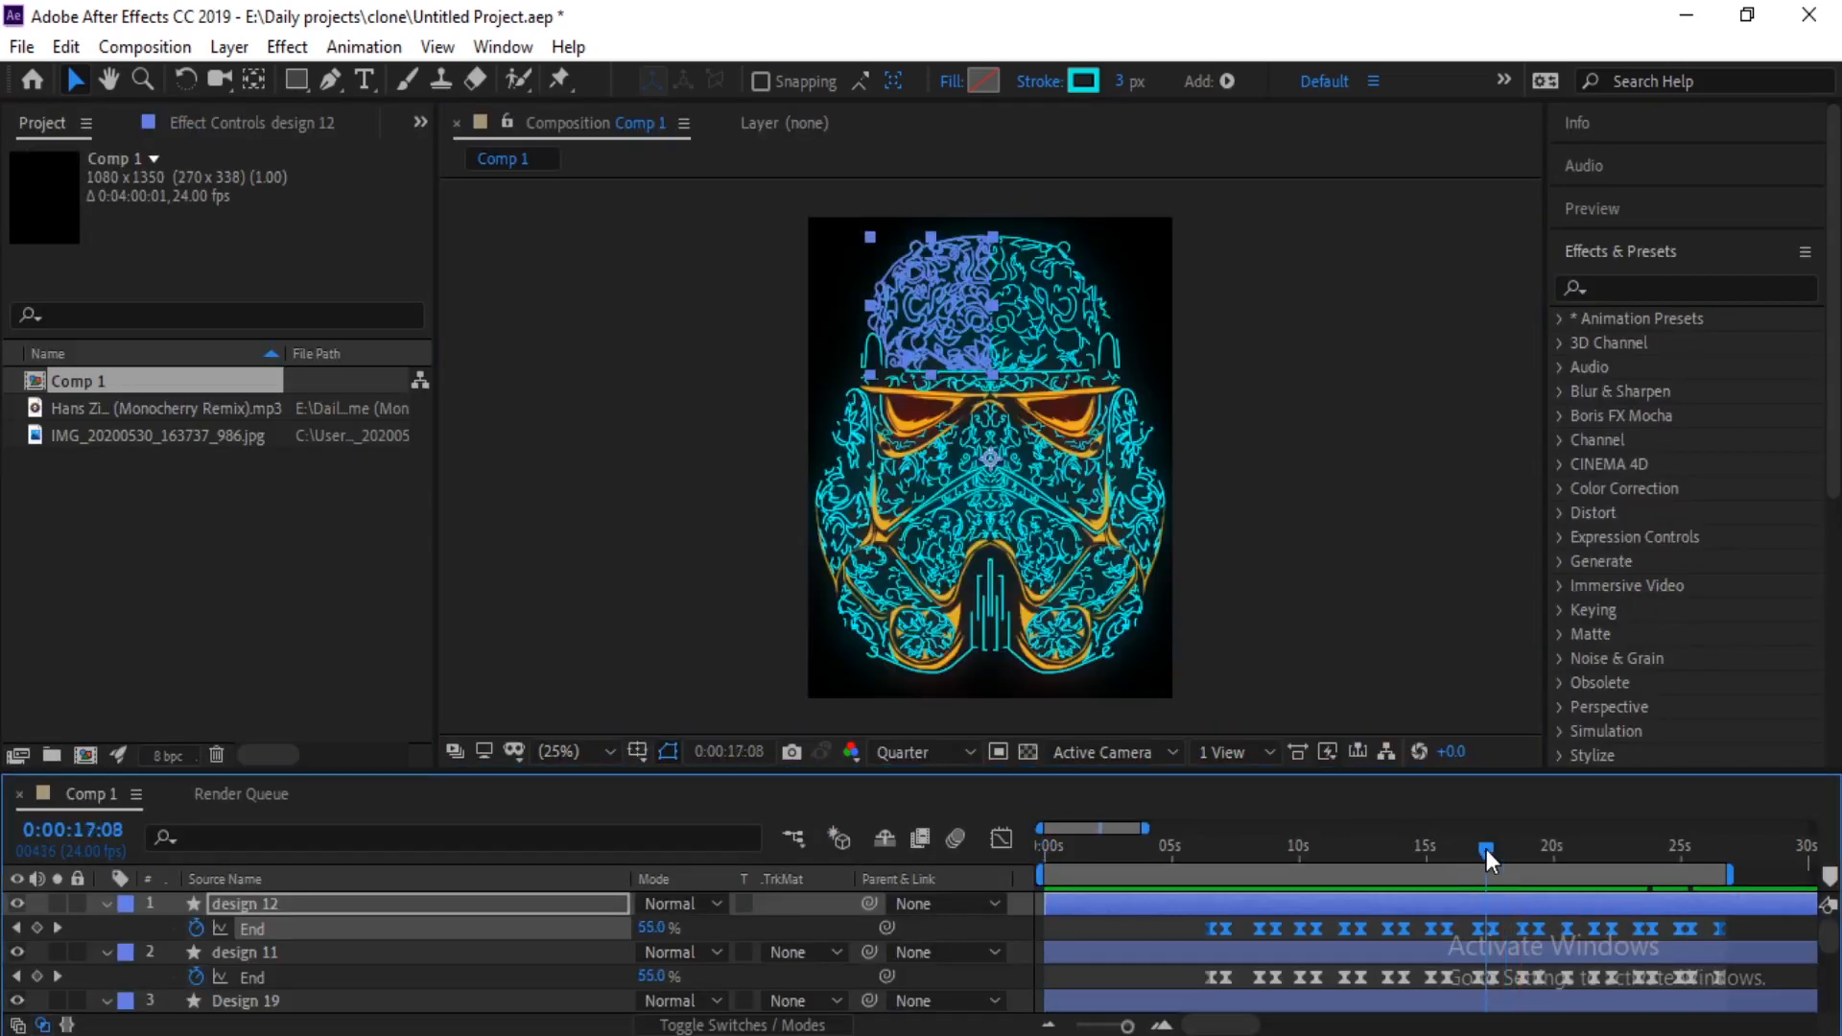
pyautogui.press('space')
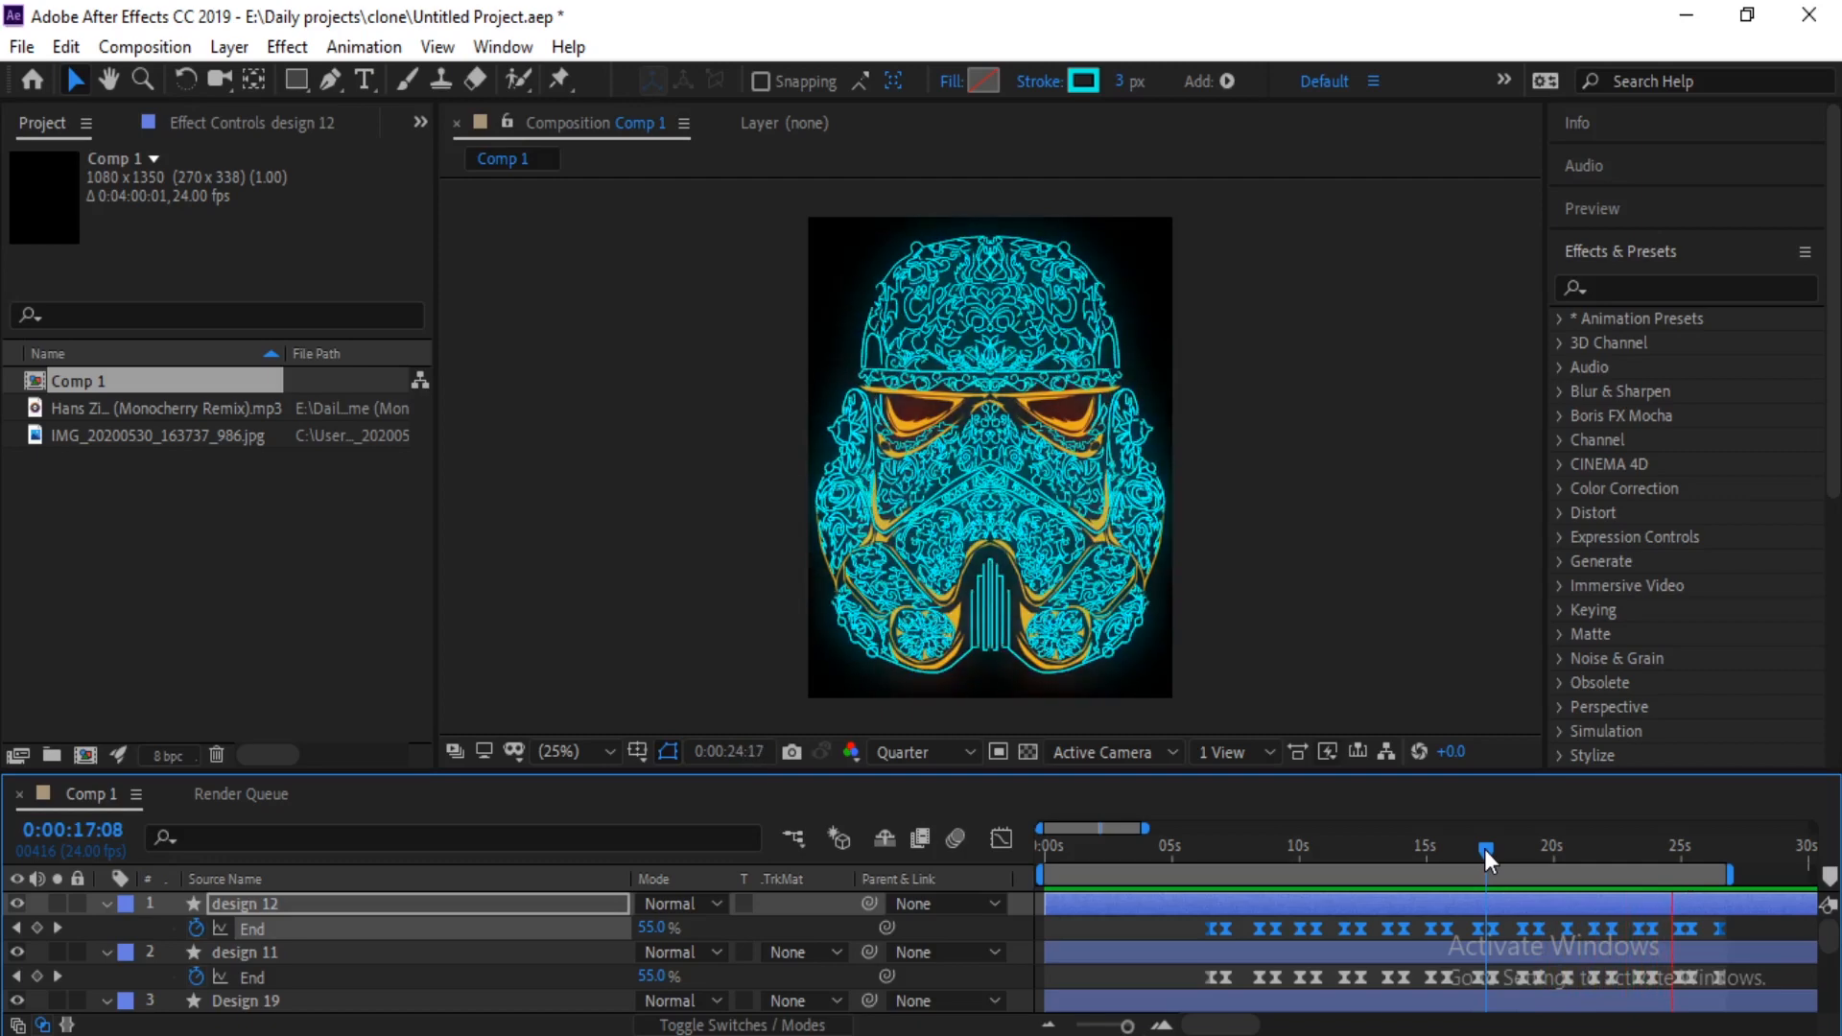
pyautogui.press('space')
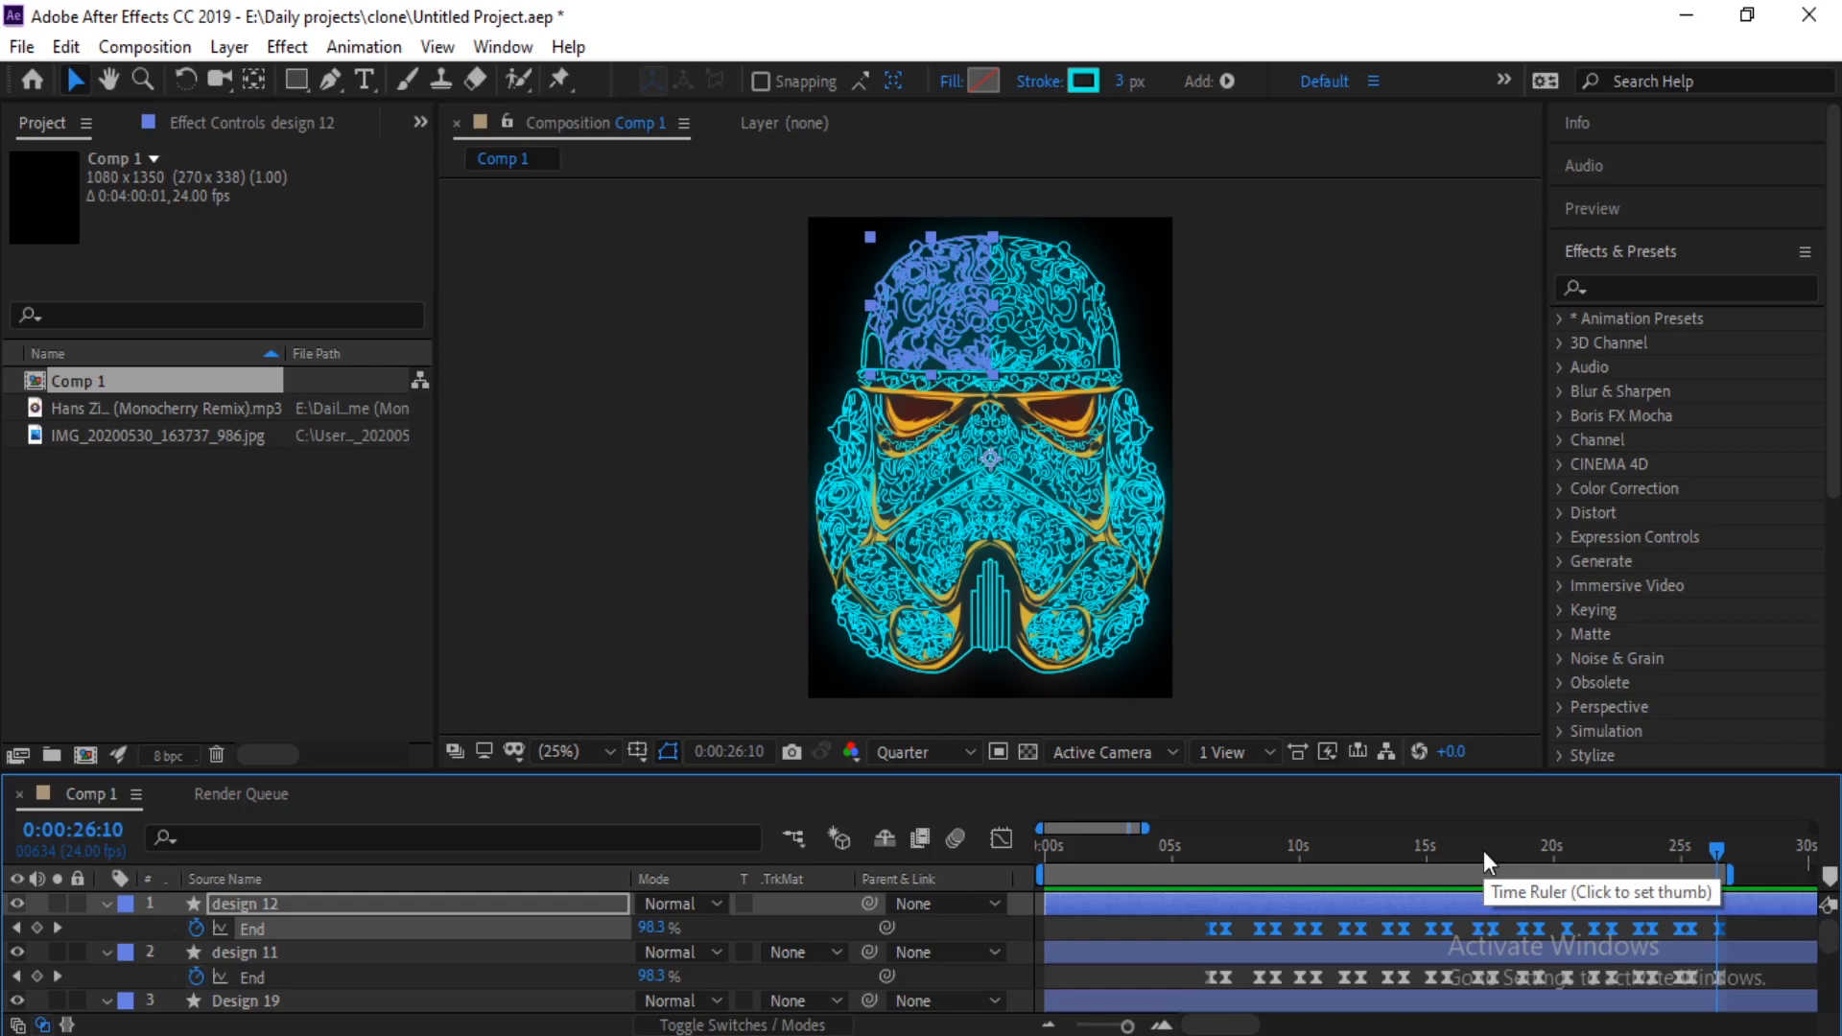
# Step: Pre-compose all layers of Comp 1, including the image and music, into a new composition named Animation, moving all attributes
pyautogui.click(1770, 935)
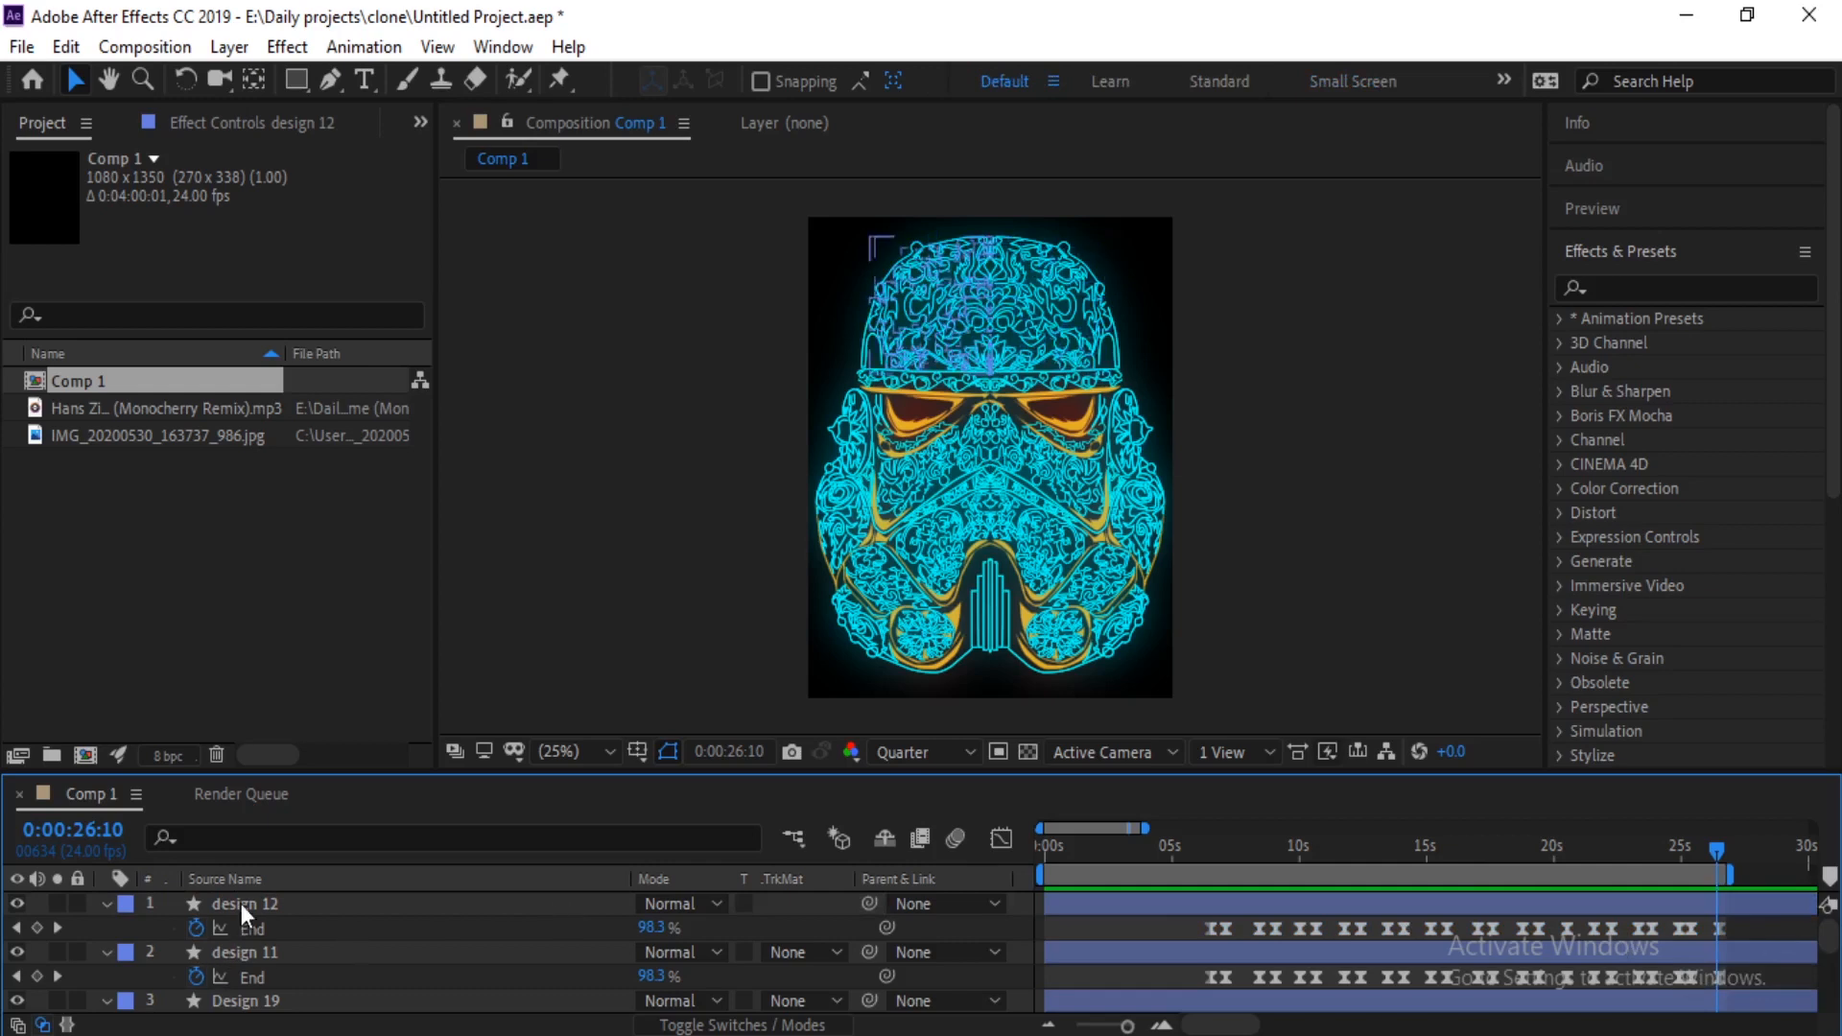
pyautogui.scroll(-4, 242, 922)
pyautogui.scroll(-8, 246, 936)
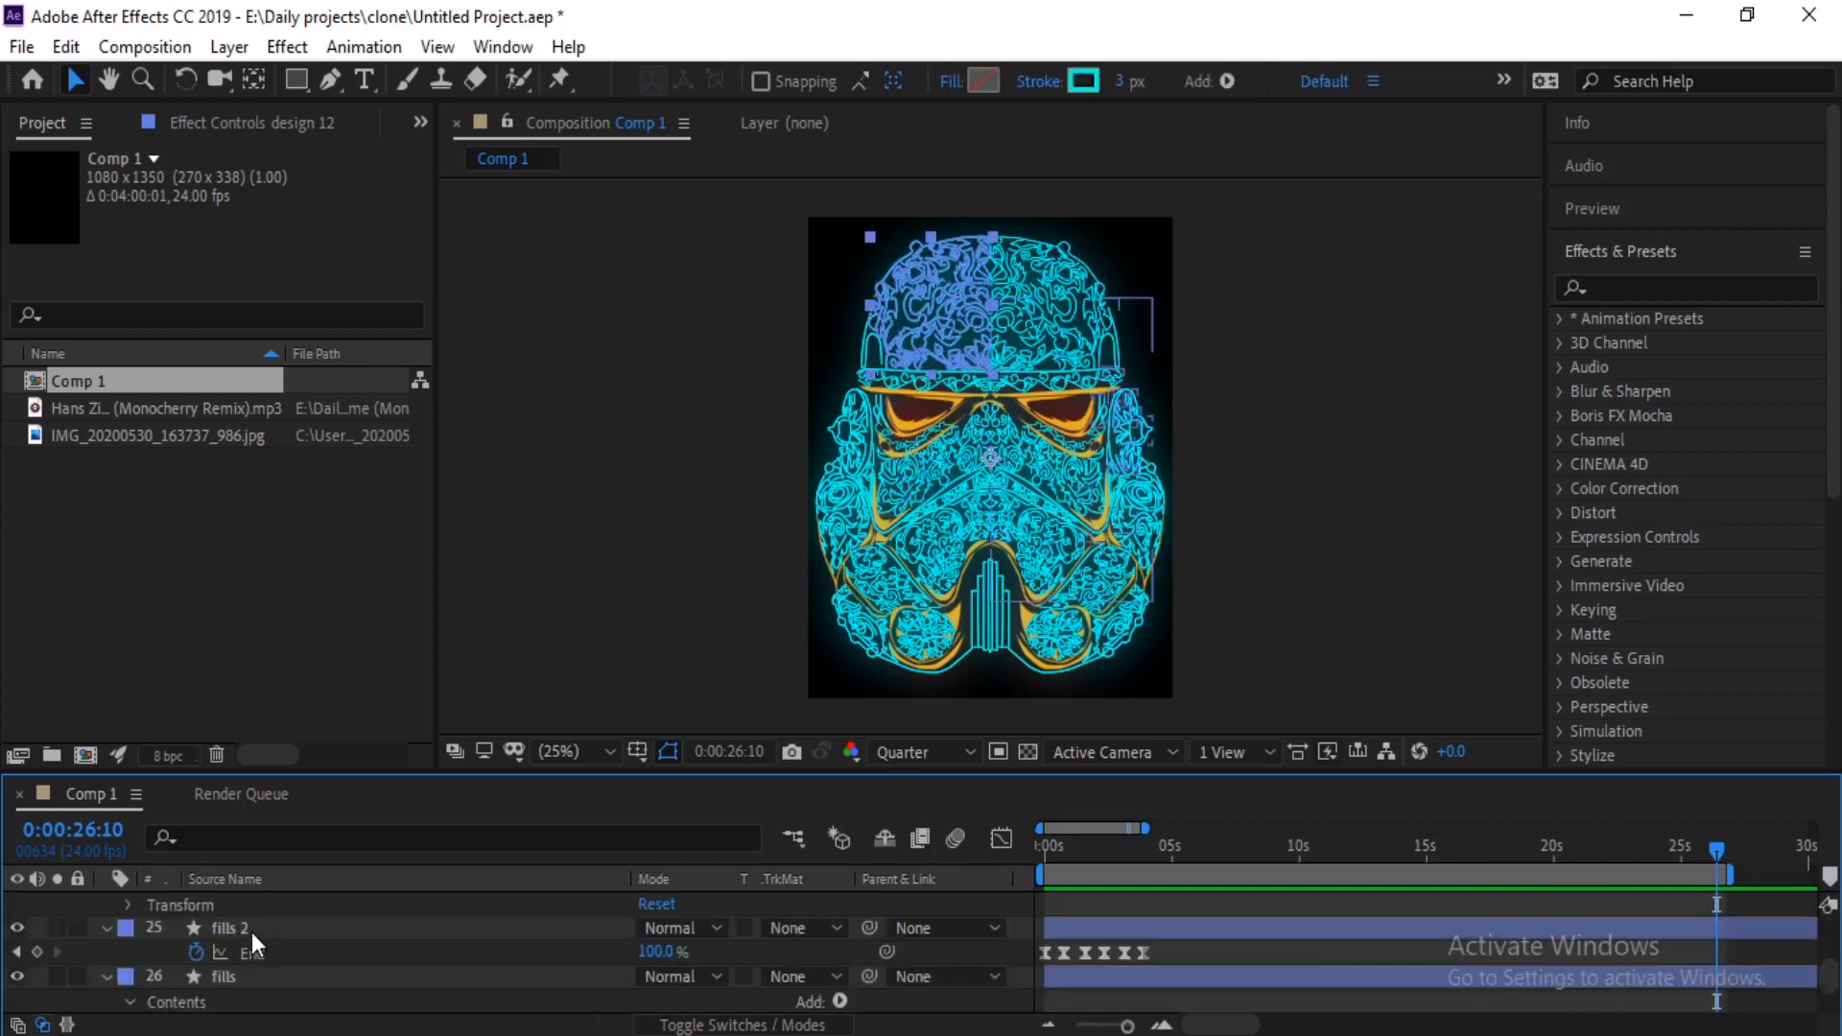
pyautogui.scroll(-8, 247, 942)
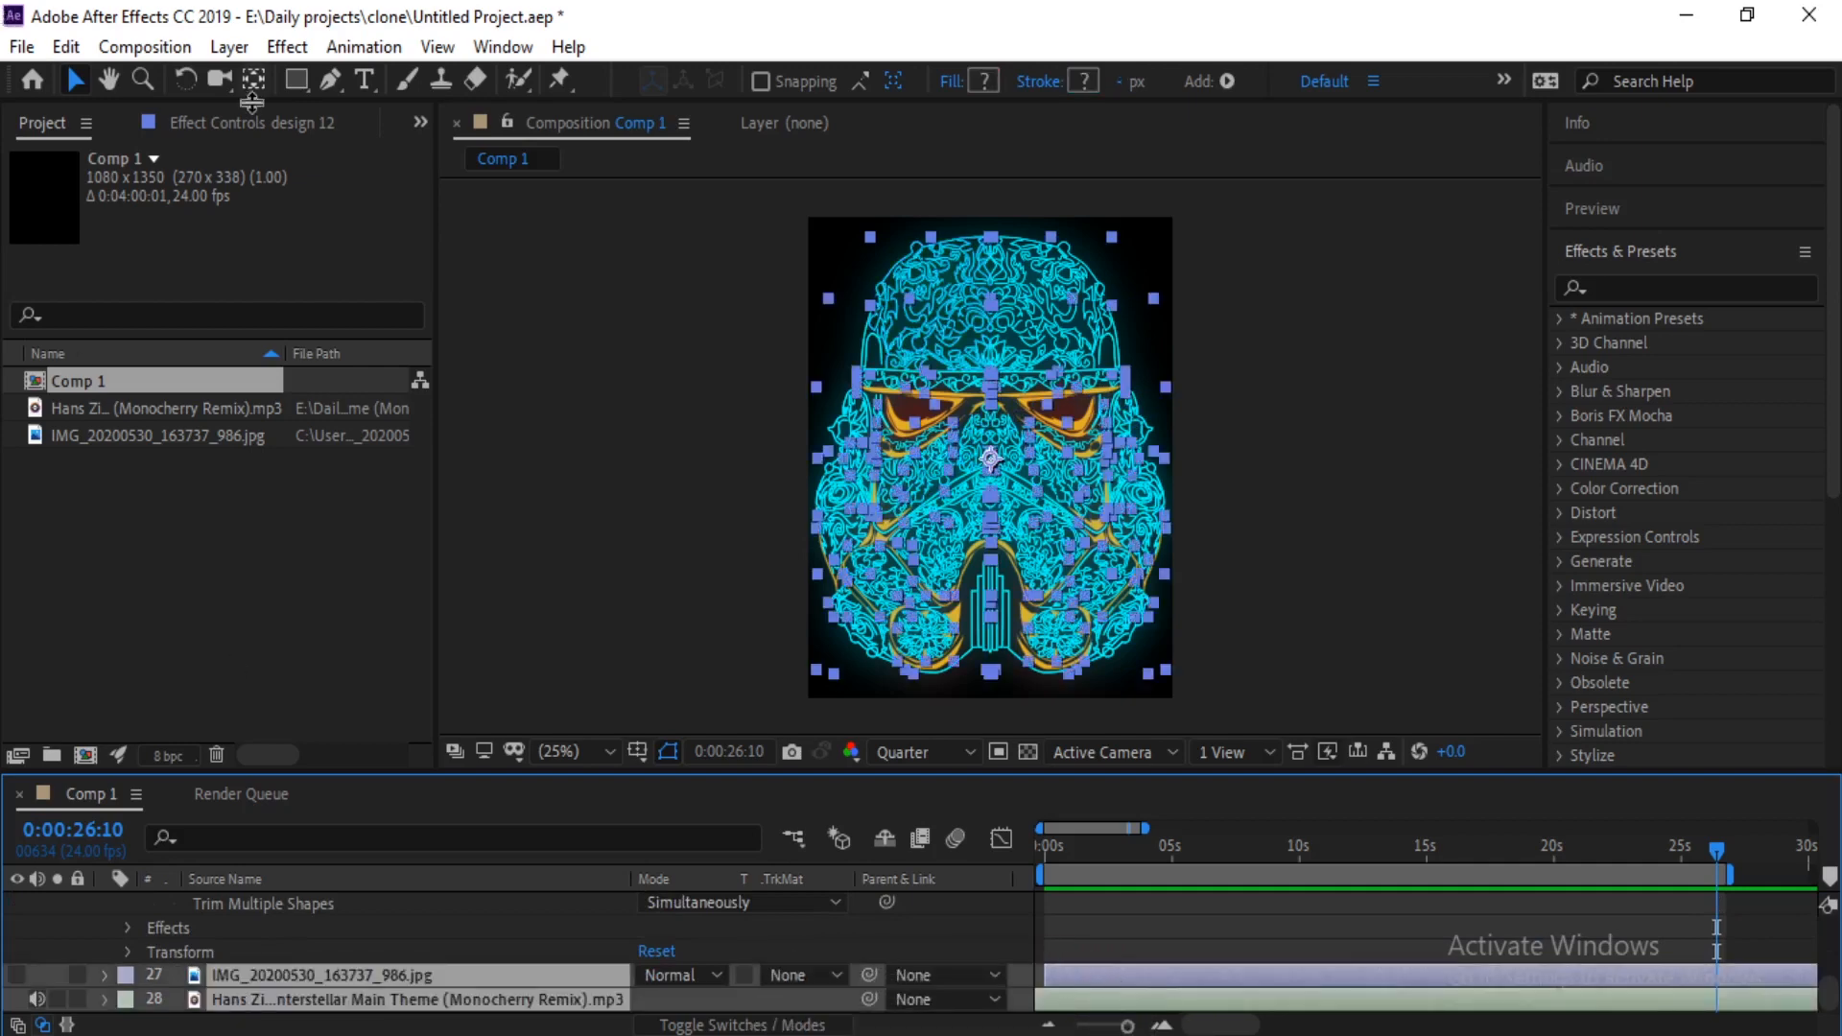
pyautogui.click(234, 47)
pyautogui.click(464, 1030)
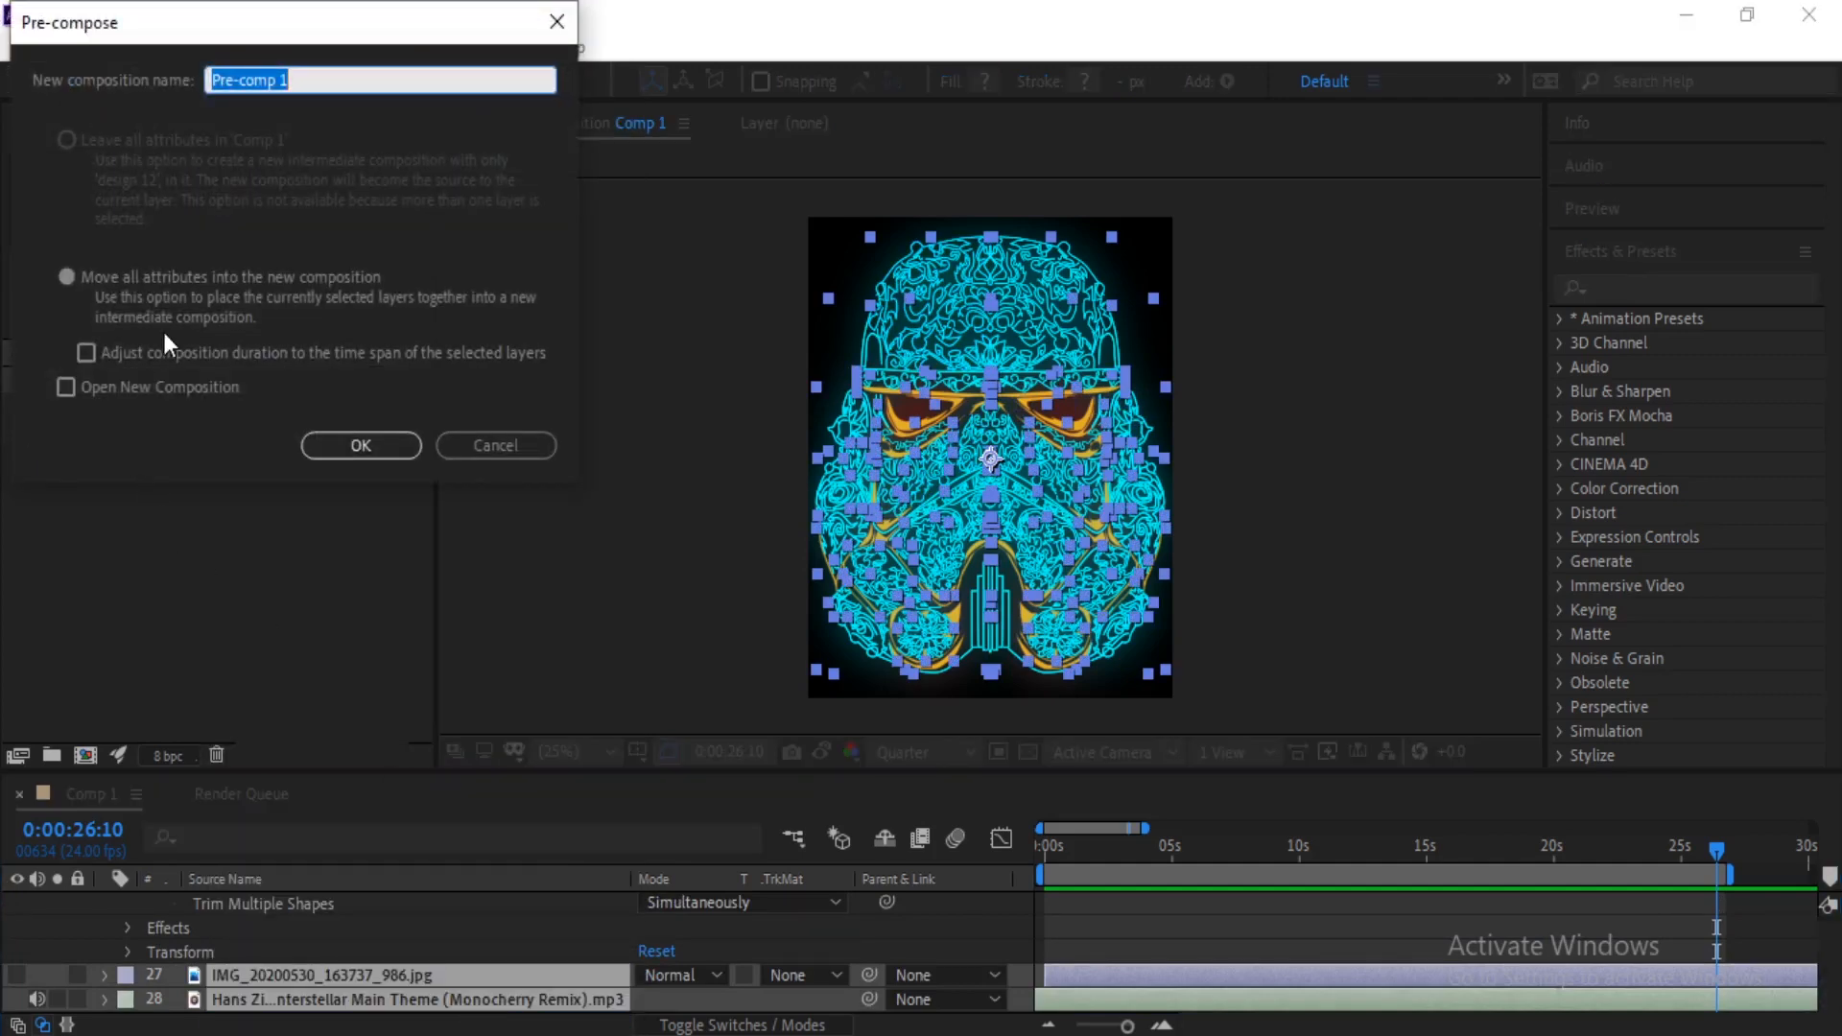
pyautogui.write('Animation')
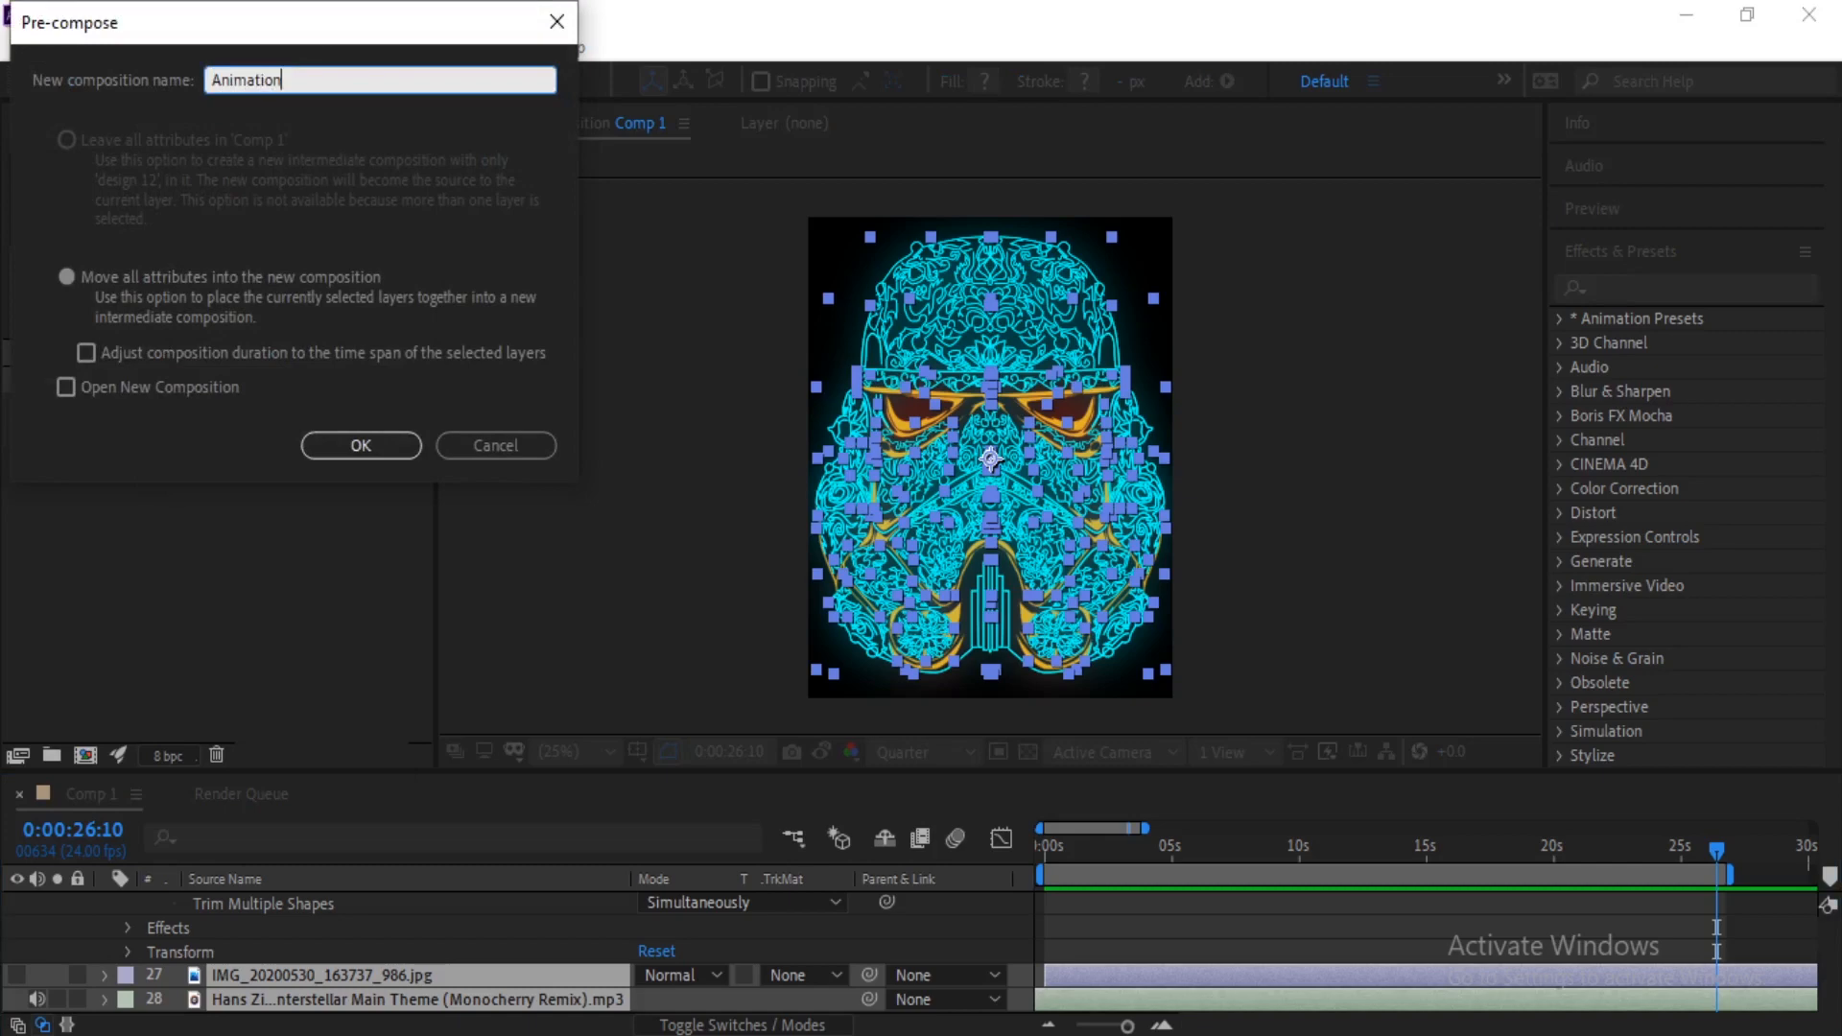
pyautogui.press('Return')
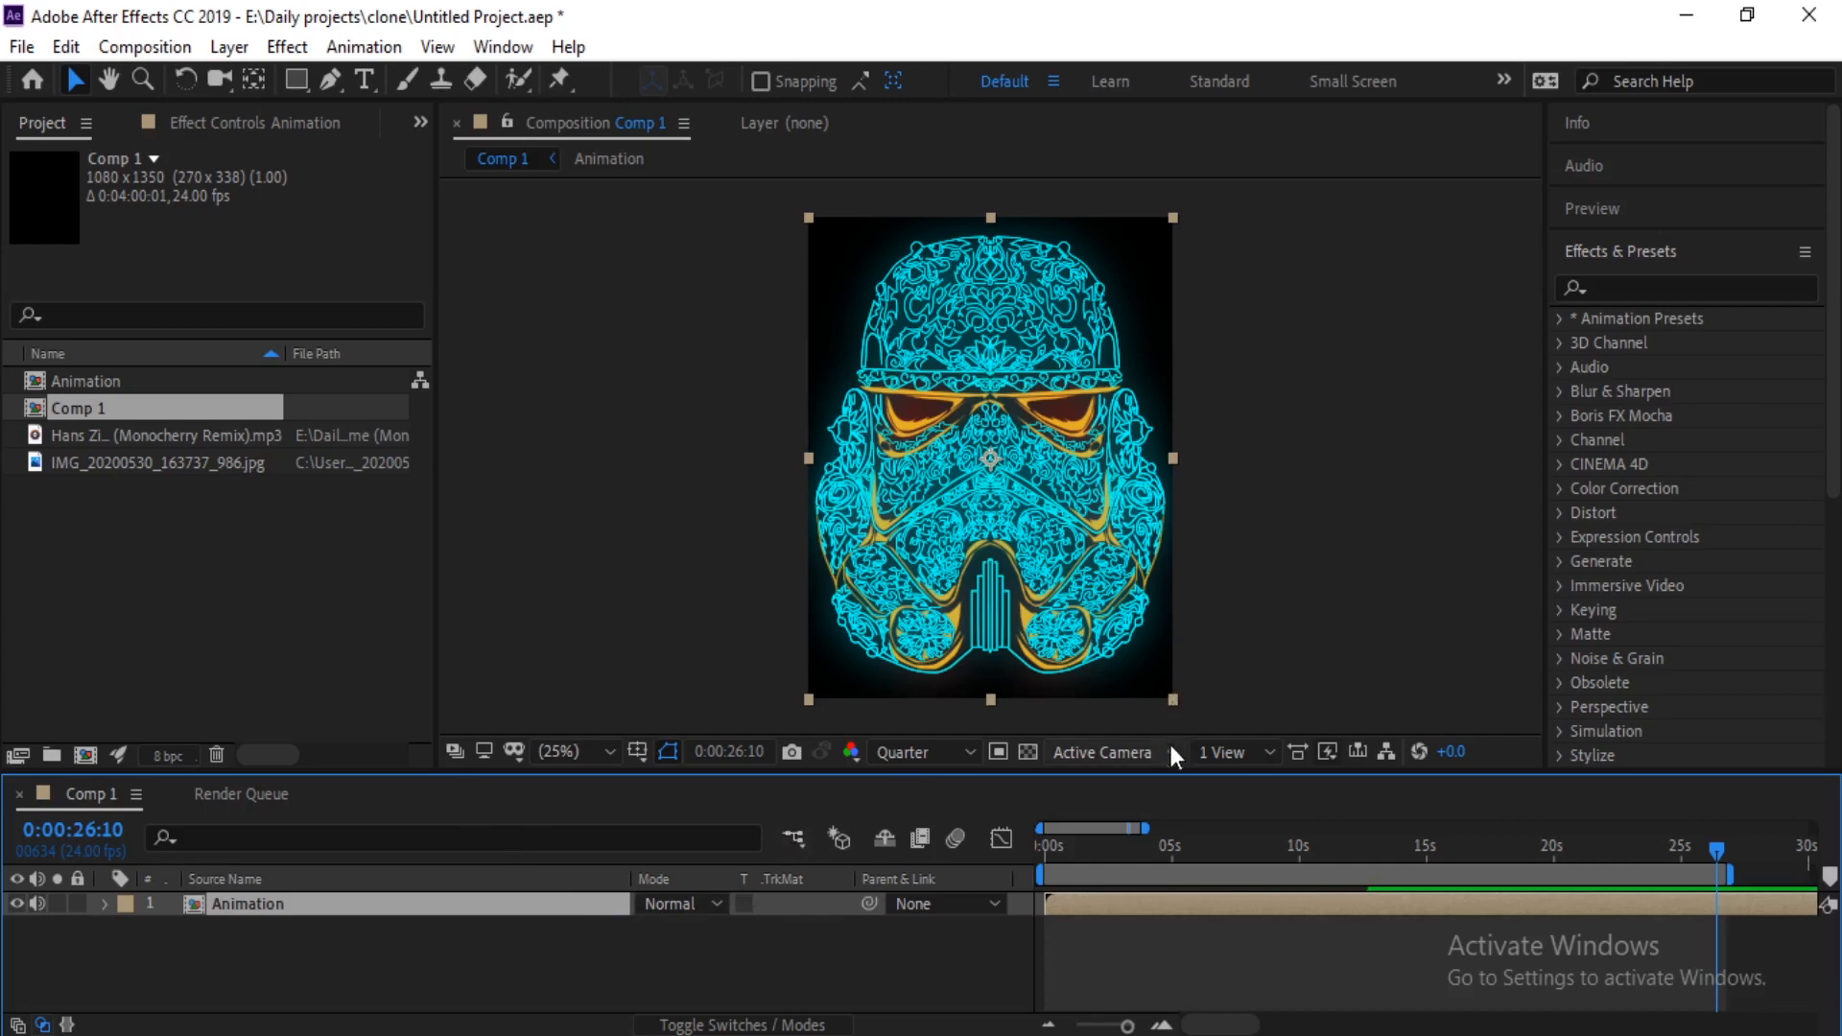
# Step: Find the Color Balance (HLS) effect and apply it to the Animation layer in Comp 1
pyautogui.click(1654, 287)
pyautogui.write('color')
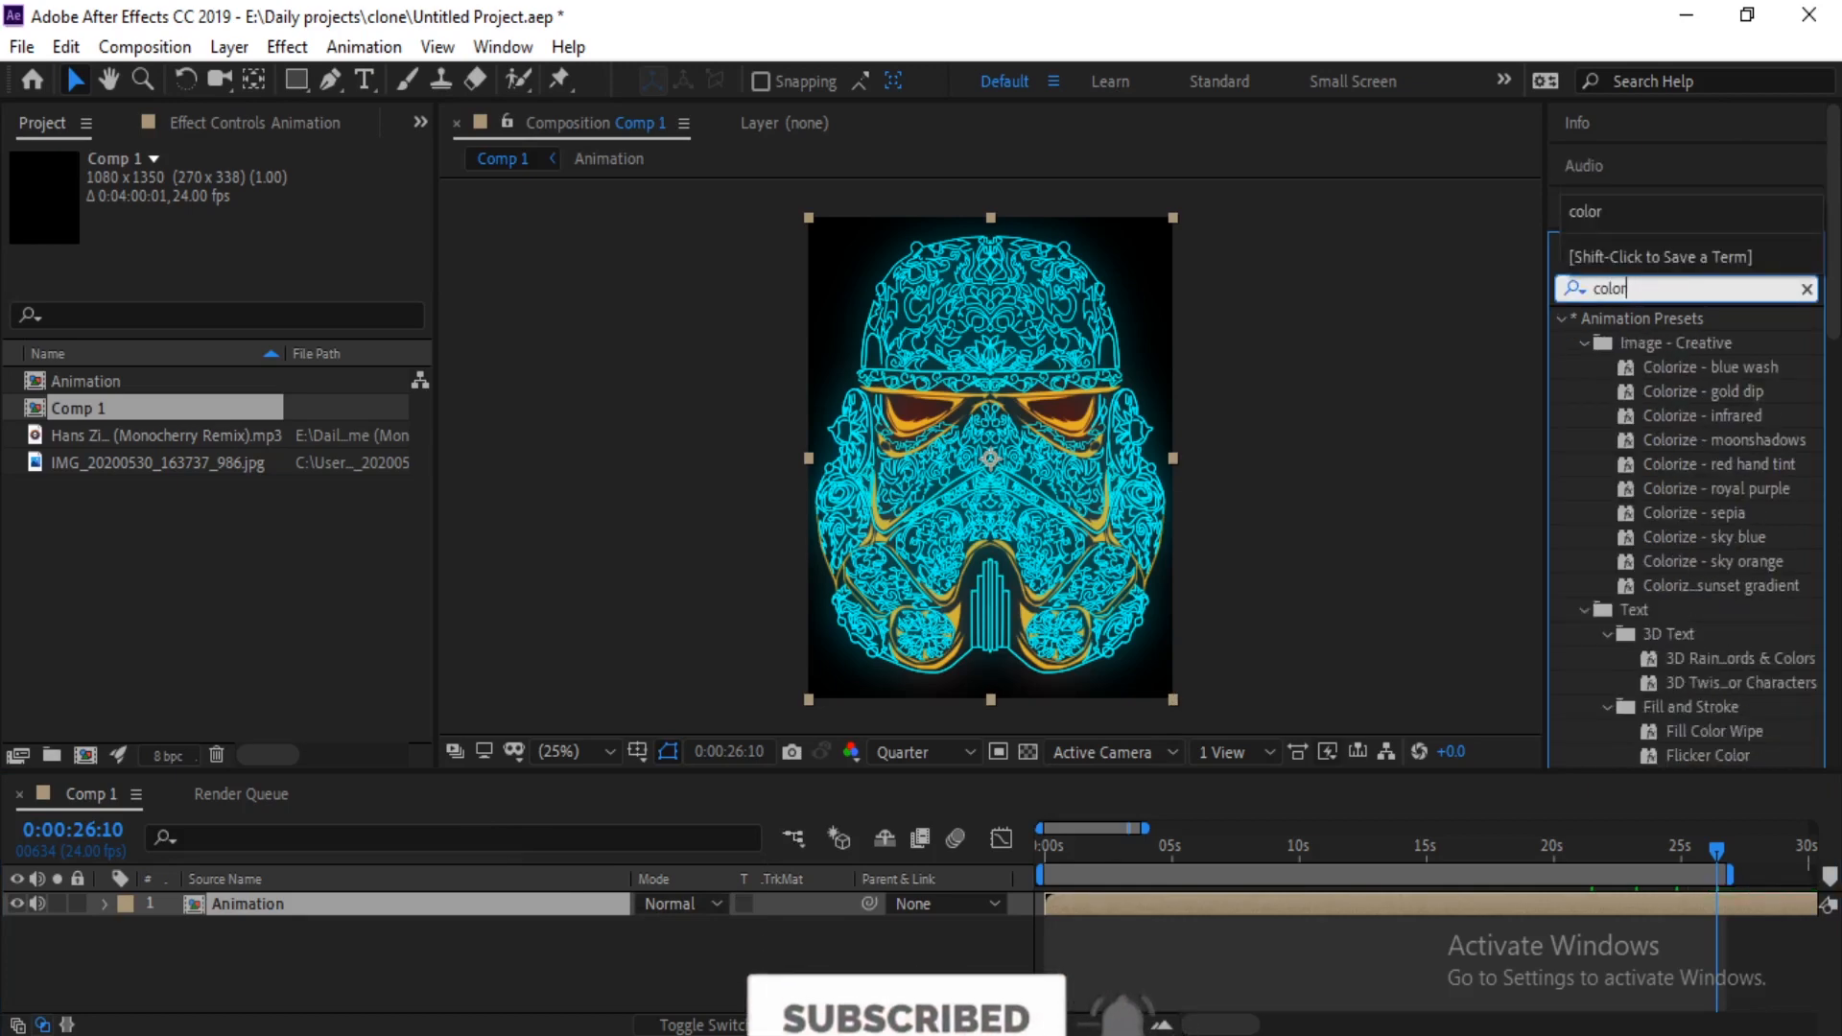
pyautogui.scroll(-5, 1626, 551)
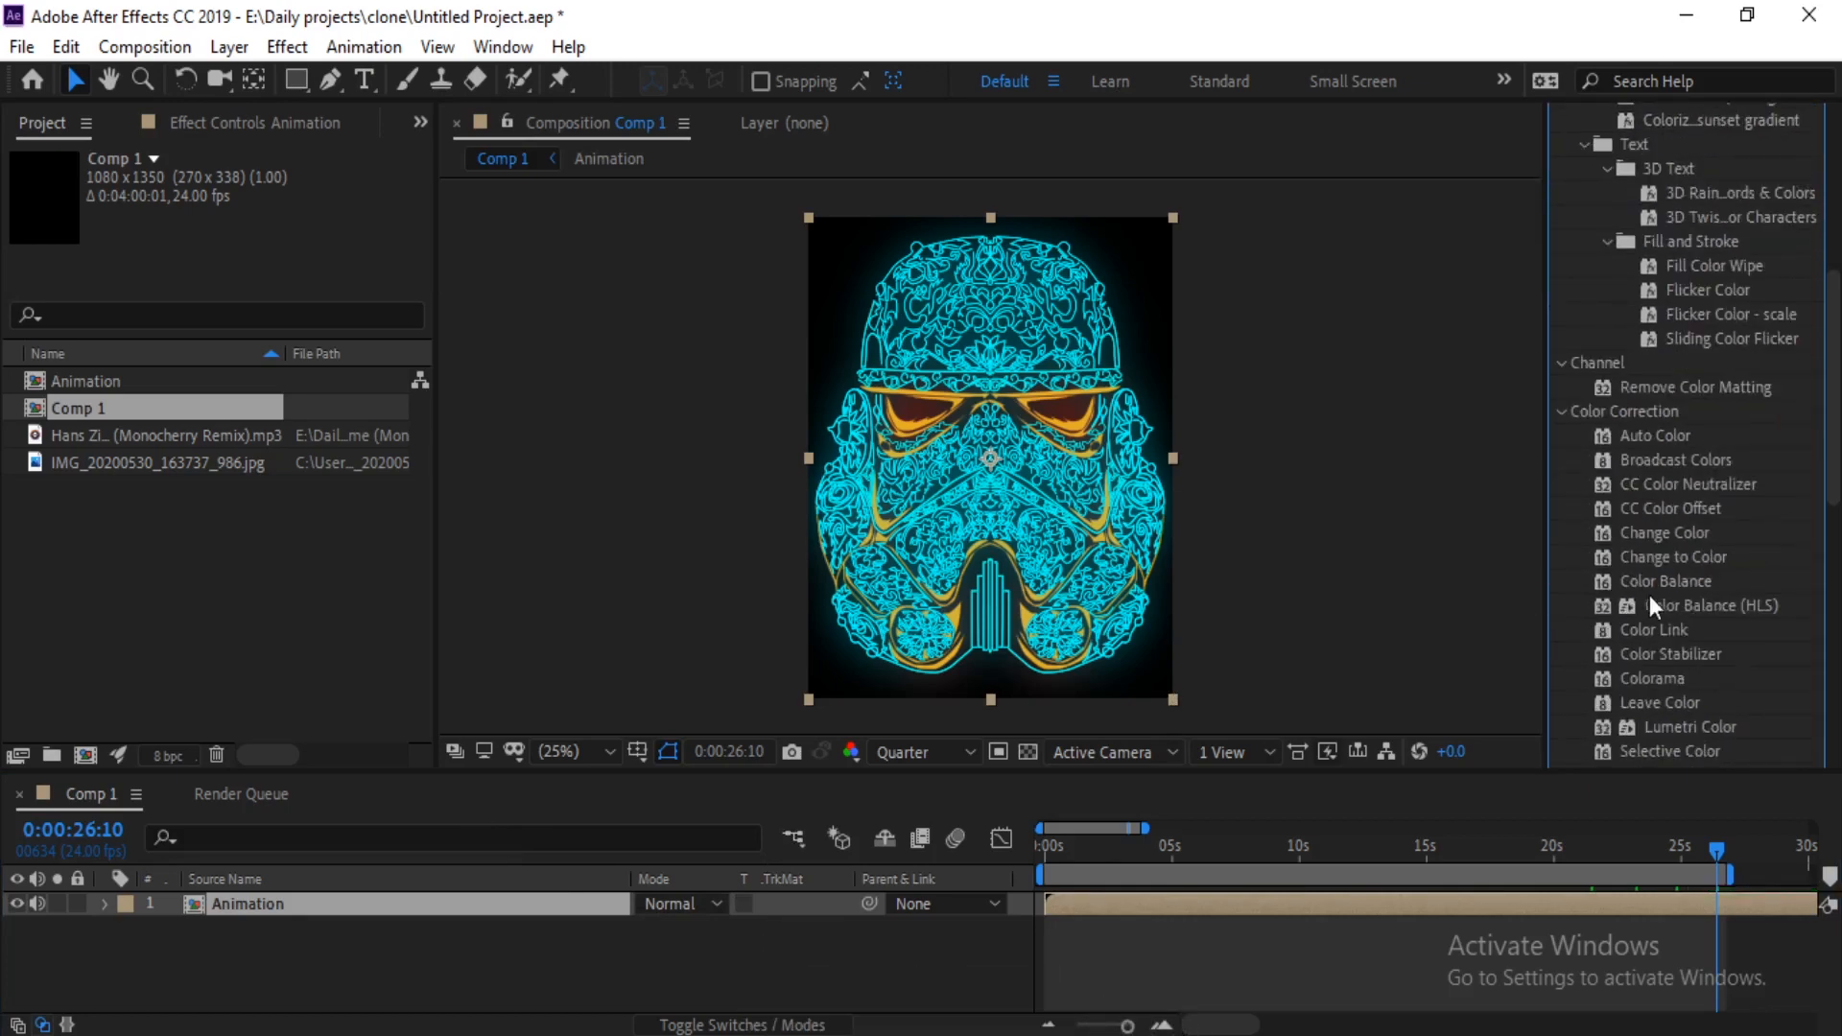
pyautogui.moveTo(1653, 604); pyautogui.dragTo(301, 904)
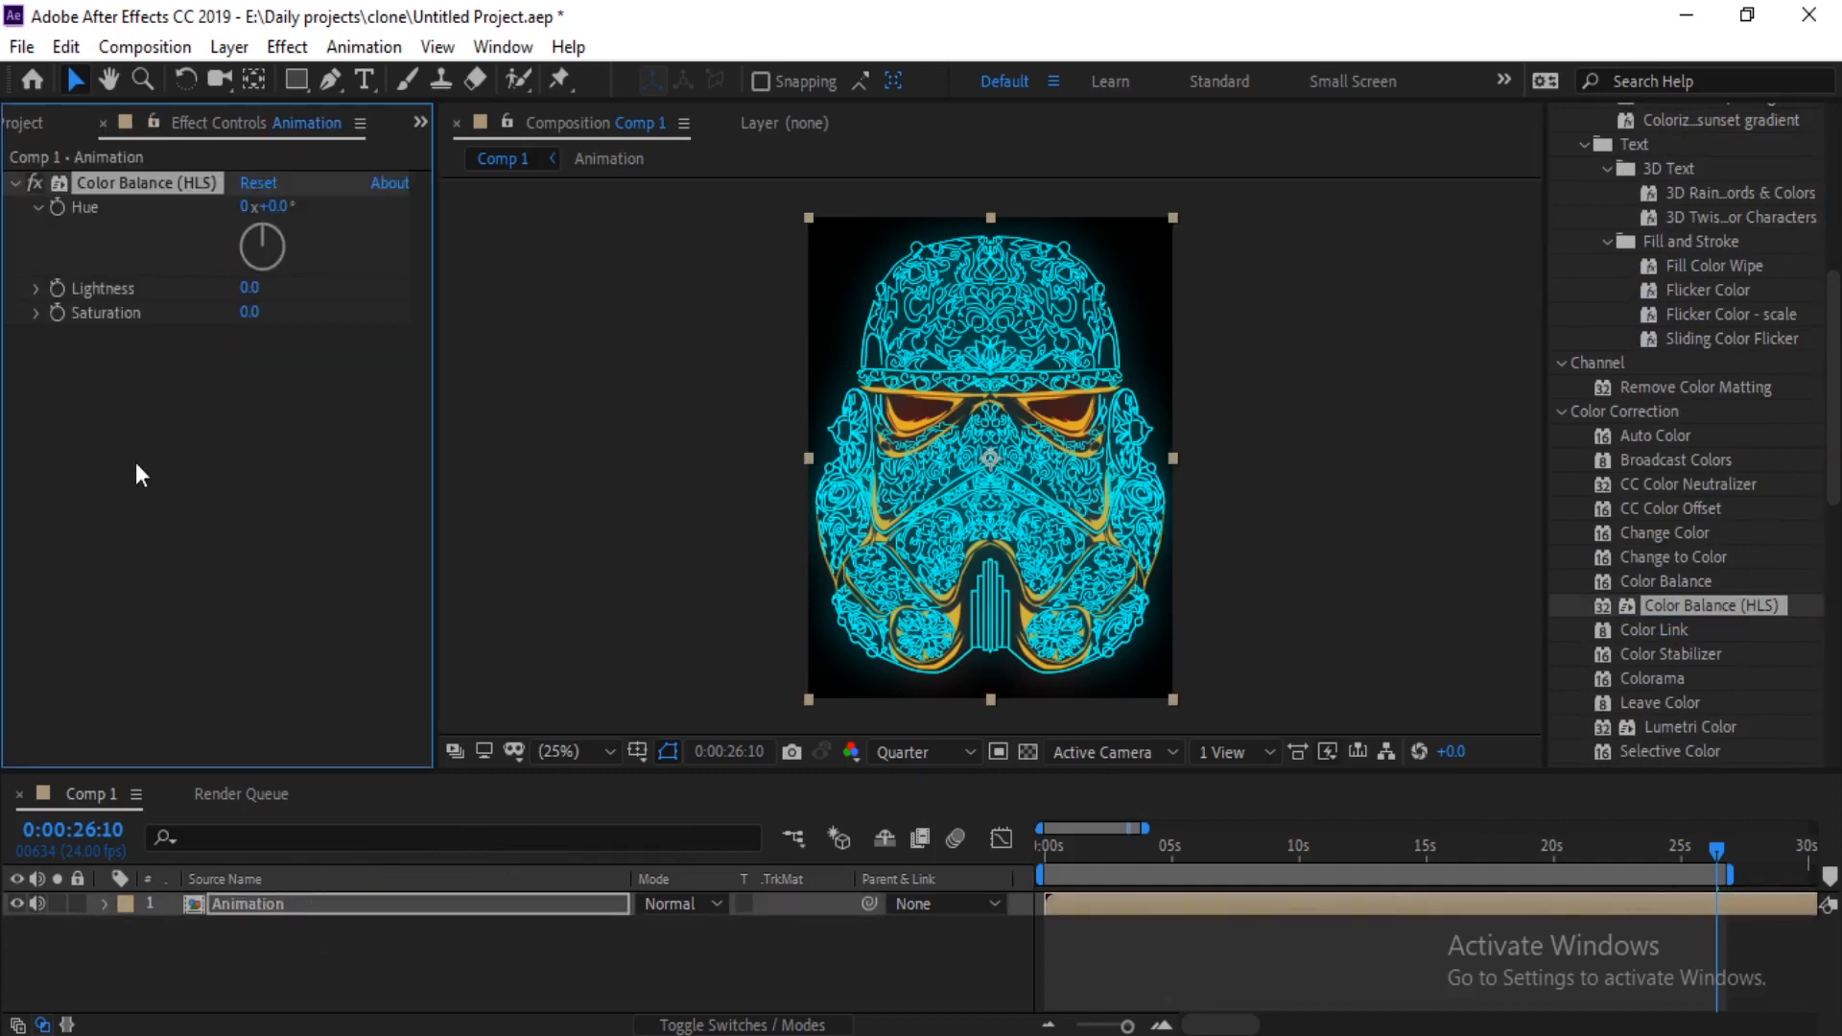
# Step: Keyframe the Animation layer's Hue from 0° at 0:00:00:00 to 321° at 0:00:26:15
pyautogui.click(1052, 867)
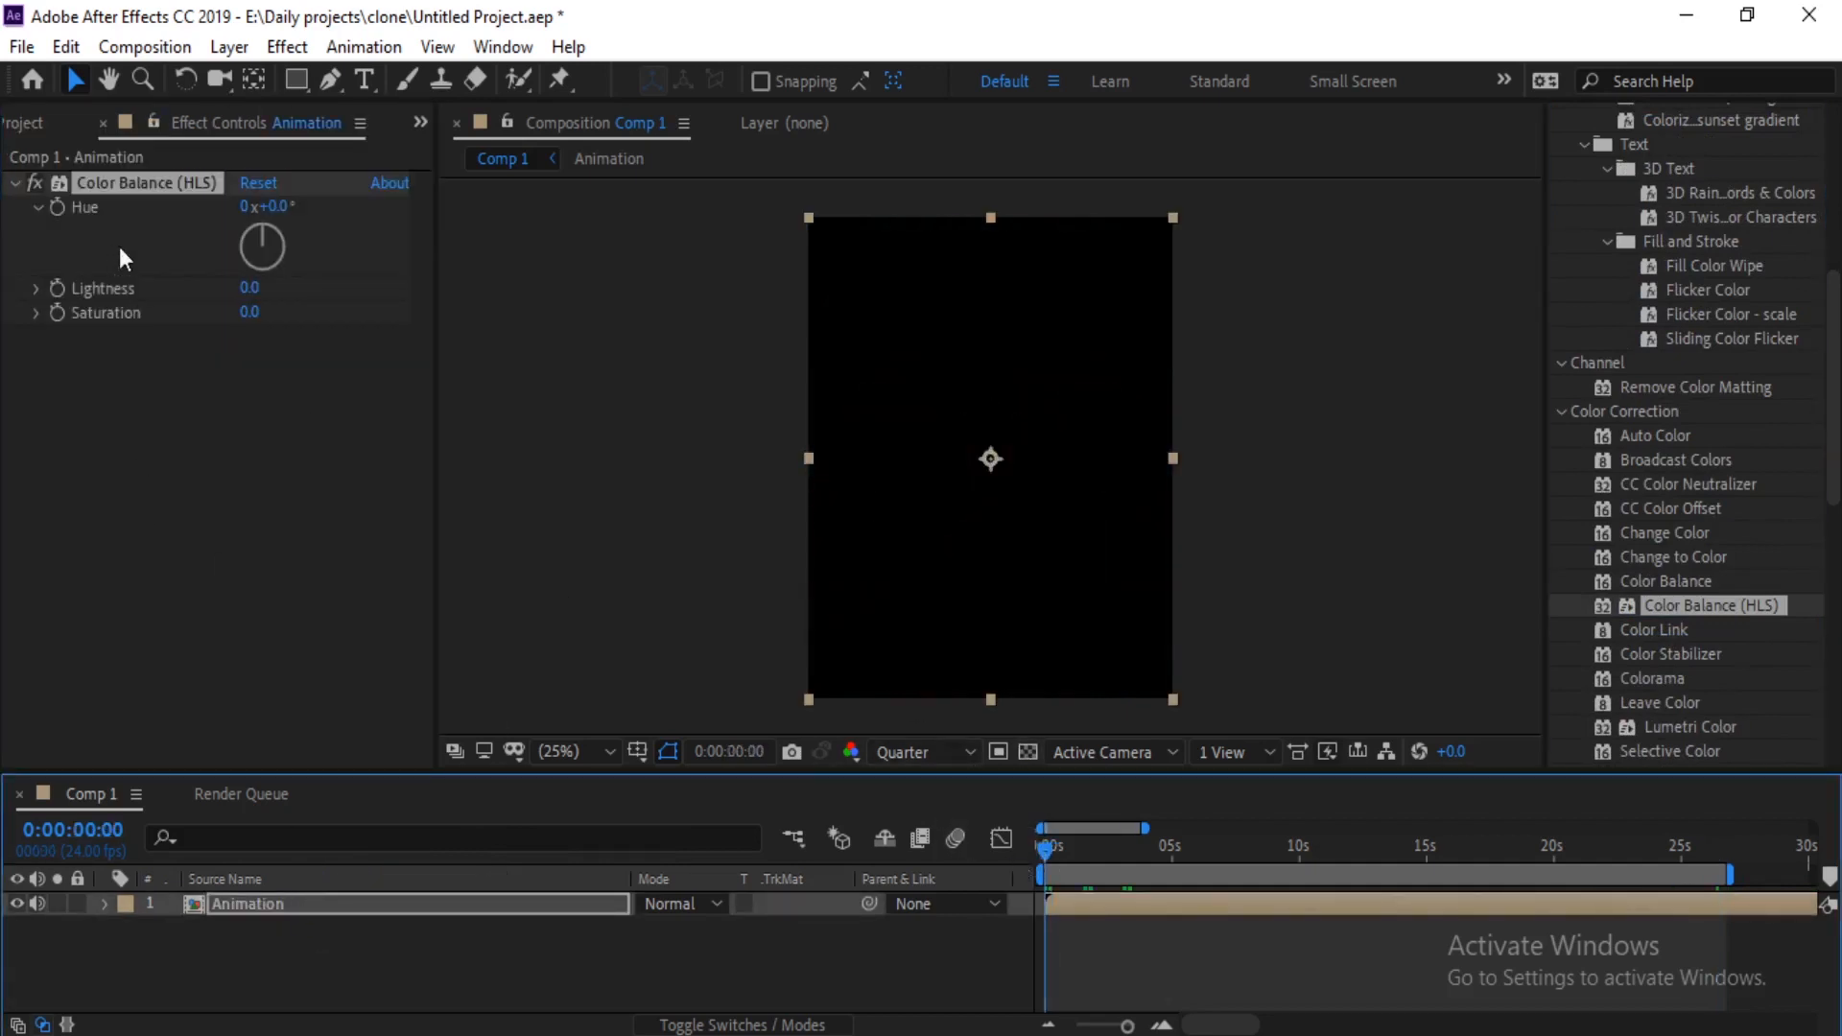
pyautogui.click(56, 207)
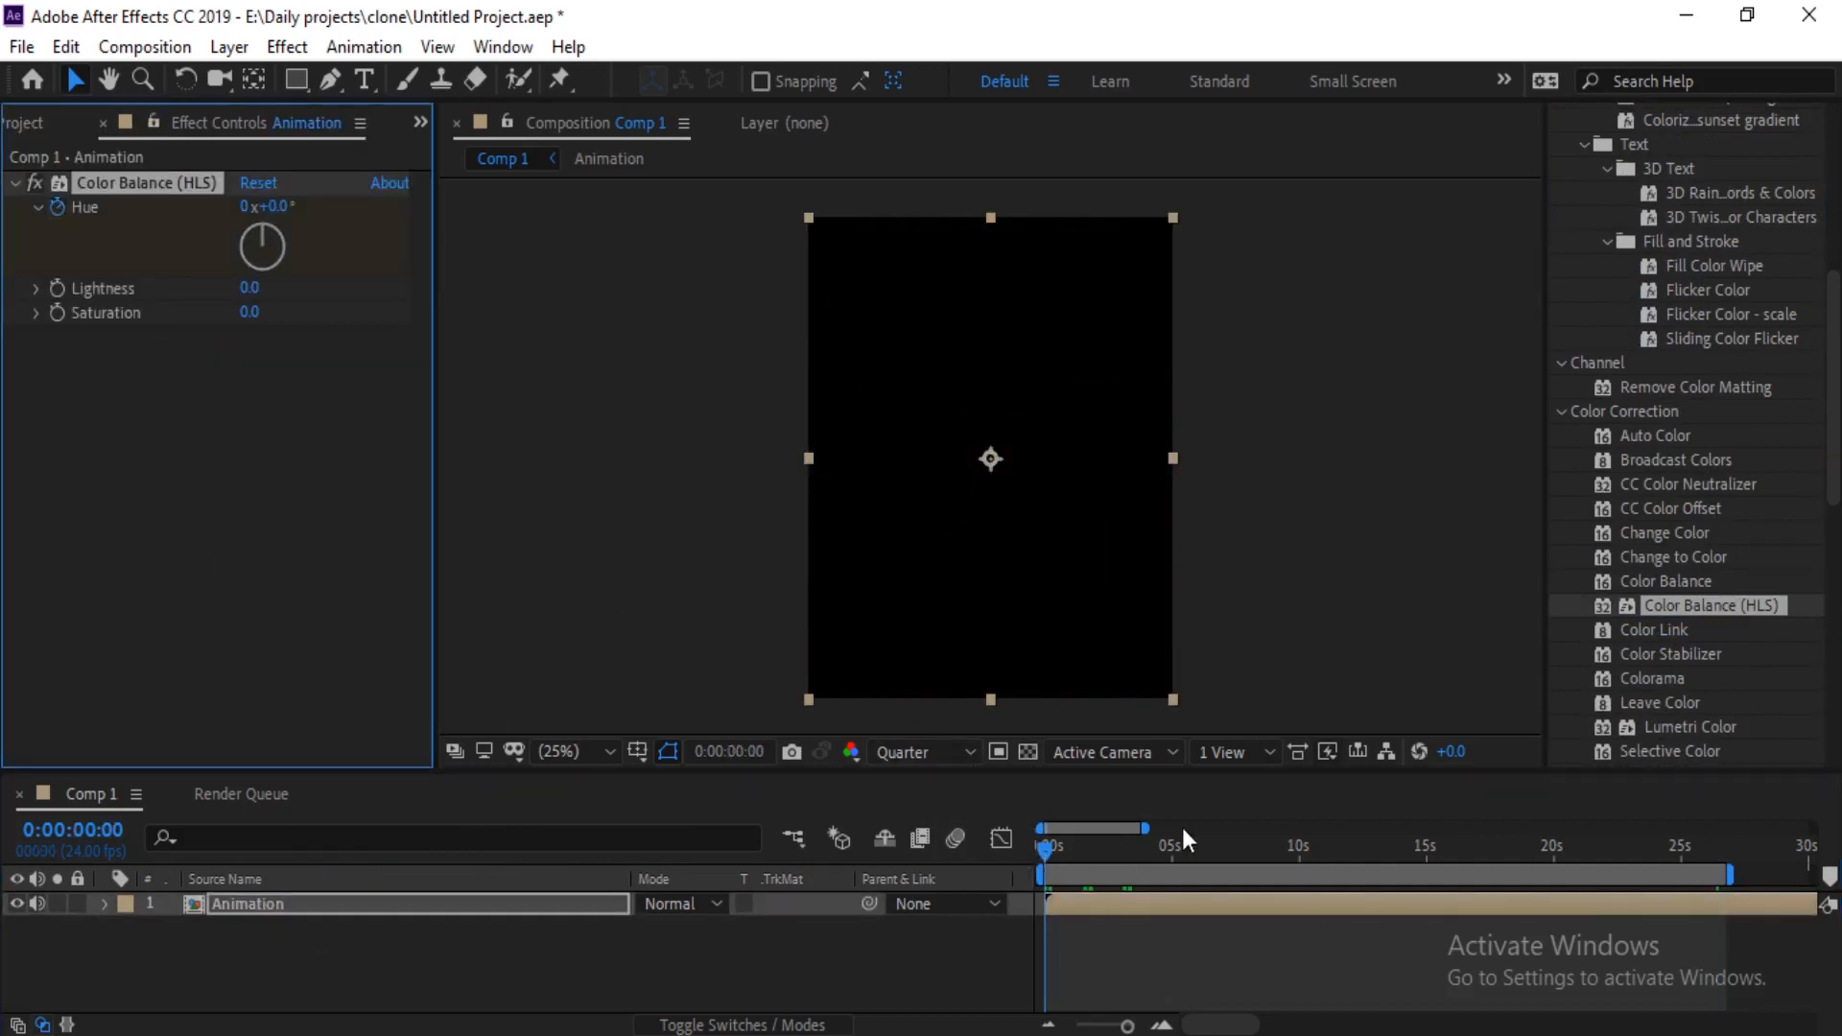
pyautogui.moveTo(1050, 862); pyautogui.dragTo(1726, 873)
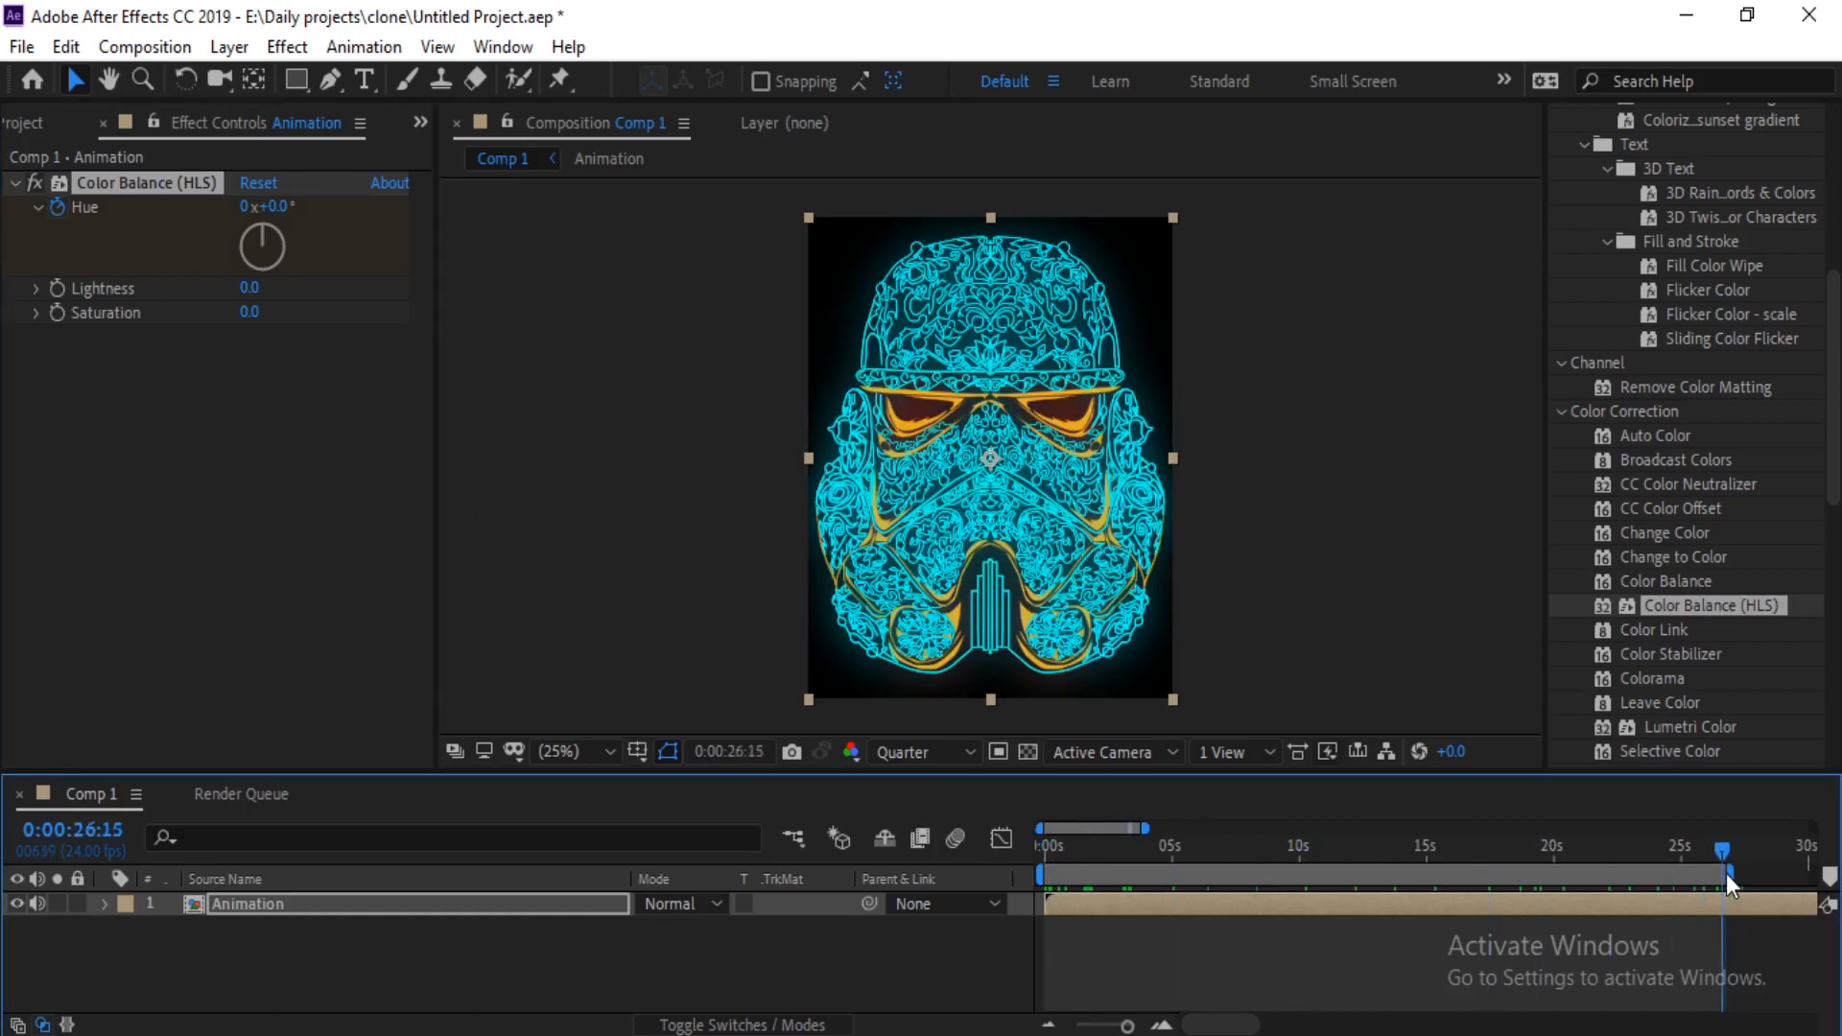
pyautogui.moveTo(269, 206); pyautogui.dragTo(814, 294)
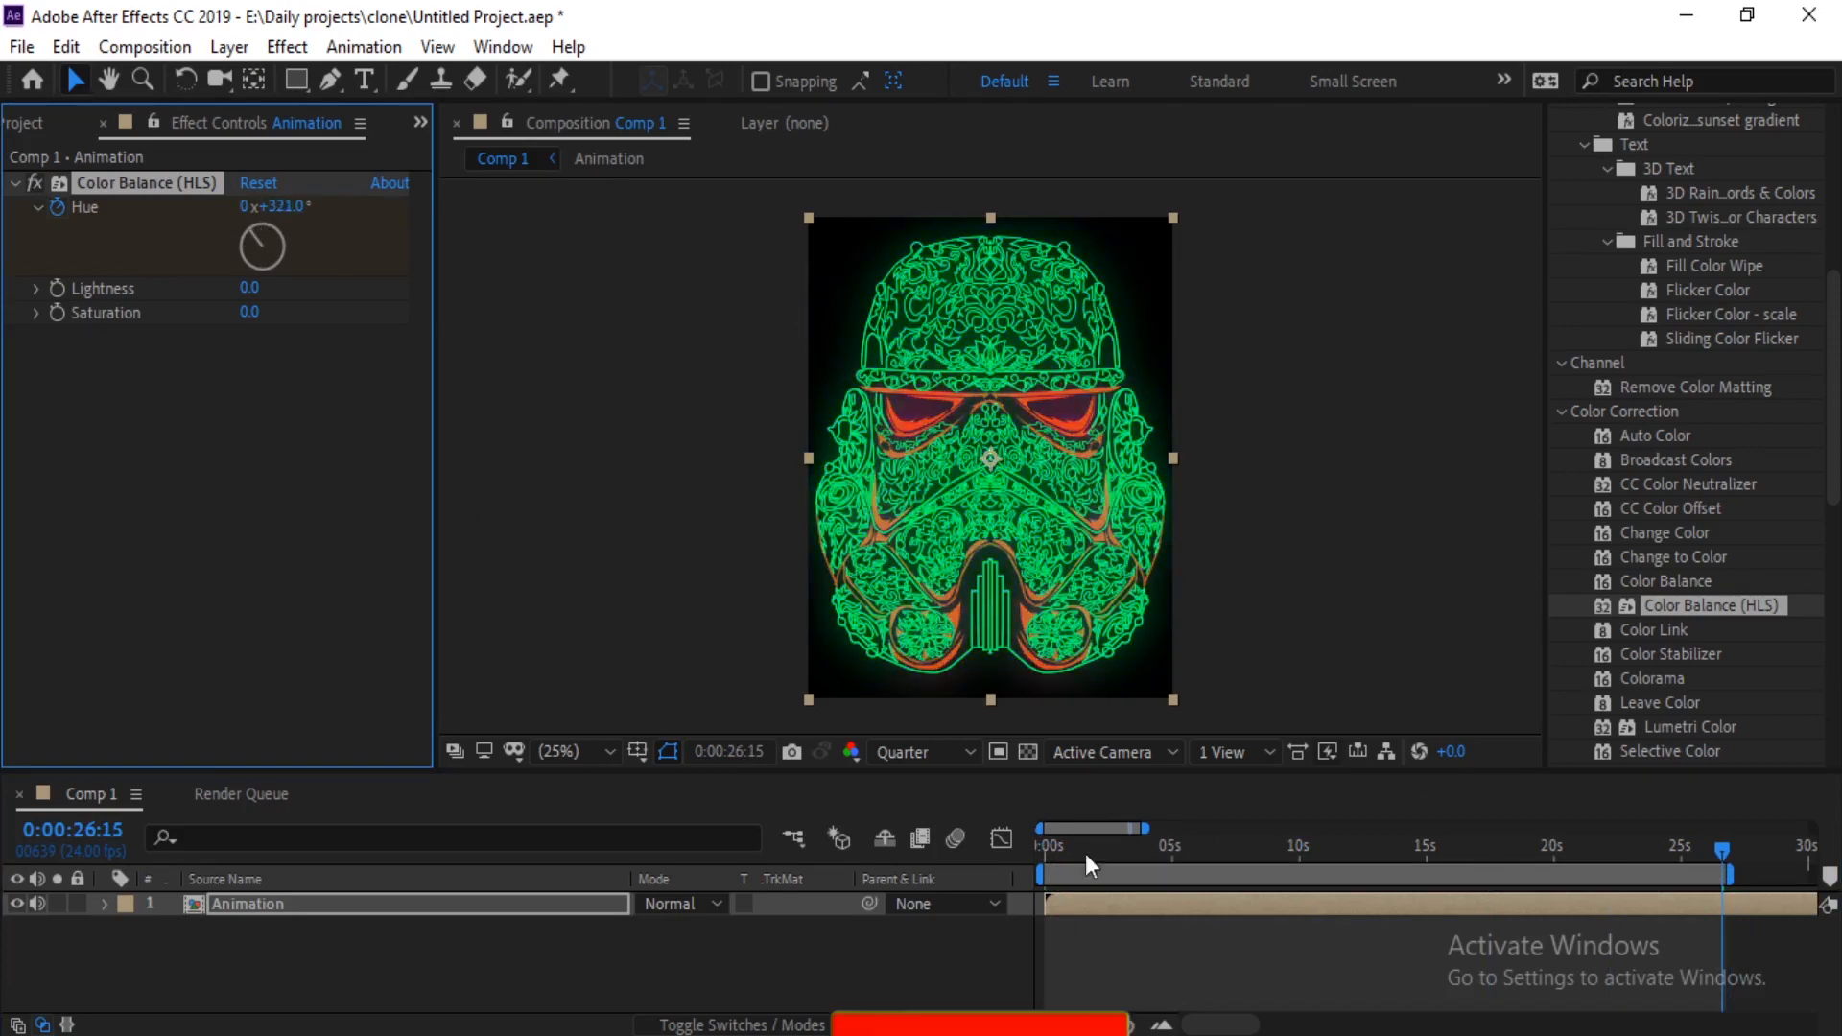
# Step: Preview the hue-shifting helmet animation from 0:00:00:00
pyautogui.click(1039, 848)
pyautogui.press('space')
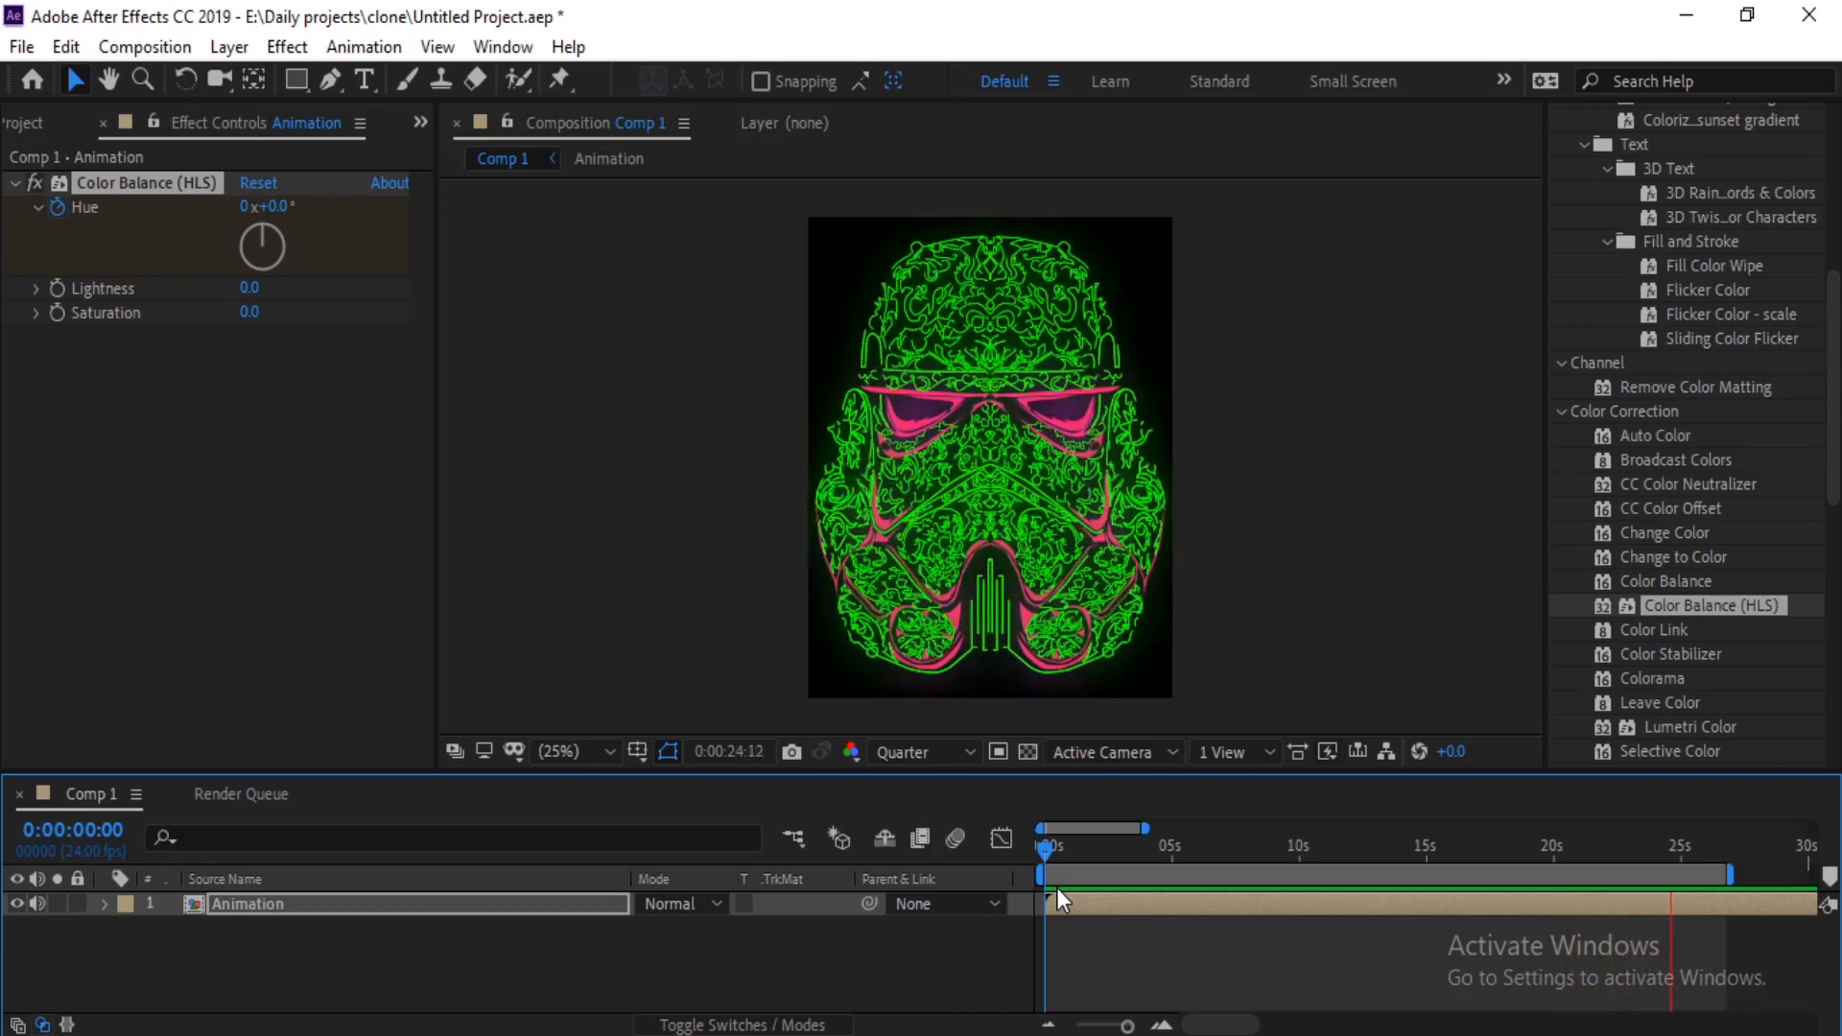
pyautogui.press('space')
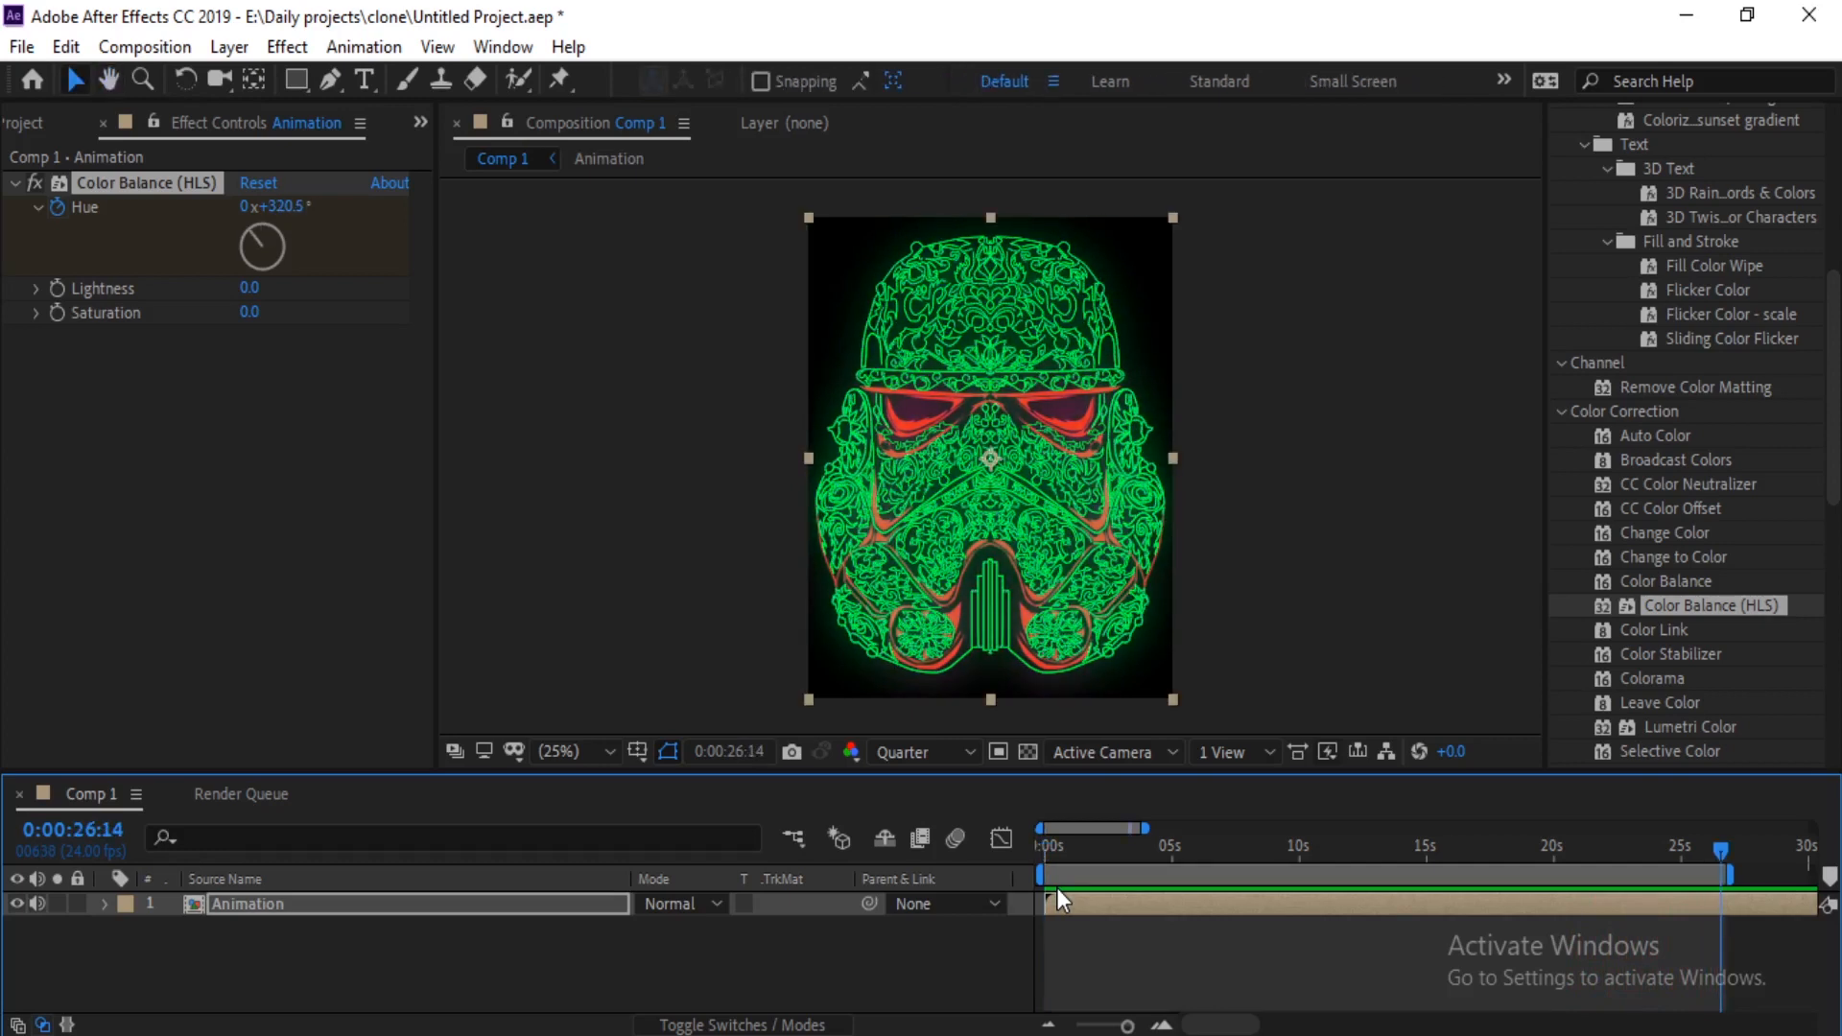
# Step: Find the Curves color correction effect and apply it to the Animation layer
pyautogui.scroll(5, 1630, 397)
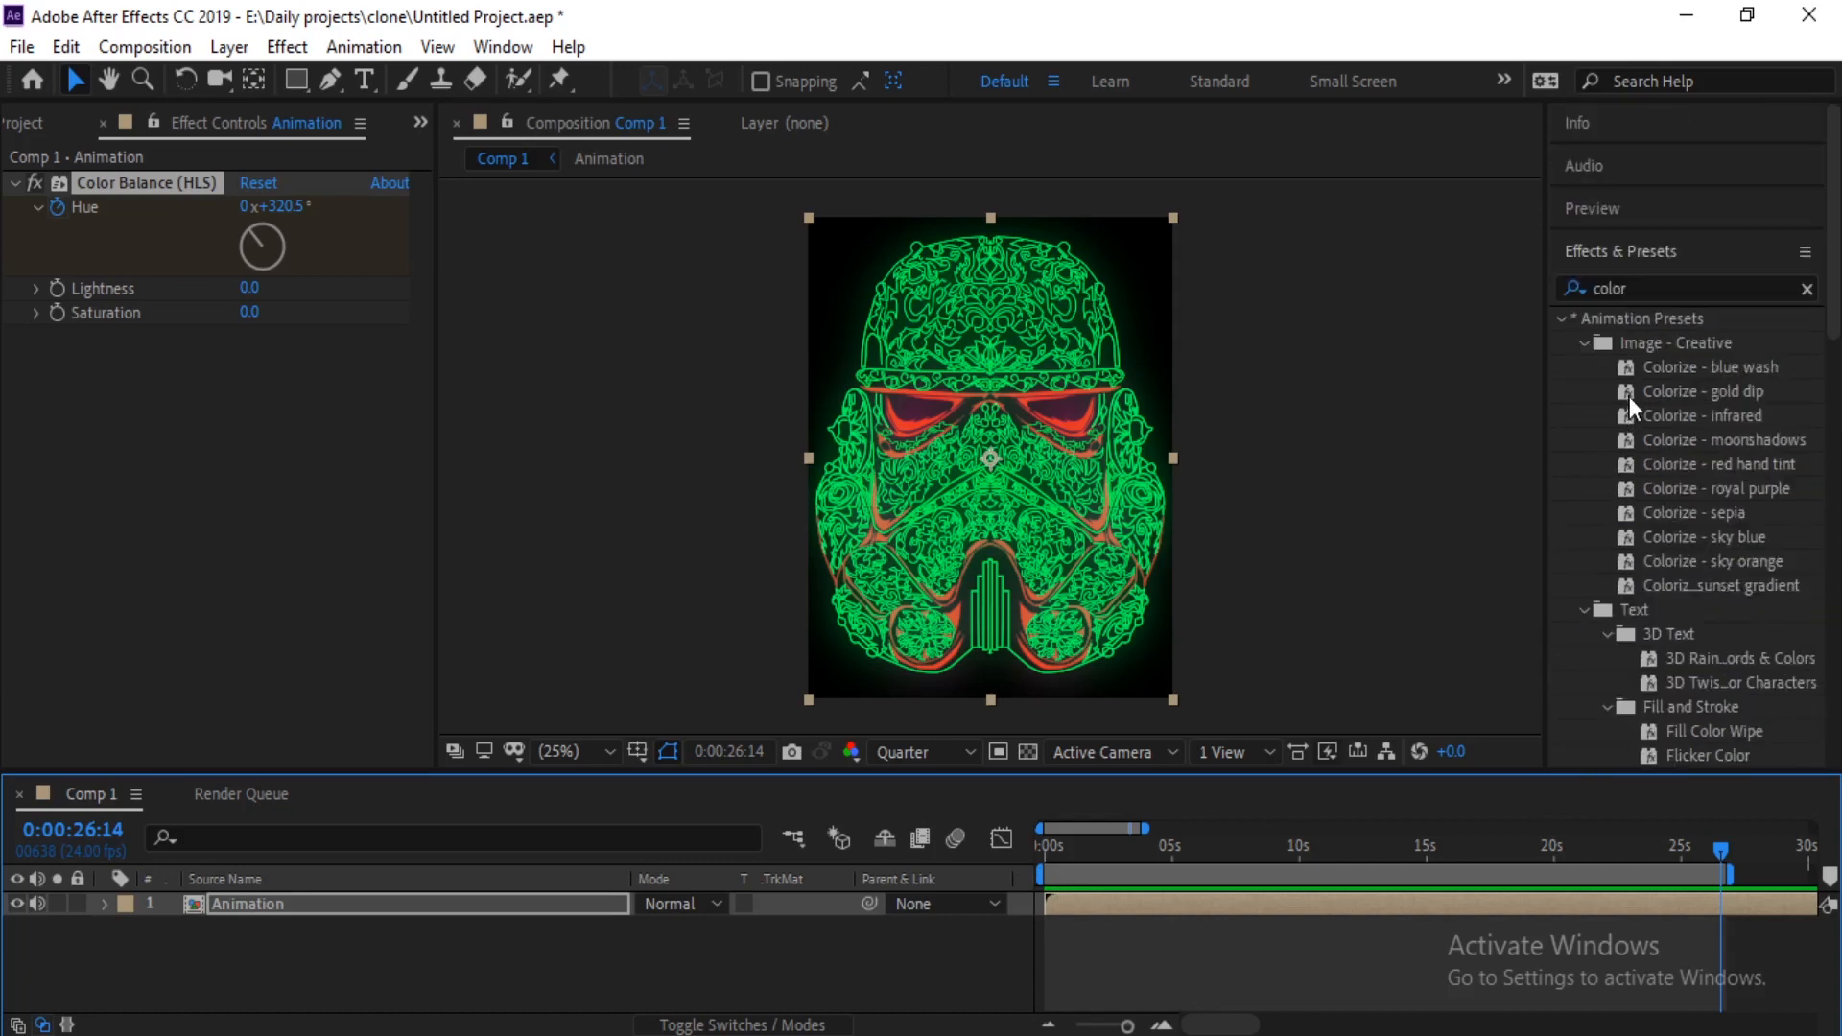
pyautogui.moveTo(1696, 286); pyautogui.dragTo(1496, 254)
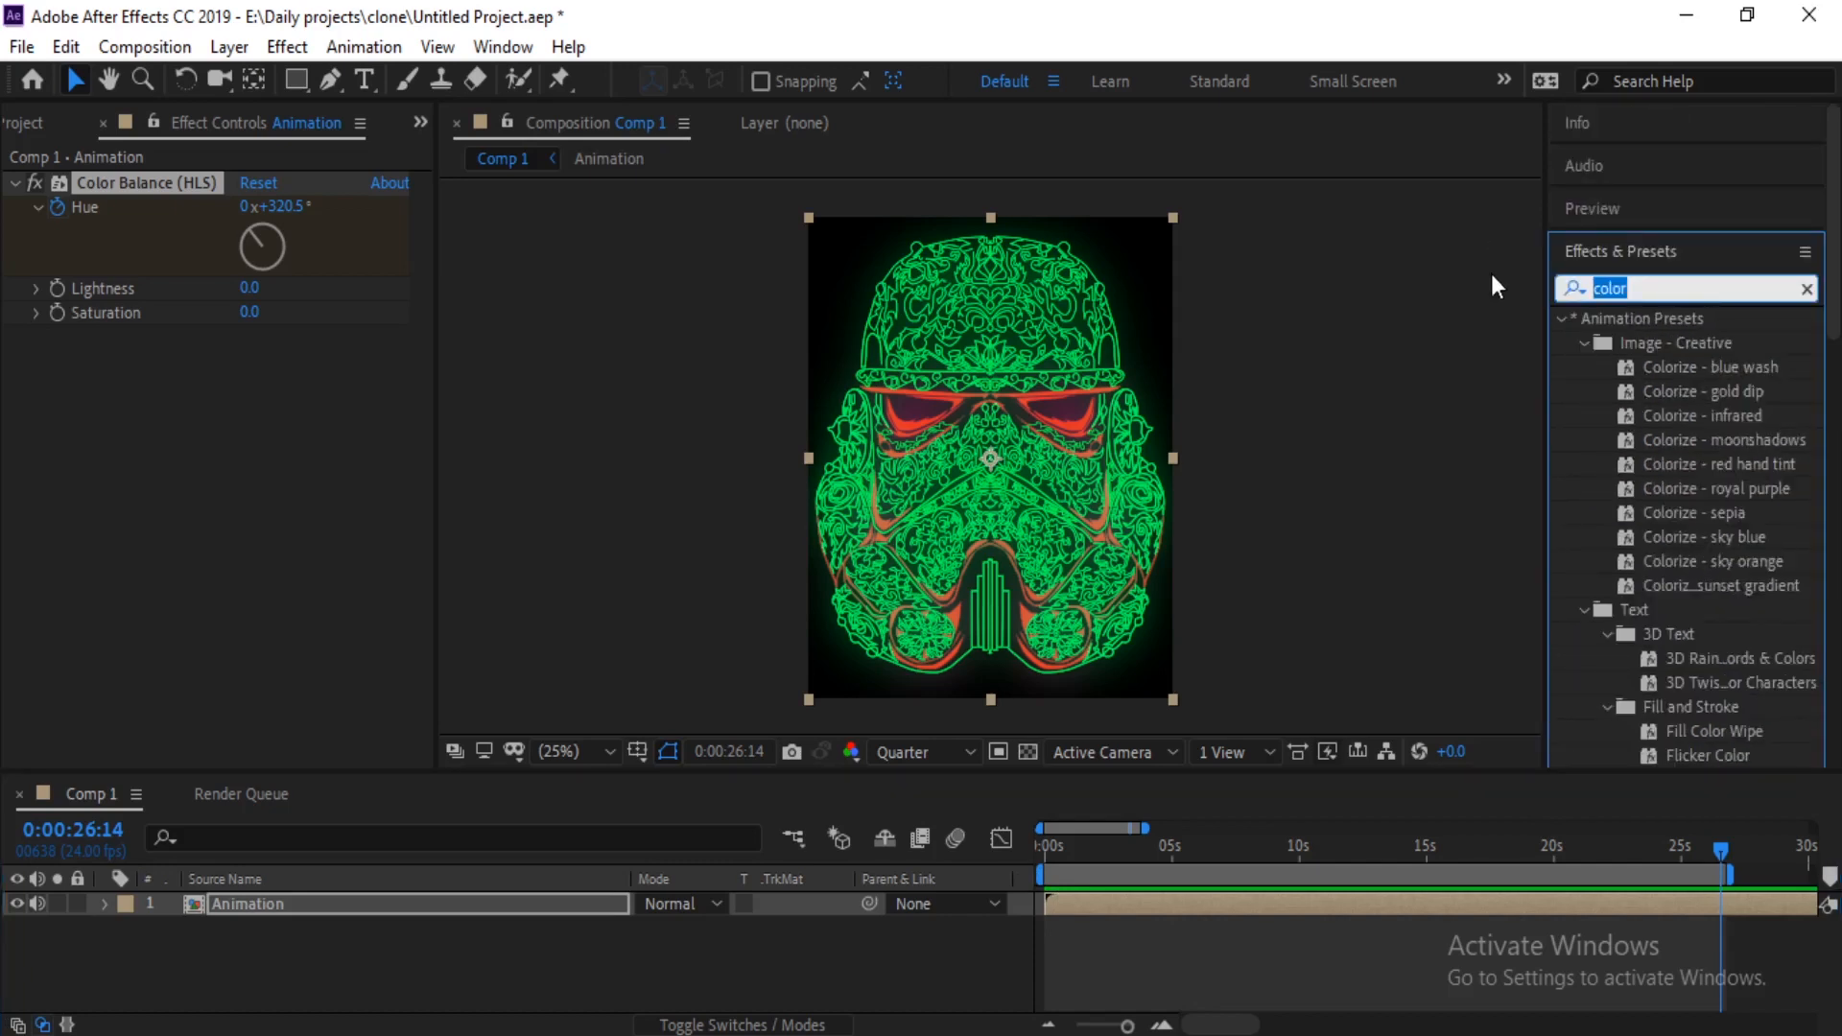
pyautogui.write('cr')
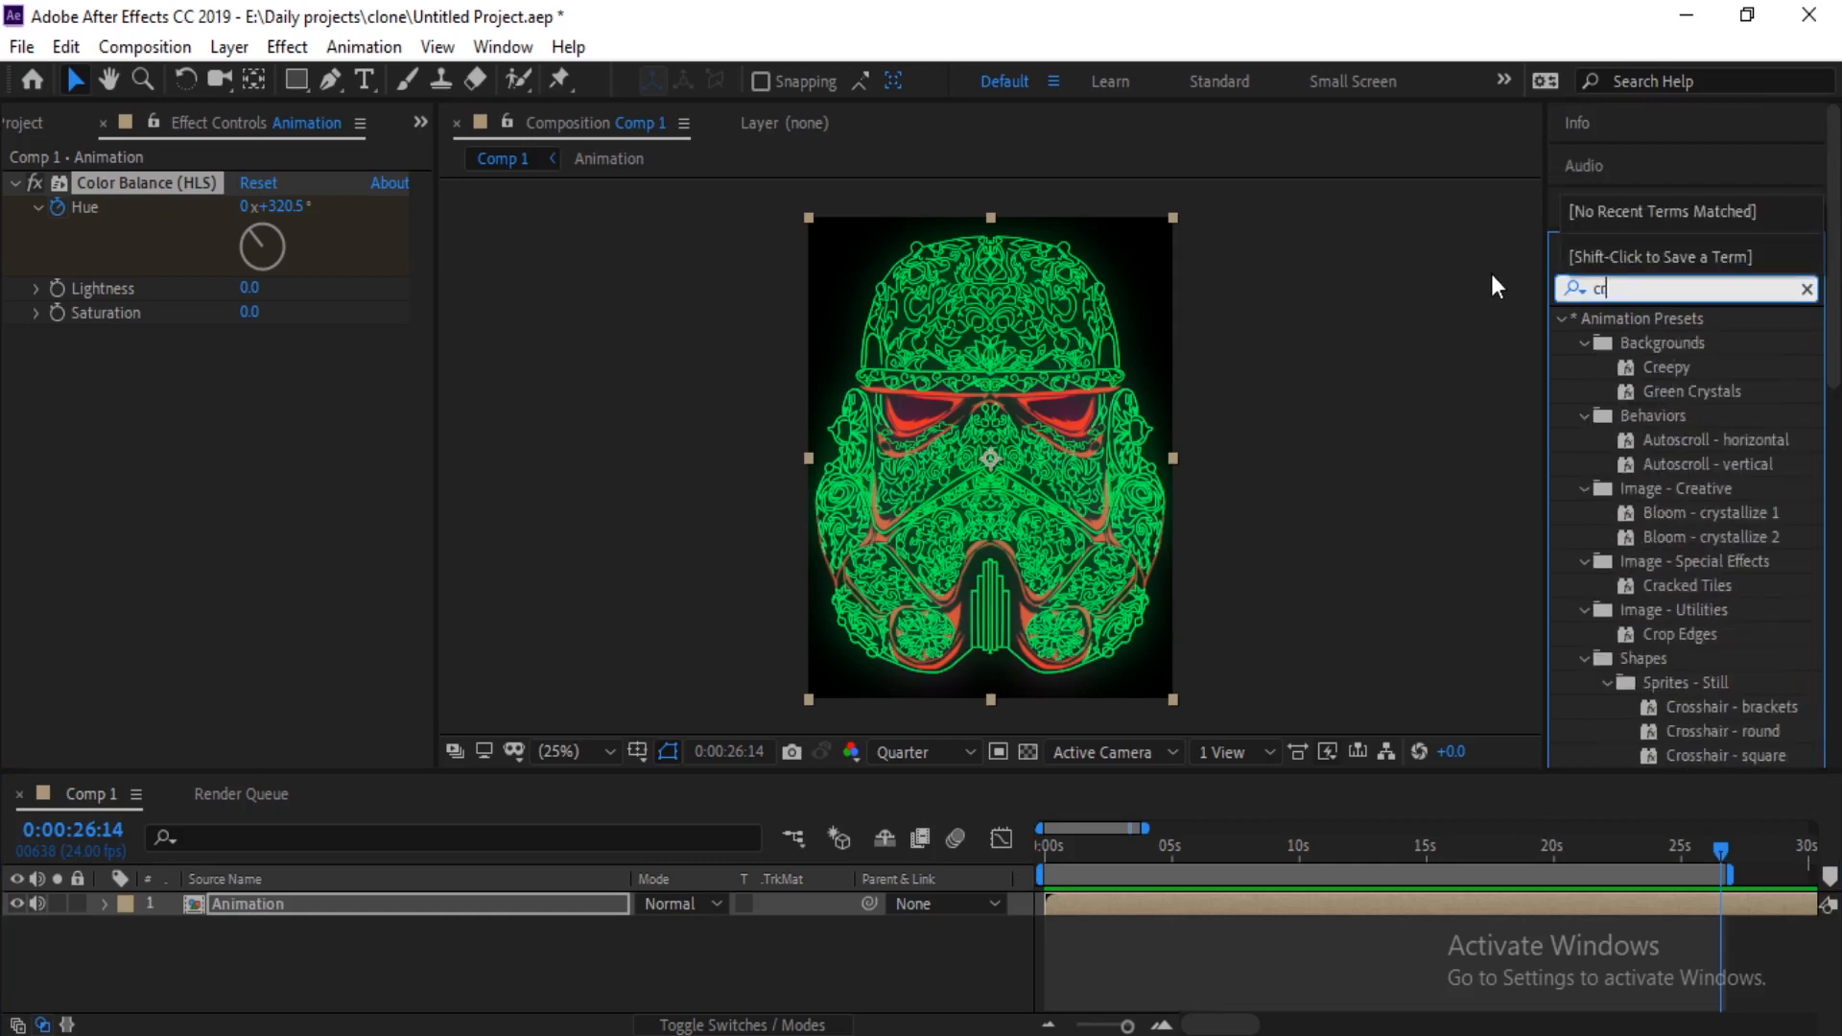
pyautogui.press('BackSpace')
pyautogui.write('u')
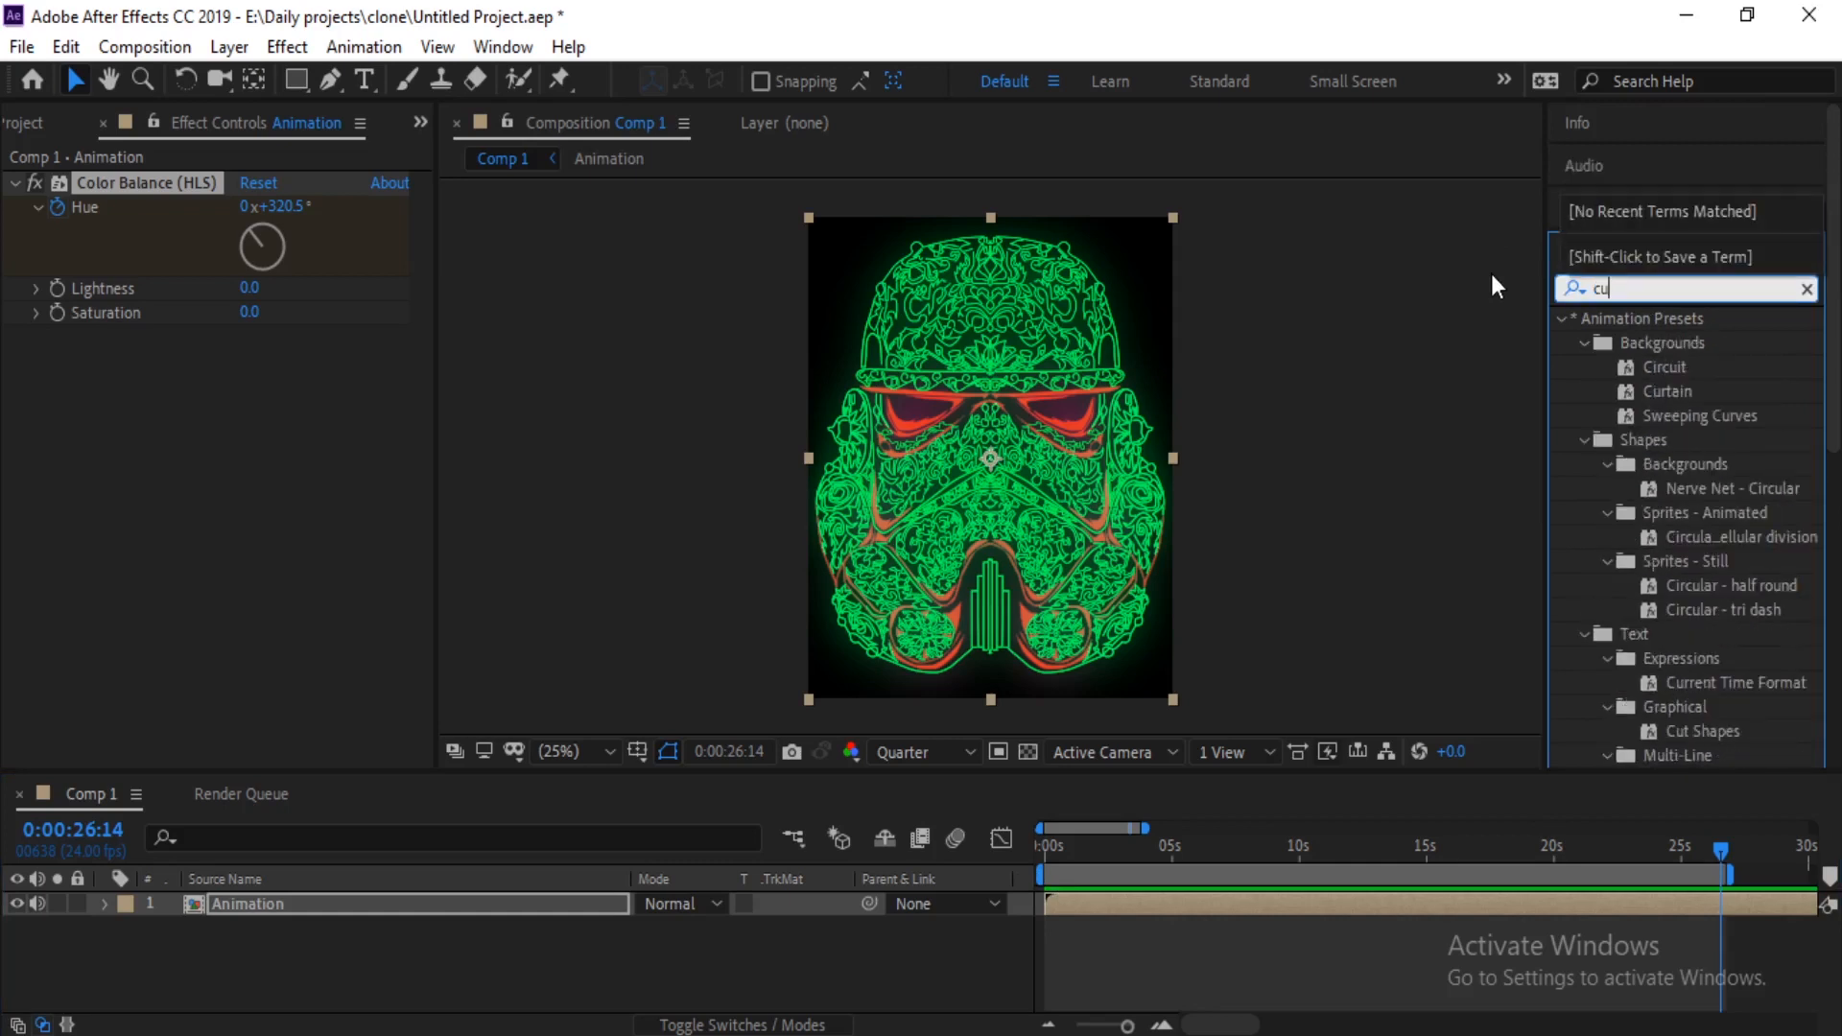
pyautogui.write('rves')
pyautogui.moveTo(1631, 407); pyautogui.dragTo(298, 899)
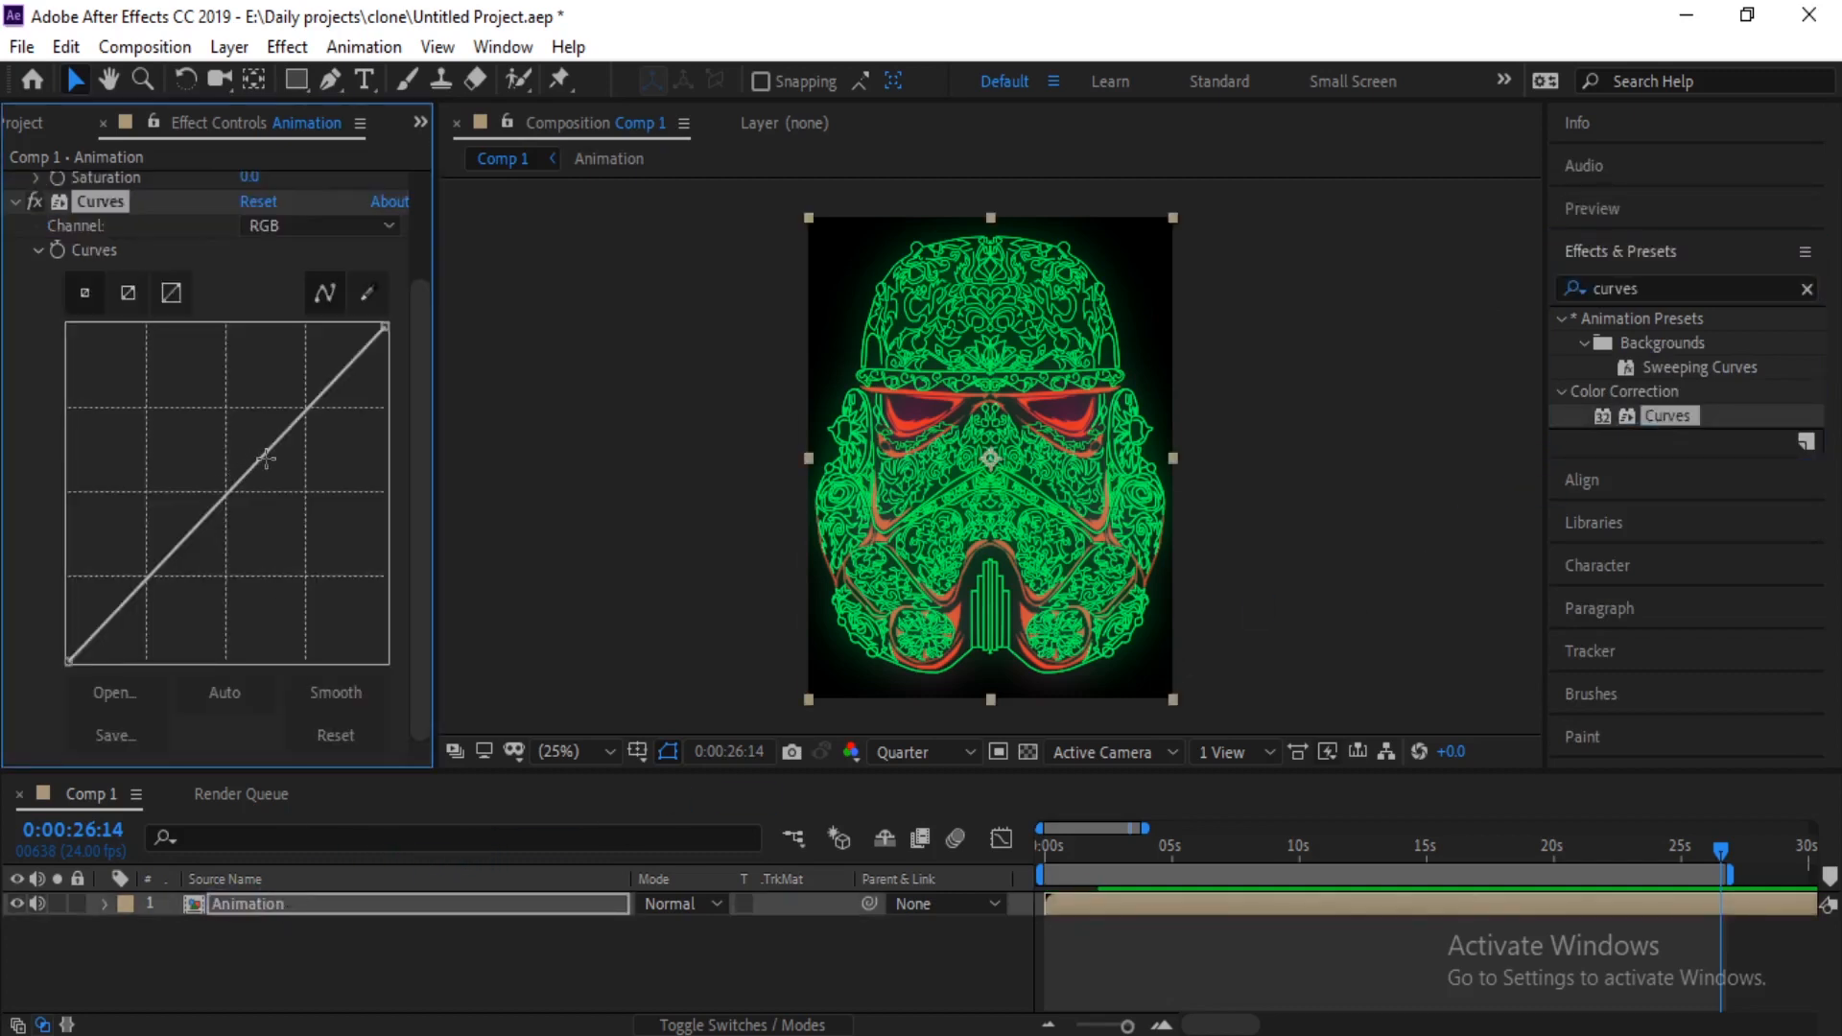
# Step: Shape the RGB curve into a steep S, and adjust the Red channel curve with raised shadows and slightly lowered highlights
pyautogui.moveTo(267, 460); pyautogui.dragTo(175, 563)
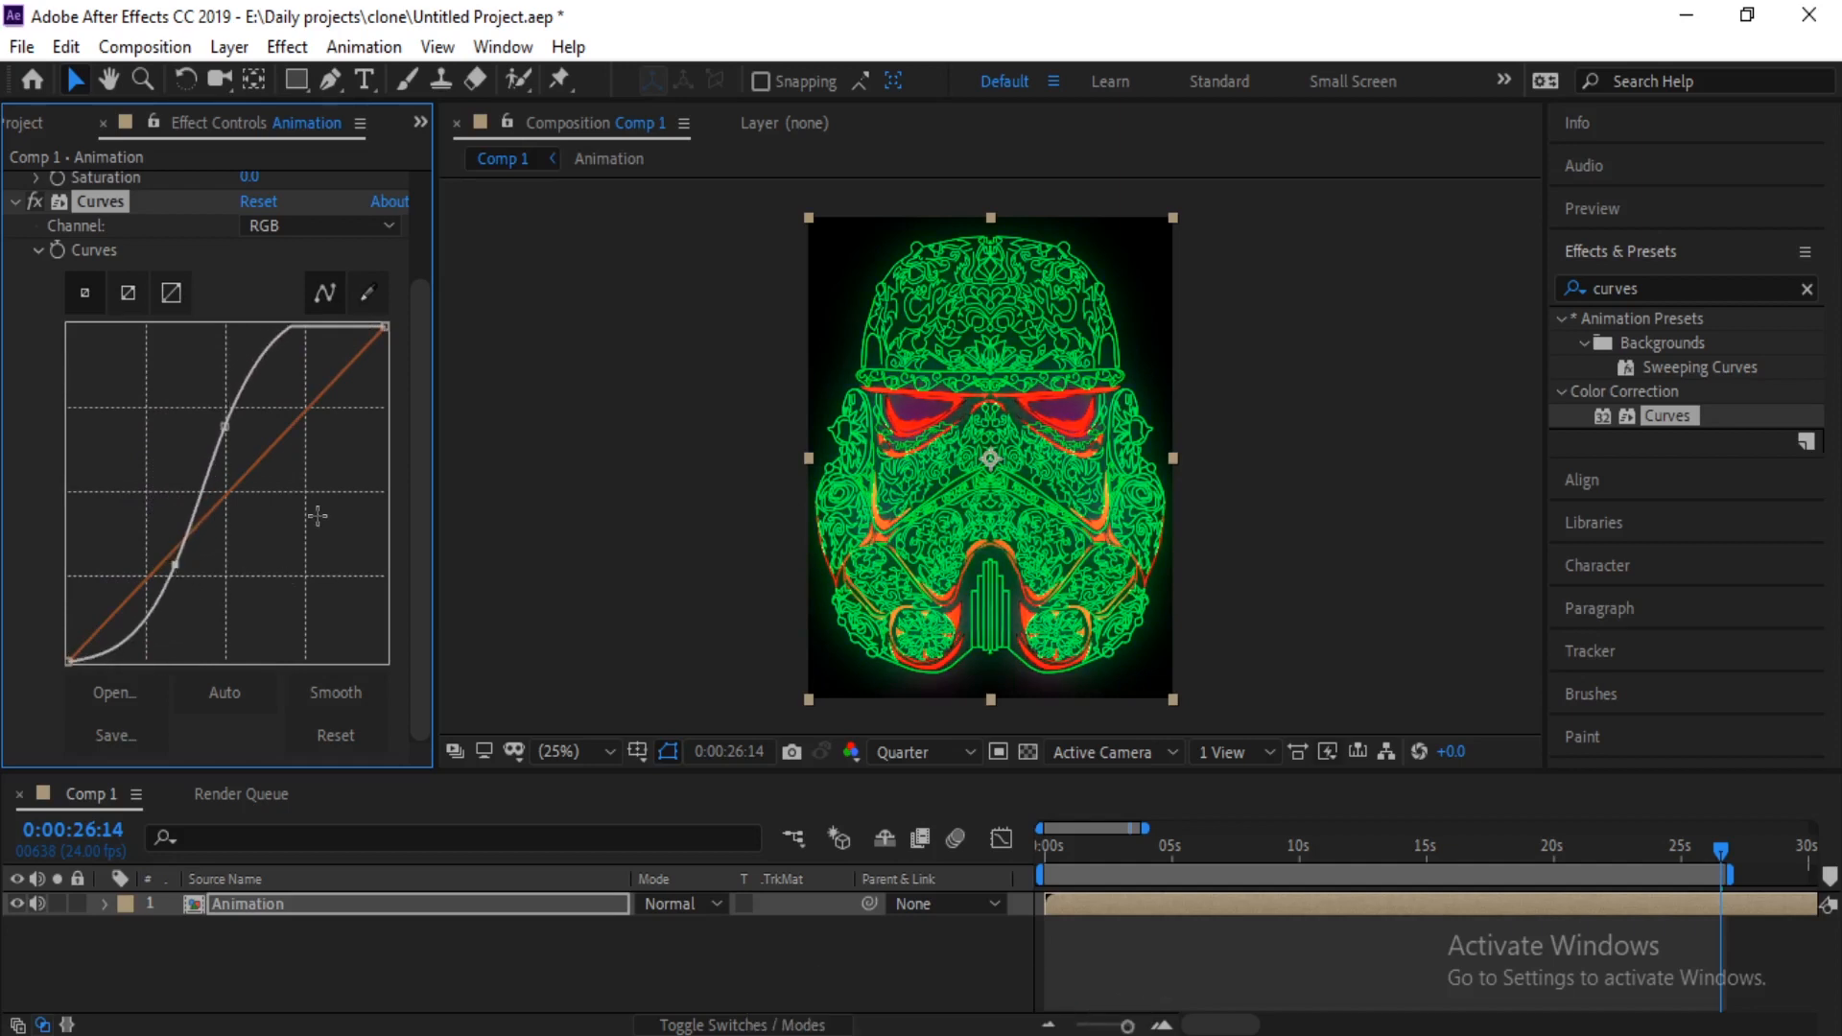
pyautogui.click(302, 231)
pyautogui.click(298, 288)
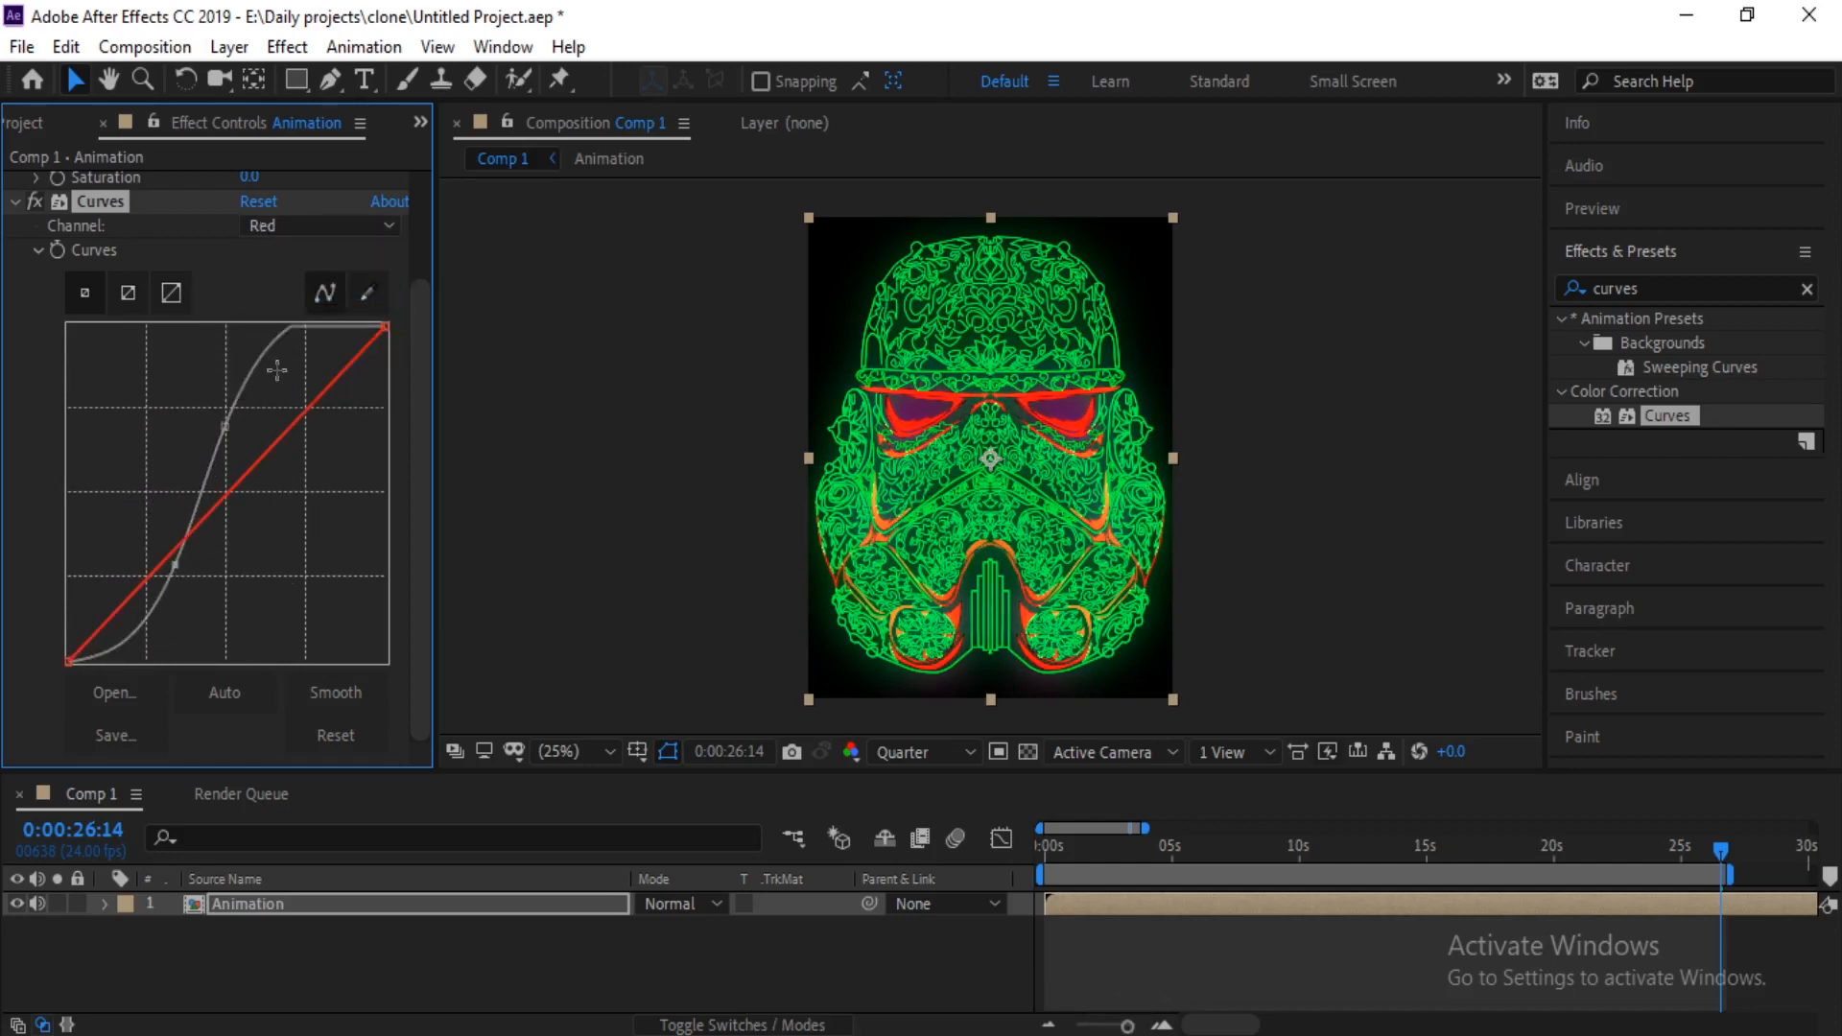
pyautogui.moveTo(305, 410)
pyautogui.mouseDown()
pyautogui.moveTo(333, 421)
pyautogui.moveTo(259, 391)
pyautogui.moveTo(313, 424)
pyautogui.mouseUp()
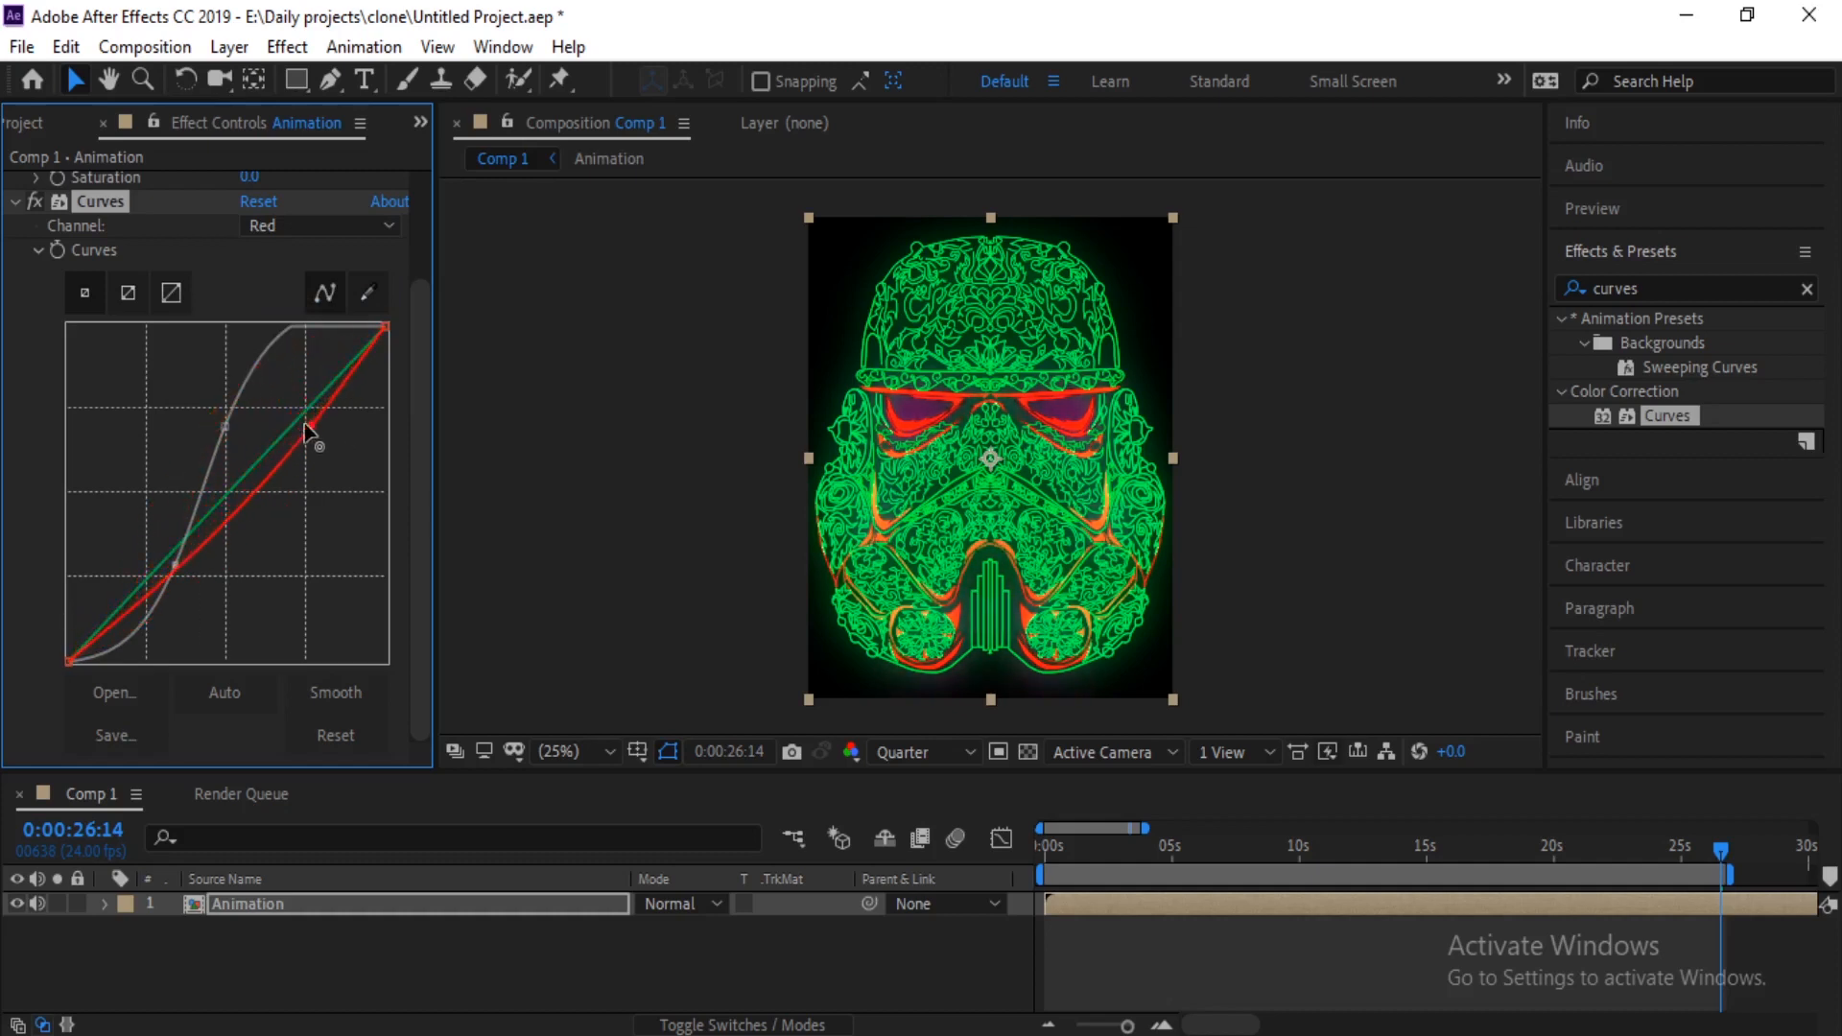
pyautogui.moveTo(170, 569); pyautogui.dragTo(123, 530)
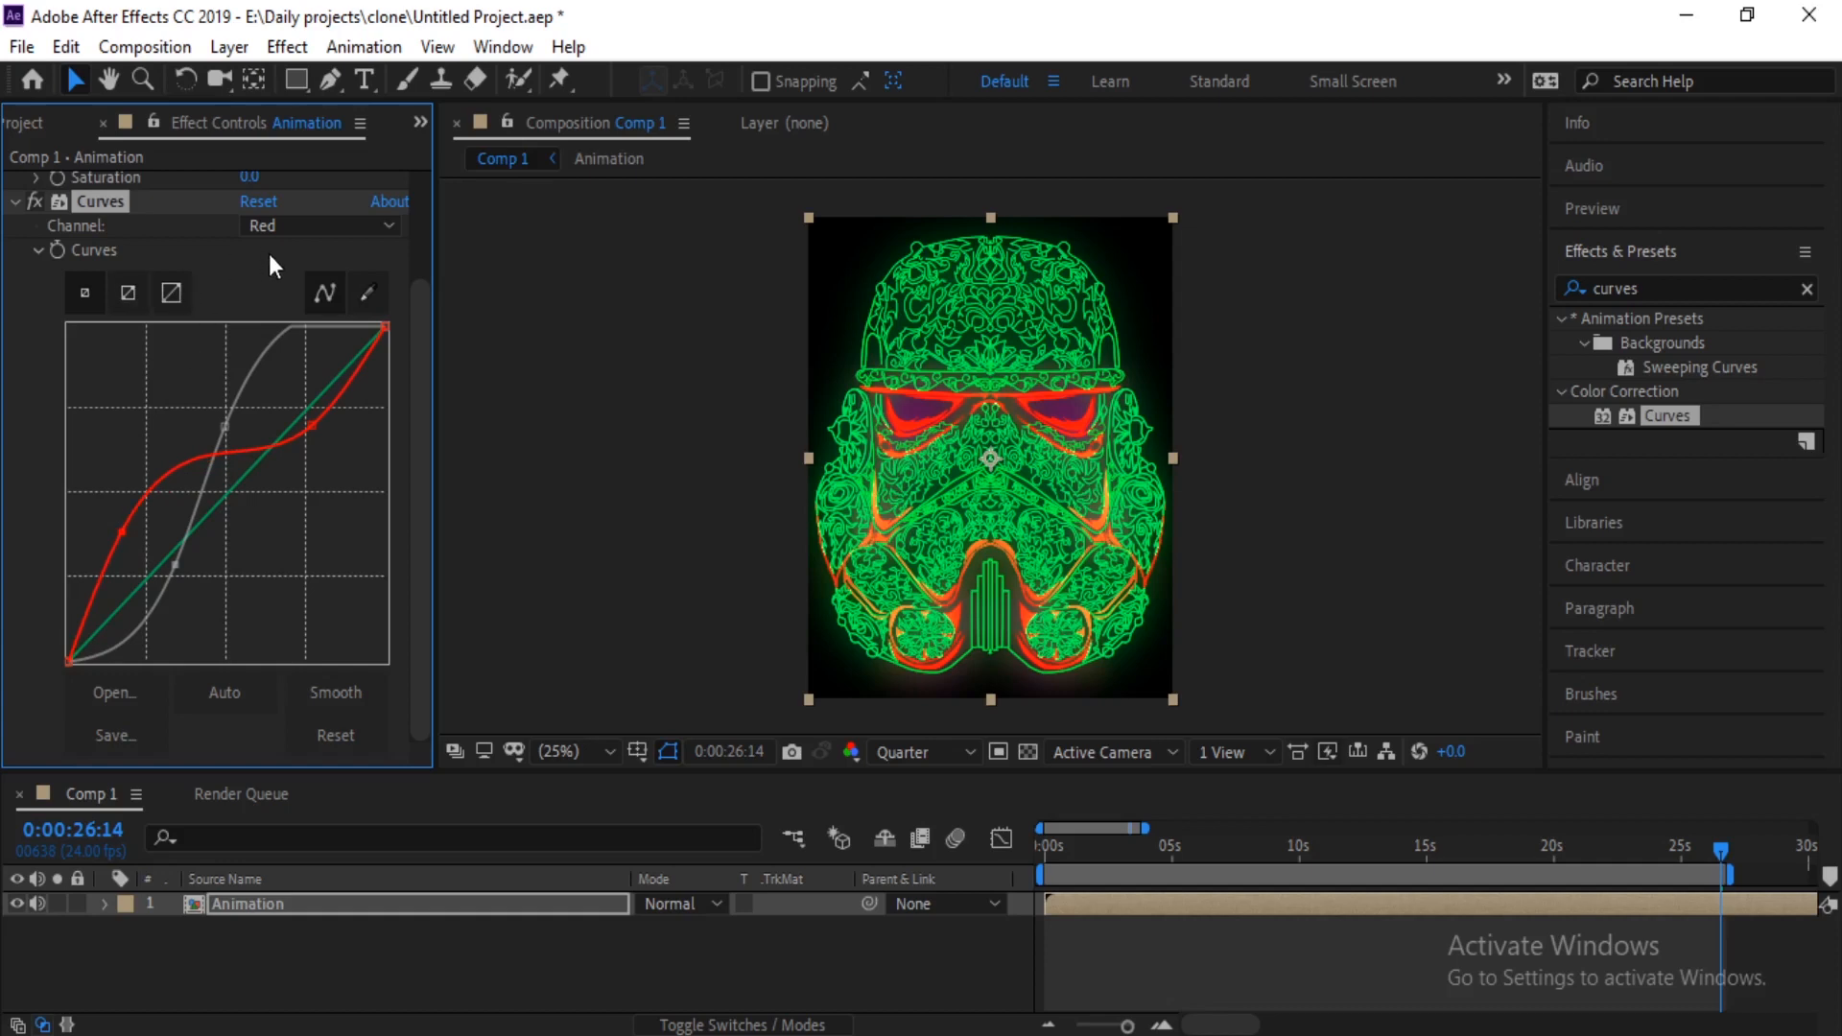
pyautogui.click(1163, 987)
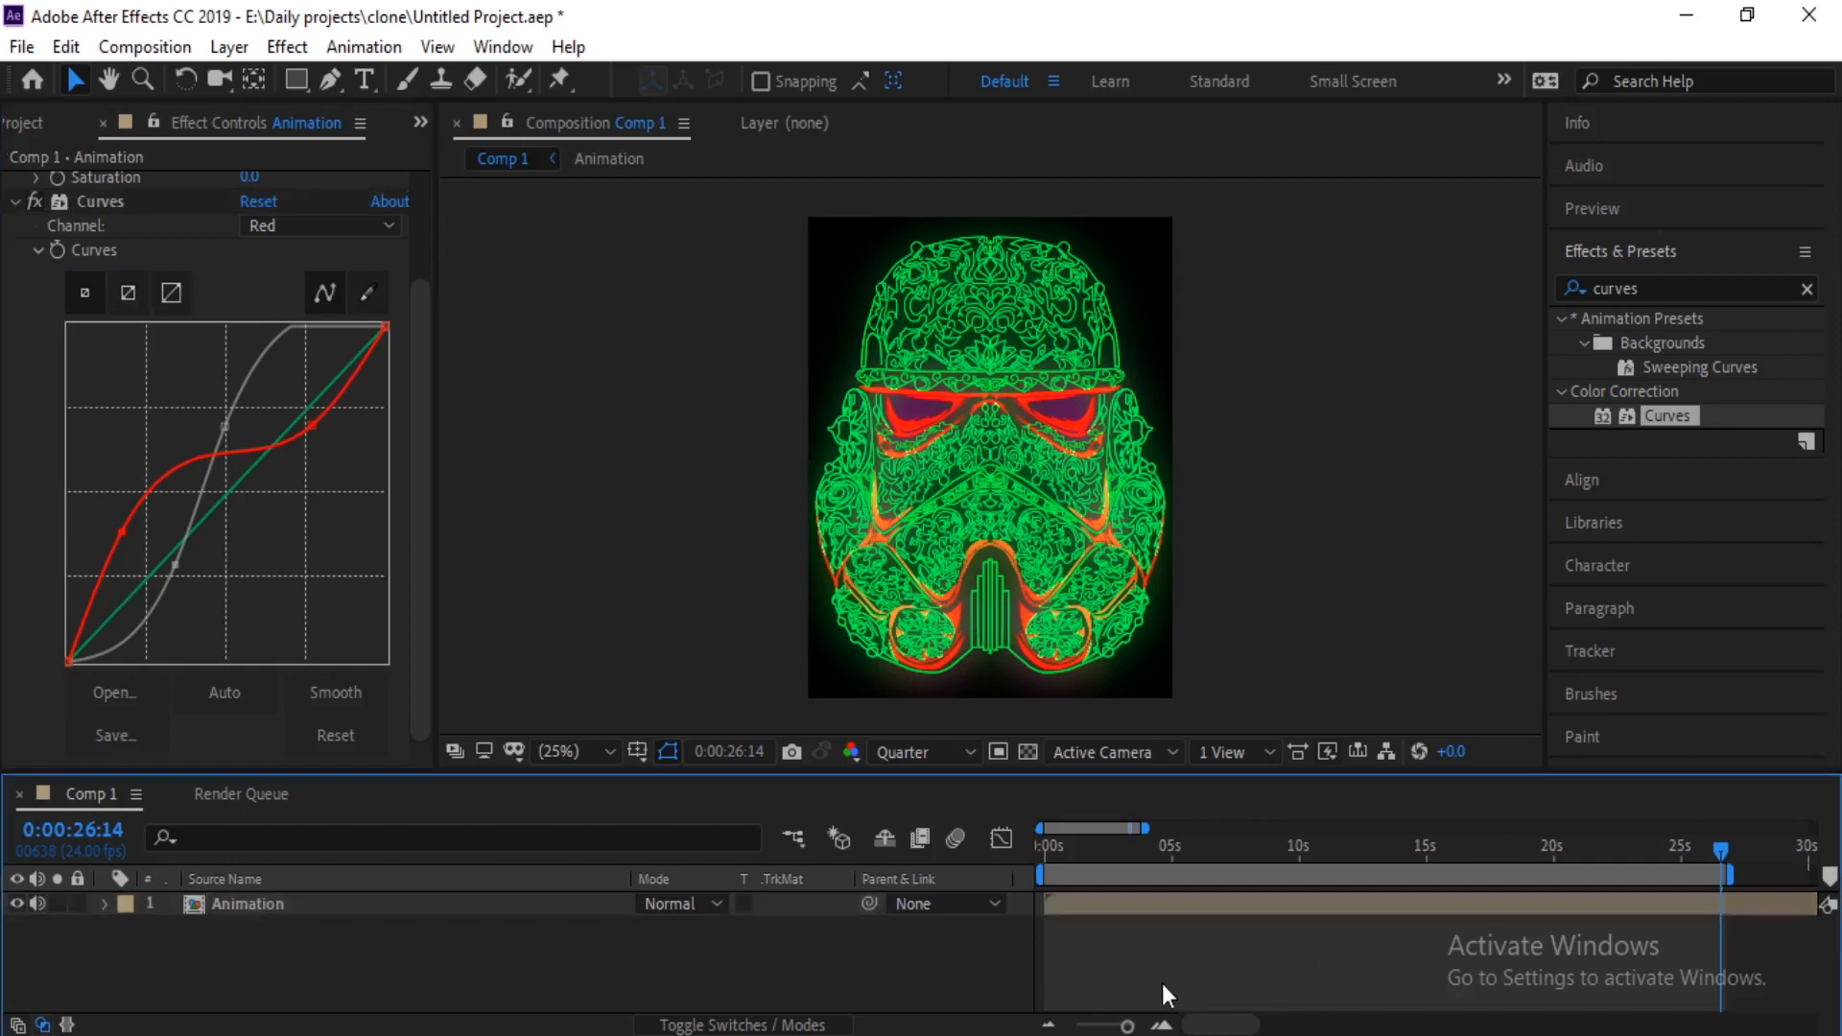